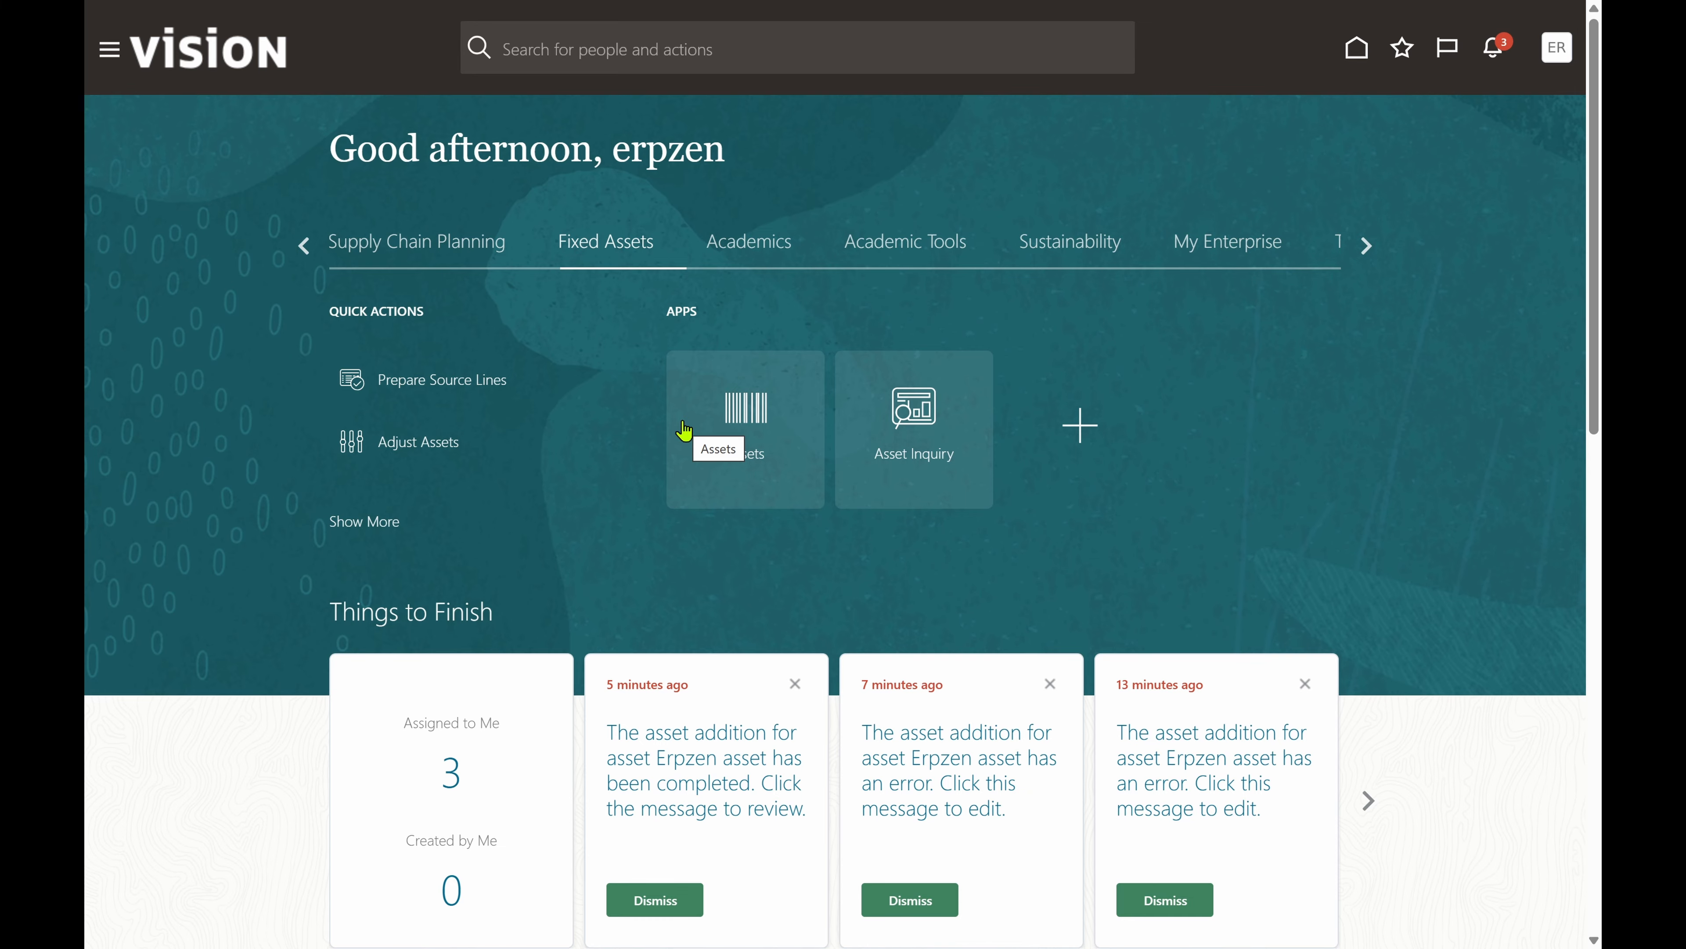
Step: Open the Assets work area and check which asset book is shown beside the page title
{"action": "left_click", "coordinate": [749, 406]}
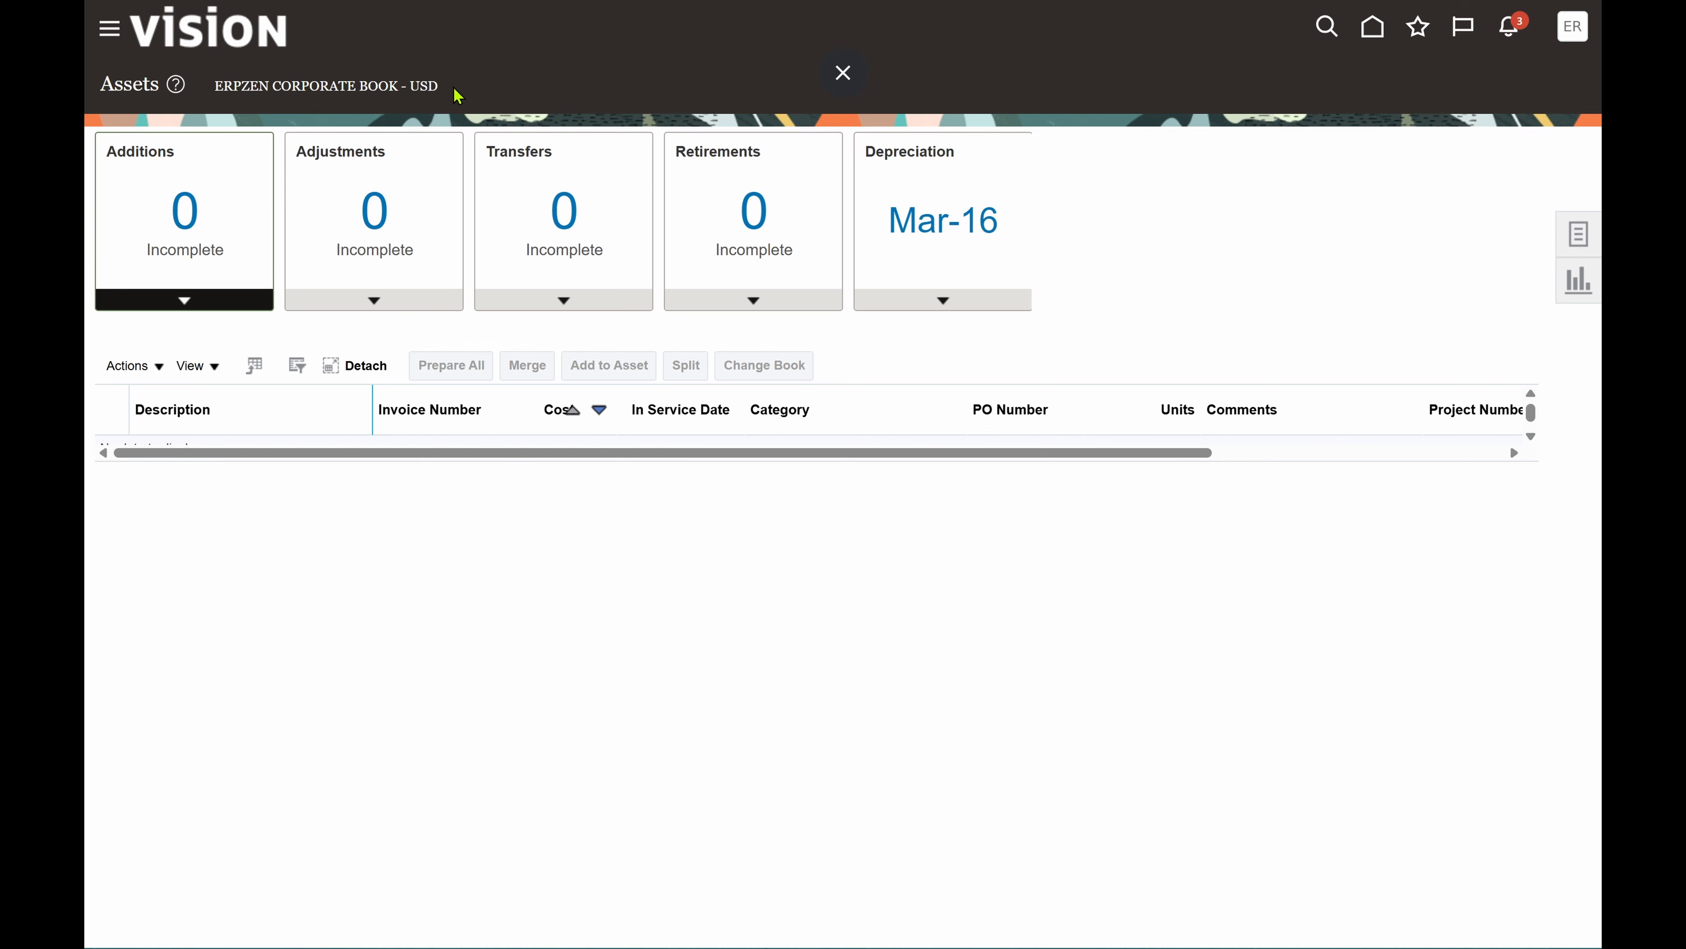
{"action": "left_click_drag", "start_coordinate": [458, 97], "coordinate": [214, 88]}
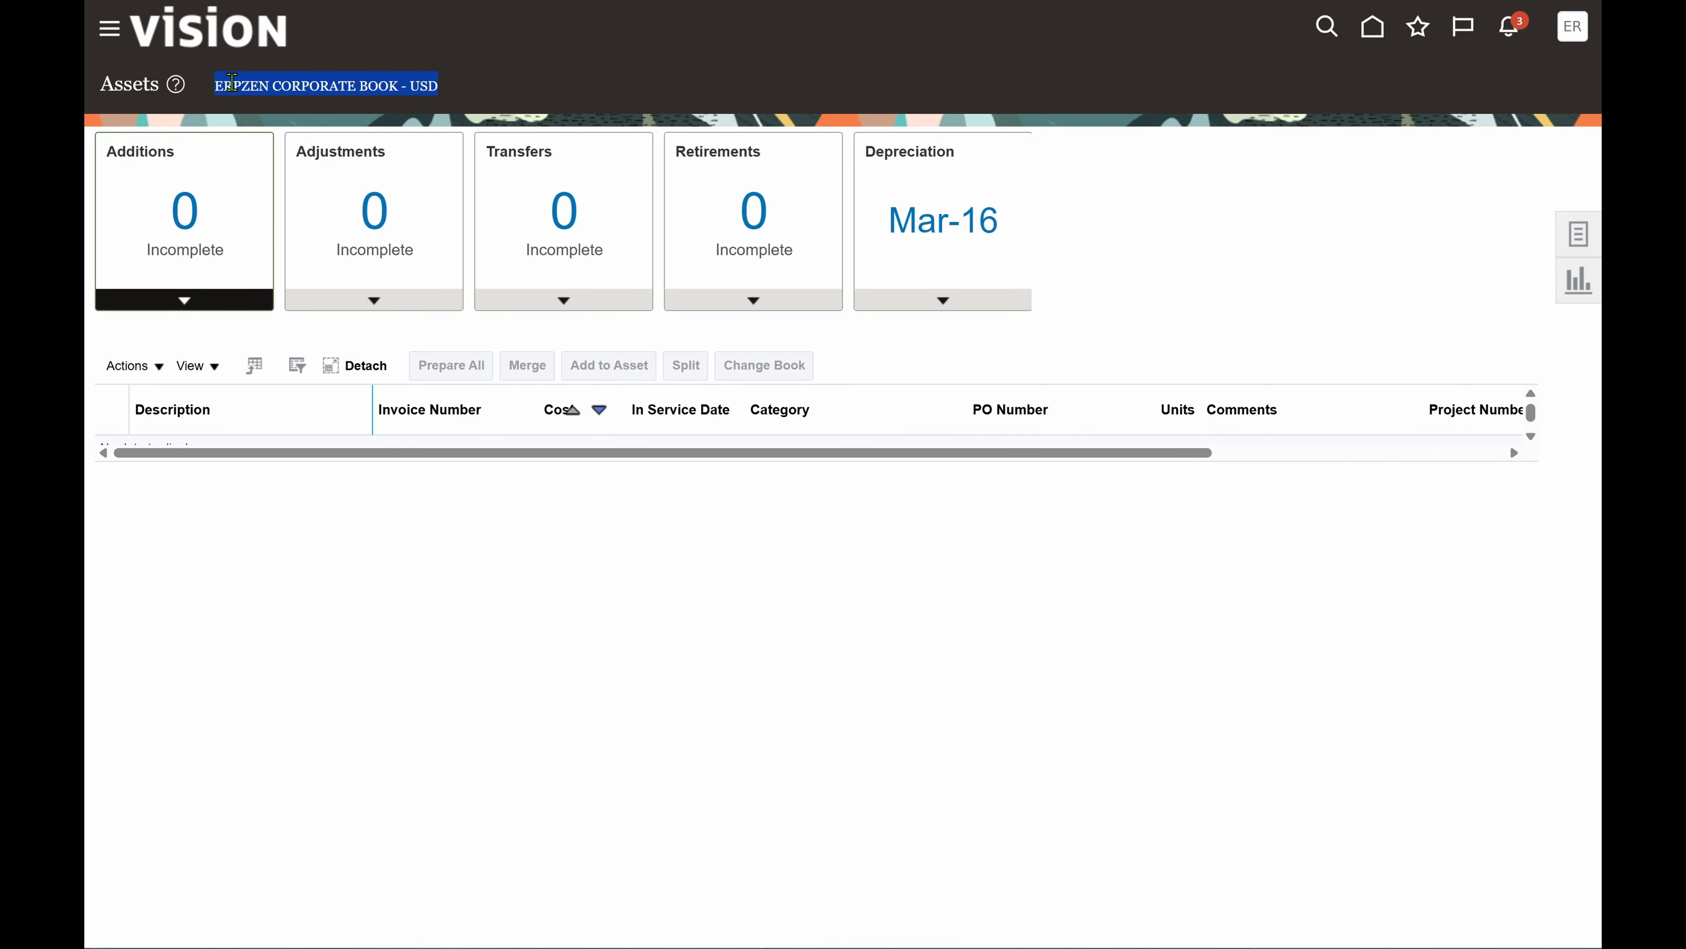
{"action": "left_click_drag", "start_coordinate": [457, 96], "coordinate": [217, 86]}
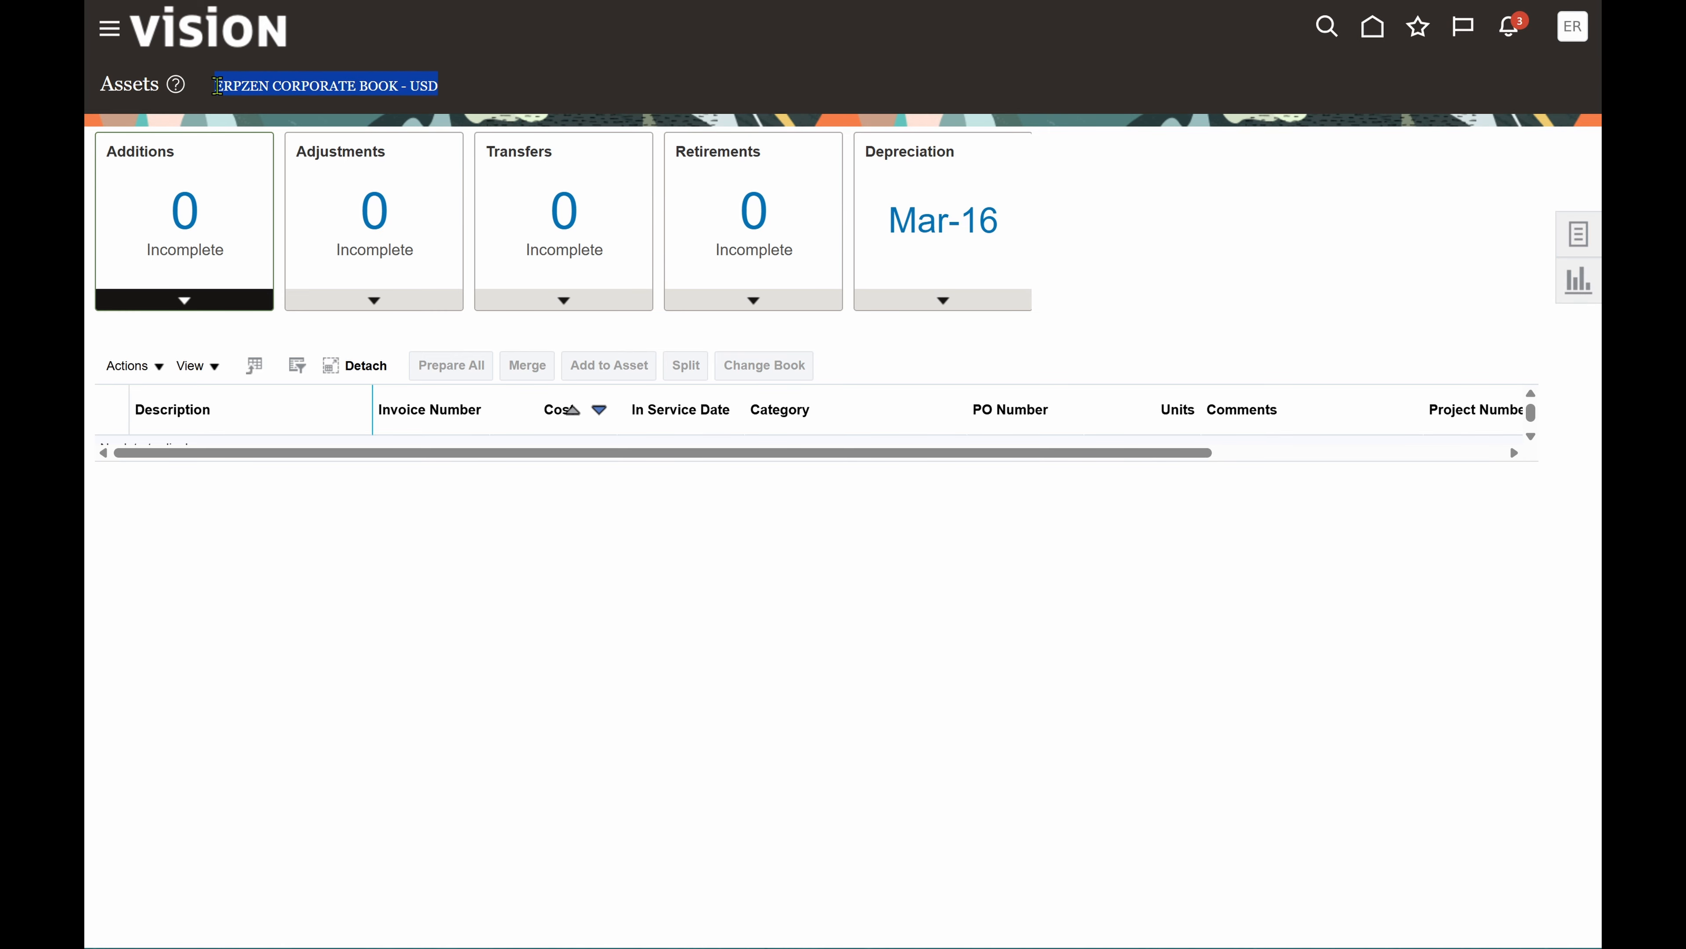
{"action": "left_click", "coordinate": [467, 92]}
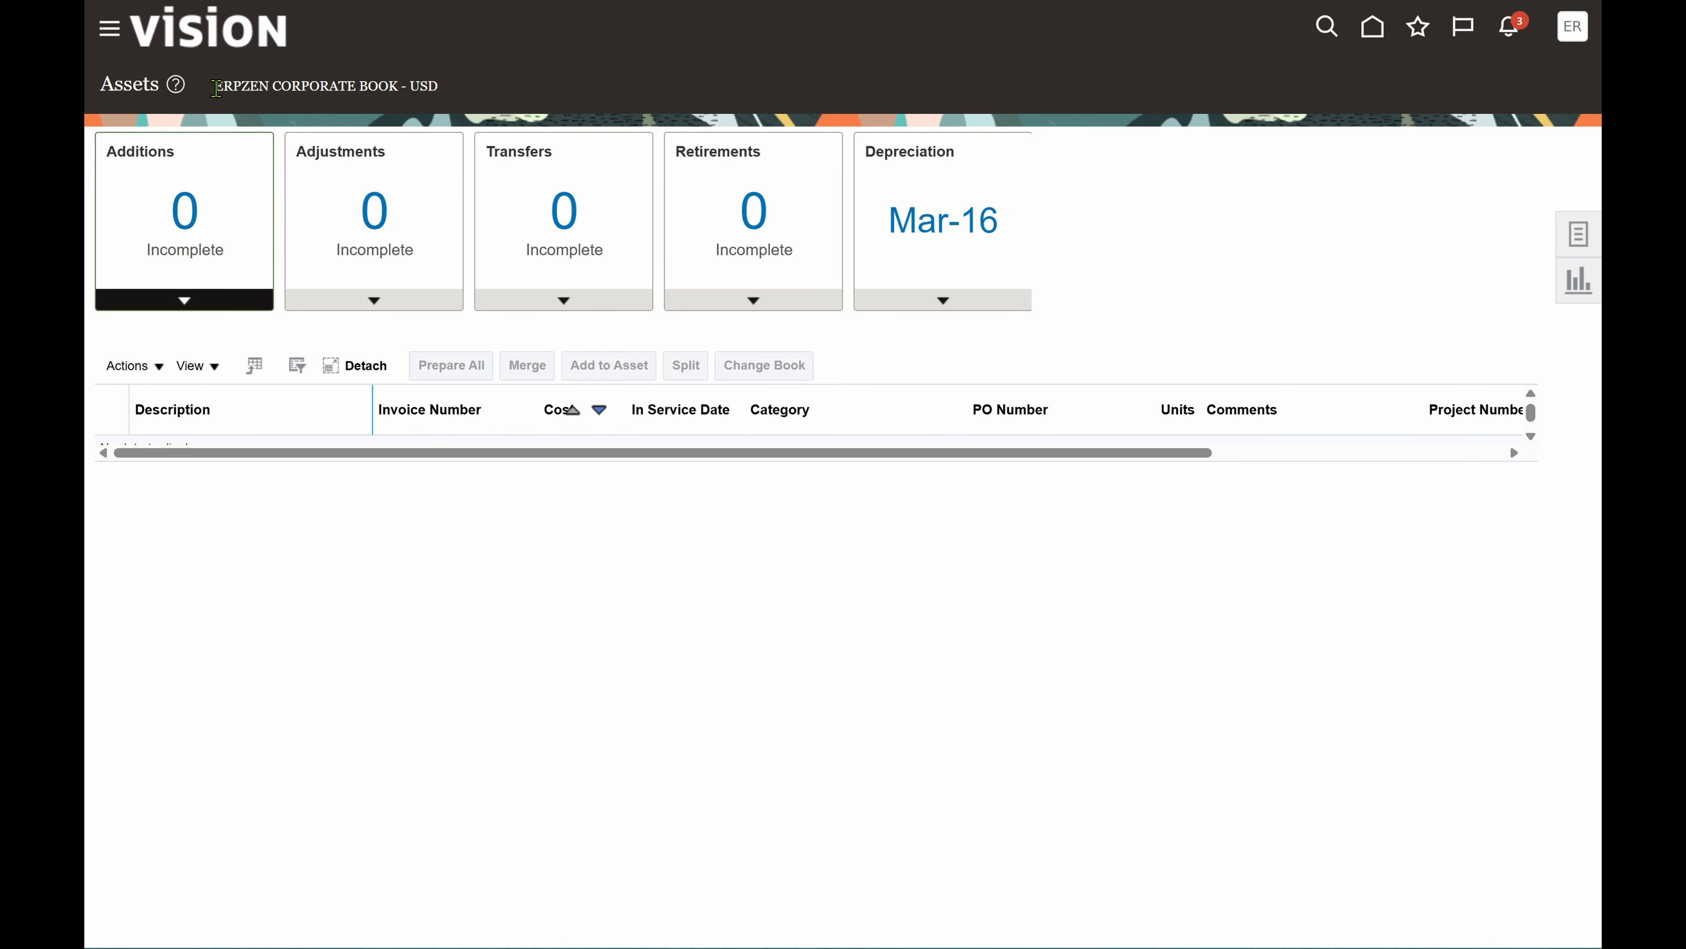
{"action": "left_click_drag", "start_coordinate": [220, 87], "coordinate": [428, 88]}
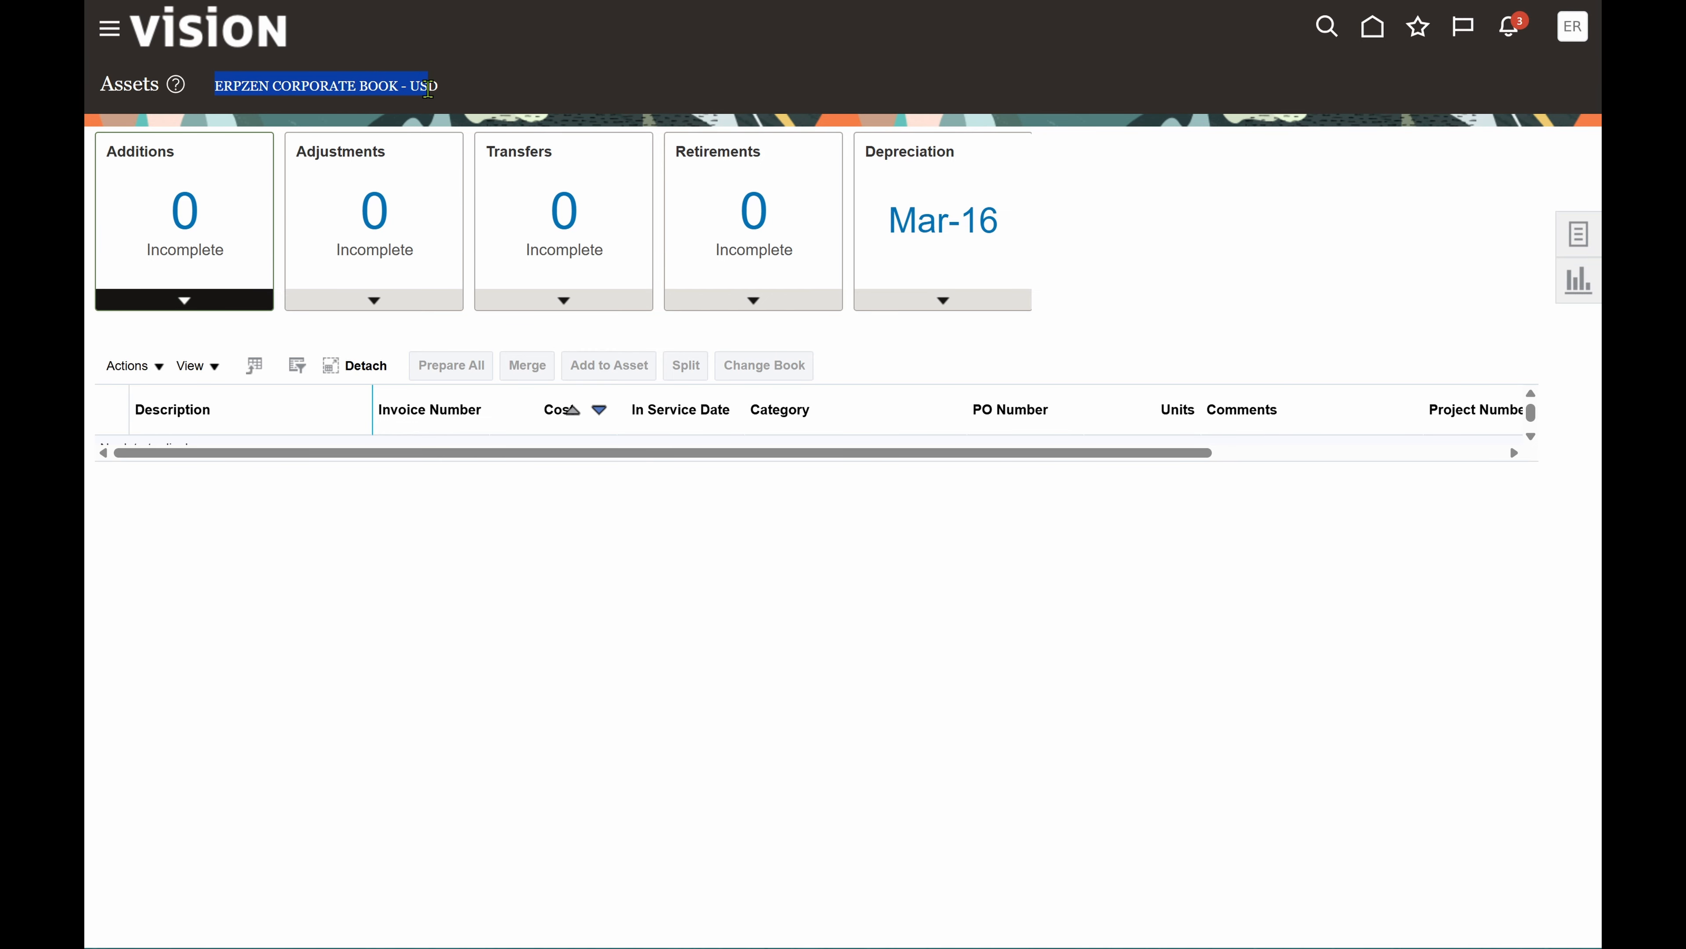
{"action": "left_click", "coordinate": [489, 99]}
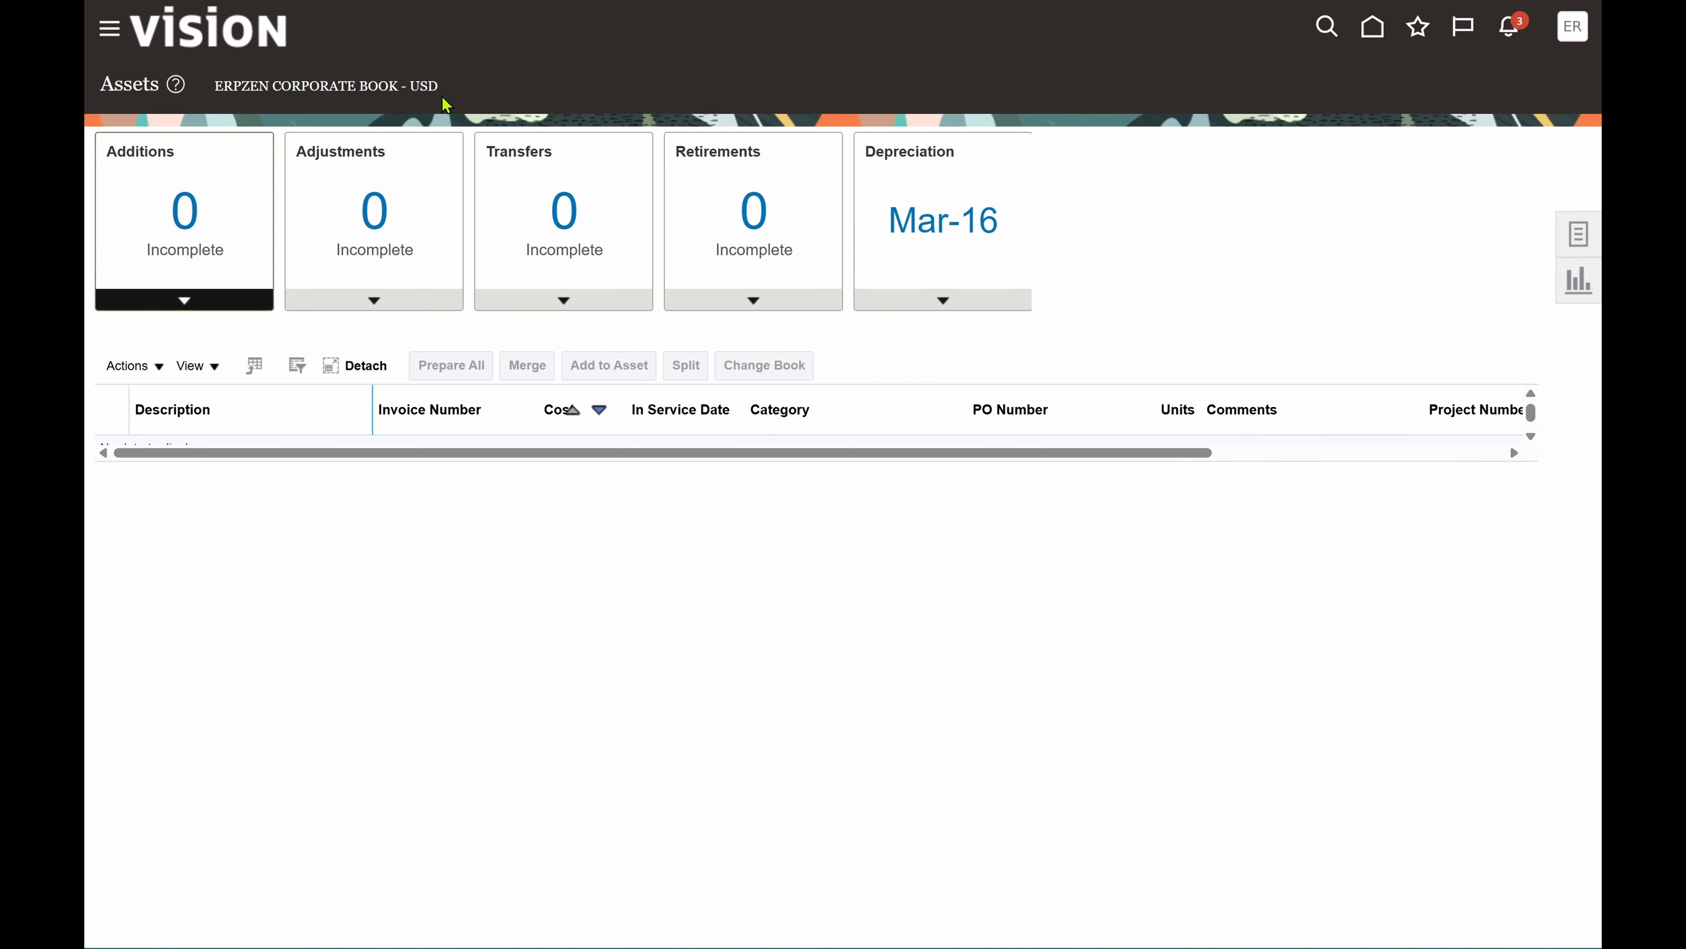
Step: Examine the Add Asset form's asset type options and category segments, and close it without adding an asset
{"action": "left_click", "coordinate": [1582, 233]}
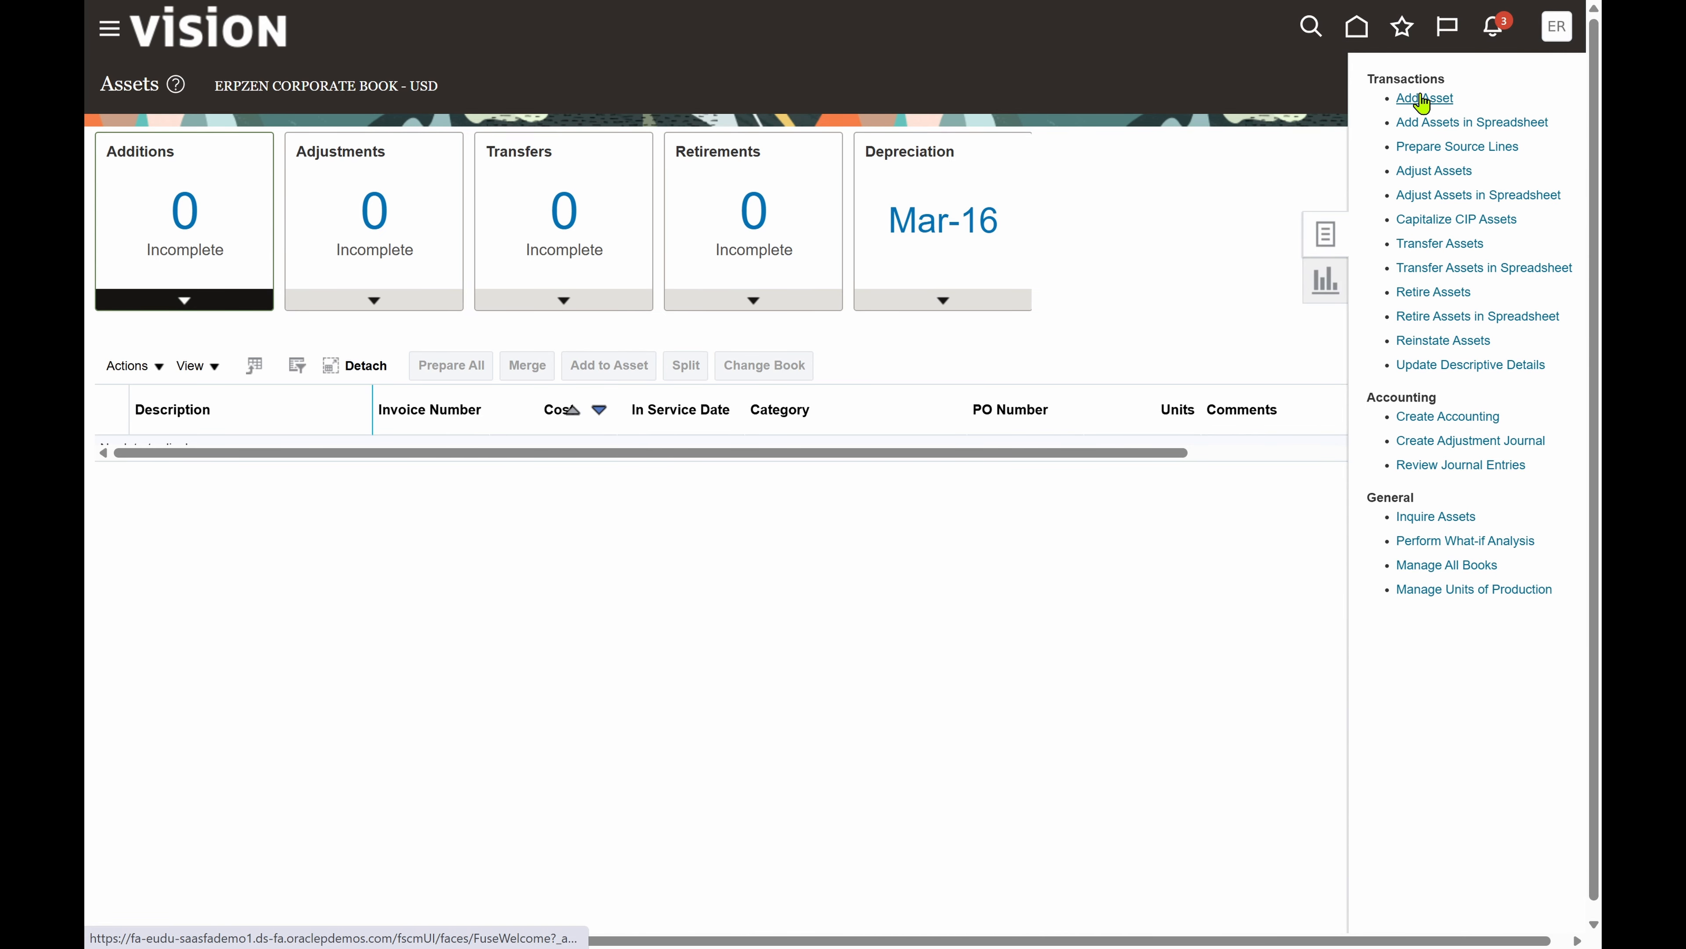
{"action": "left_click", "coordinate": [1423, 99]}
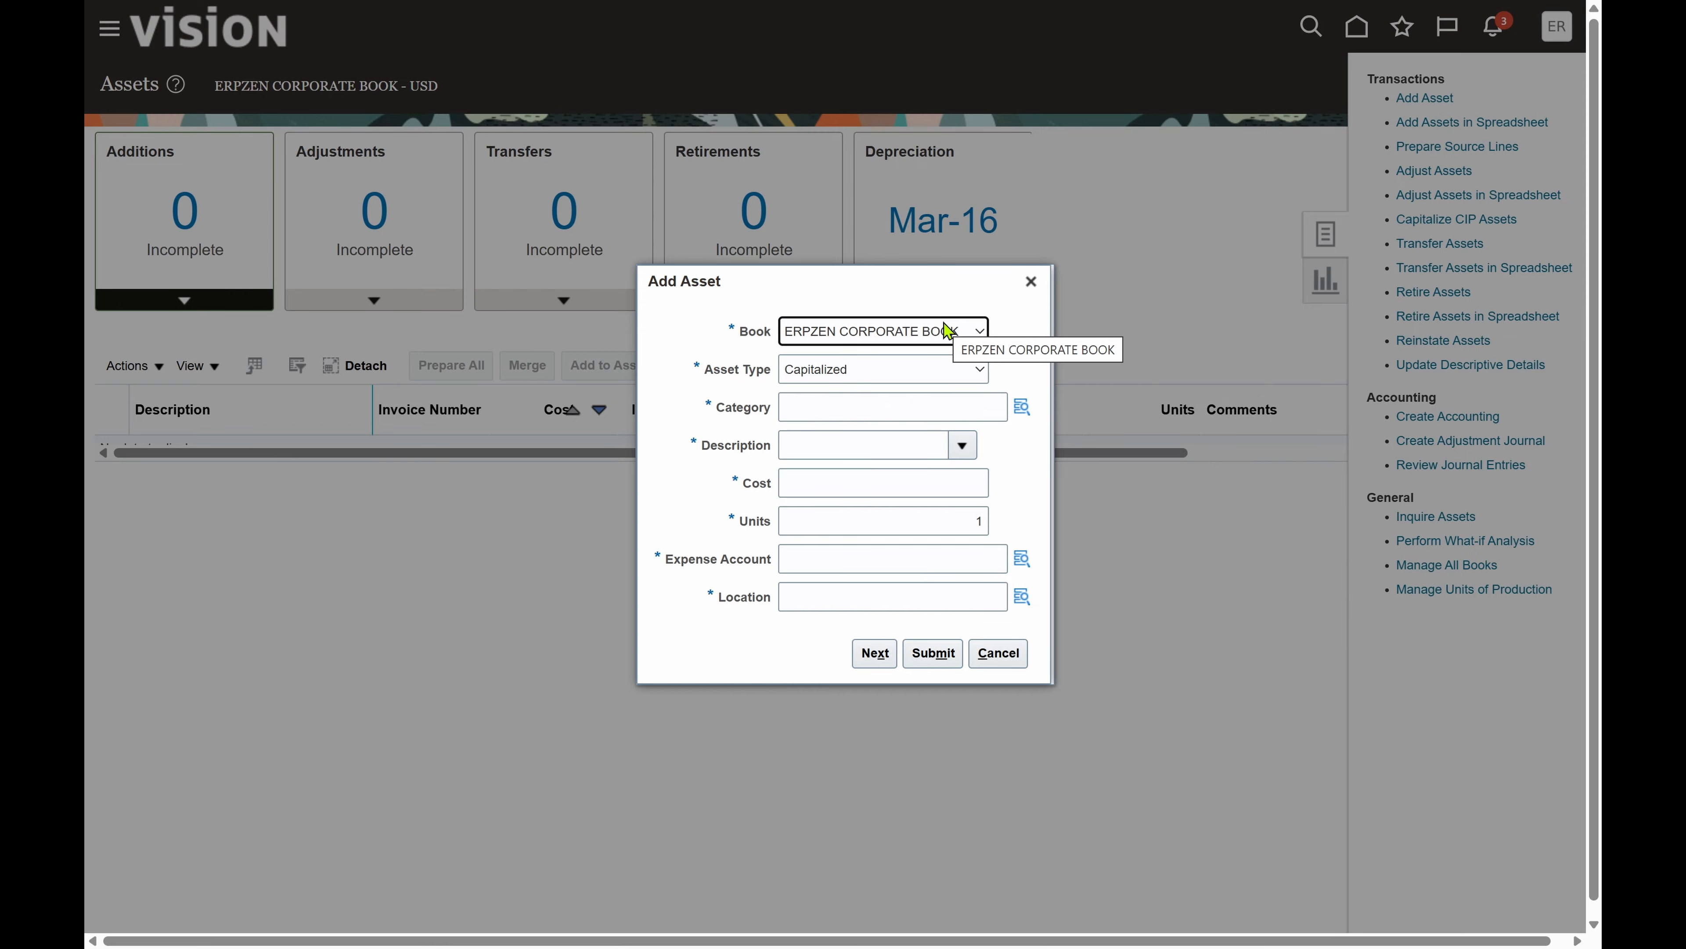
{"action": "left_click", "coordinate": [981, 377]}
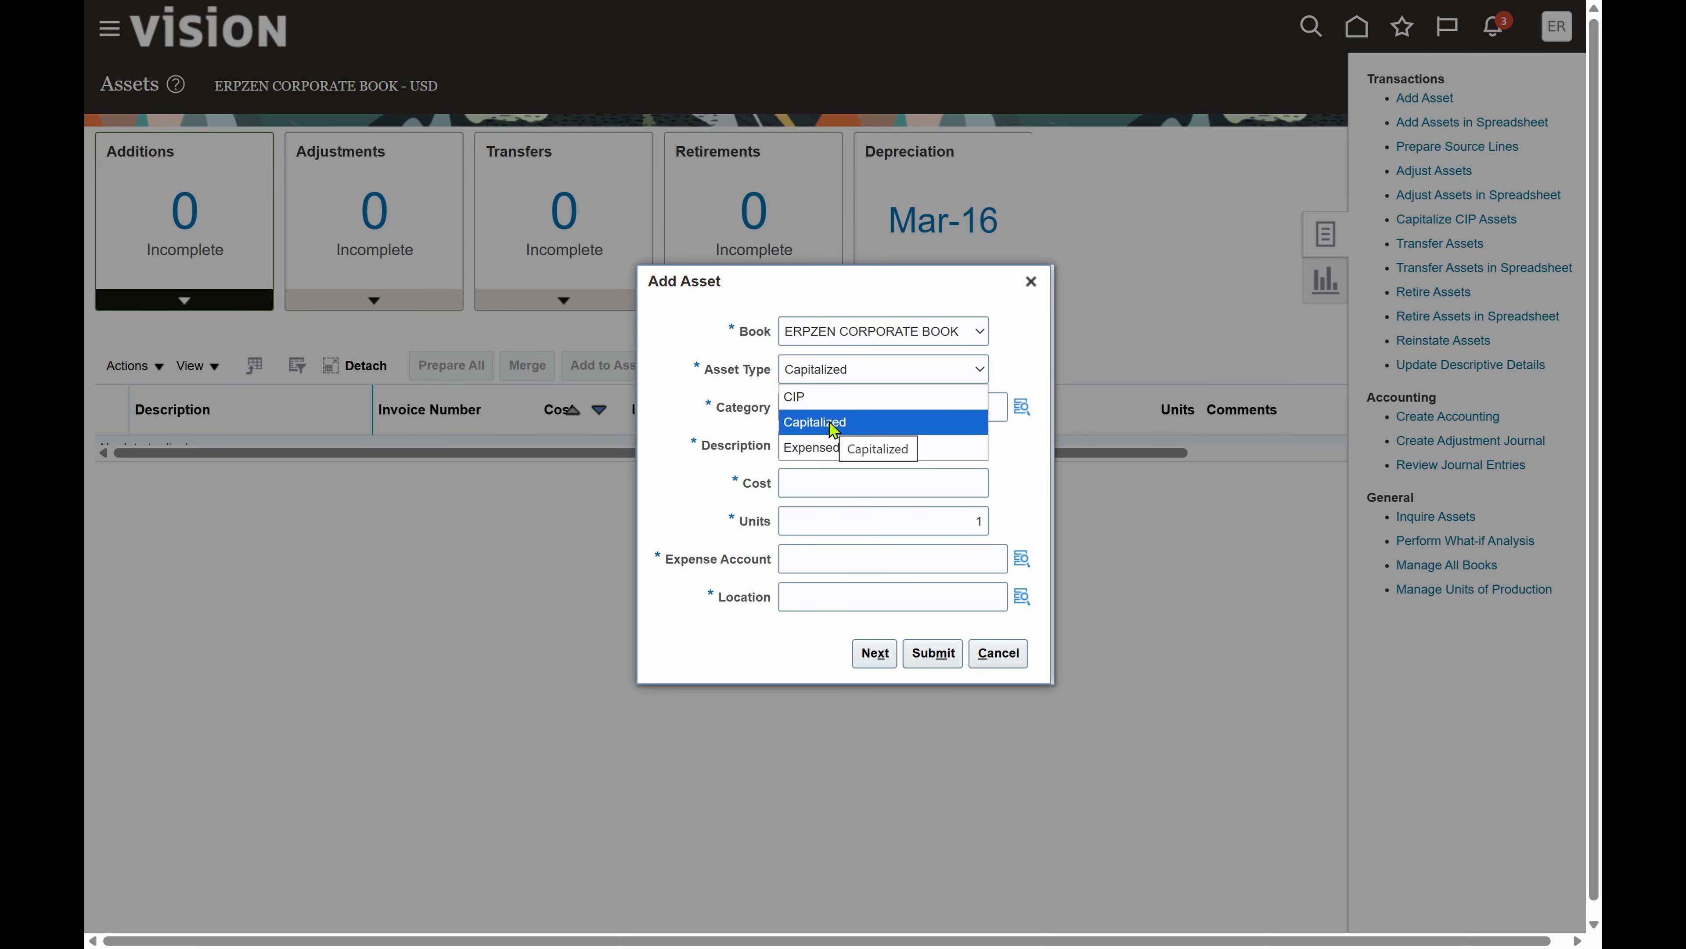
{"action": "left_click", "coordinate": [856, 424]}
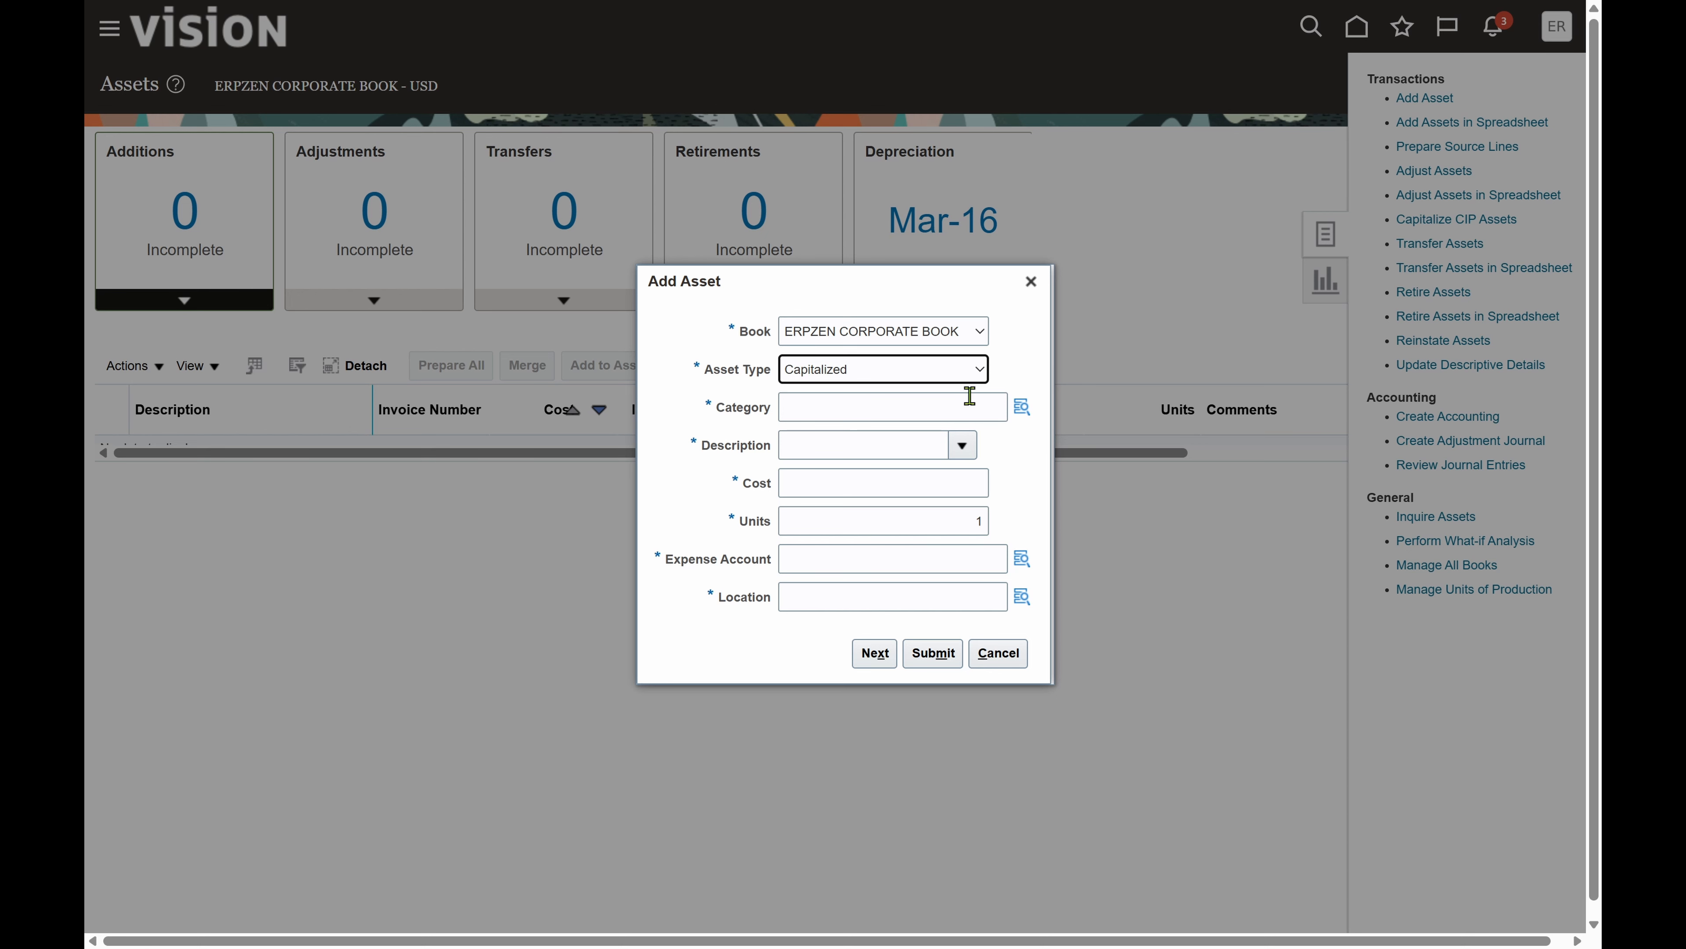
{"action": "left_click", "coordinate": [1022, 412]}
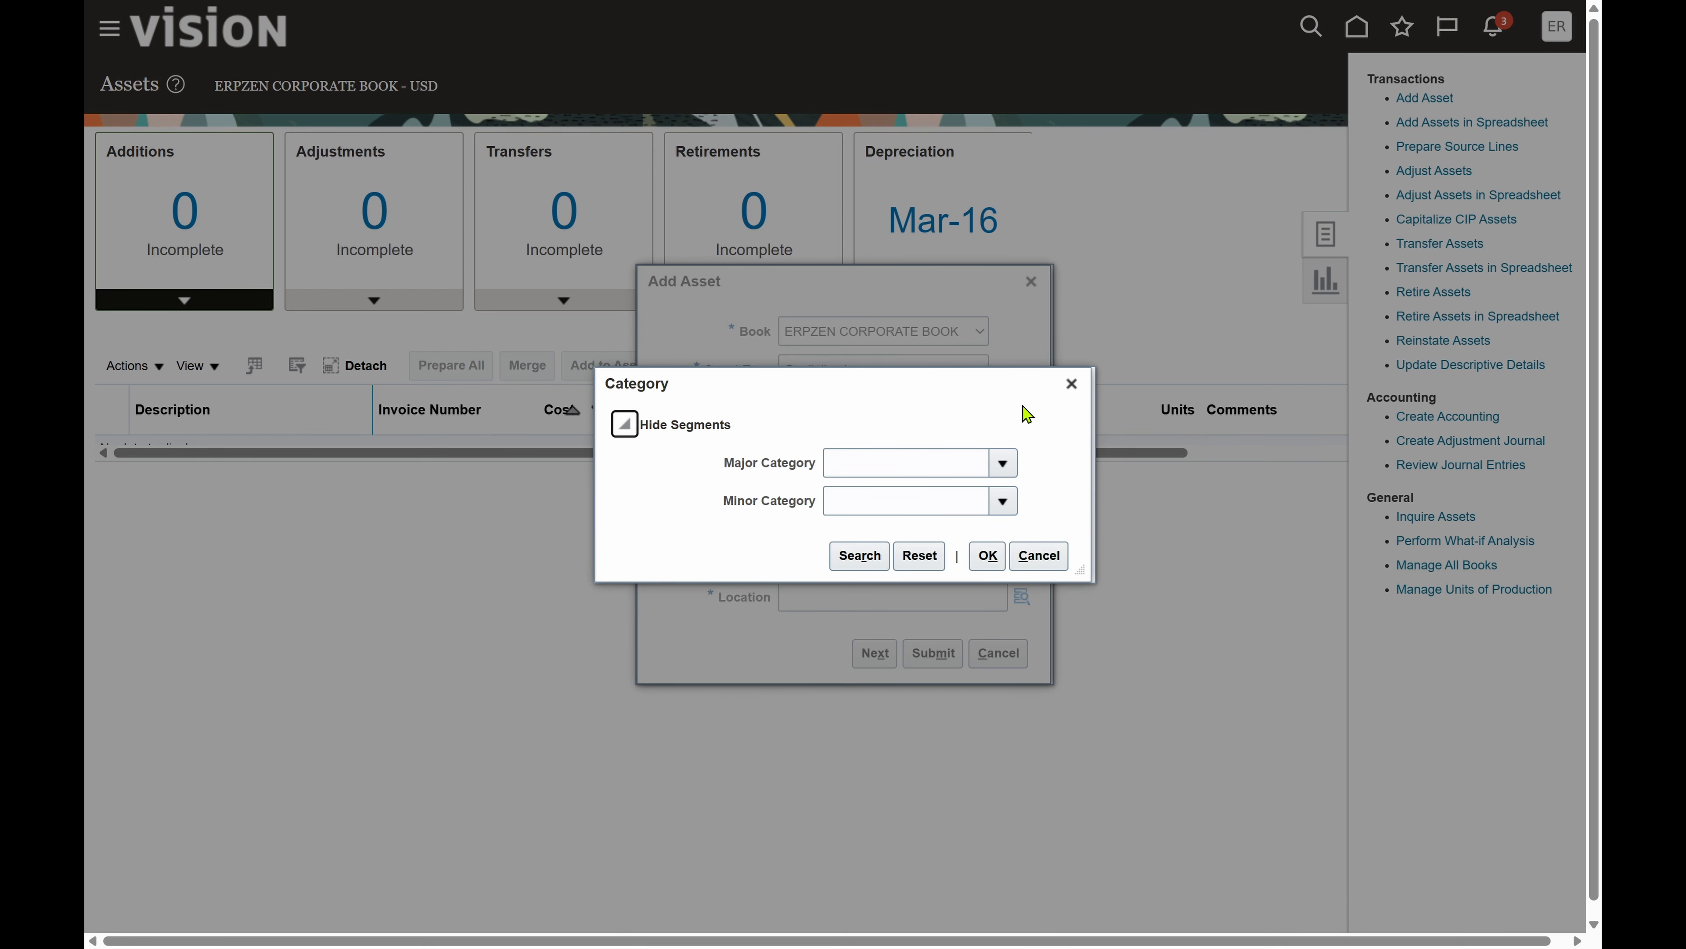
{"action": "left_click", "coordinate": [1072, 384]}
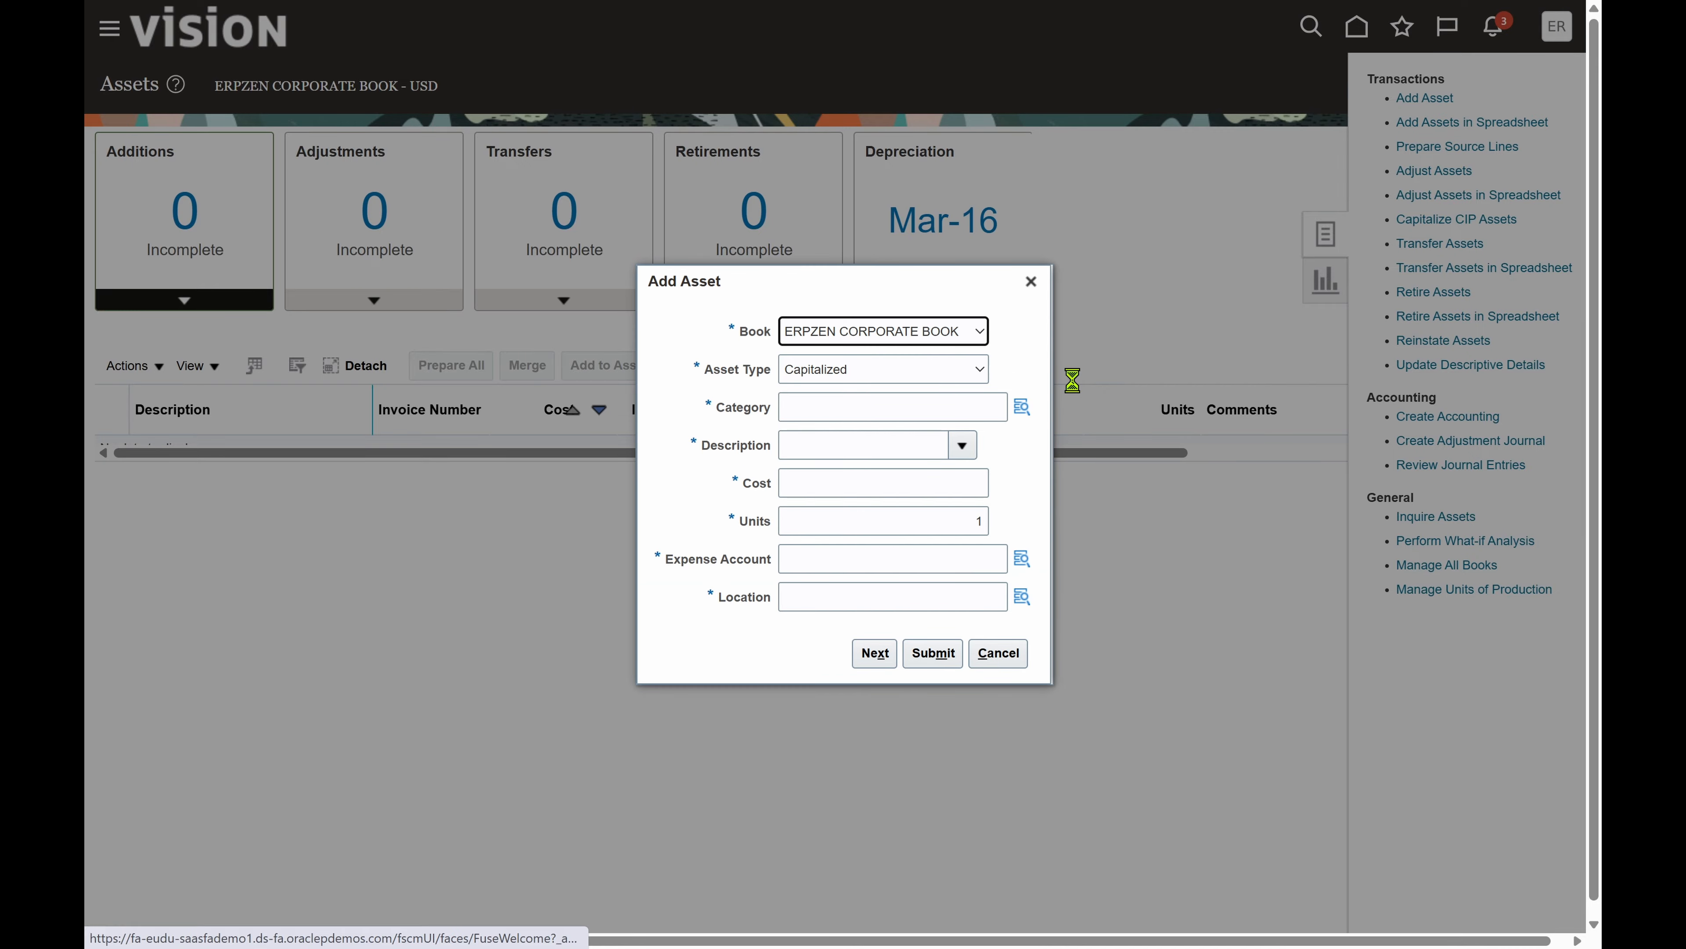
{"action": "left_click", "coordinate": [1031, 282]}
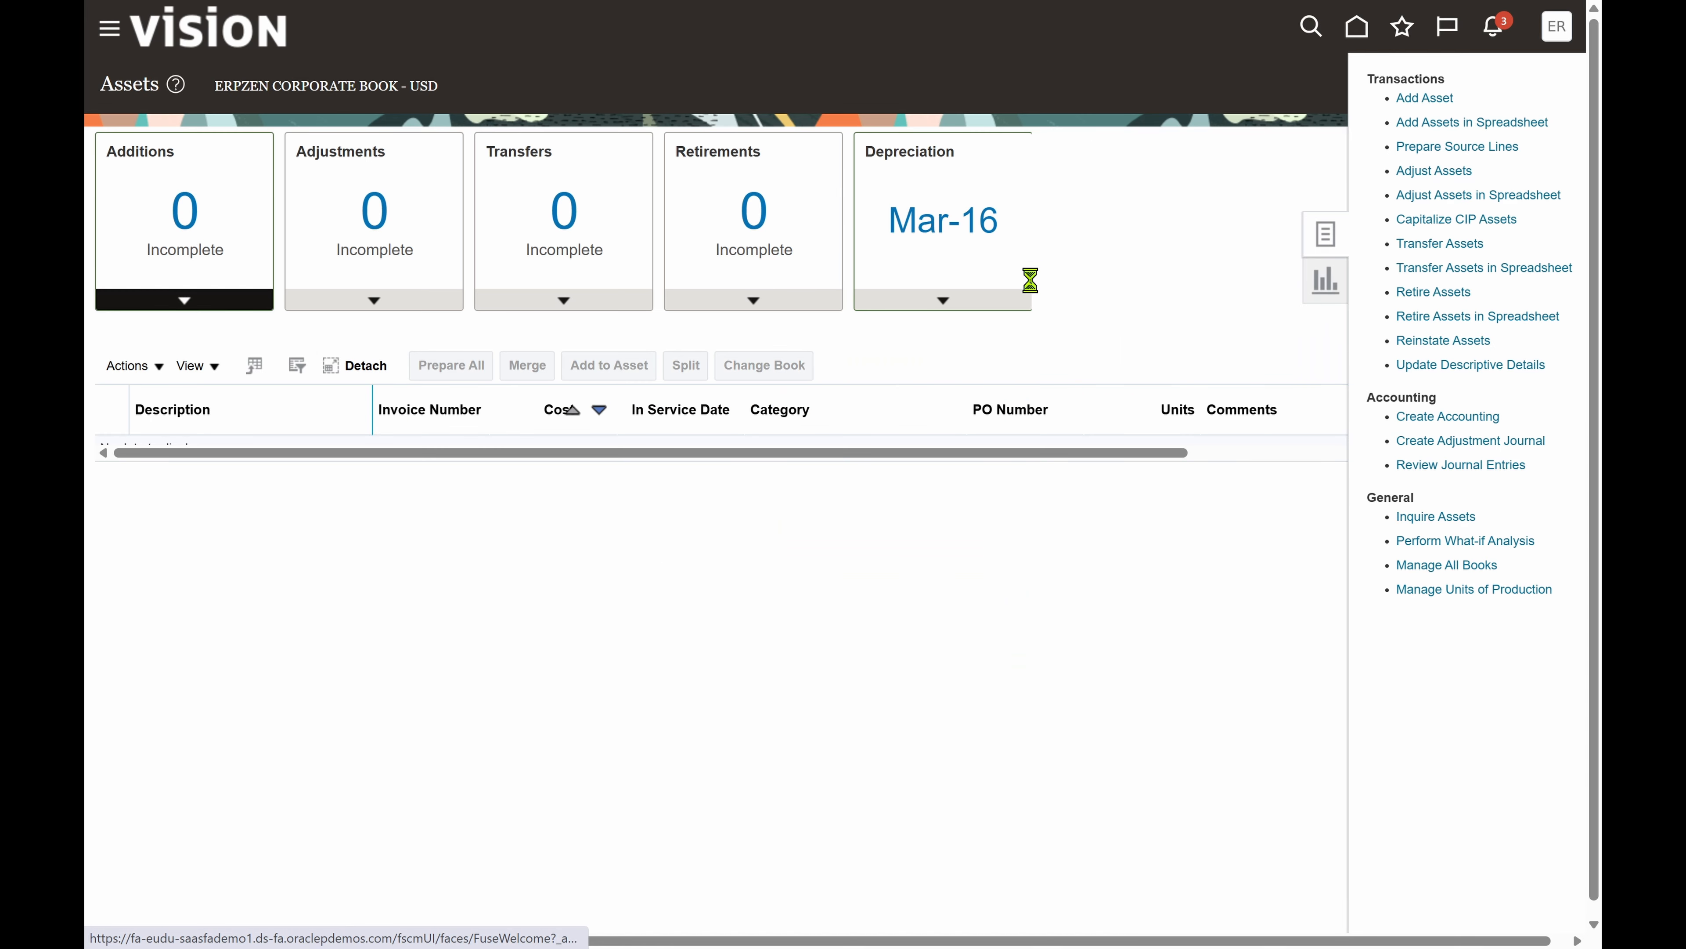
Step: Go to Setup and Maintenance, search the tasks for "system controls" and open the Manage System Controls task
{"action": "left_click", "coordinate": [1357, 34]}
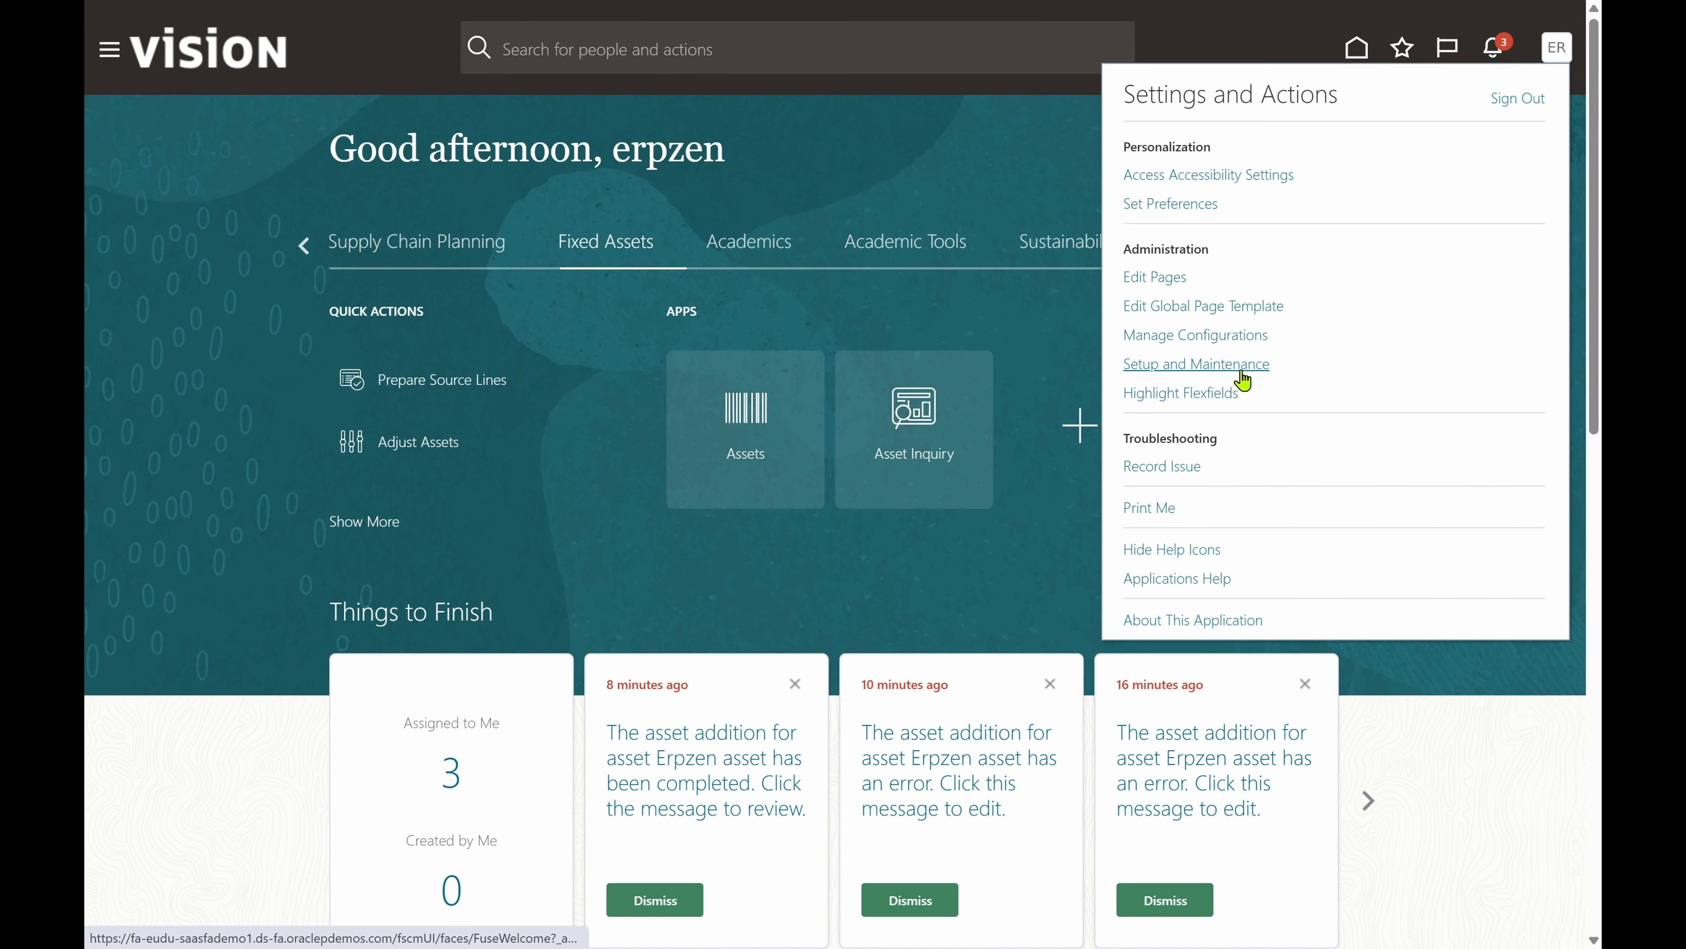
{"action": "left_click", "coordinate": [1208, 364]}
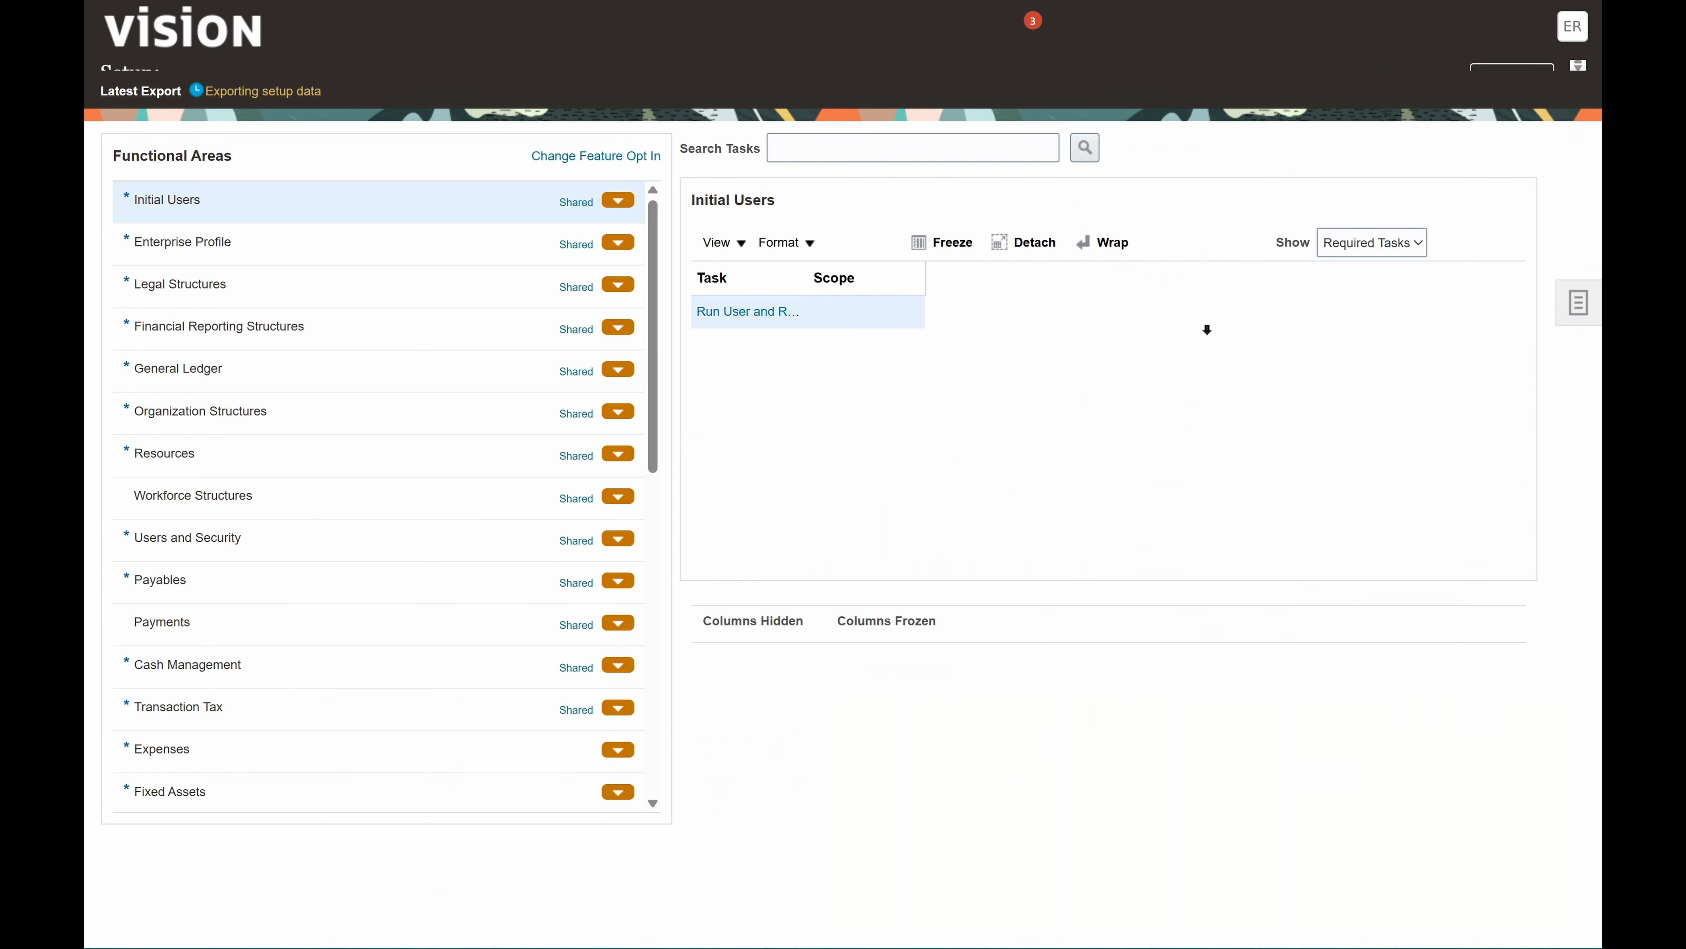
{"action": "left_click", "coordinate": [881, 168]}
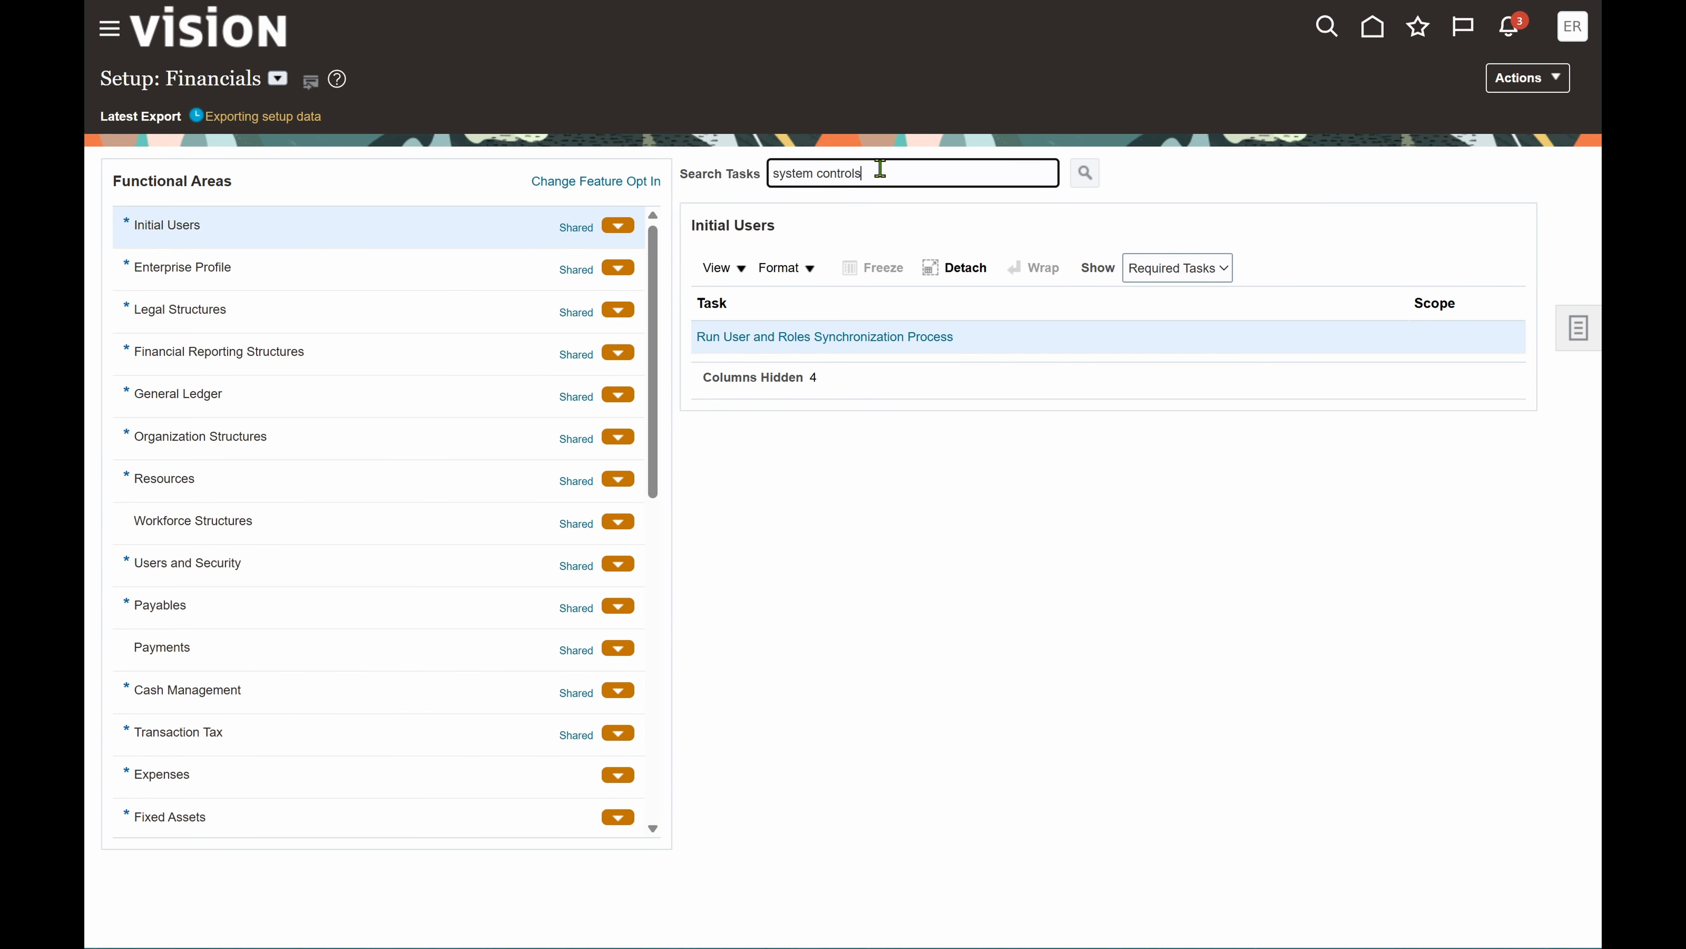
{"action": "key", "text": "Return"}
{"action": "left_click", "coordinate": [797, 337]}
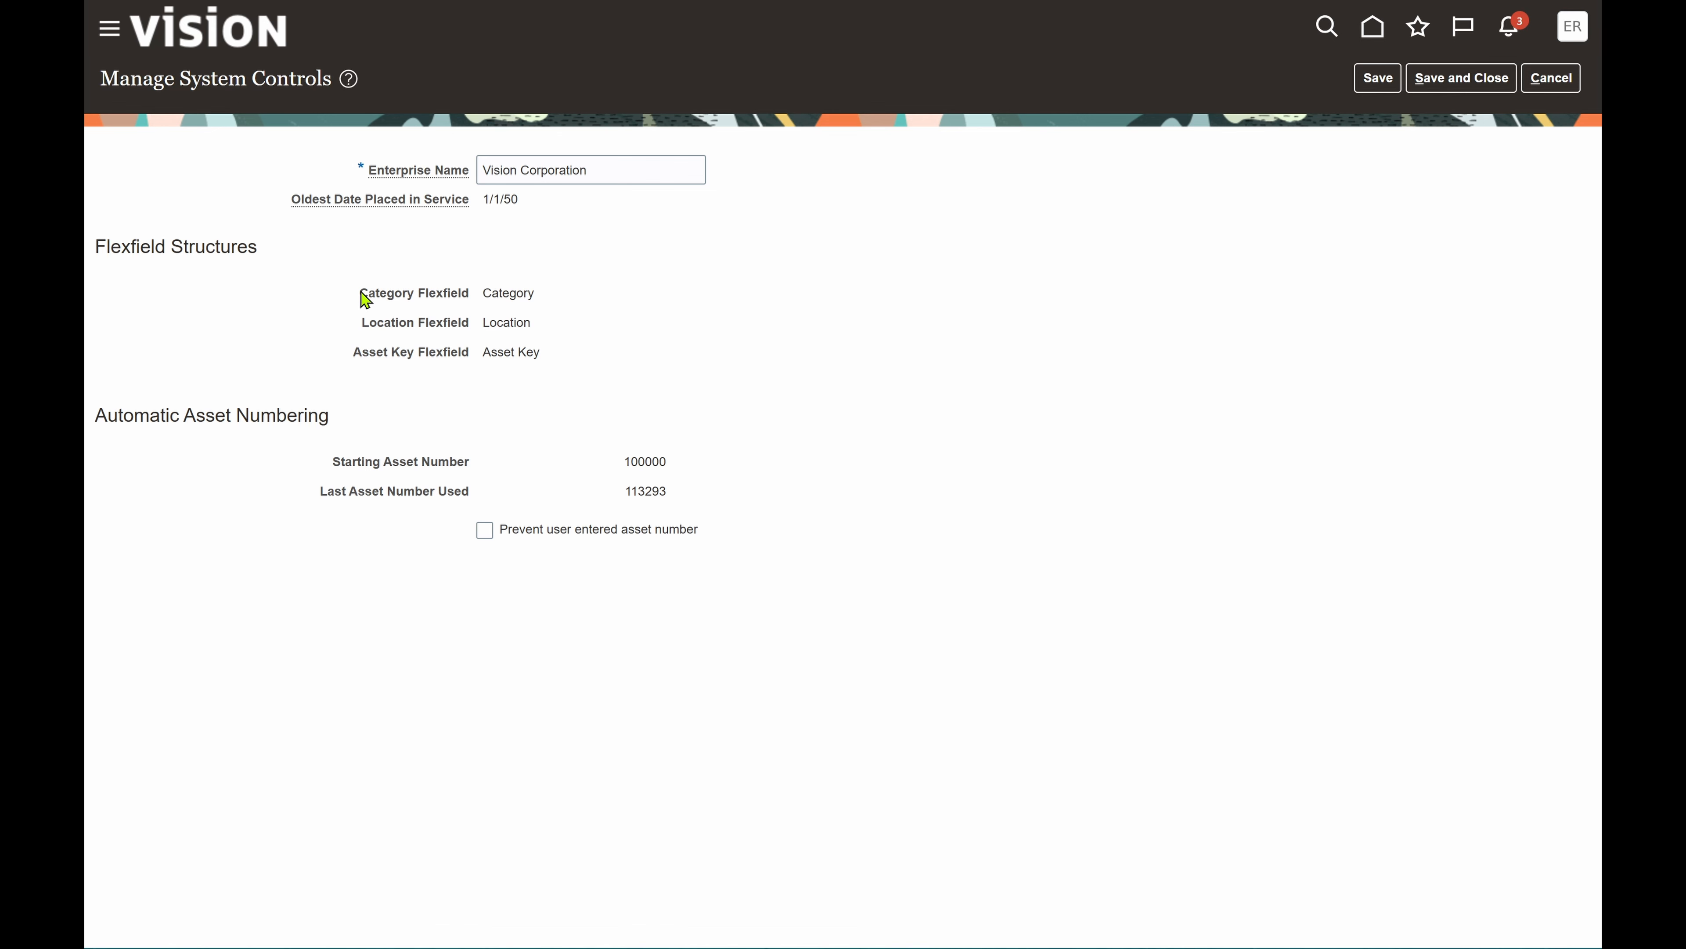
Step: Review which flexfield structures the system controls assign, especially for the Category Flexfield, and leave the page without saving
{"action": "left_click_drag", "start_coordinate": [366, 300], "coordinate": [483, 374]}
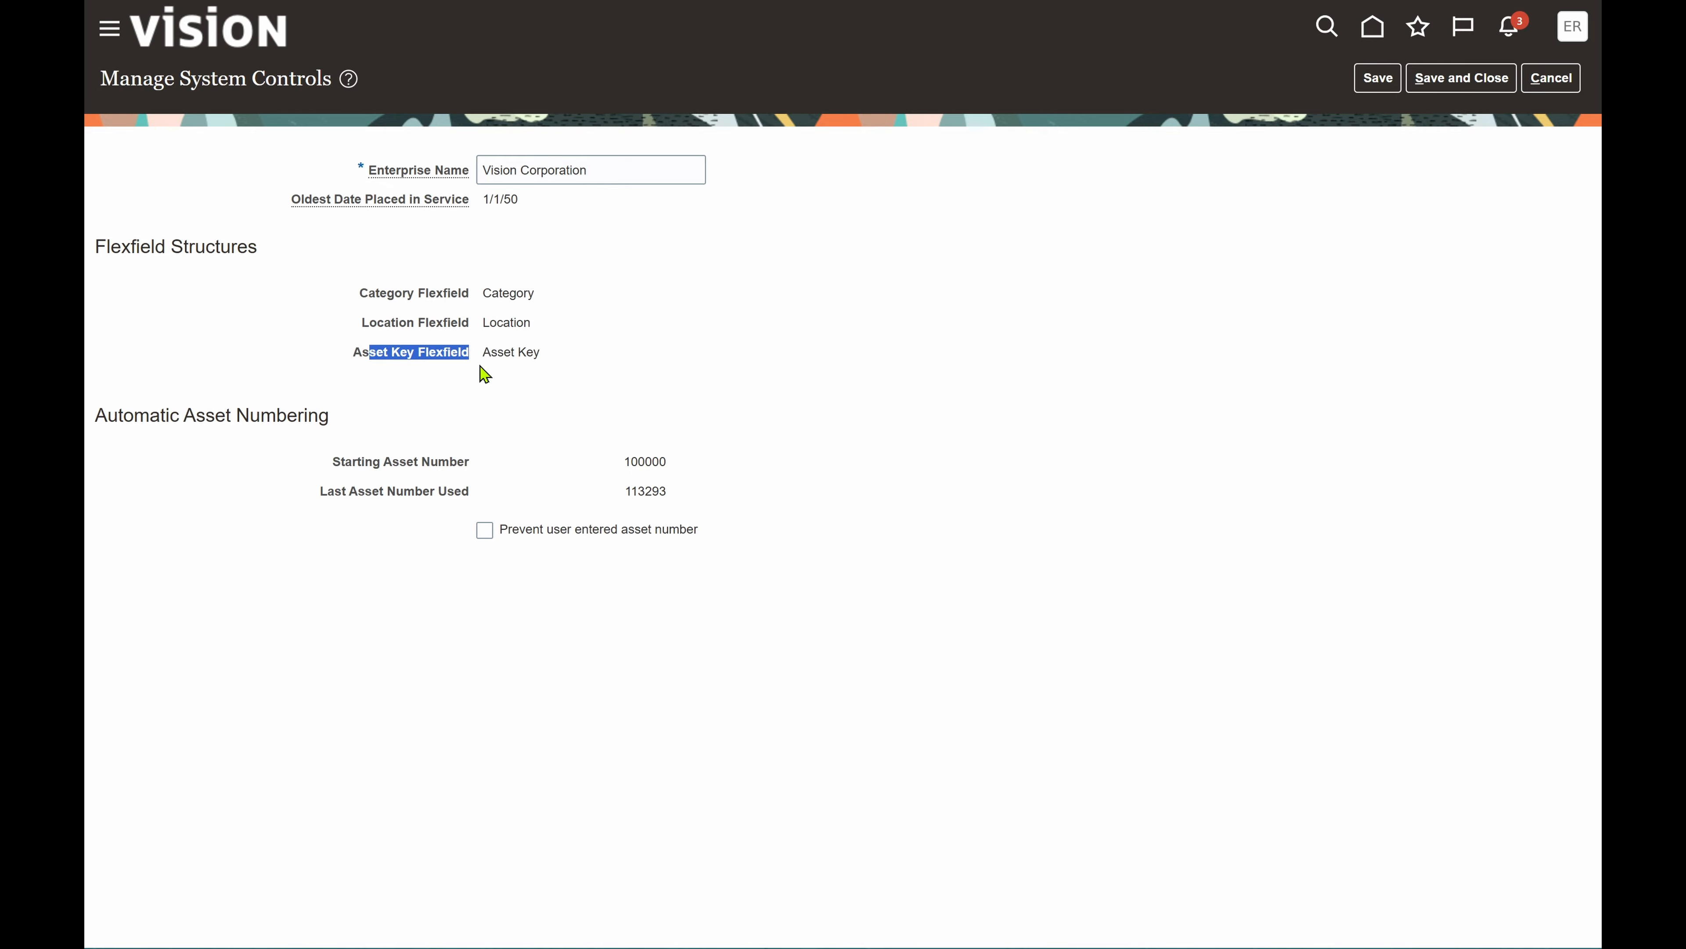
{"action": "left_click", "coordinate": [656, 296]}
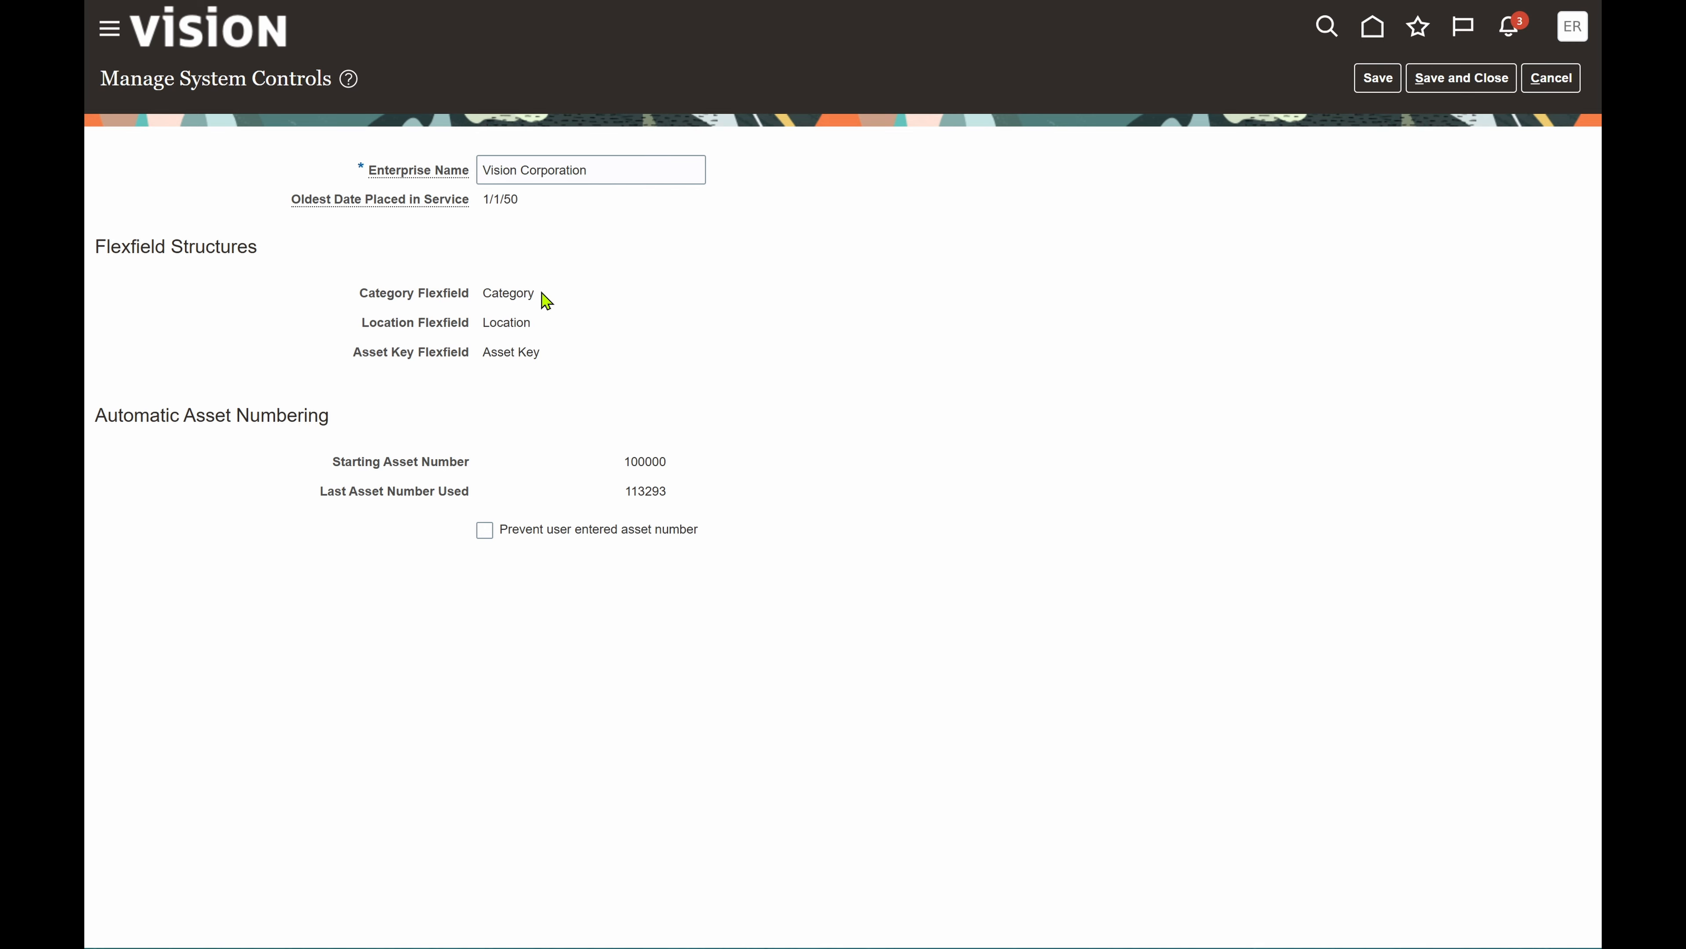
{"action": "left_click_drag", "start_coordinate": [542, 293], "coordinate": [483, 296]}
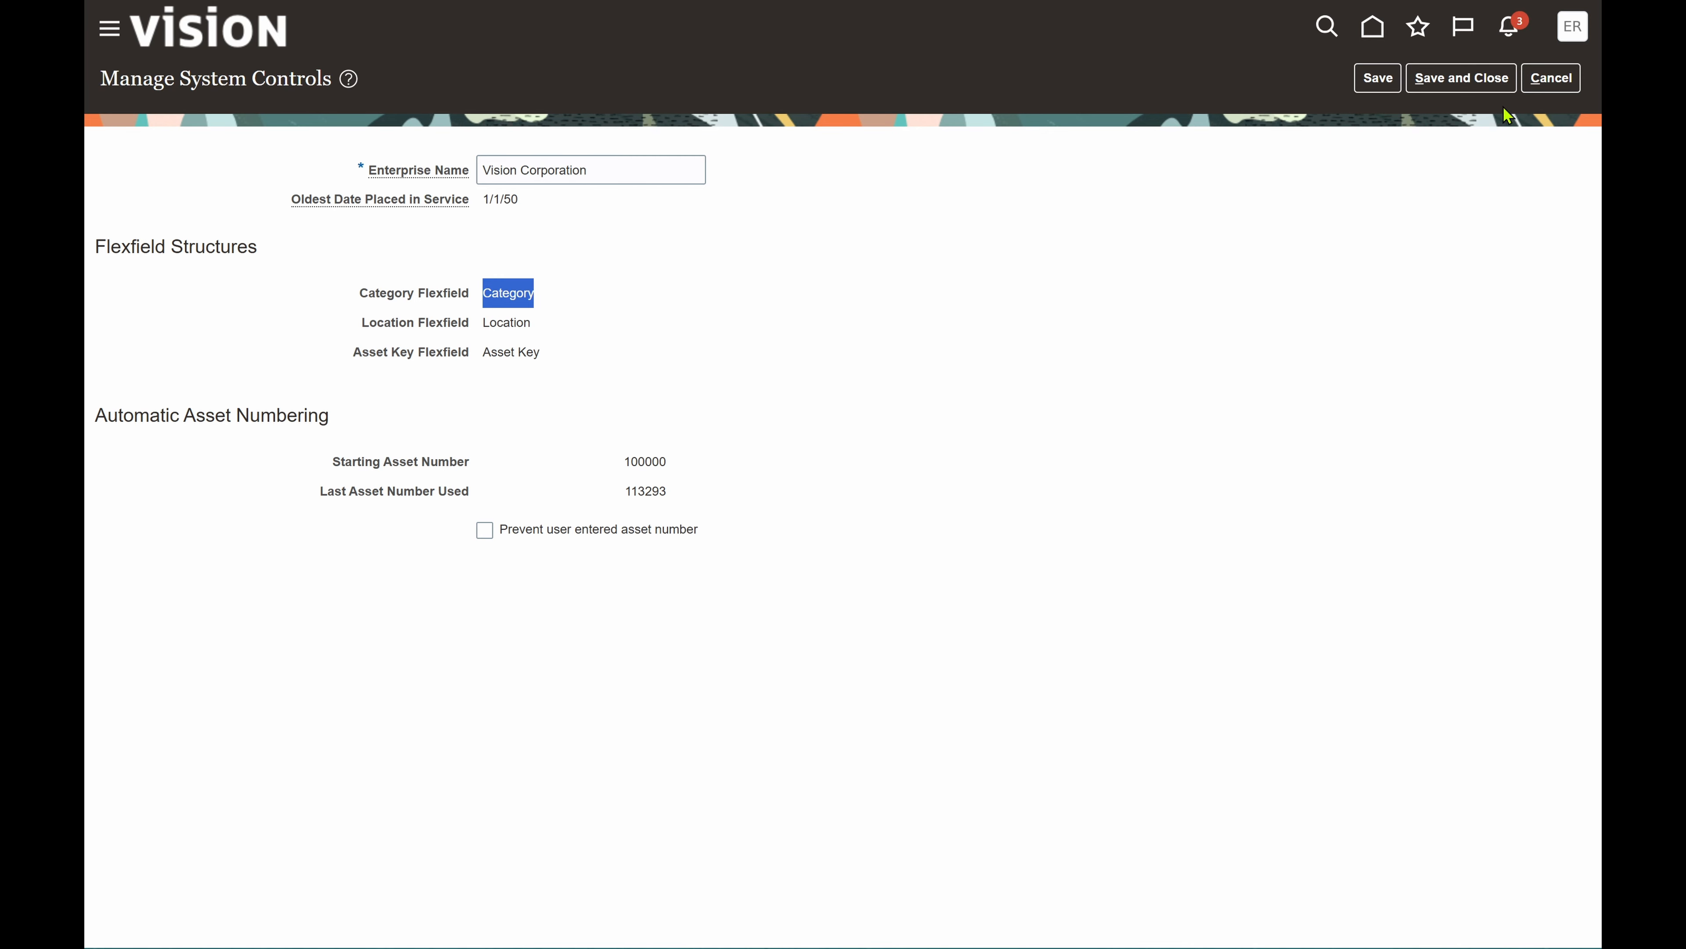
{"action": "left_click", "coordinate": [1544, 80]}
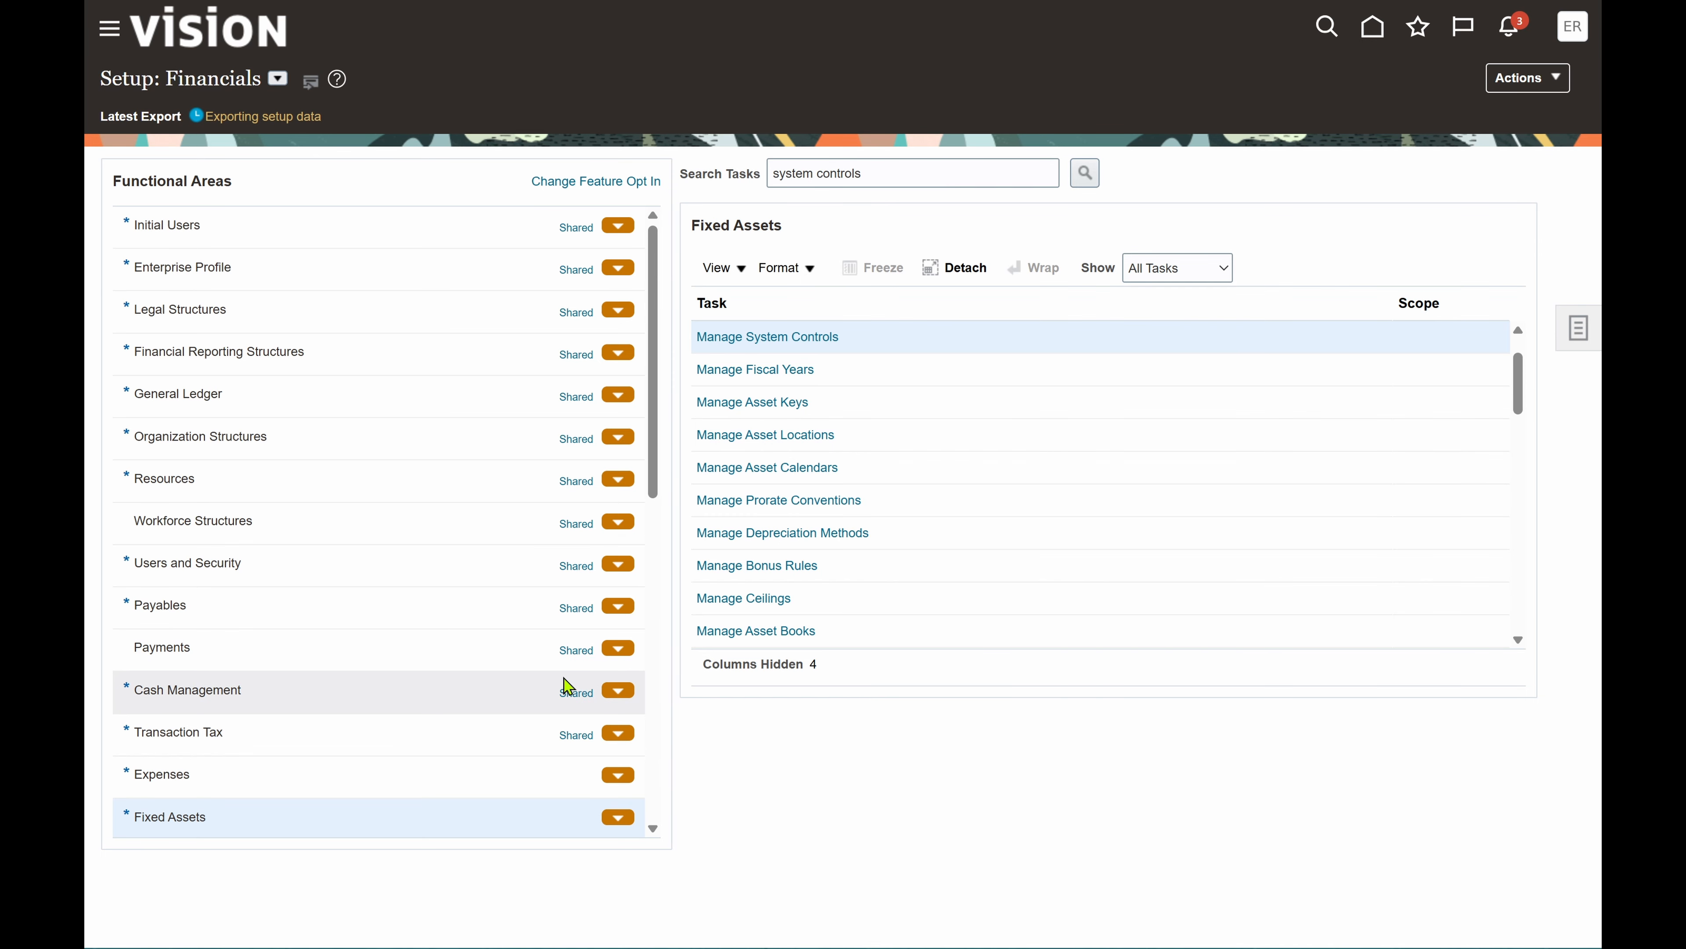
Step: In the Manage Fixed Assets Key Flexfields task, list all key flexfields and open the structure instances of the Category Flexfield
{"action": "scroll", "coordinate": [867, 475], "scroll_direction": "up", "scroll_amount": 1}
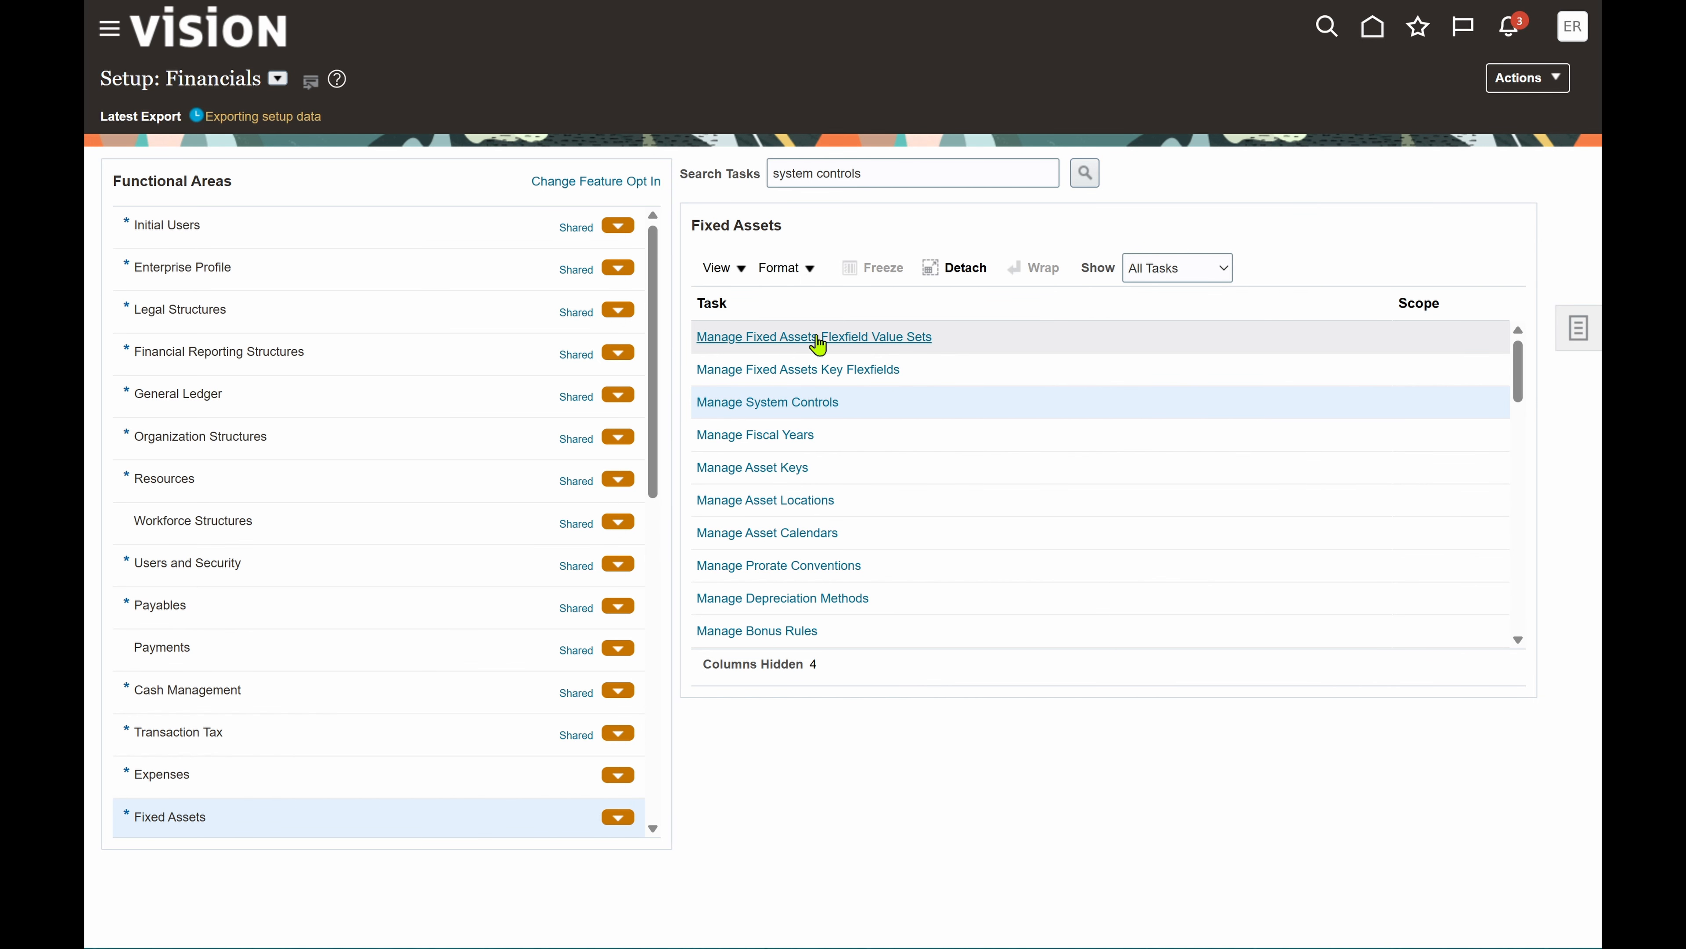
{"action": "left_click", "coordinate": [849, 372]}
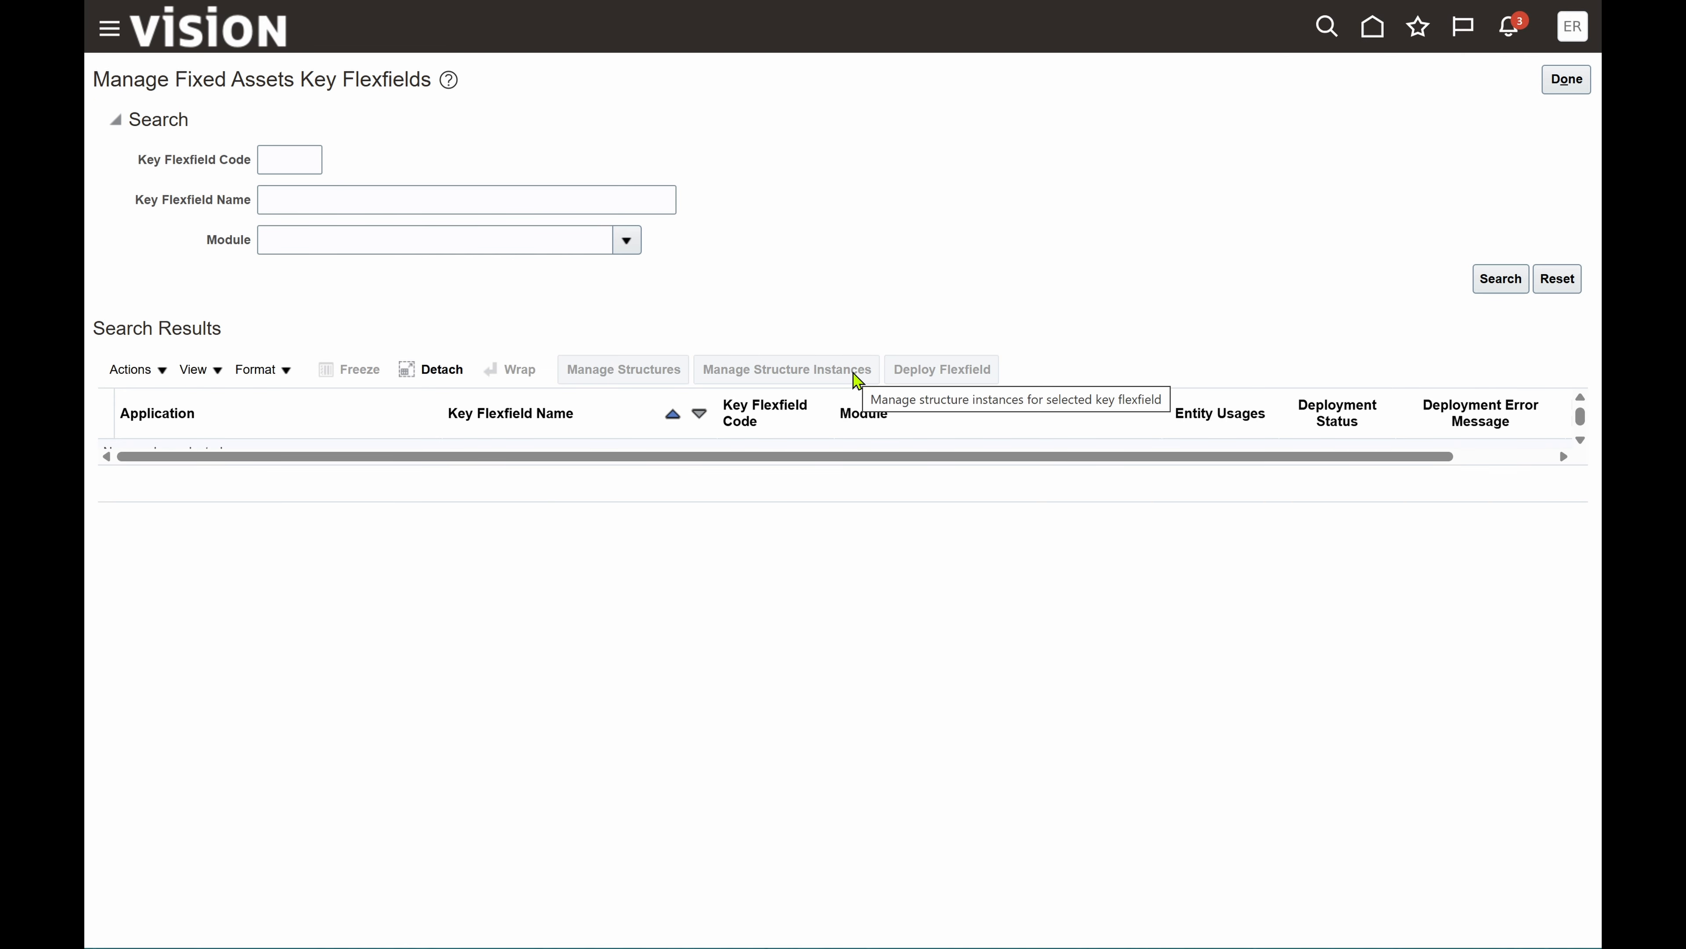
{"action": "left_click", "coordinate": [1494, 286]}
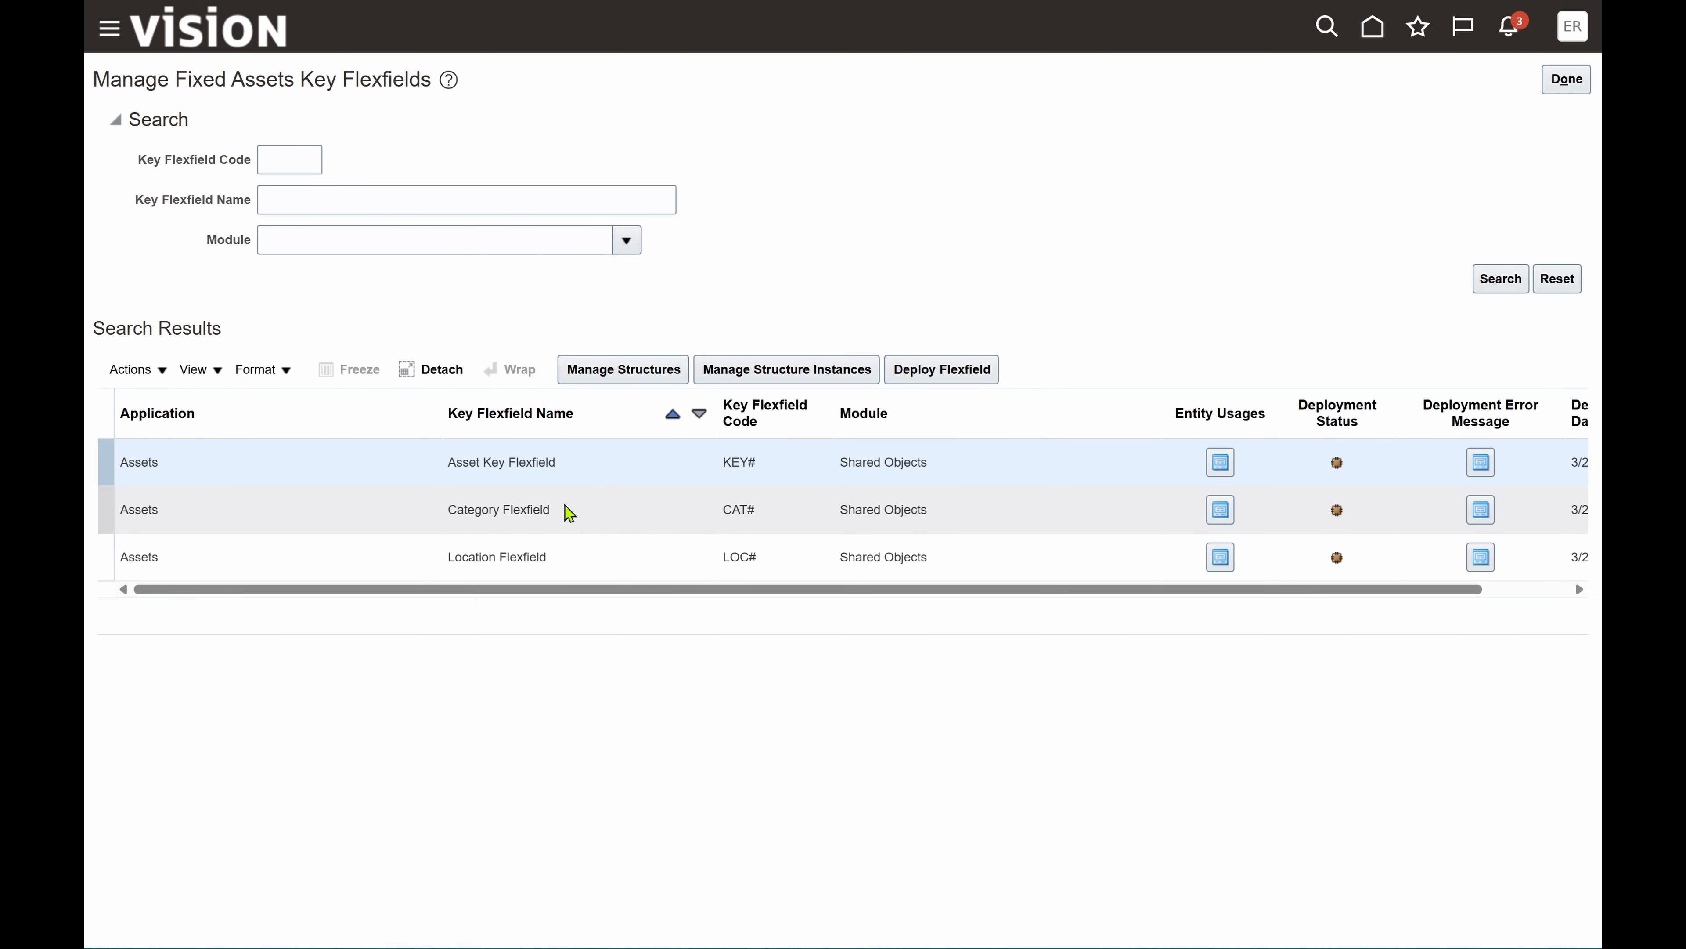
{"action": "left_click", "coordinate": [569, 512]}
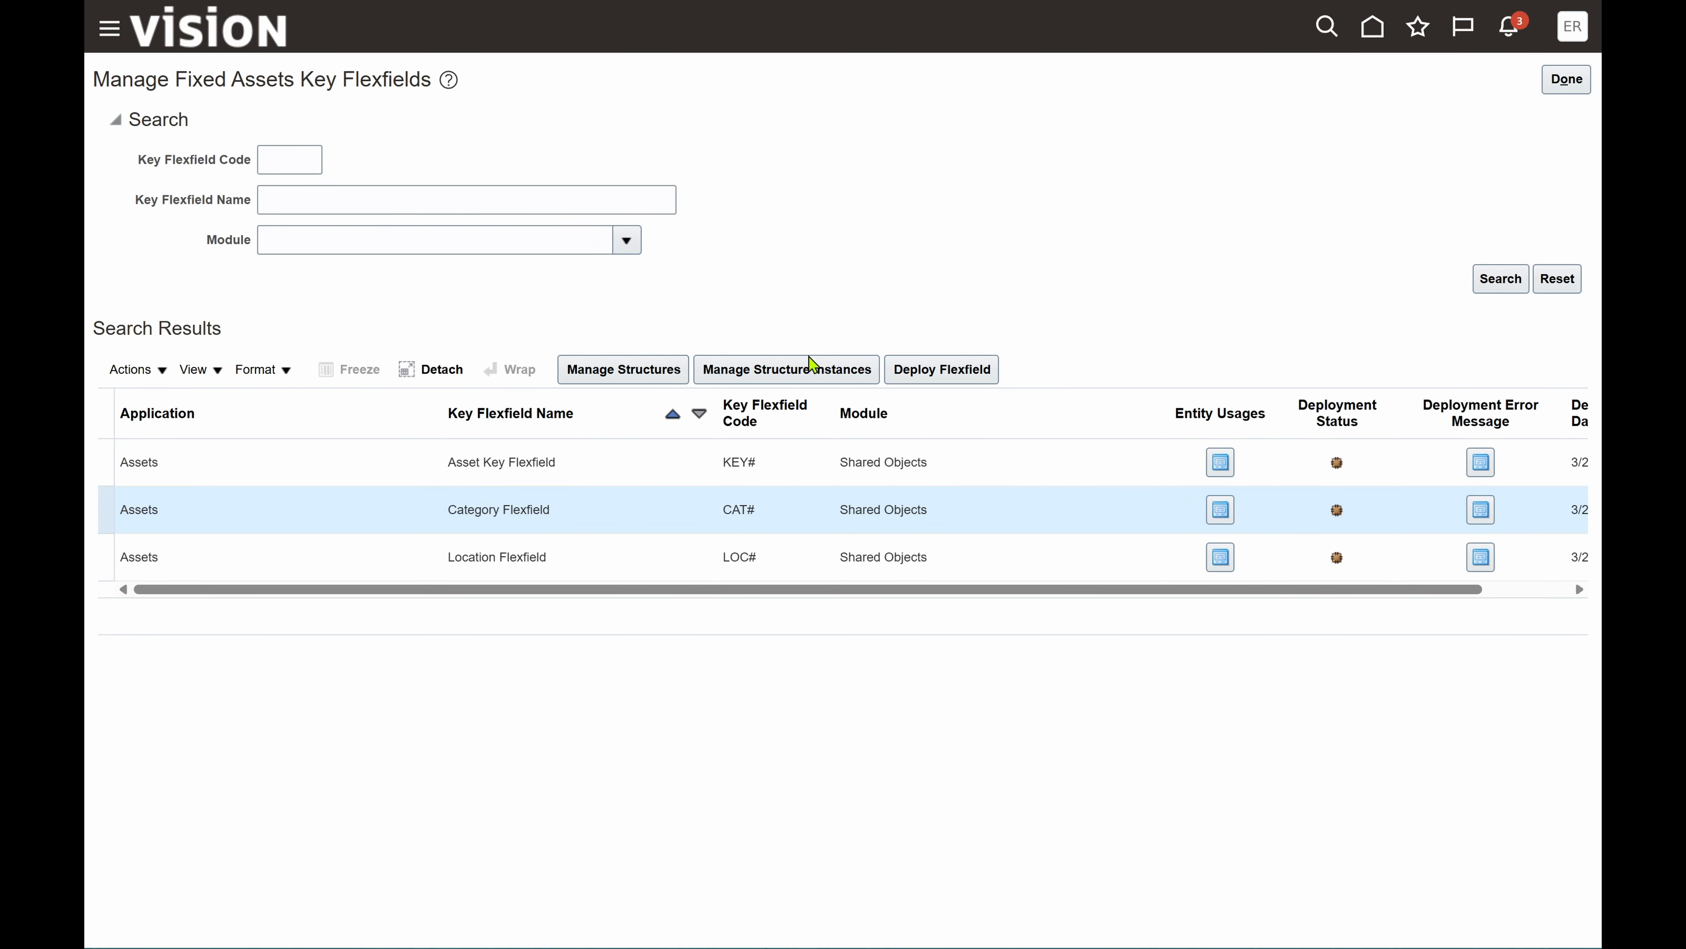
{"action": "left_click", "coordinate": [766, 372]}
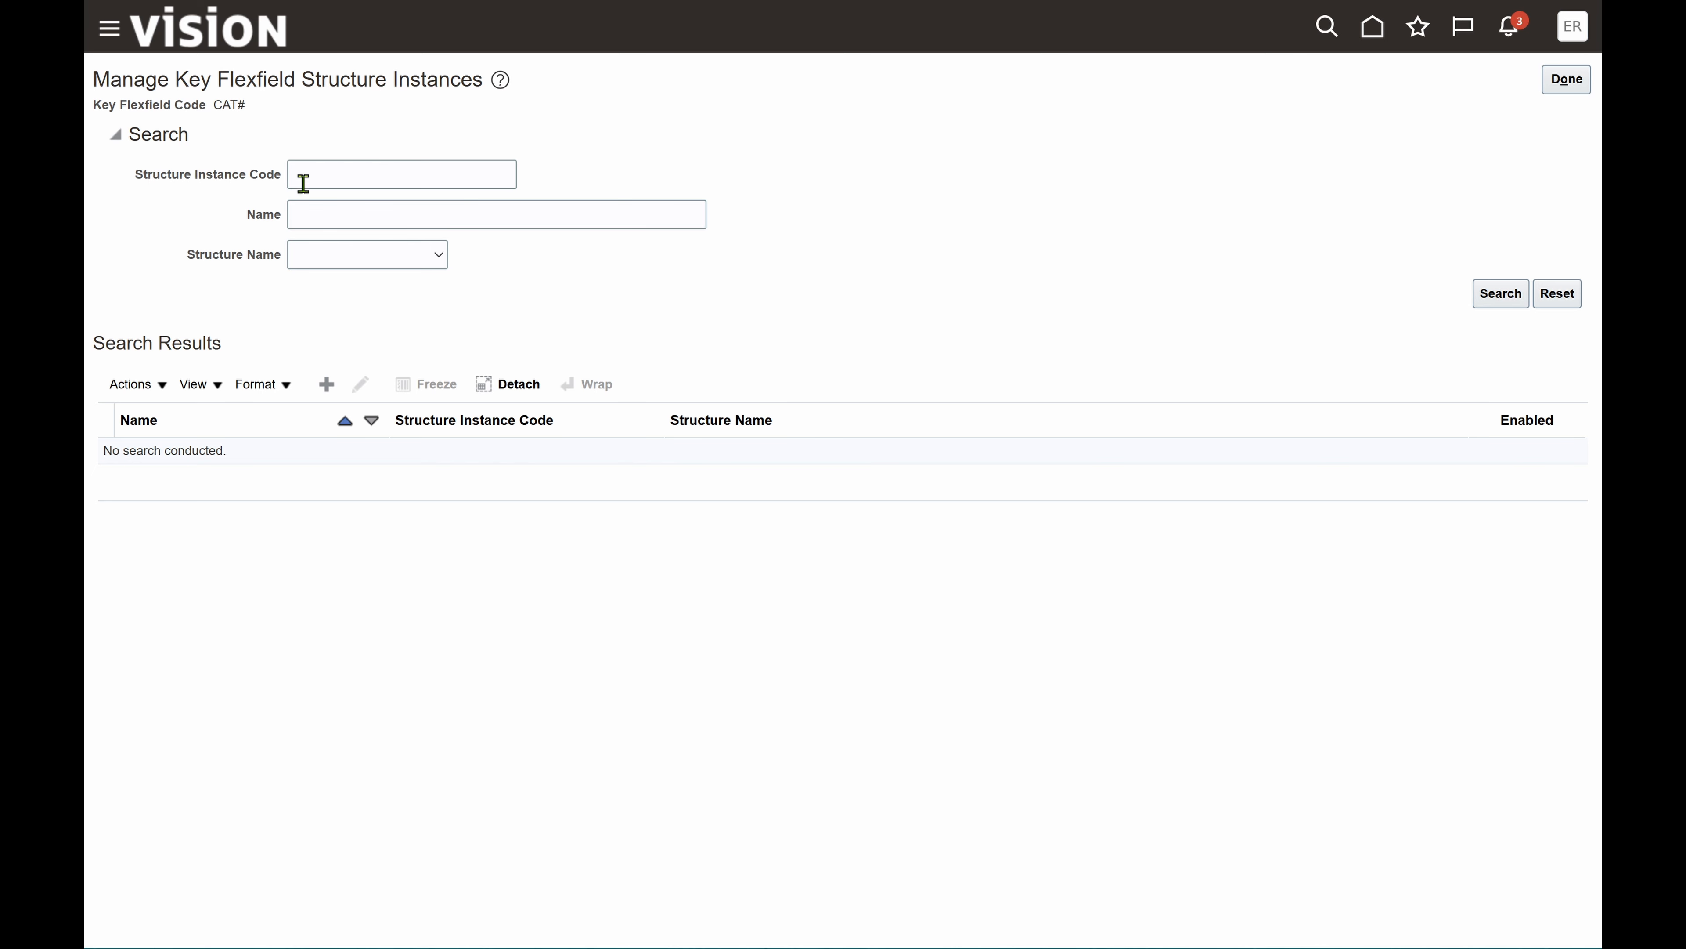
Step: Search for the structure instance named Category and open its MAJOR_CATEGORY record for editing
{"action": "left_click", "coordinate": [339, 212]}
{"action": "type", "text": "Category"}
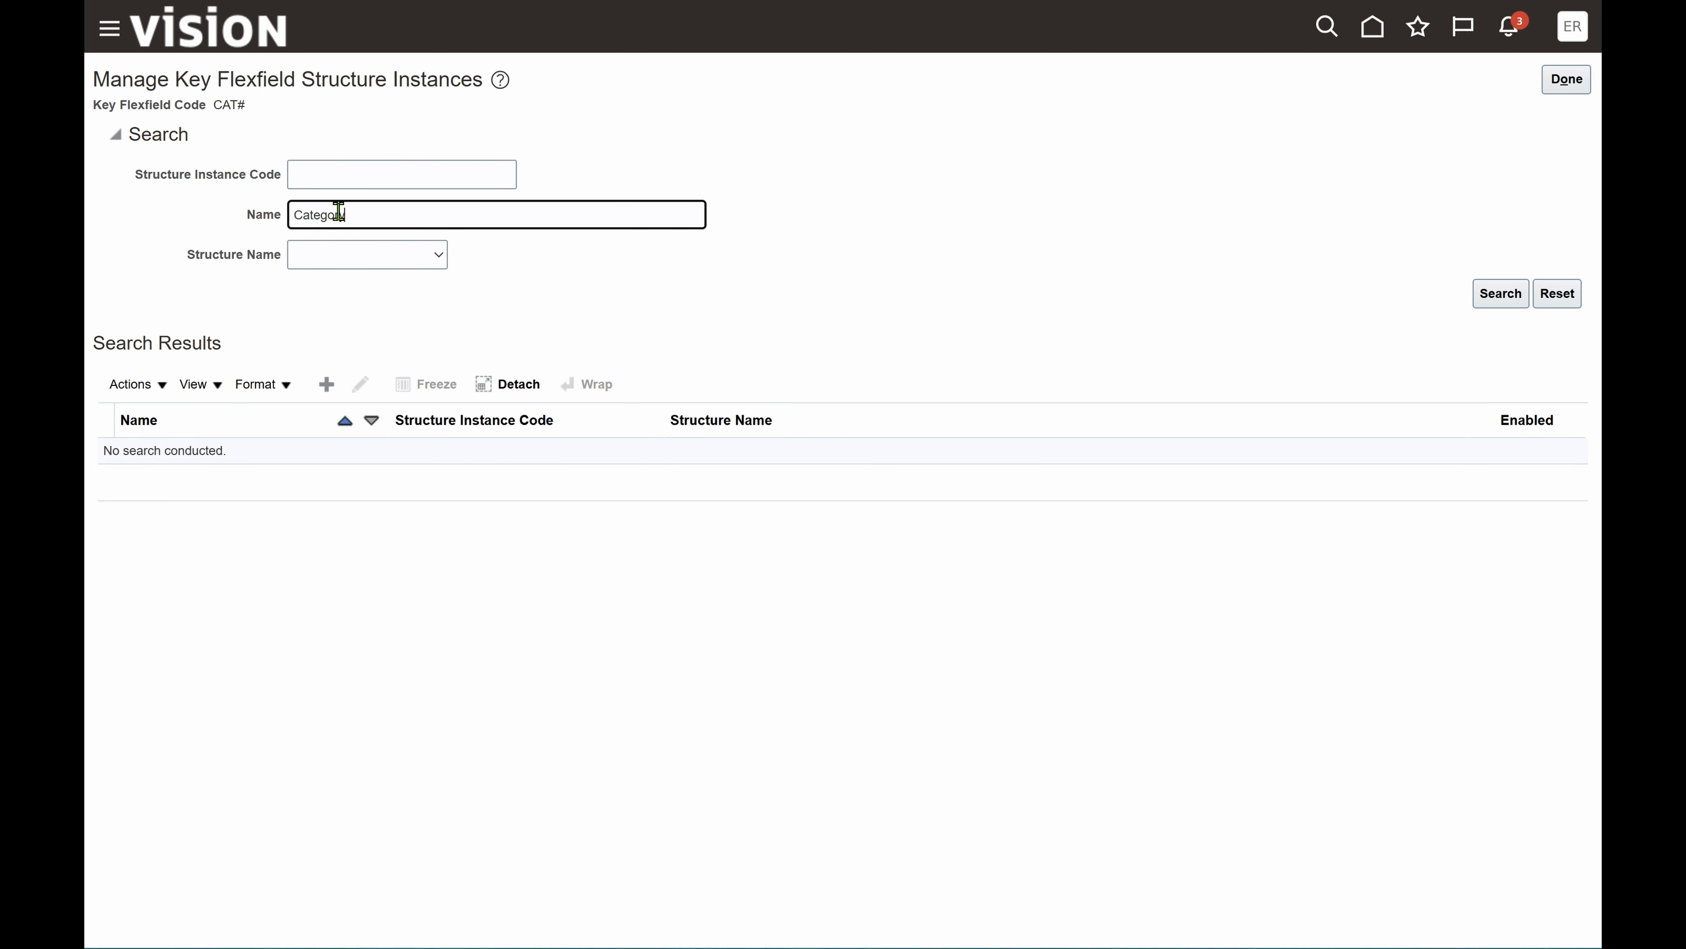
{"action": "left_click", "coordinate": [1509, 292]}
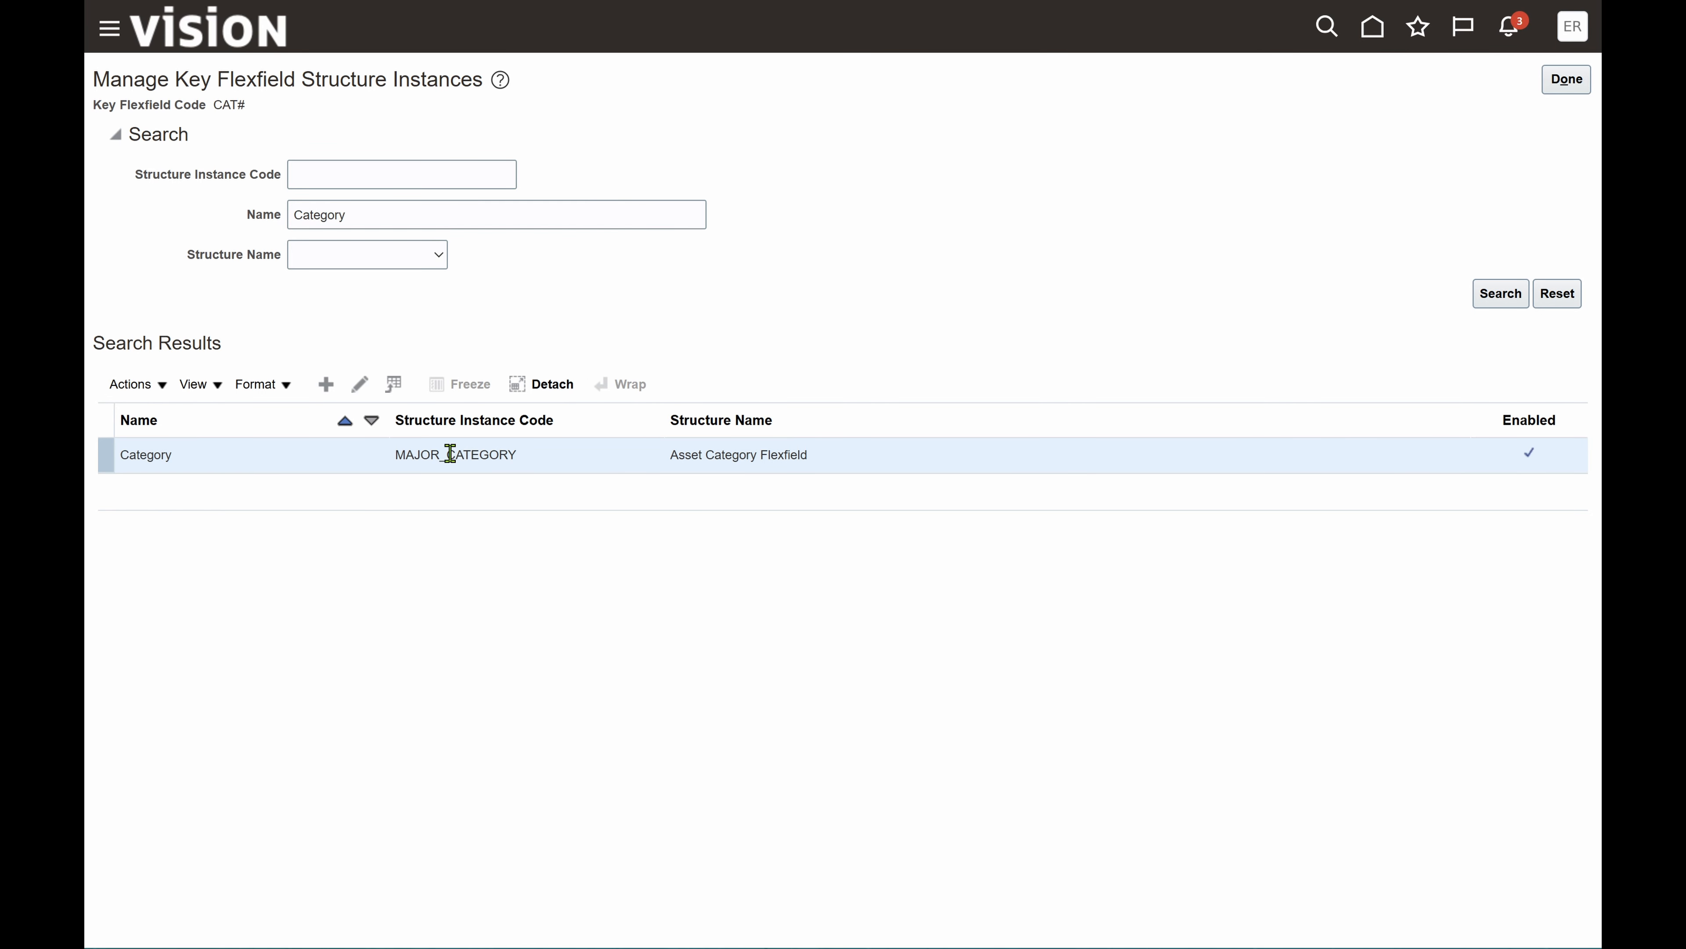
{"action": "left_click_drag", "start_coordinate": [524, 455], "coordinate": [409, 453]}
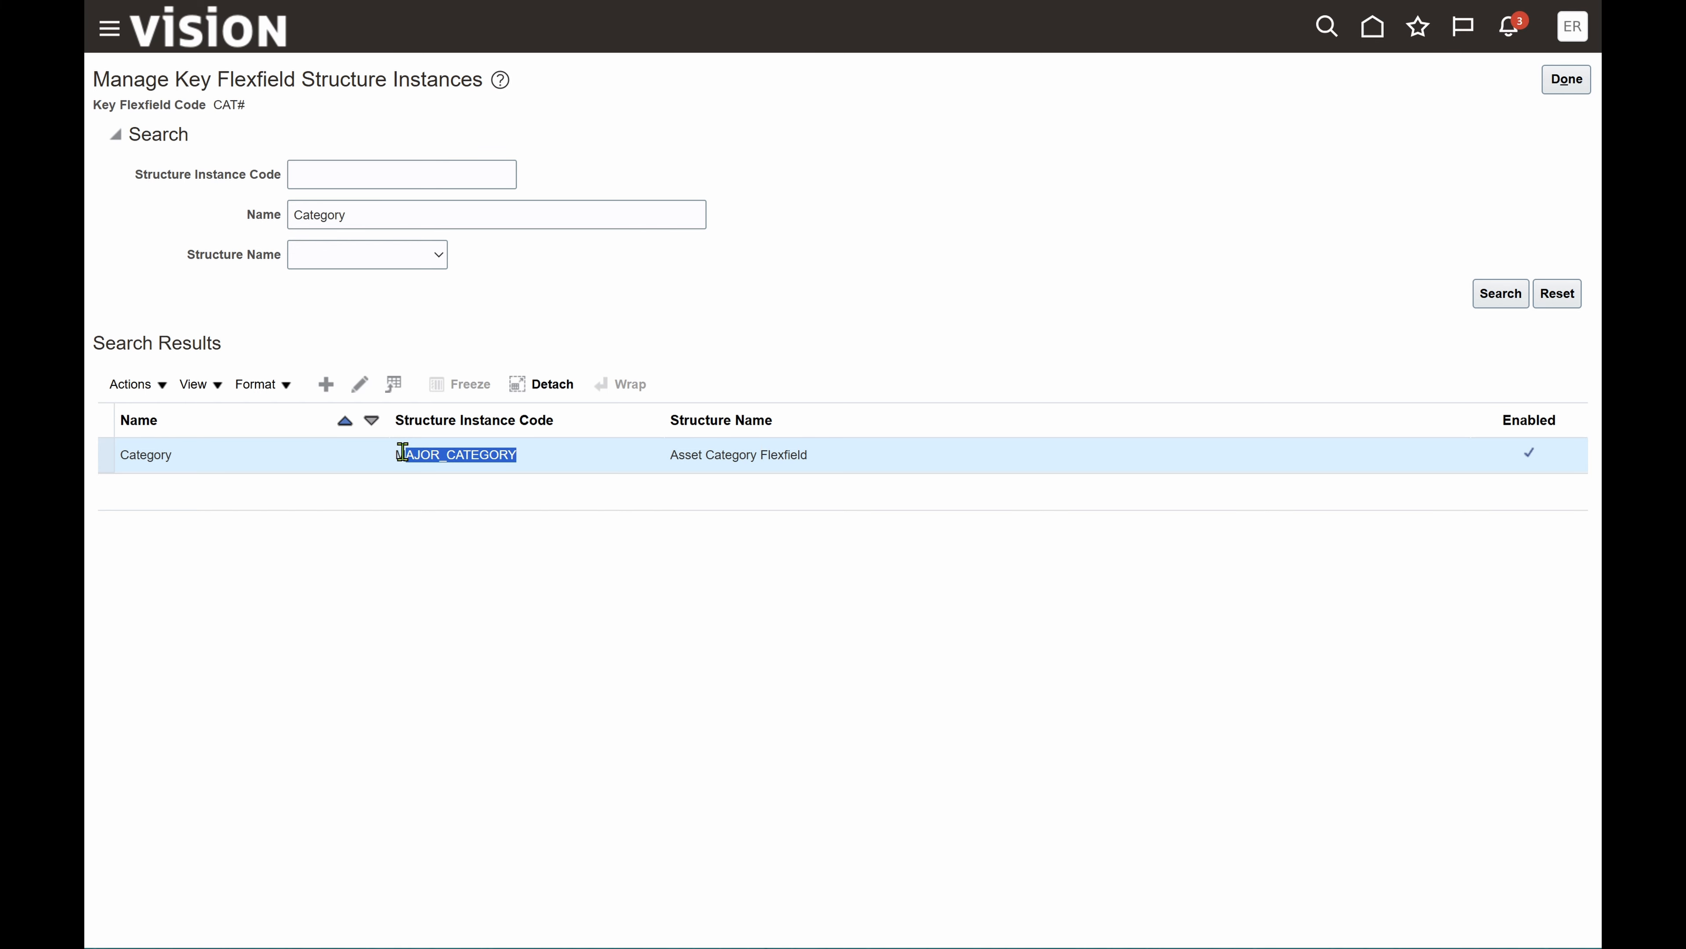
{"action": "left_click", "coordinate": [534, 542]}
{"action": "left_click", "coordinate": [516, 456]}
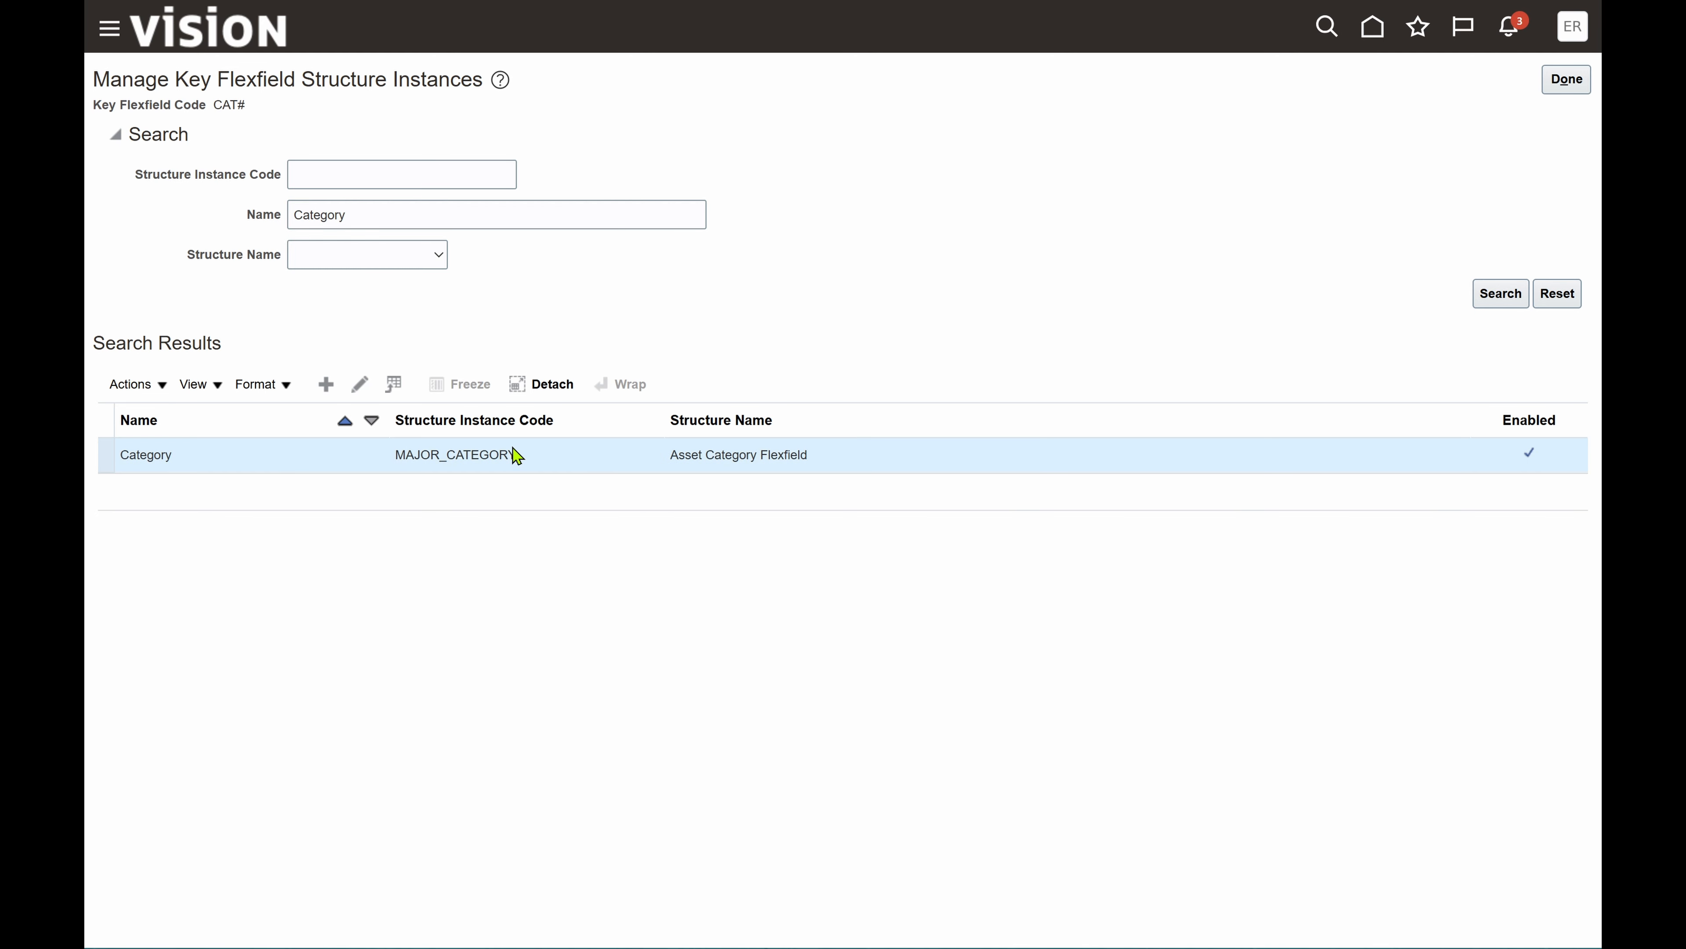
{"action": "left_click", "coordinate": [361, 385]}
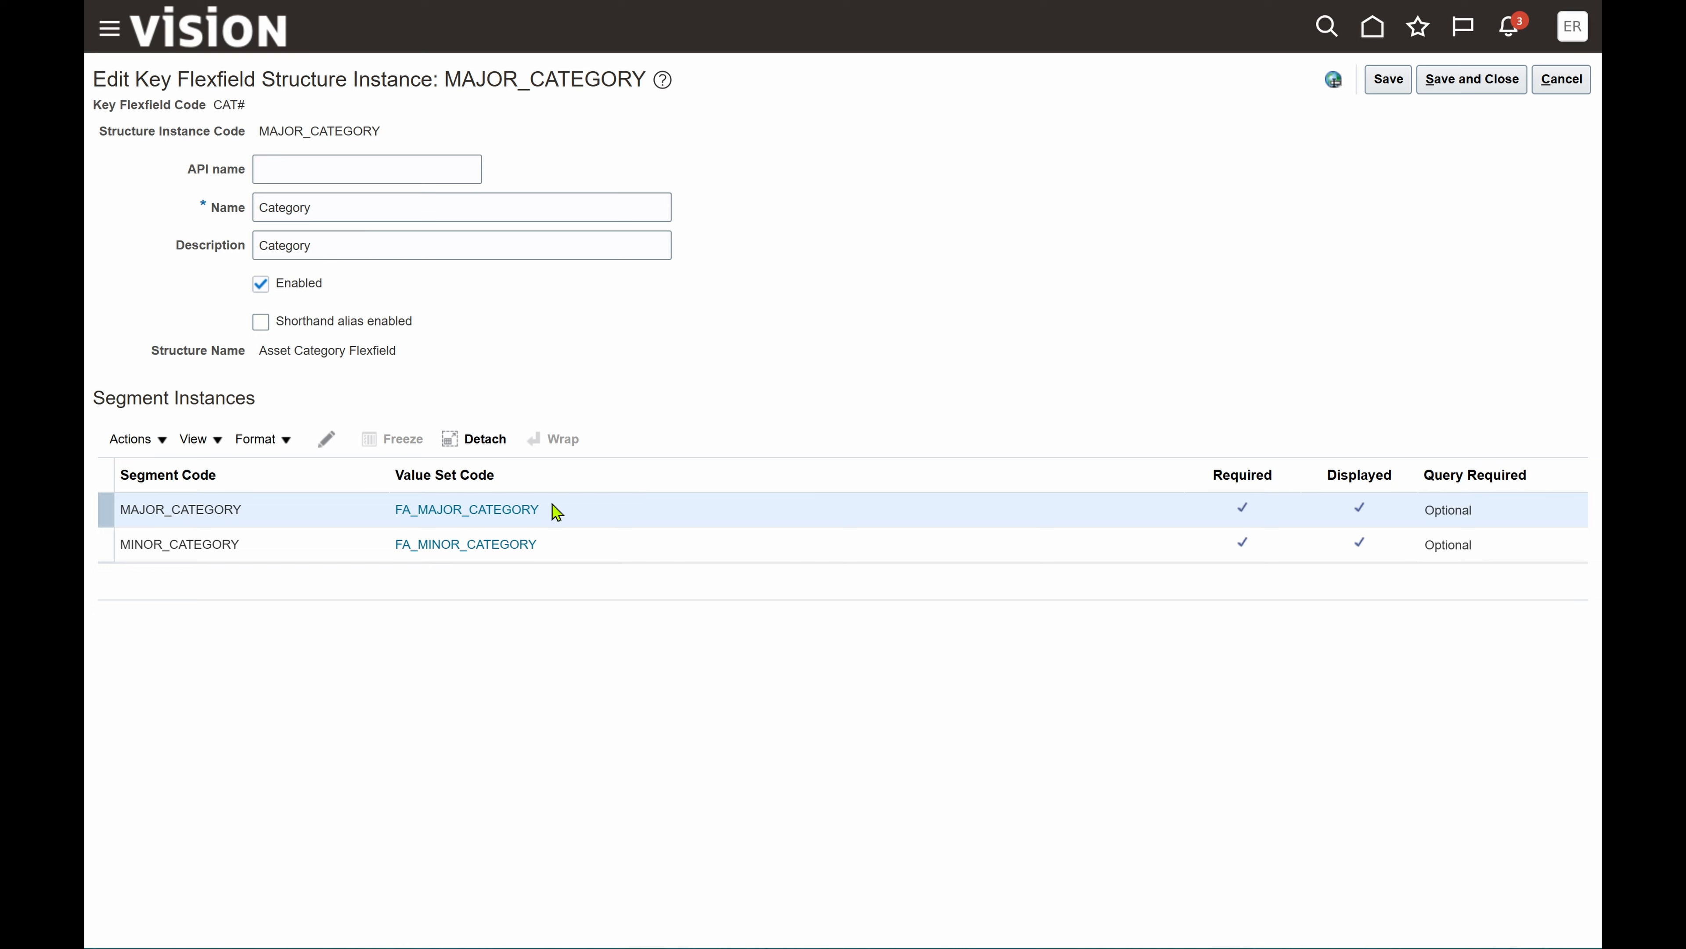
Step: Examine the value set codes assigned to the MAJOR_CATEGORY and MINOR_CATEGORY segments, ending on the MAJOR_CATEGORY row
{"action": "left_click_drag", "start_coordinate": [544, 517], "coordinate": [397, 516]}
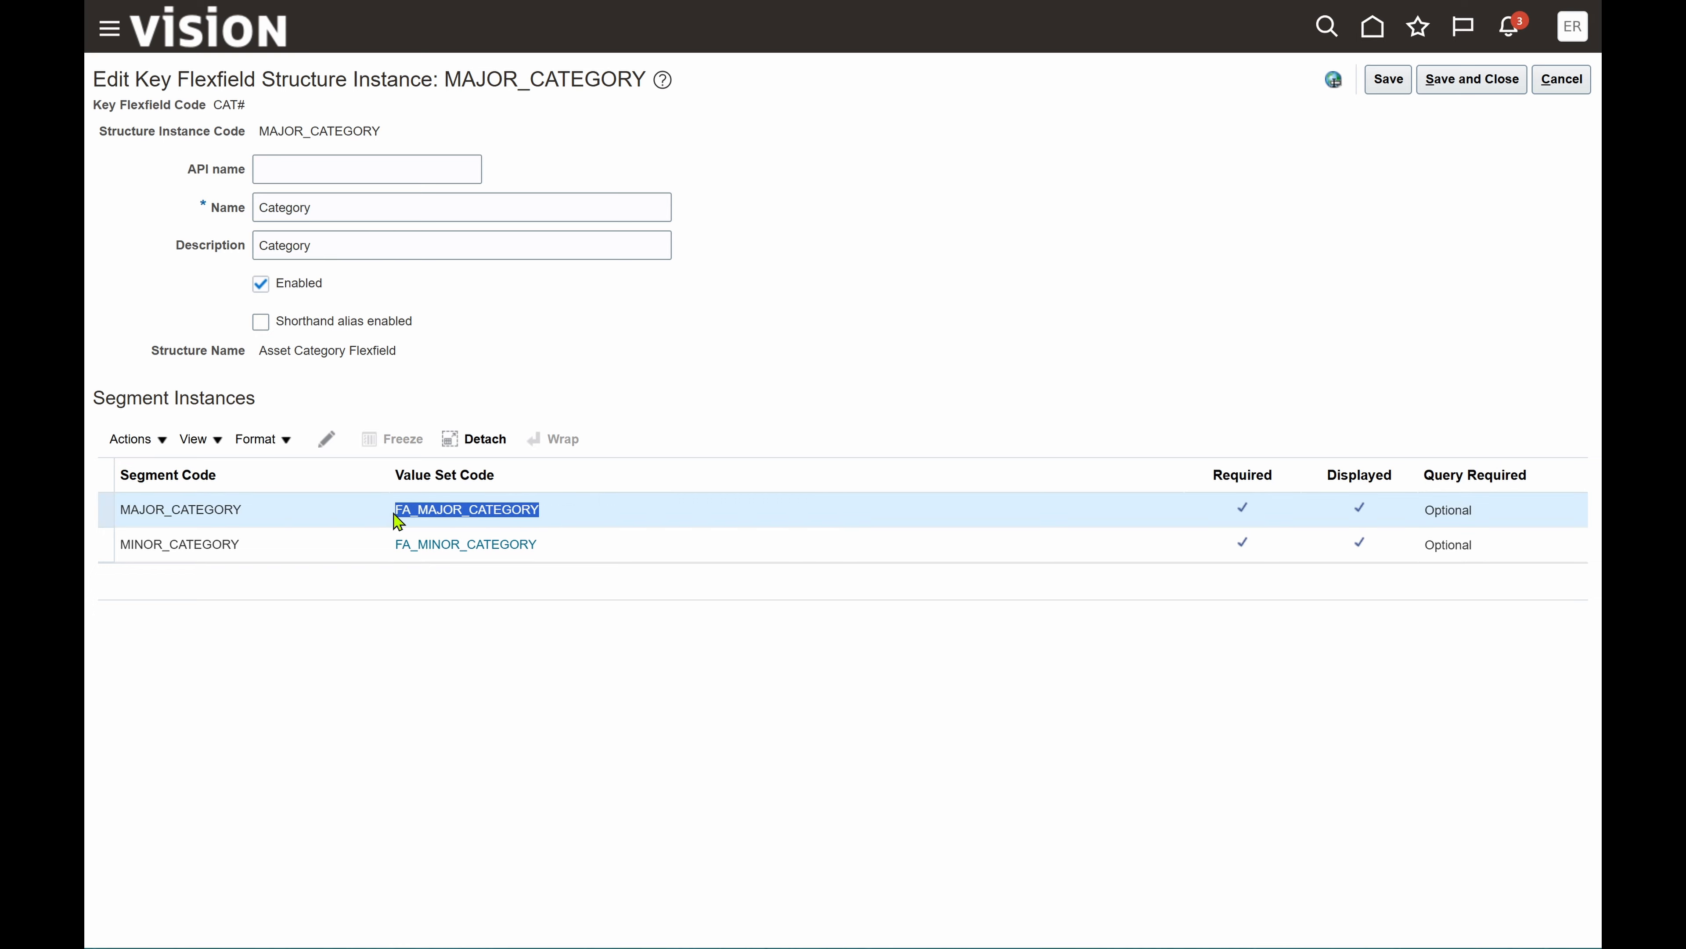
{"action": "left_click", "coordinate": [553, 546]}
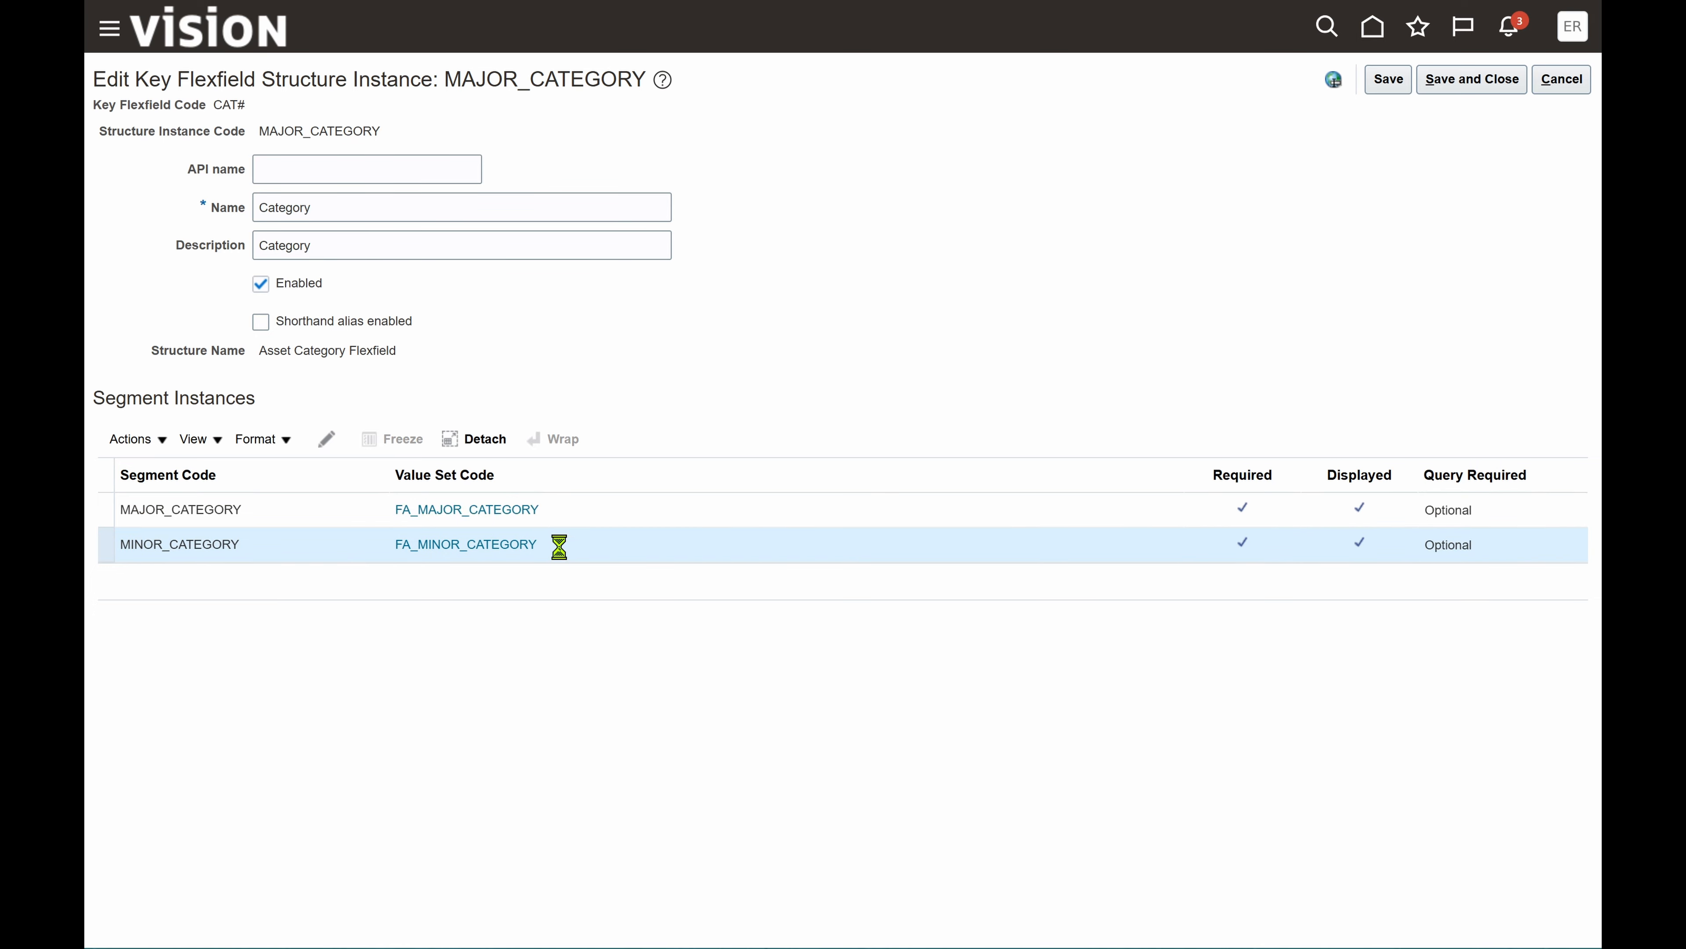
{"action": "left_click_drag", "start_coordinate": [555, 546], "coordinate": [397, 560]}
{"action": "left_click", "coordinate": [822, 383]}
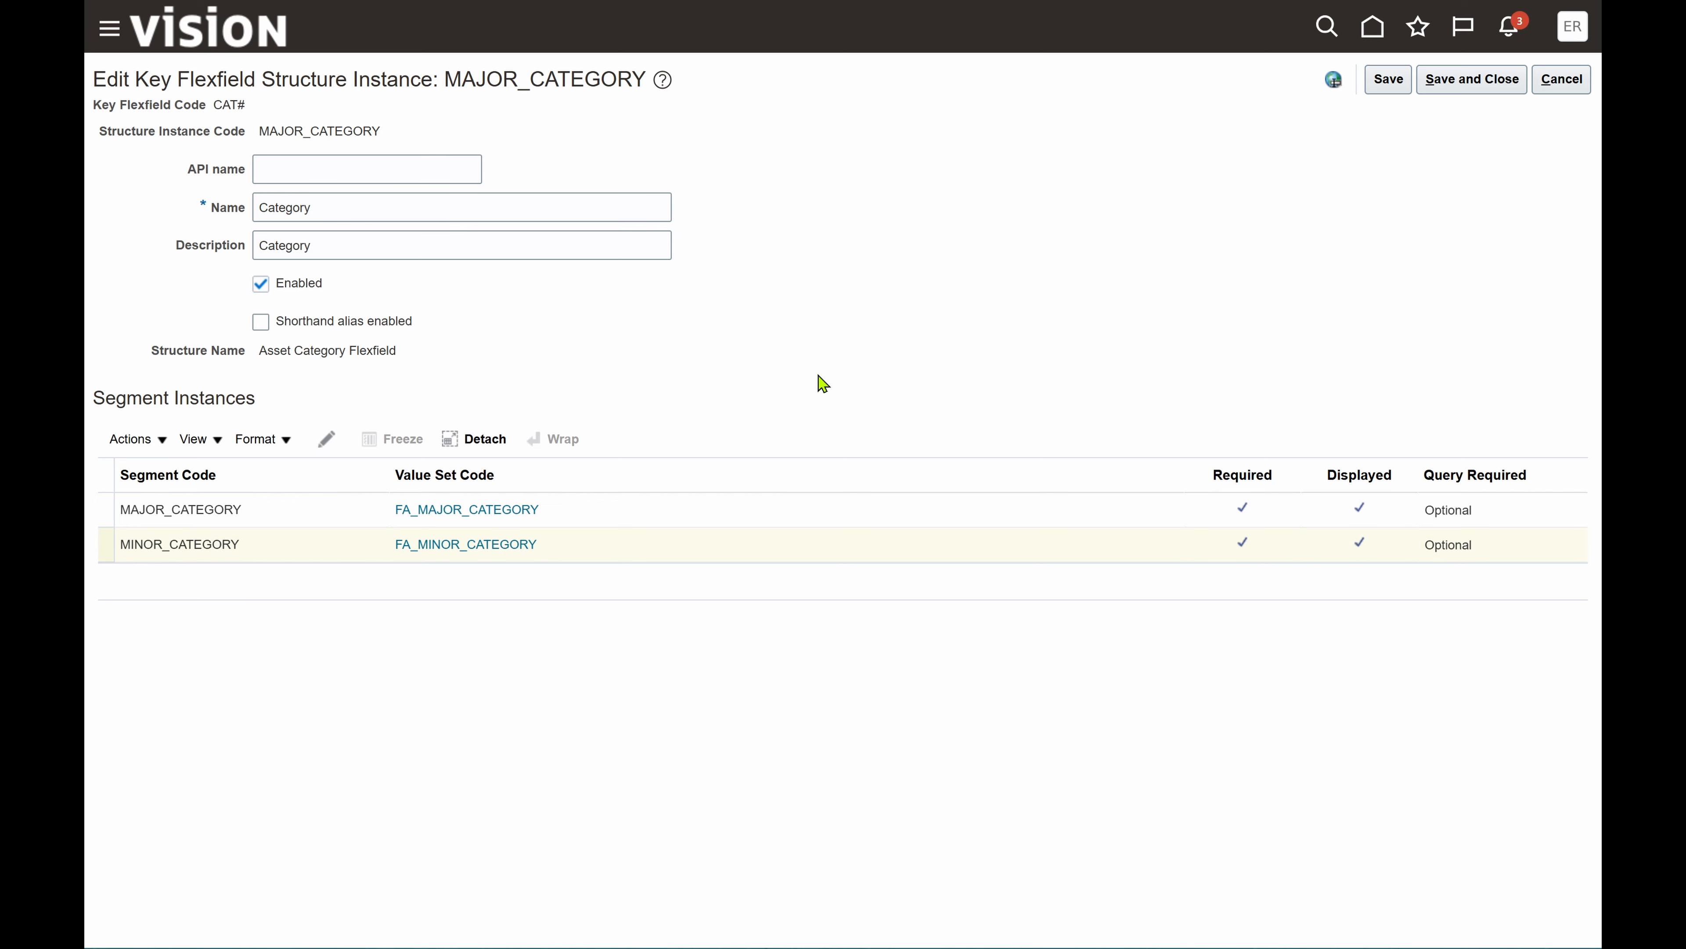
{"action": "left_click", "coordinate": [577, 510]}
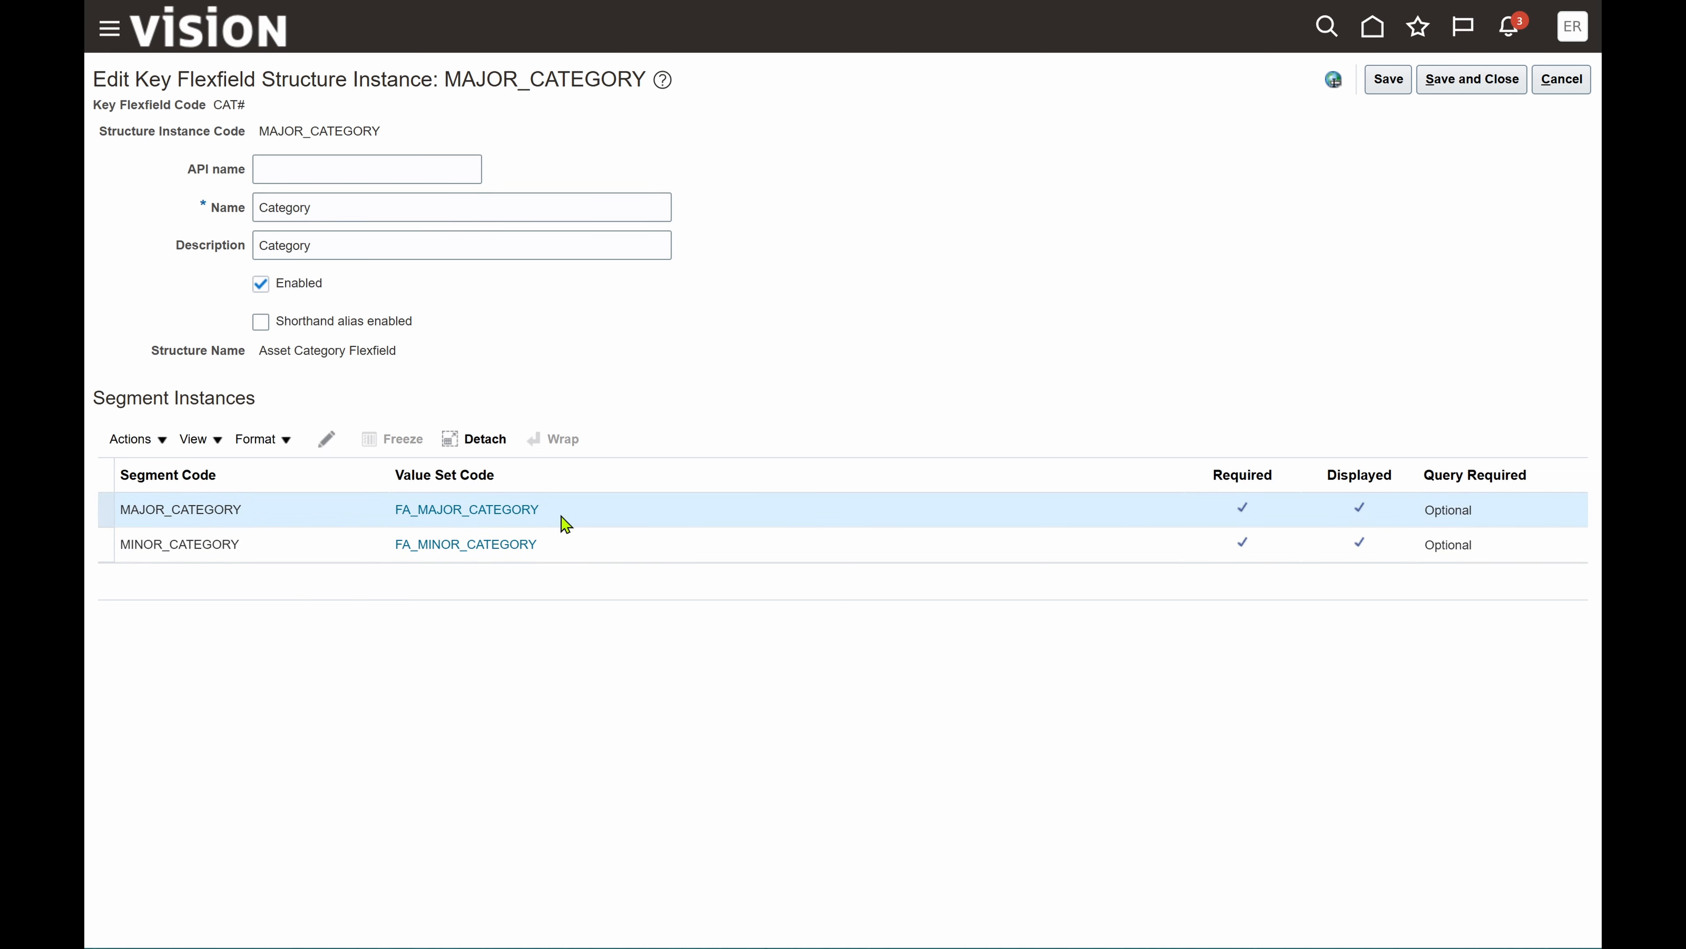
Step: Review the values of the FA_MAJOR_CATEGORY value set, including ERPZEN FURNITURE, and return to the structure instance without saving
{"action": "left_click", "coordinate": [458, 510]}
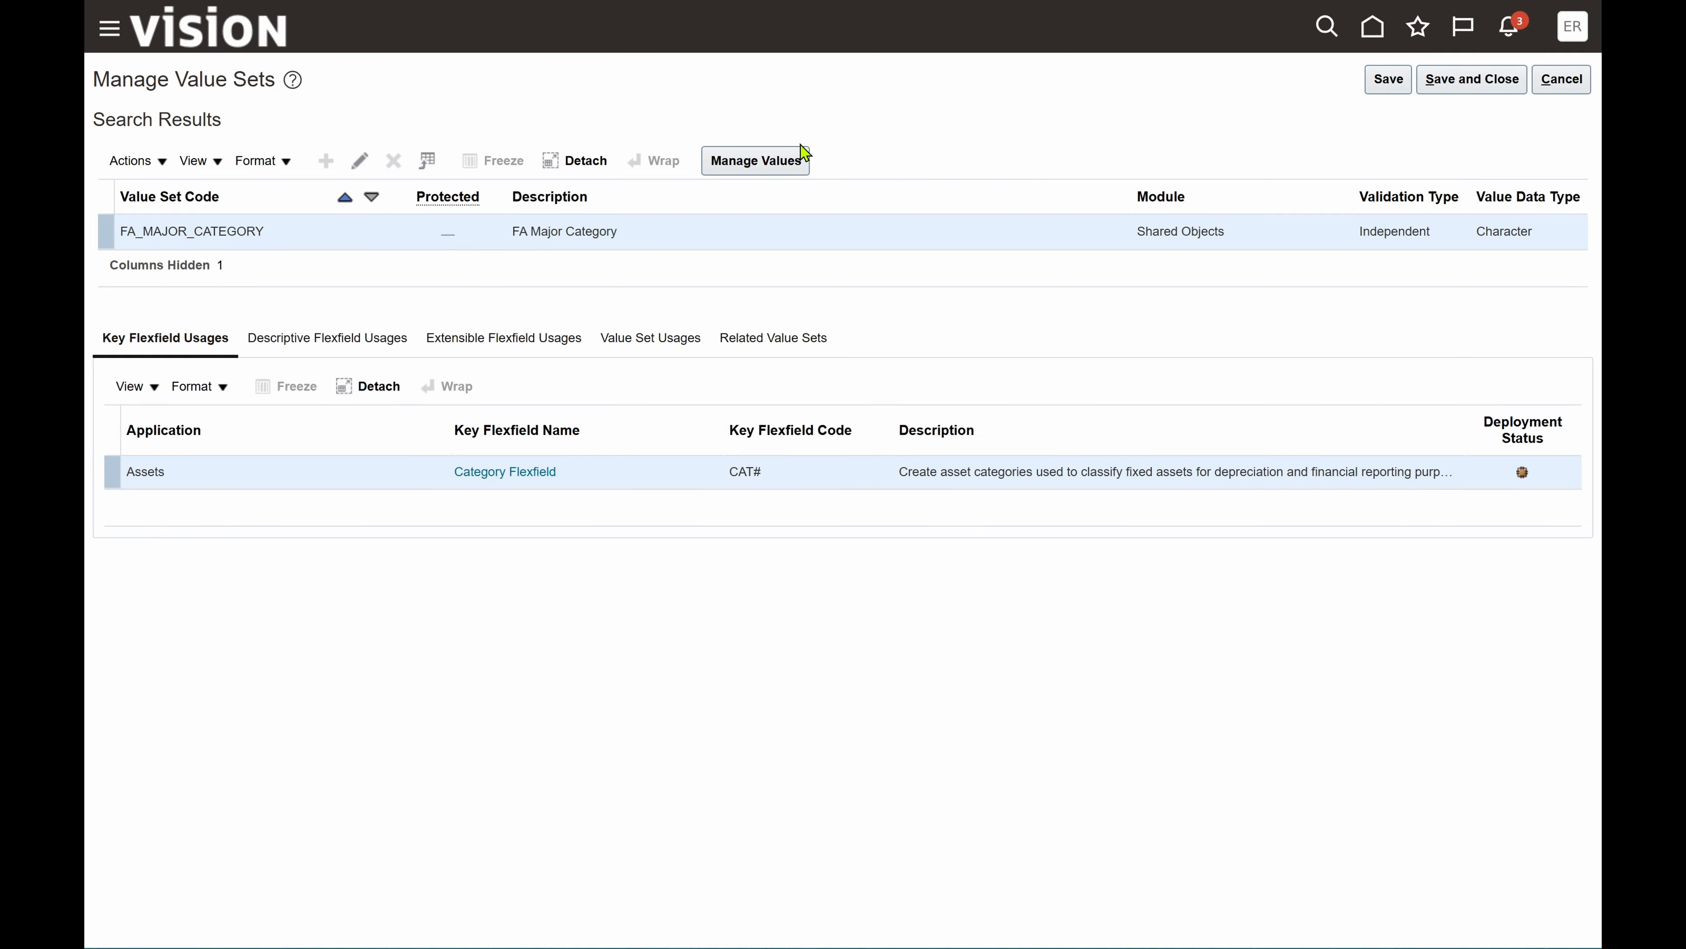
{"action": "left_click", "coordinate": [744, 166]}
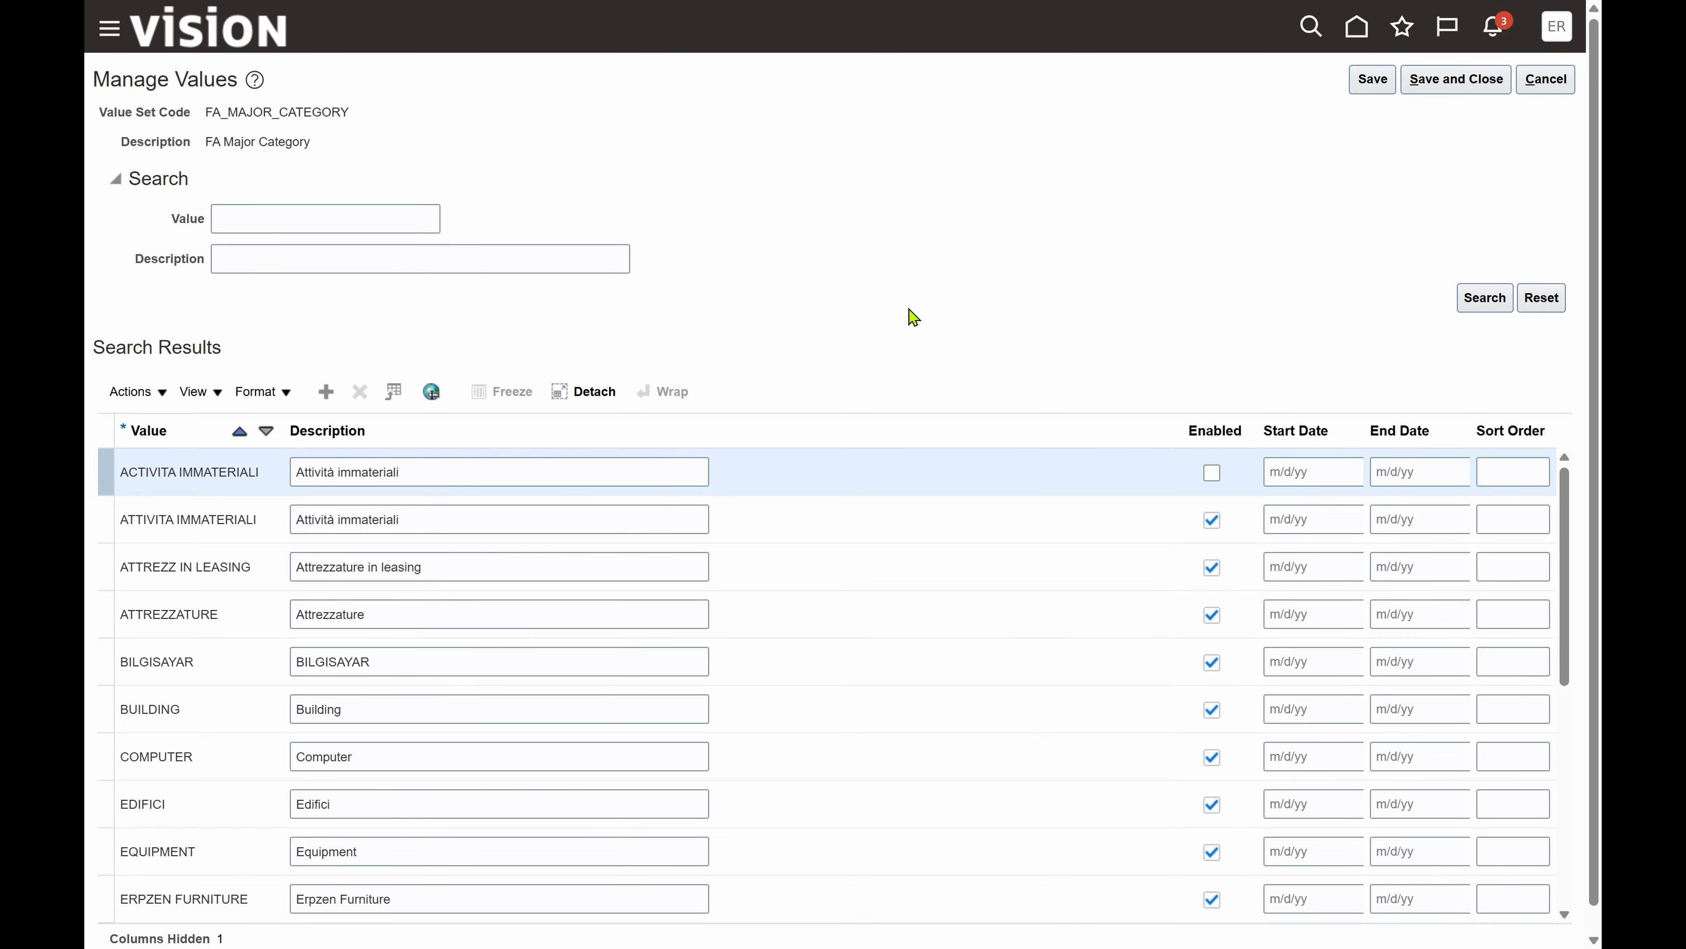
{"action": "left_click", "coordinate": [208, 898]}
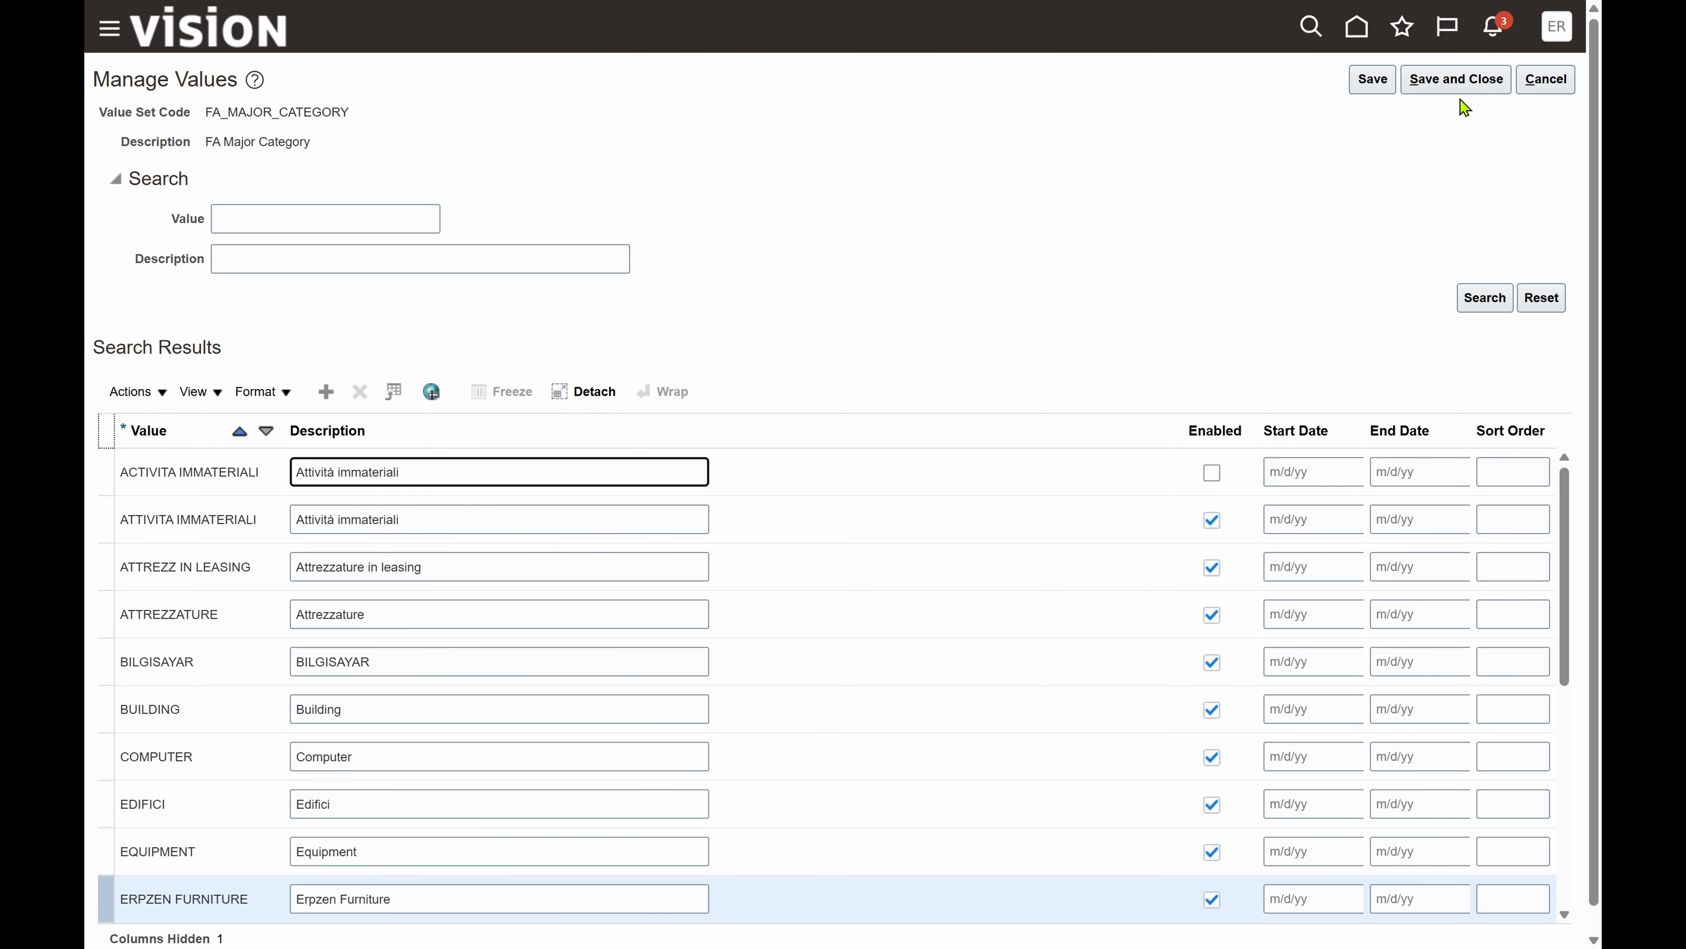
{"action": "left_click", "coordinate": [1547, 80]}
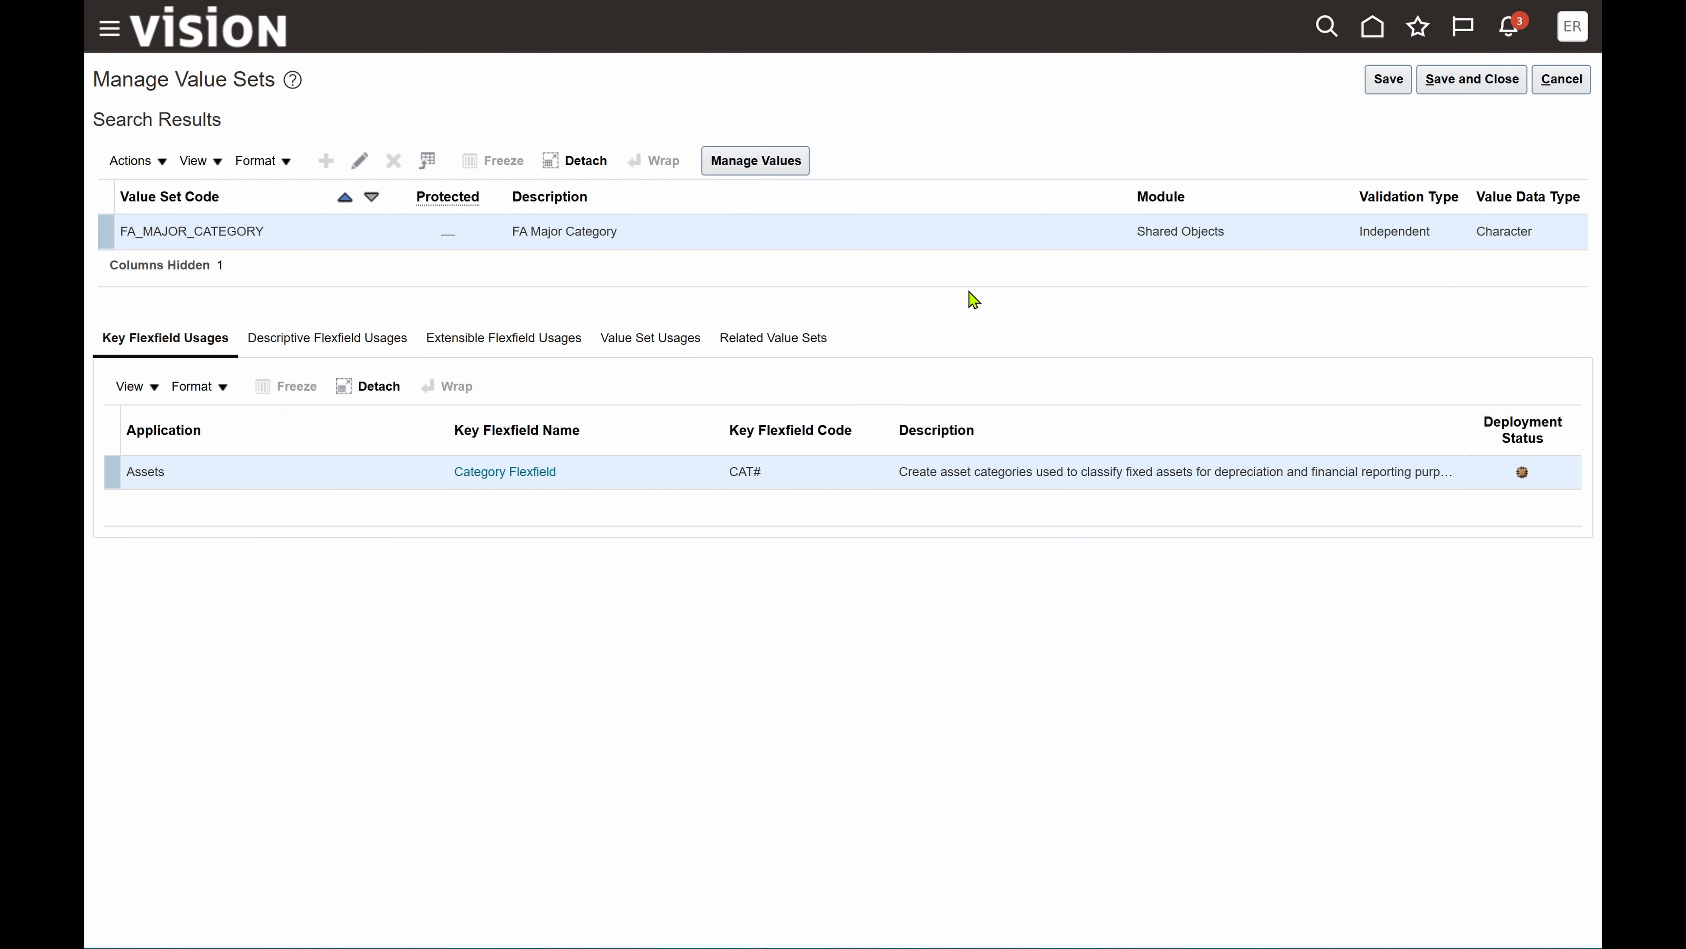
{"action": "left_click", "coordinate": [1570, 83]}
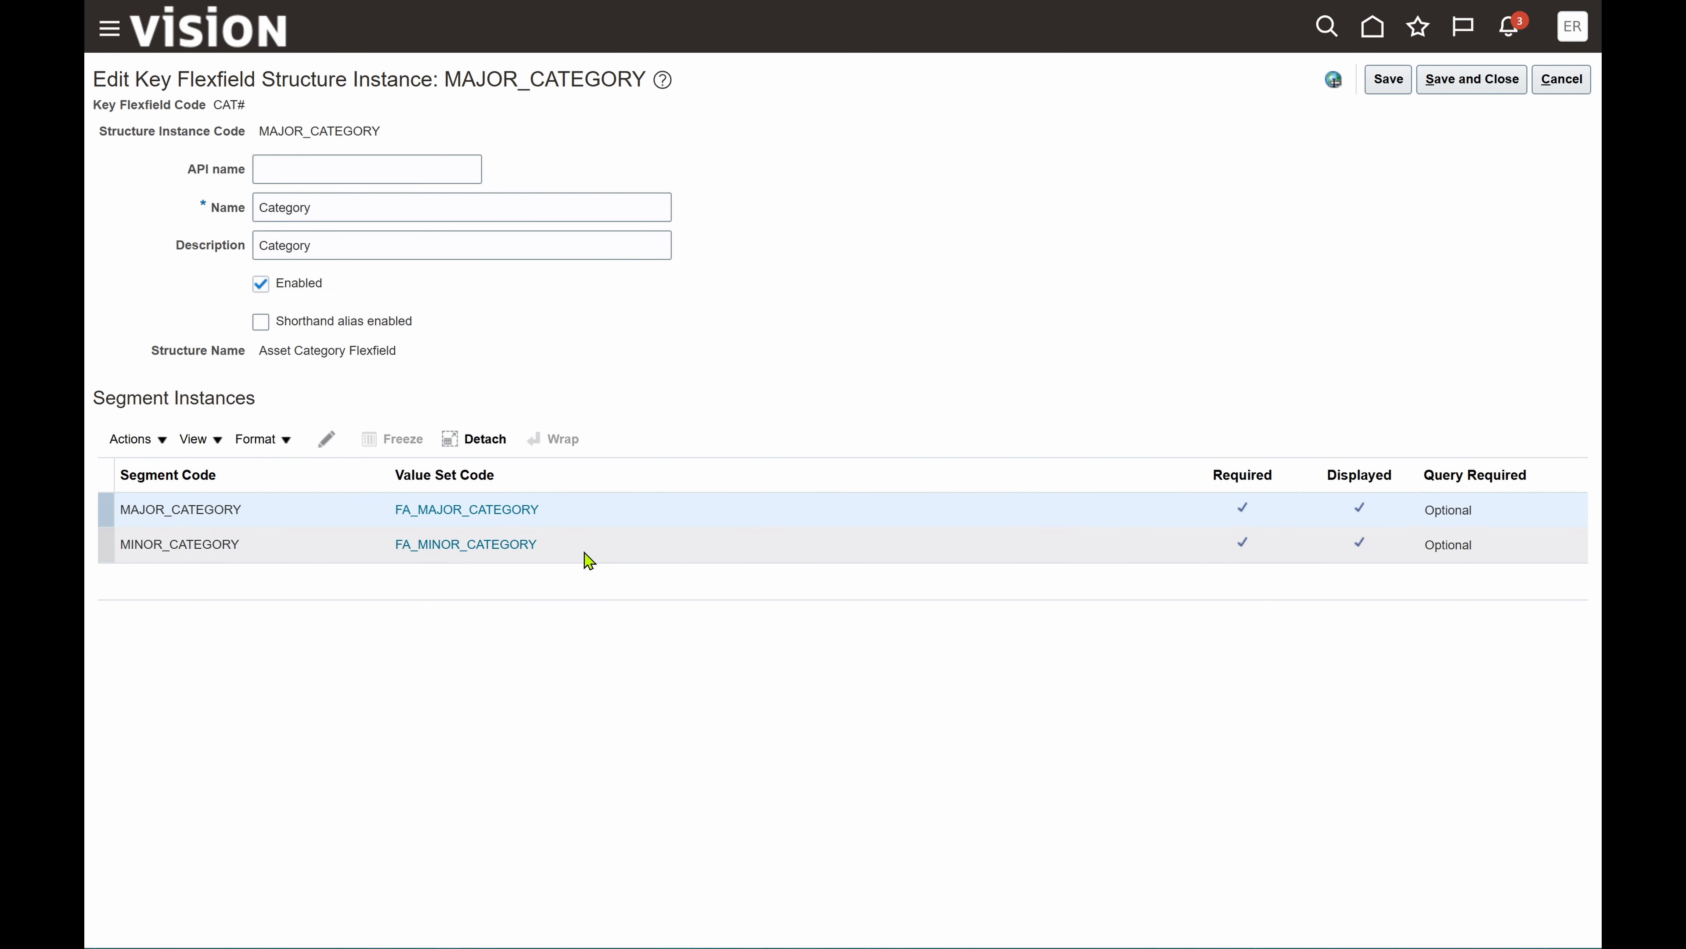
Step: List all values of the FA_MINOR_CATEGORY value set assigned to the MINOR_CATEGORY segment
{"action": "left_click", "coordinate": [583, 551]}
{"action": "left_click", "coordinate": [478, 546]}
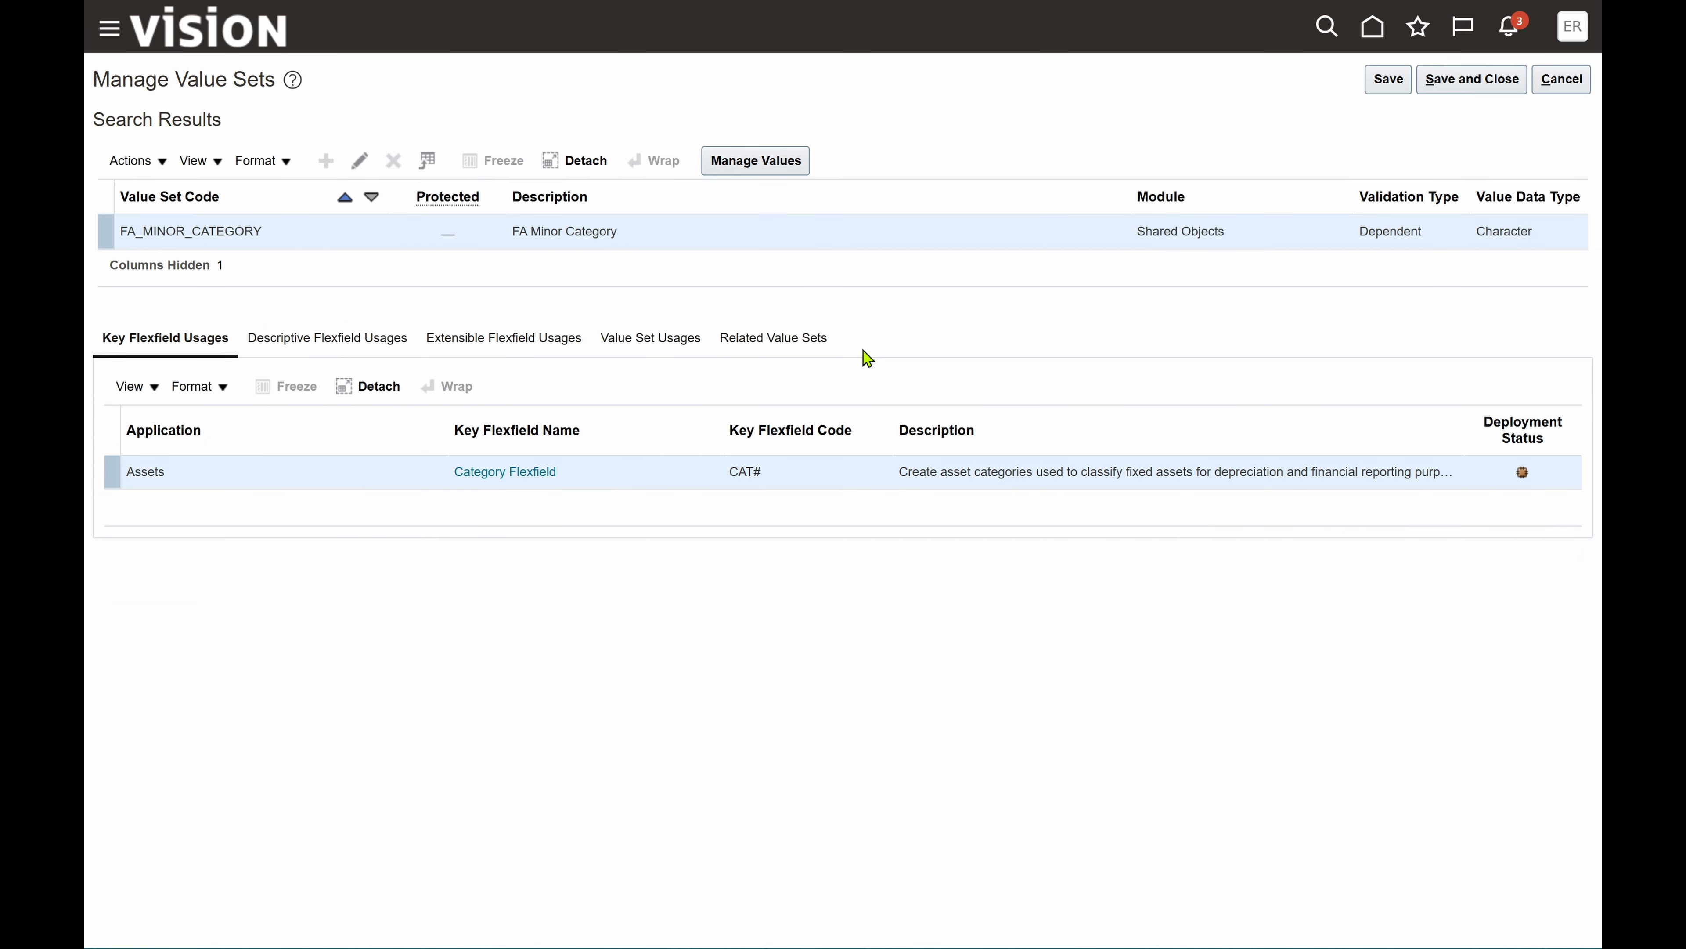
{"action": "left_click", "coordinate": [779, 174]}
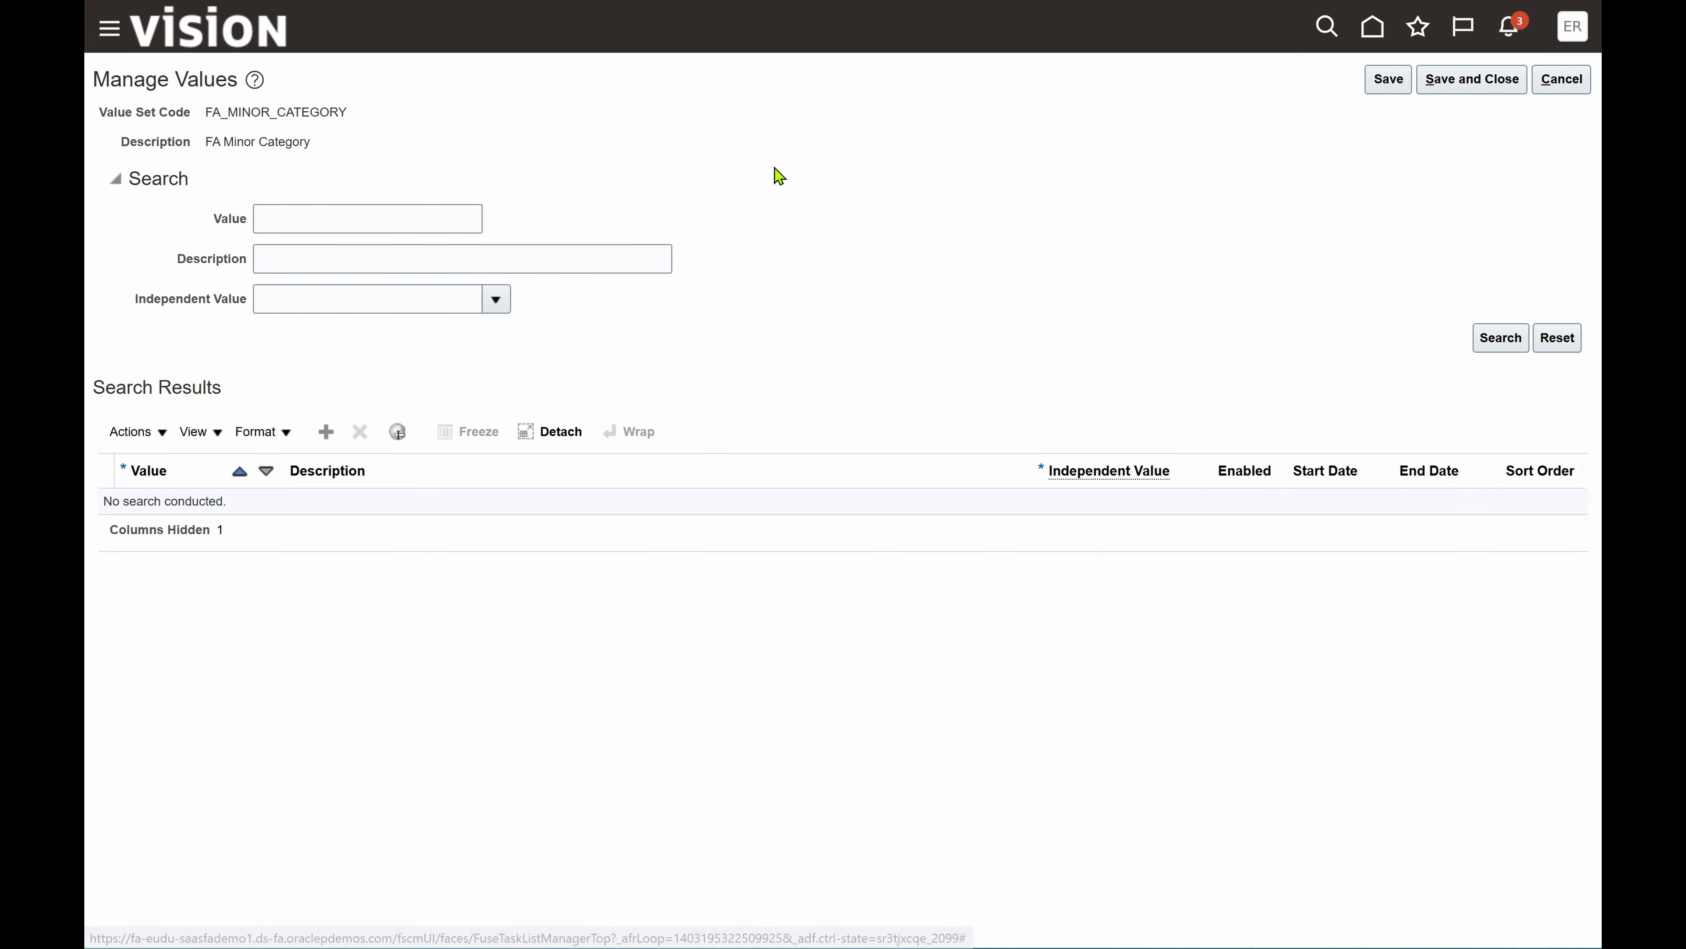
{"action": "left_click", "coordinate": [1503, 345]}
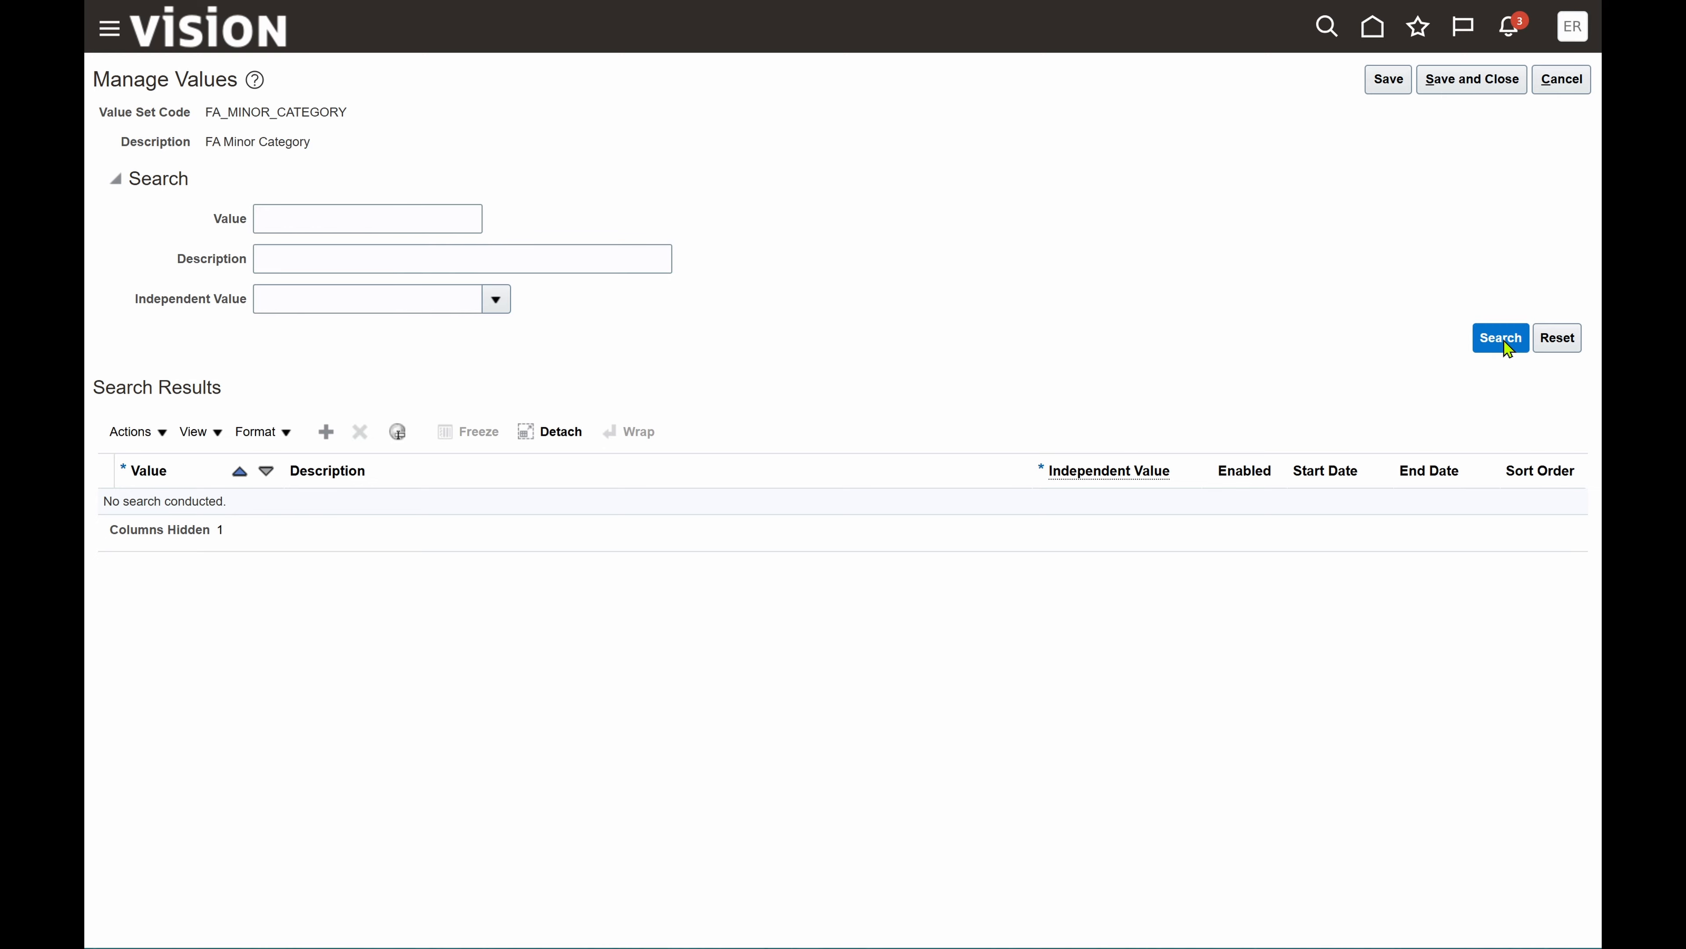
Step: Find ERPZEN CHAIRS and ERPZEN TABLES among the minor category values and examine the independent value each depends on
{"action": "scroll", "coordinate": [858, 362], "scroll_direction": "down", "scroll_amount": 1}
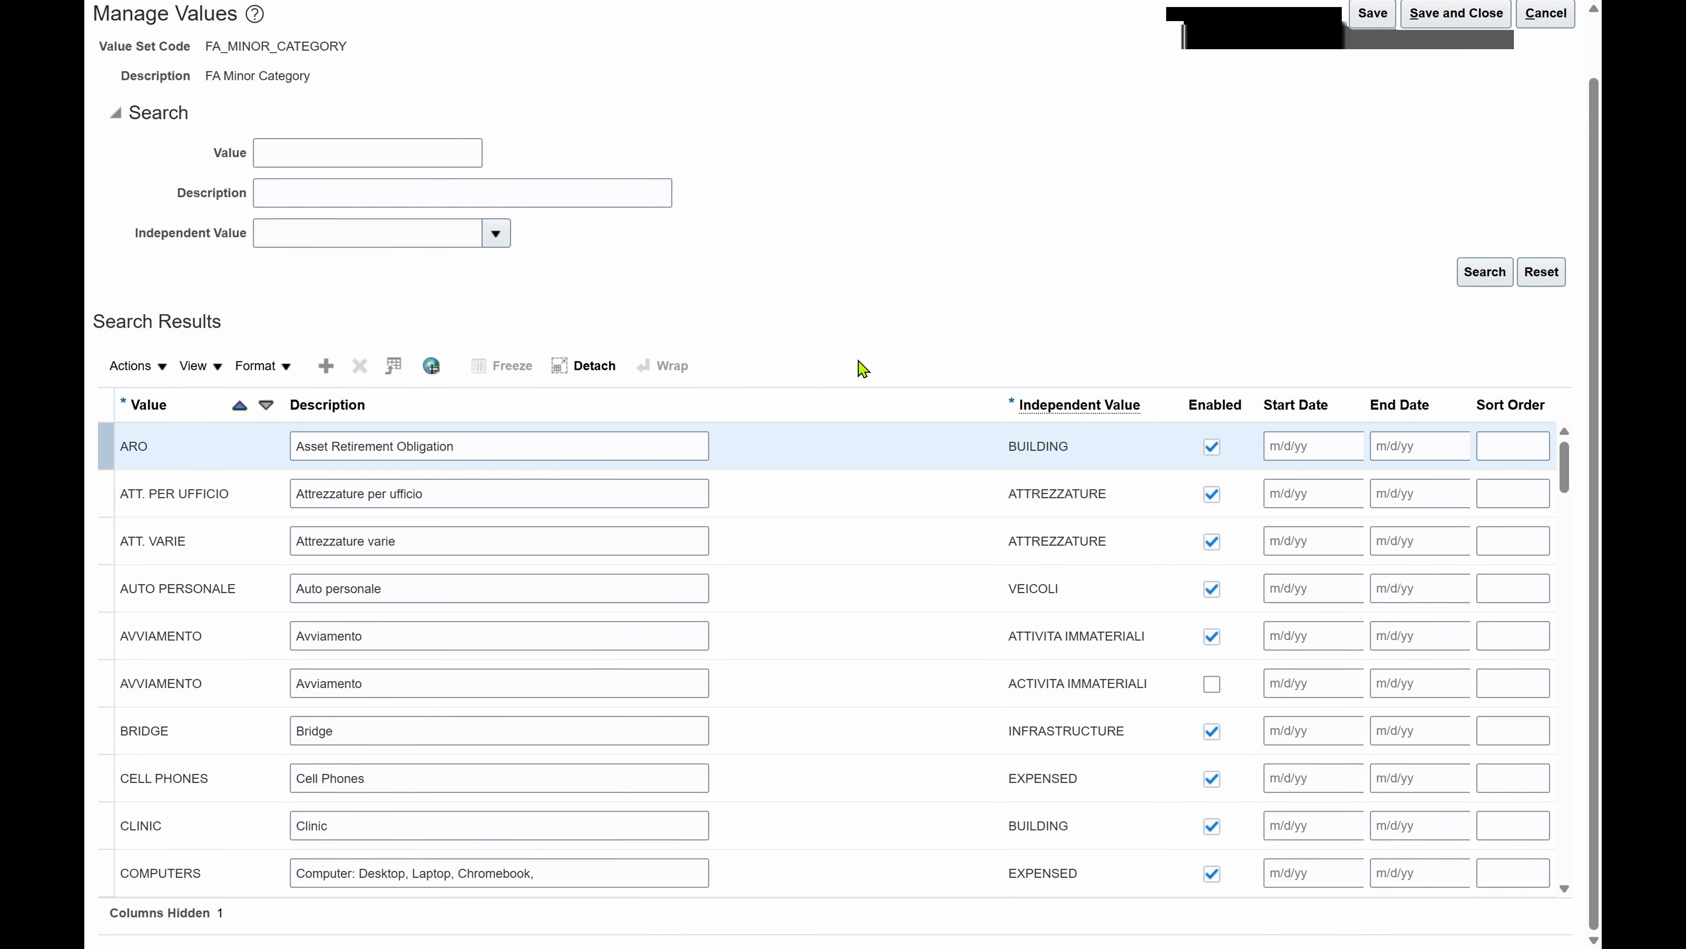
{"action": "scroll", "coordinate": [754, 665], "scroll_direction": "down", "scroll_amount": 5}
{"action": "scroll", "coordinate": [754, 664], "scroll_direction": "down", "scroll_amount": 3}
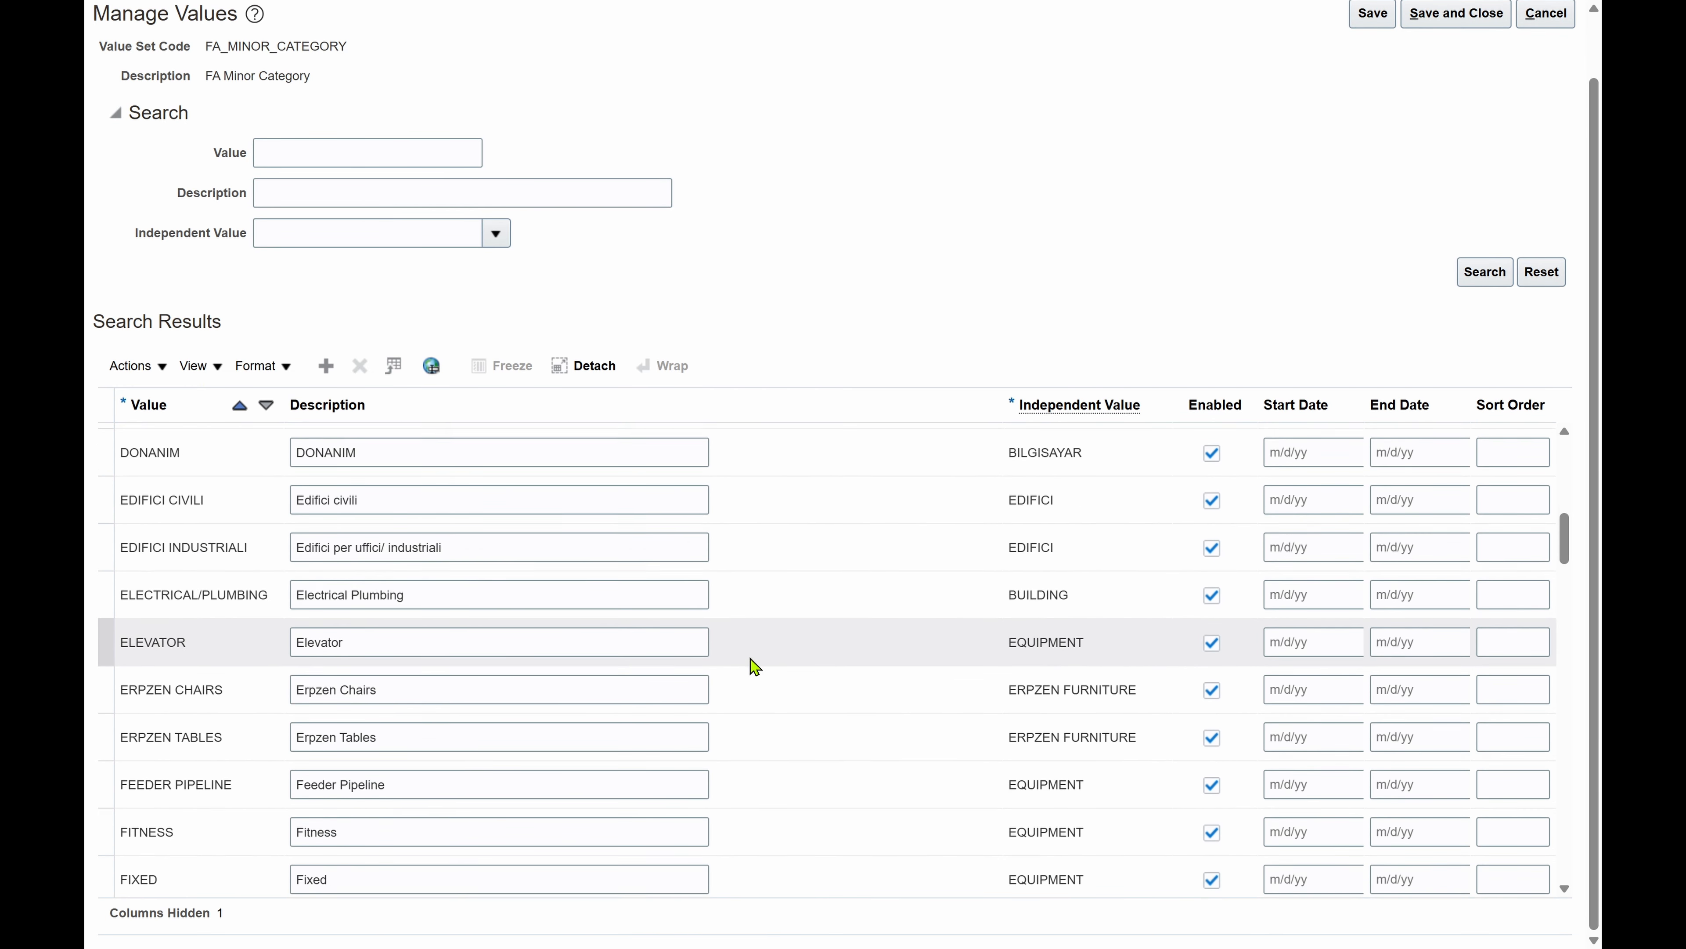
{"action": "left_click", "coordinate": [243, 678]}
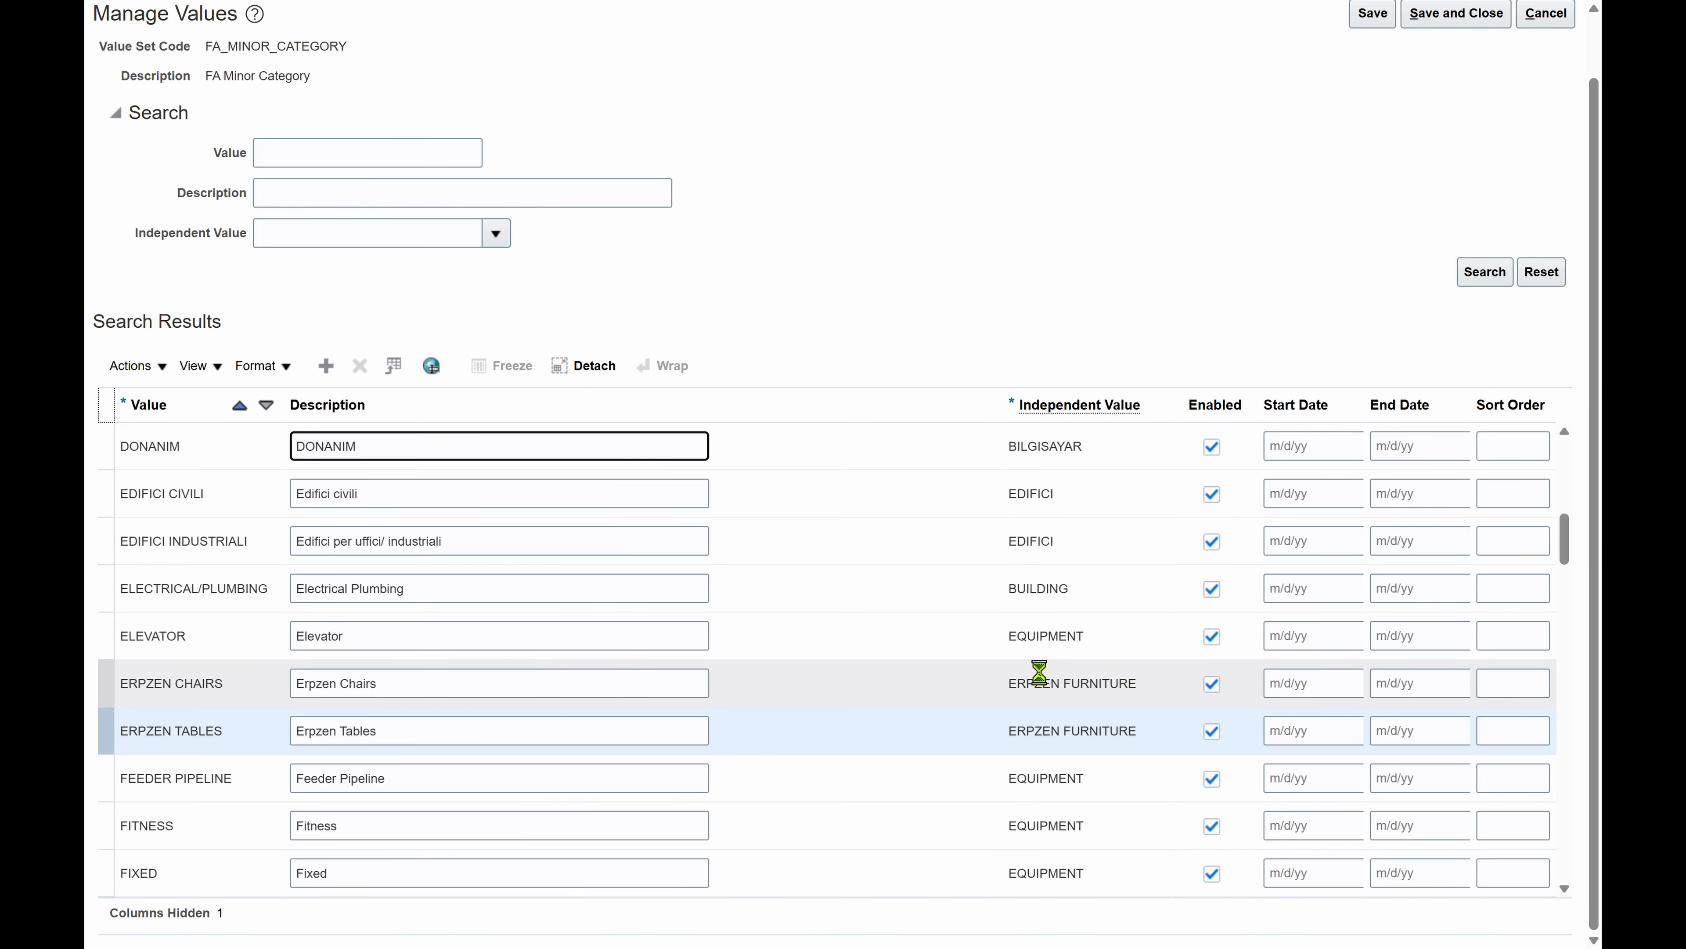
{"action": "left_click", "coordinate": [1115, 725]}
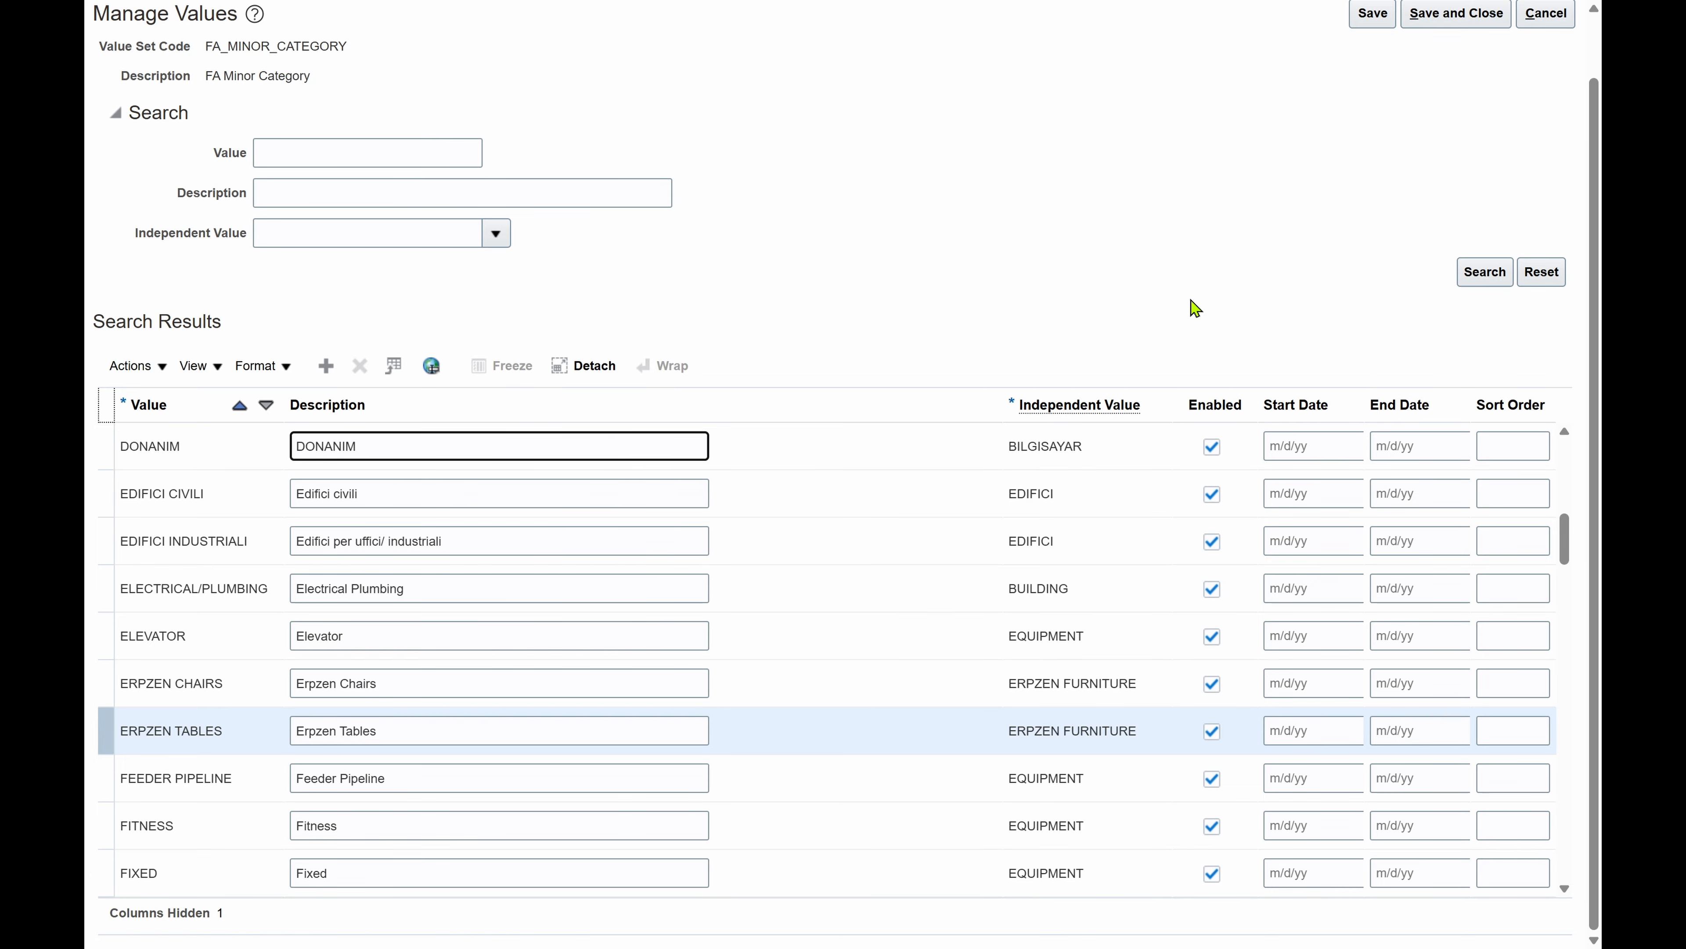
{"action": "scroll", "coordinate": [1195, 307], "scroll_direction": "up", "scroll_amount": 1}
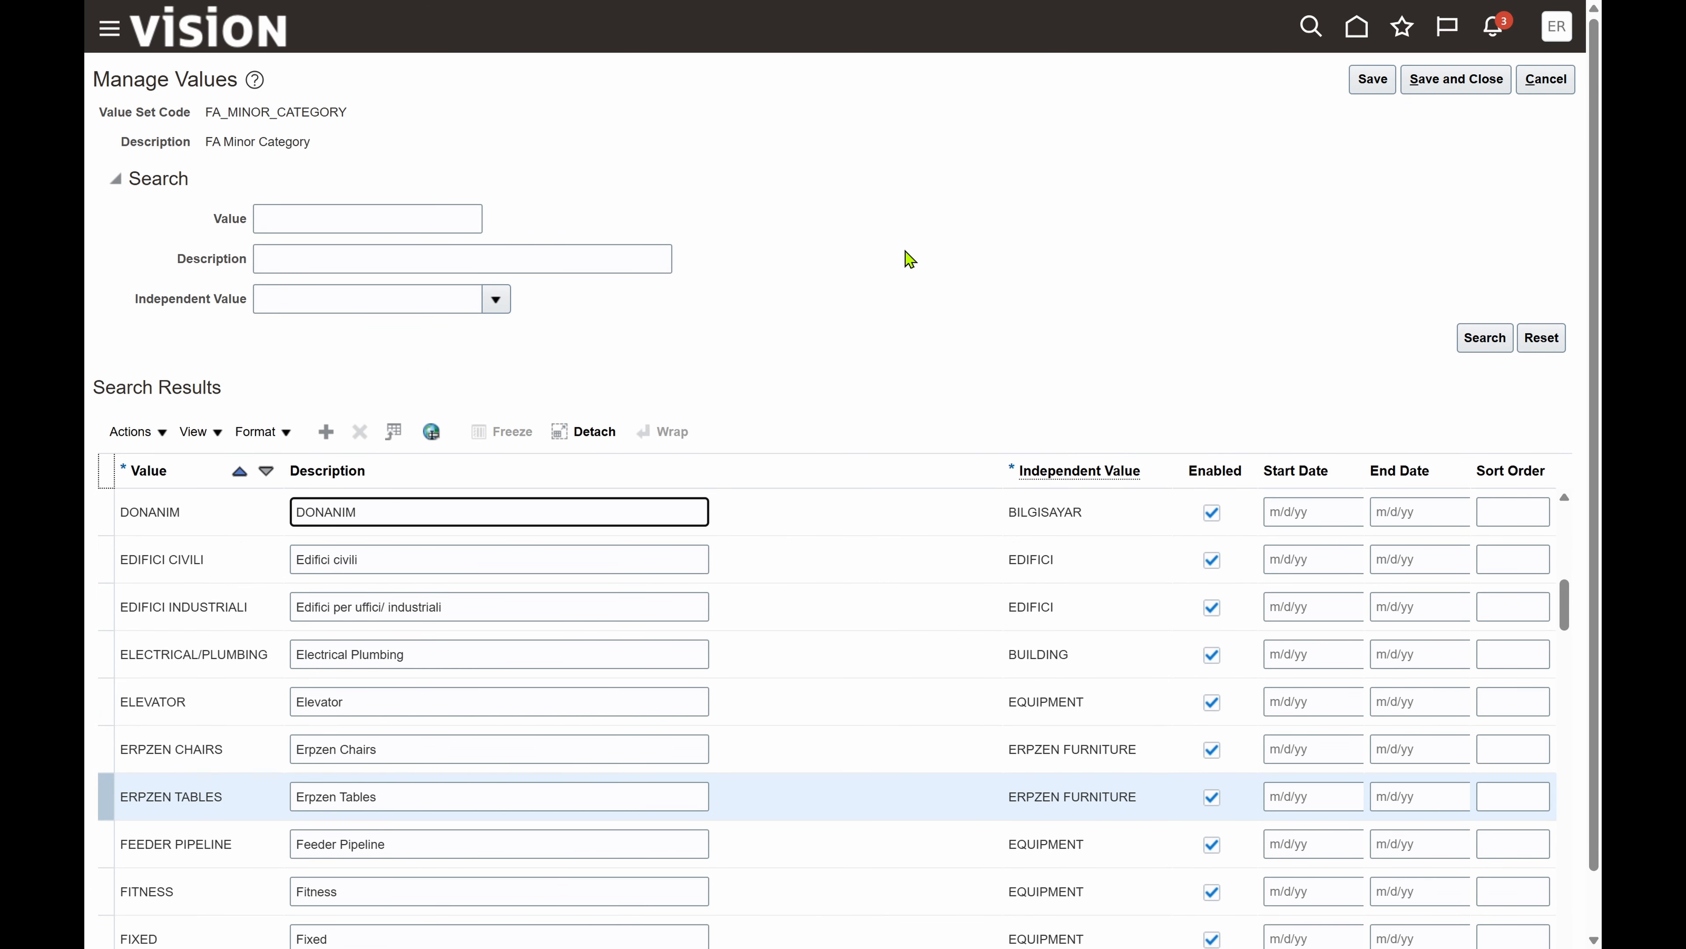
{"action": "left_click_drag", "start_coordinate": [339, 112], "coordinate": [204, 118]}
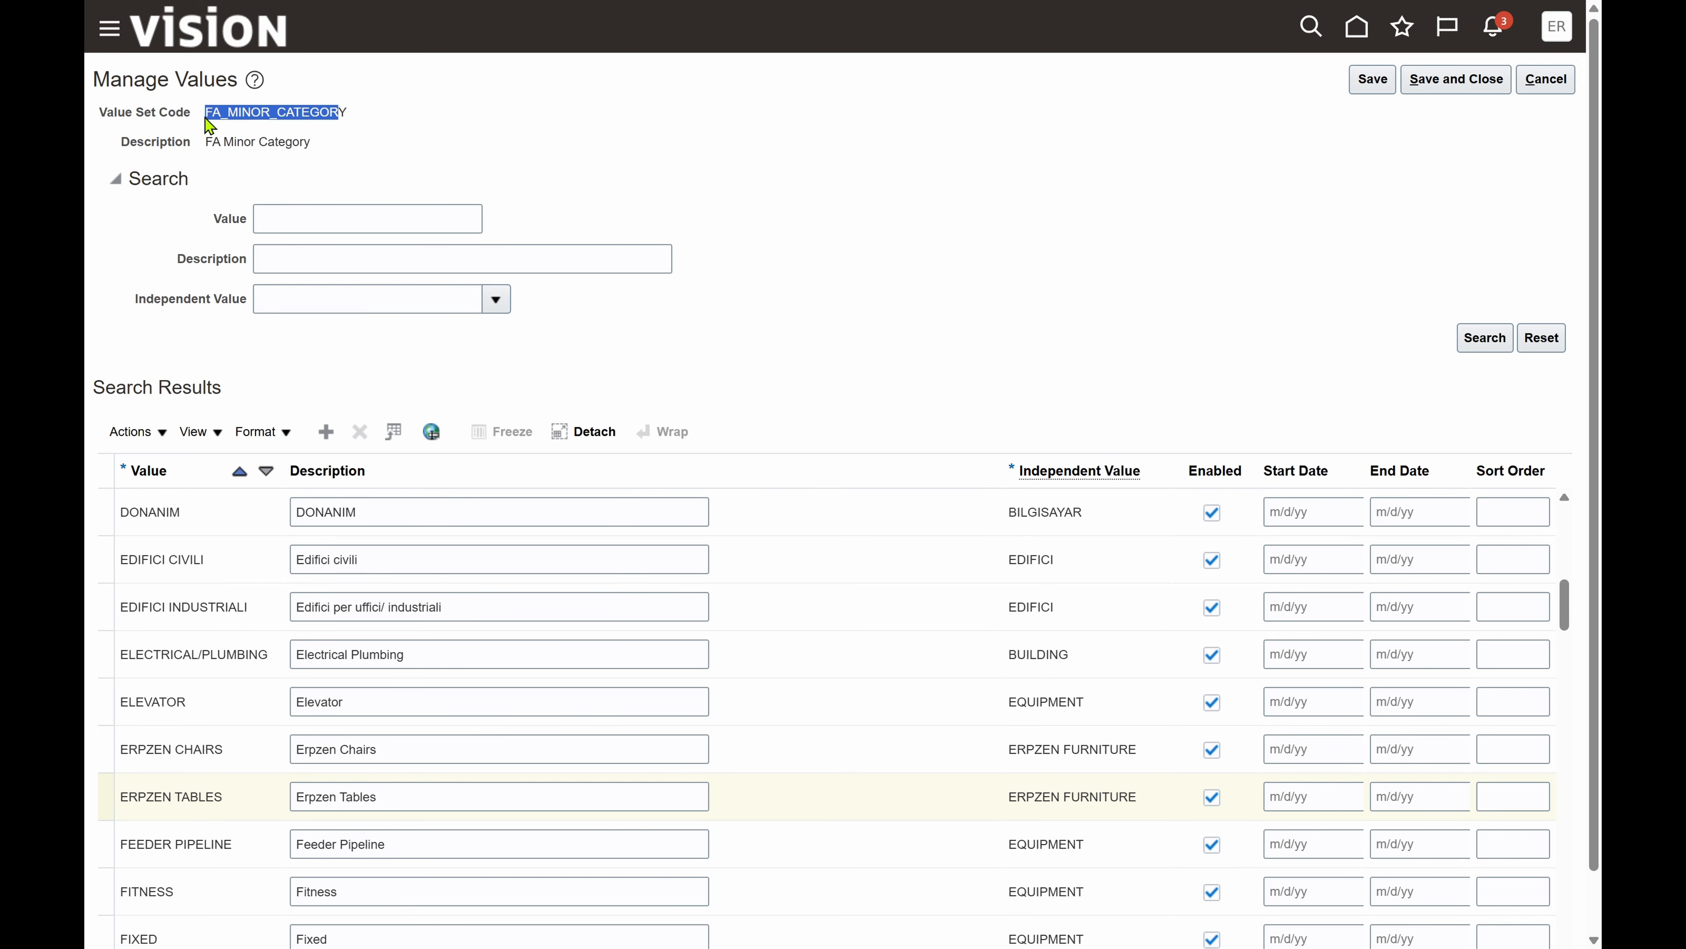
{"action": "left_click", "coordinate": [1229, 130]}
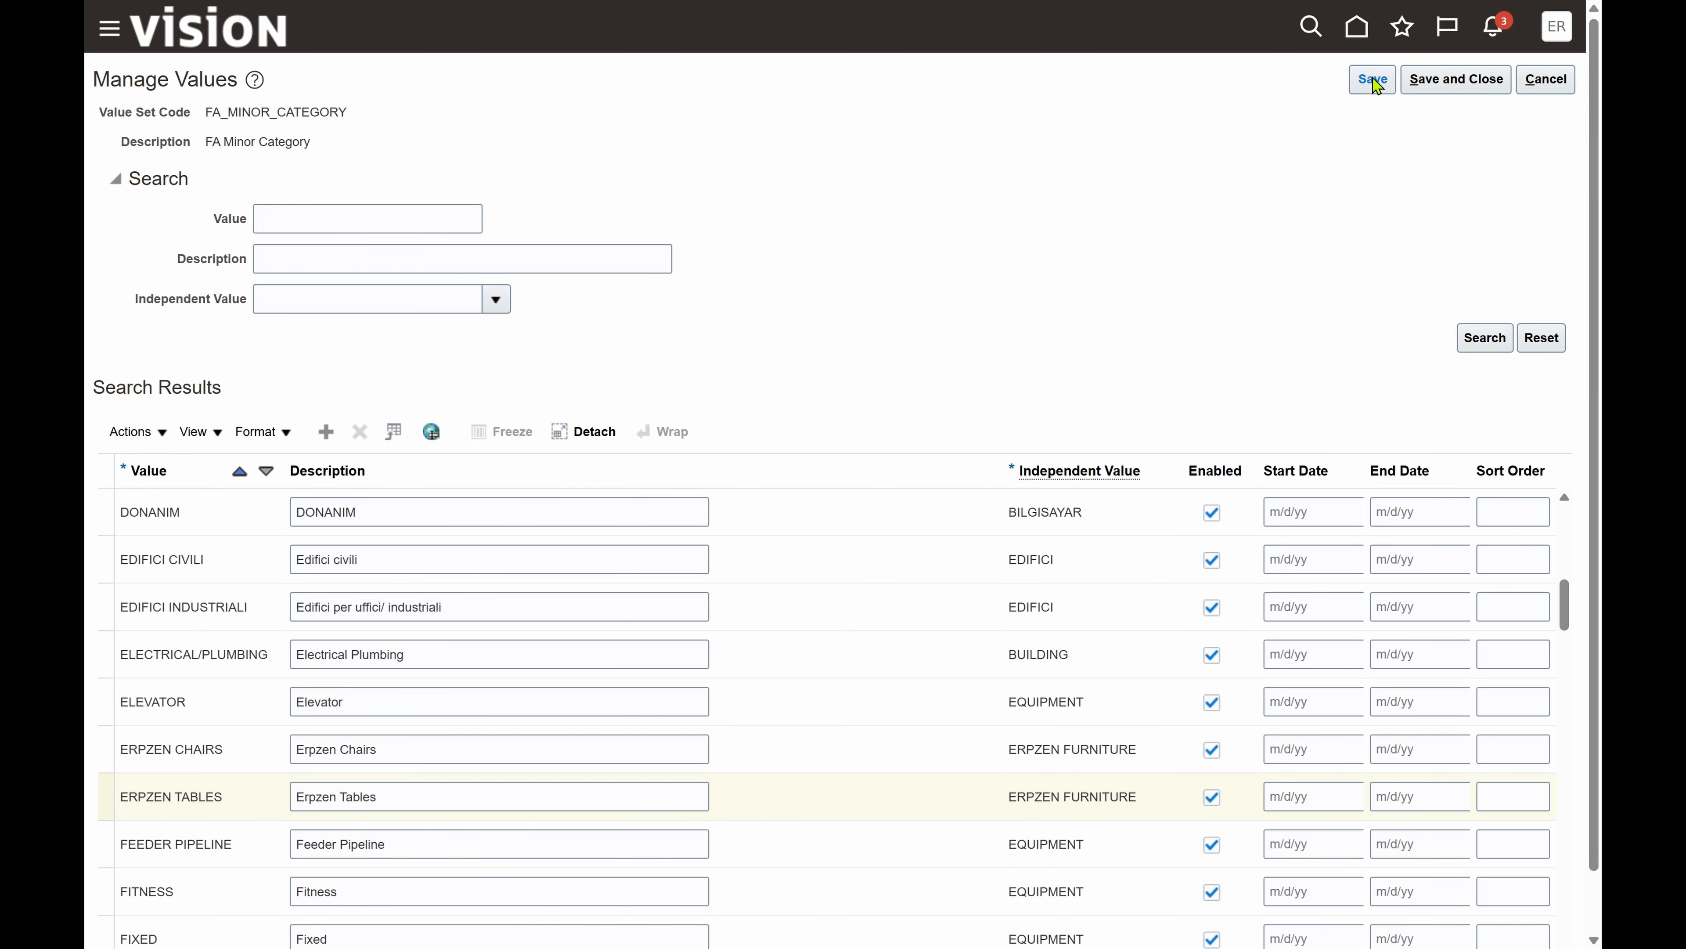
Step: Leave the minor category values, value set and structure instance without saving, and close the key flexfield task
{"action": "left_click", "coordinate": [1539, 78]}
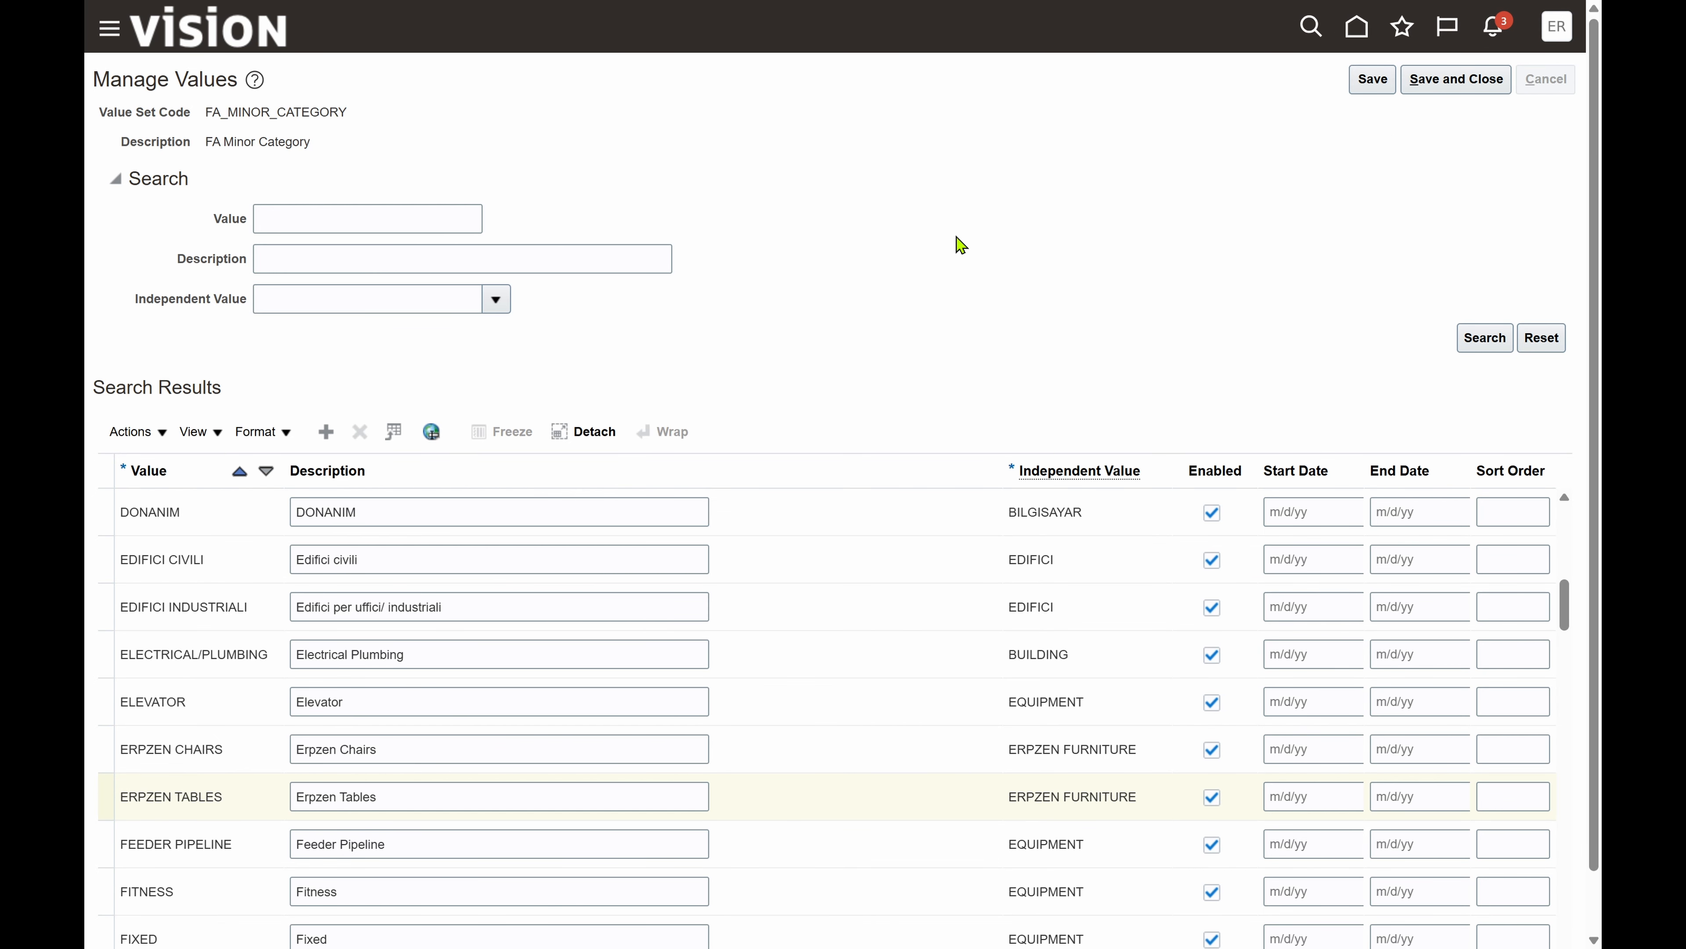
{"action": "left_click", "coordinate": [1577, 82]}
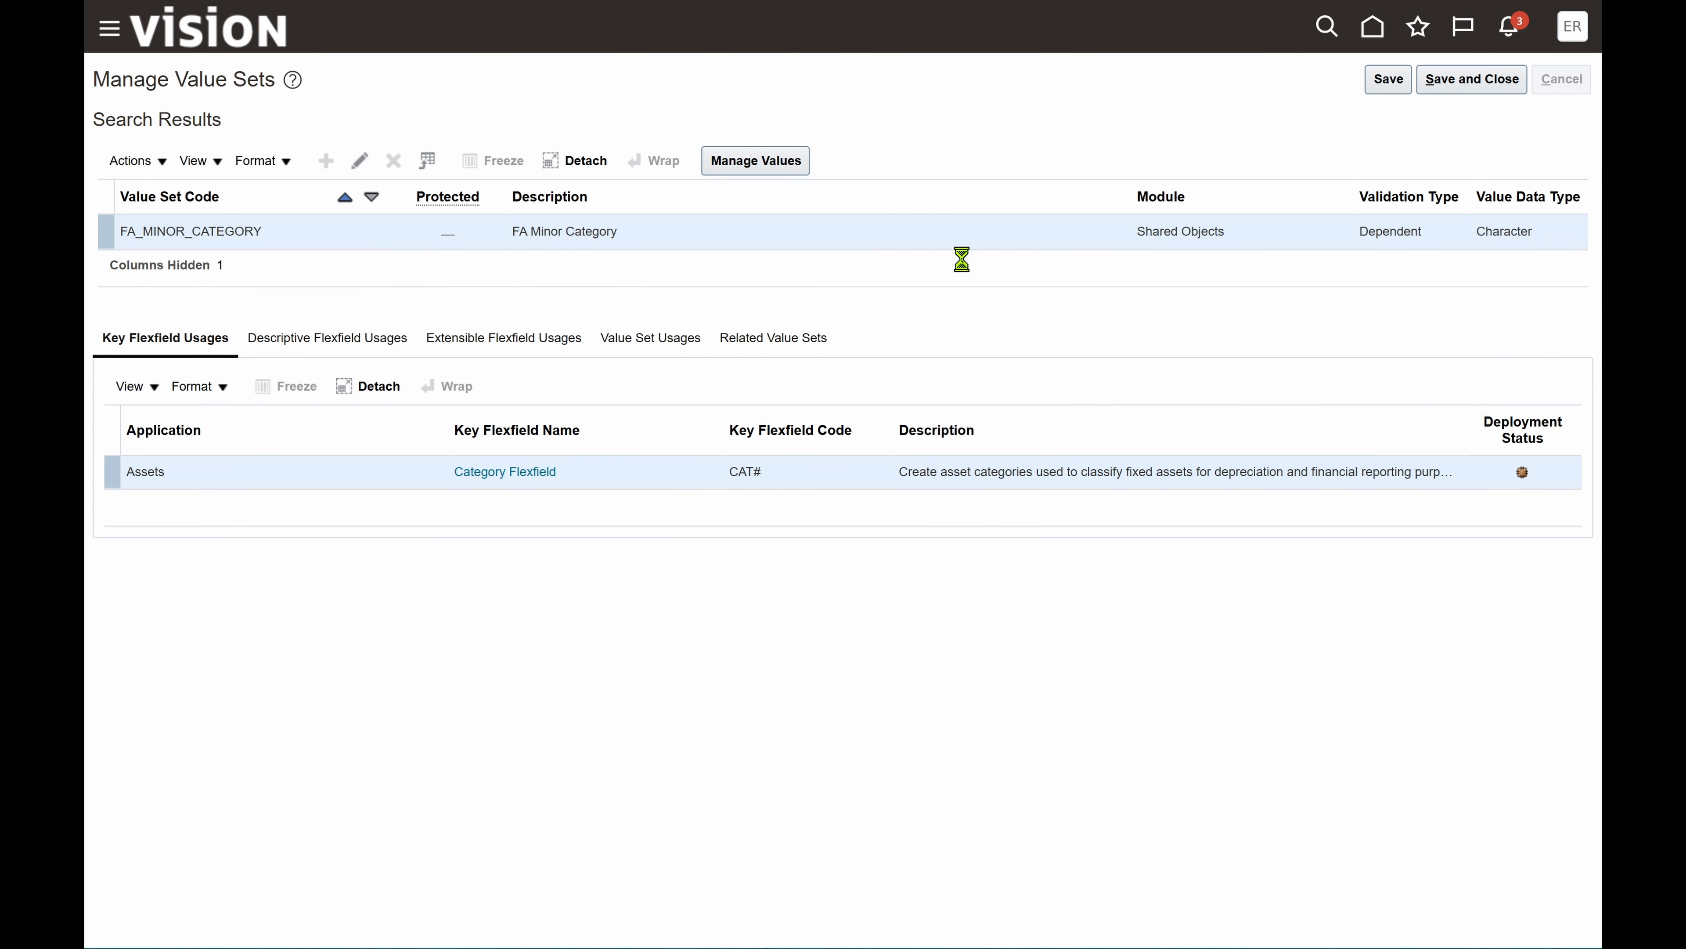
{"action": "left_click", "coordinate": [1572, 78]}
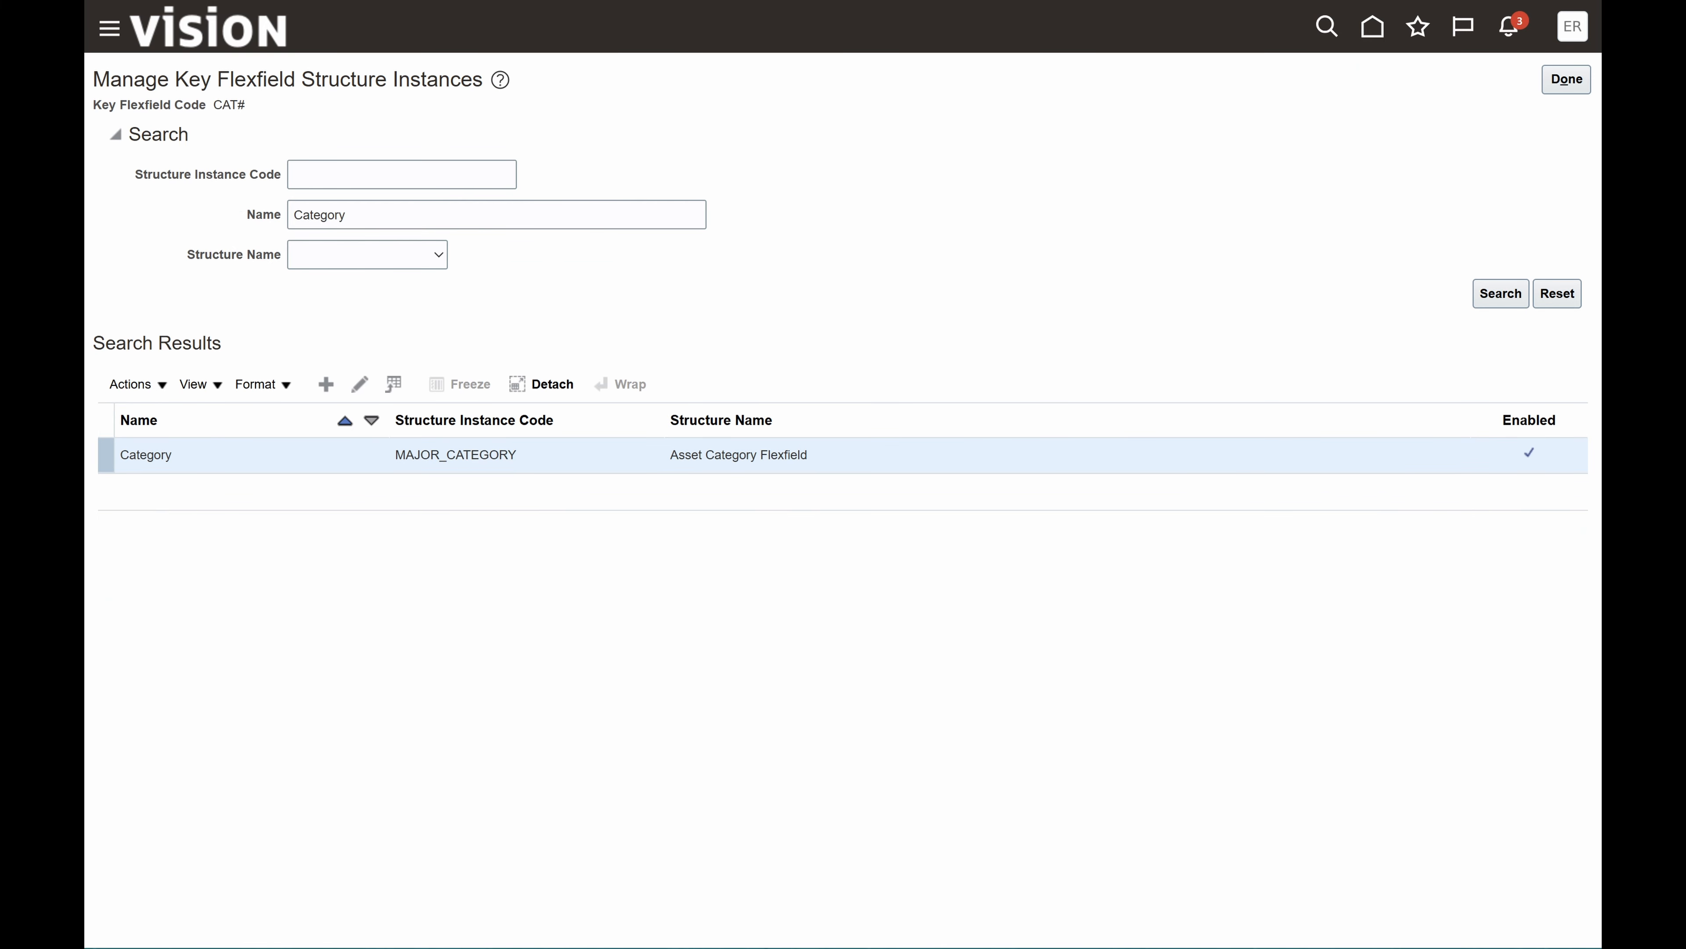
{"action": "left_click", "coordinate": [1567, 80]}
{"action": "left_click", "coordinate": [1565, 83]}
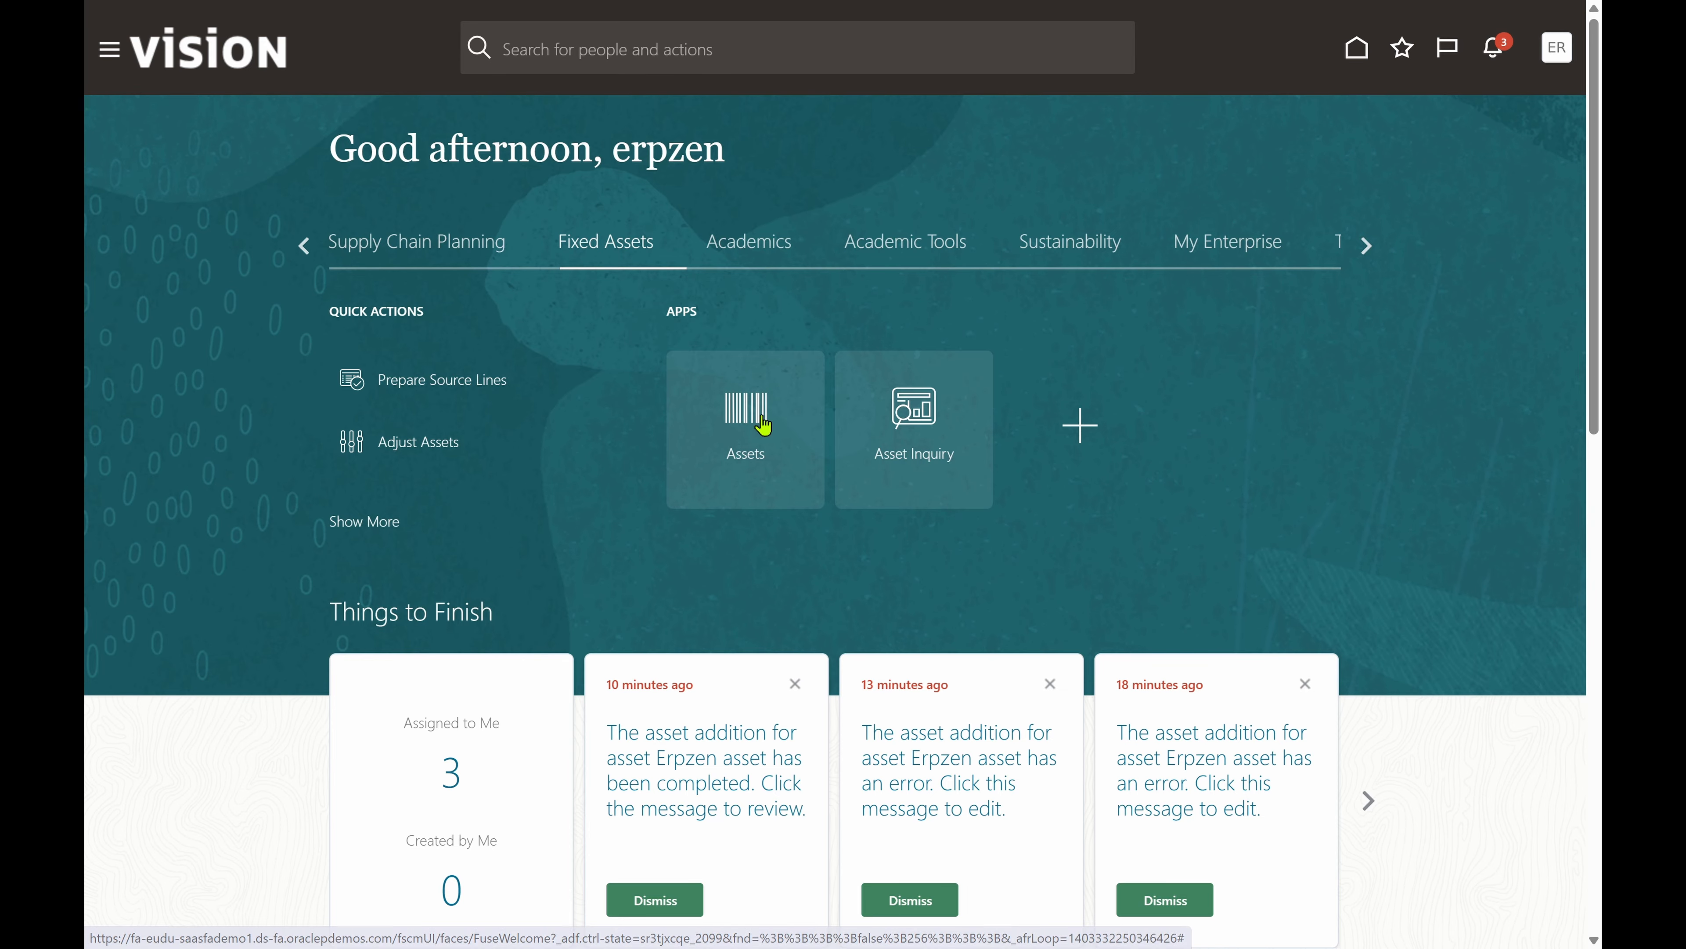
Step: In the Fixed Assets work area, start adding an asset to ERPZEN CORPORATE BOOK with the asset type Capitalized
{"action": "left_click", "coordinate": [746, 415]}
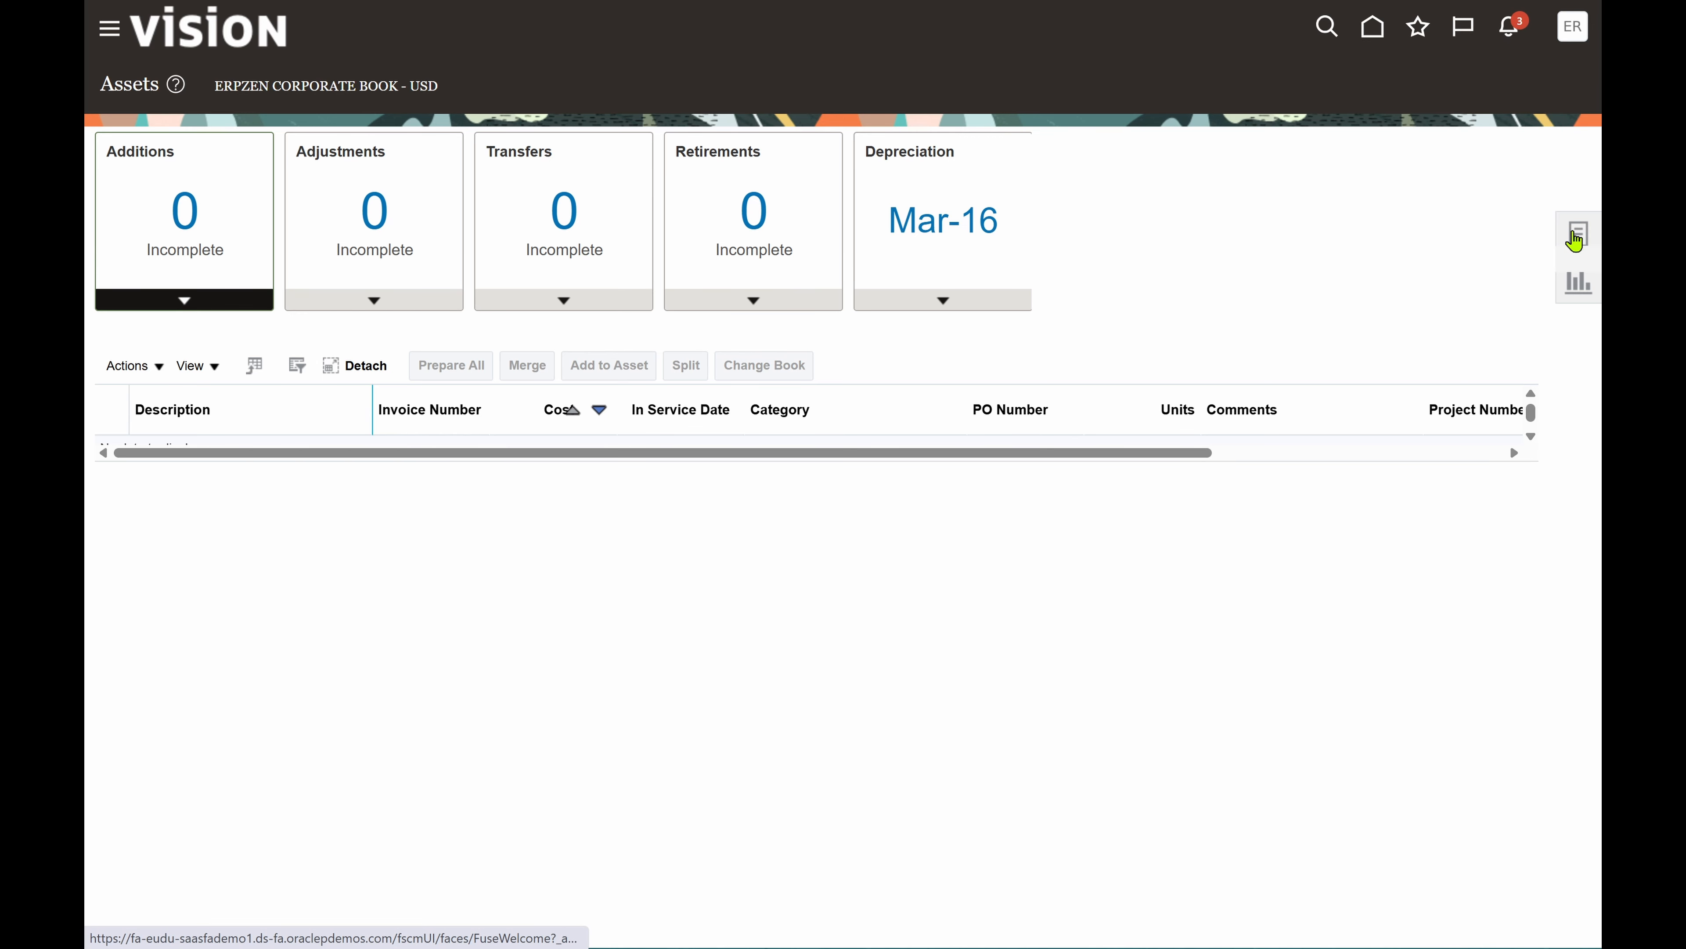
{"action": "left_click", "coordinate": [1576, 239]}
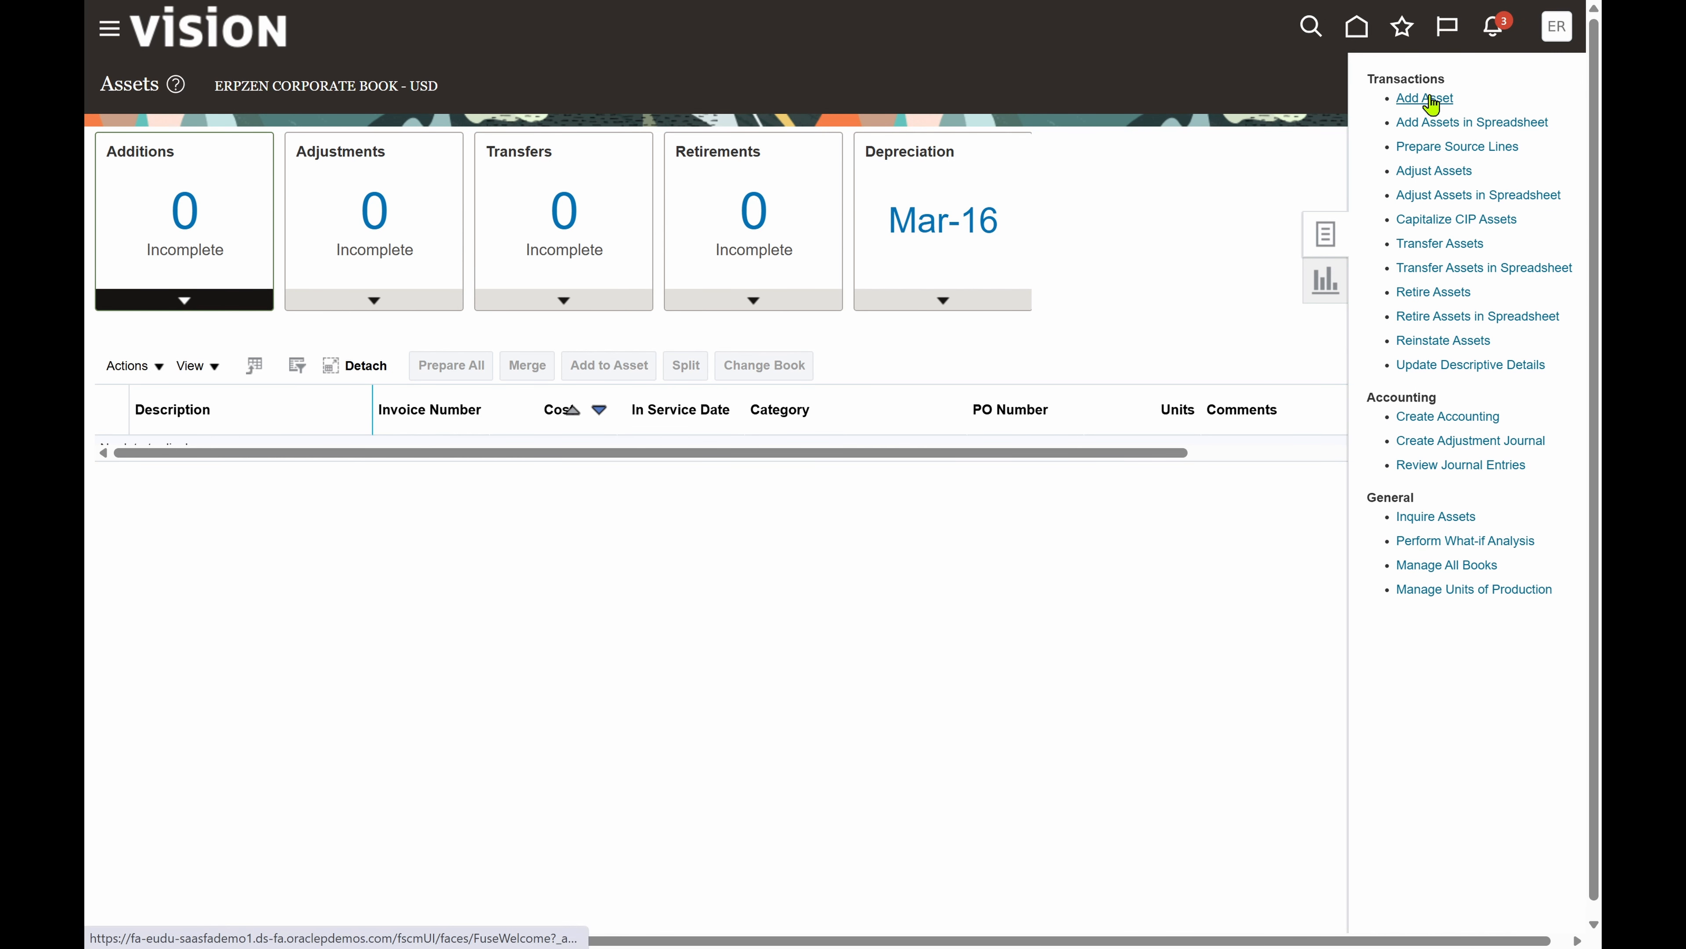
{"action": "left_click", "coordinate": [1427, 97]}
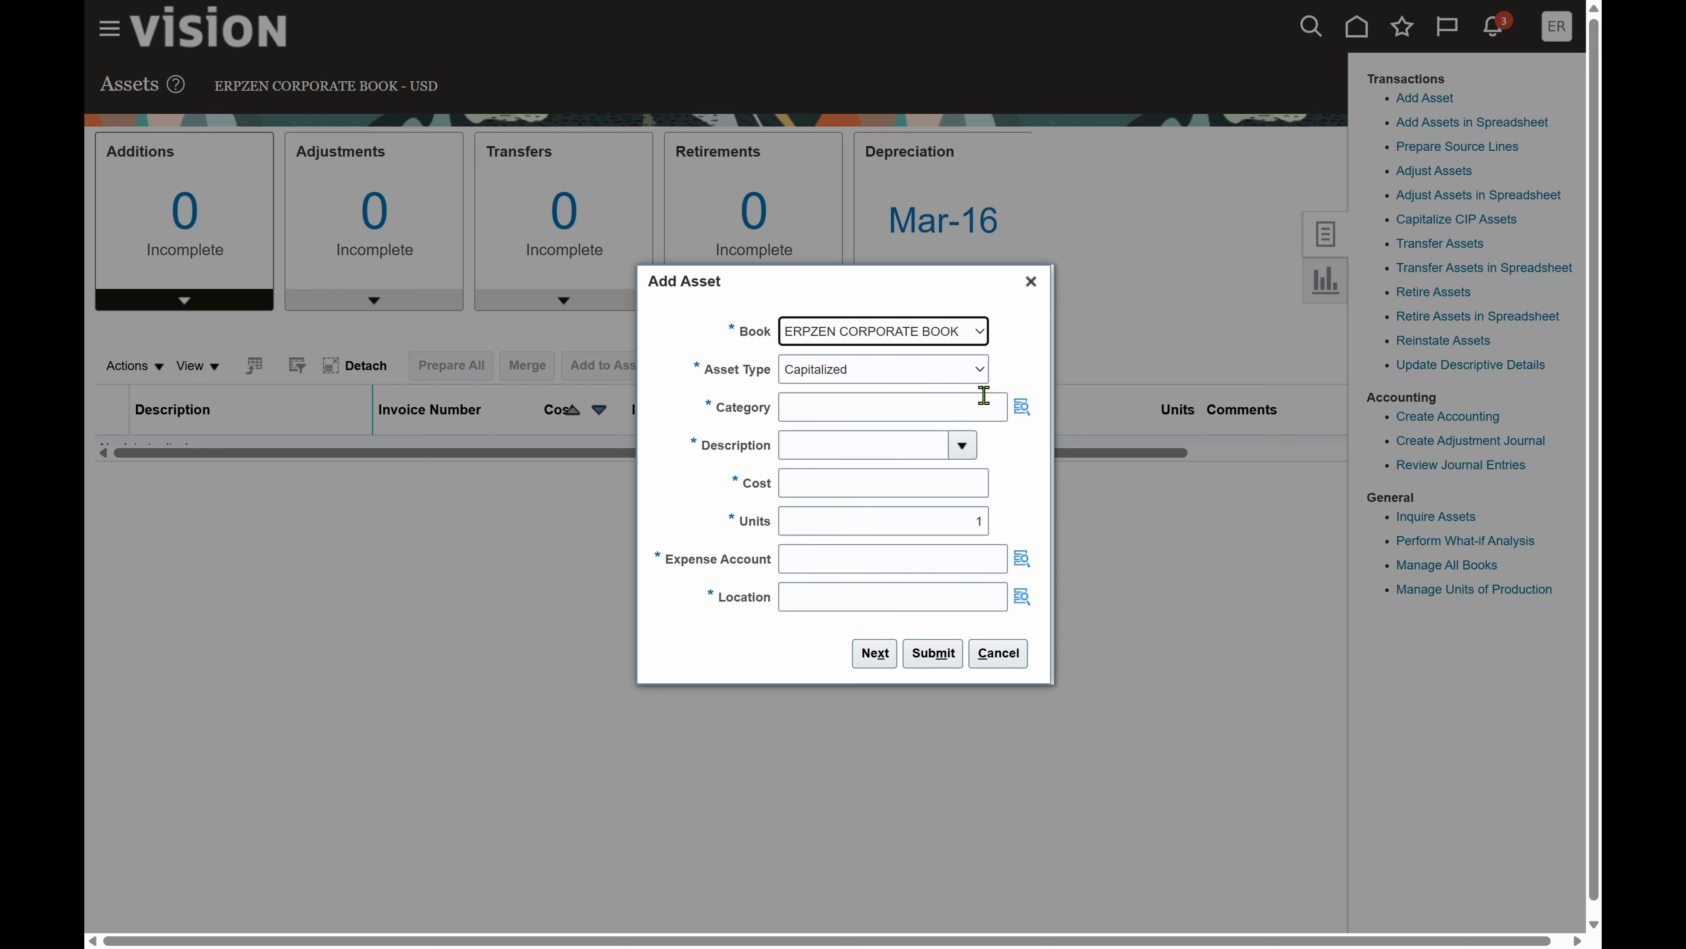
{"action": "left_click", "coordinate": [1022, 409]}
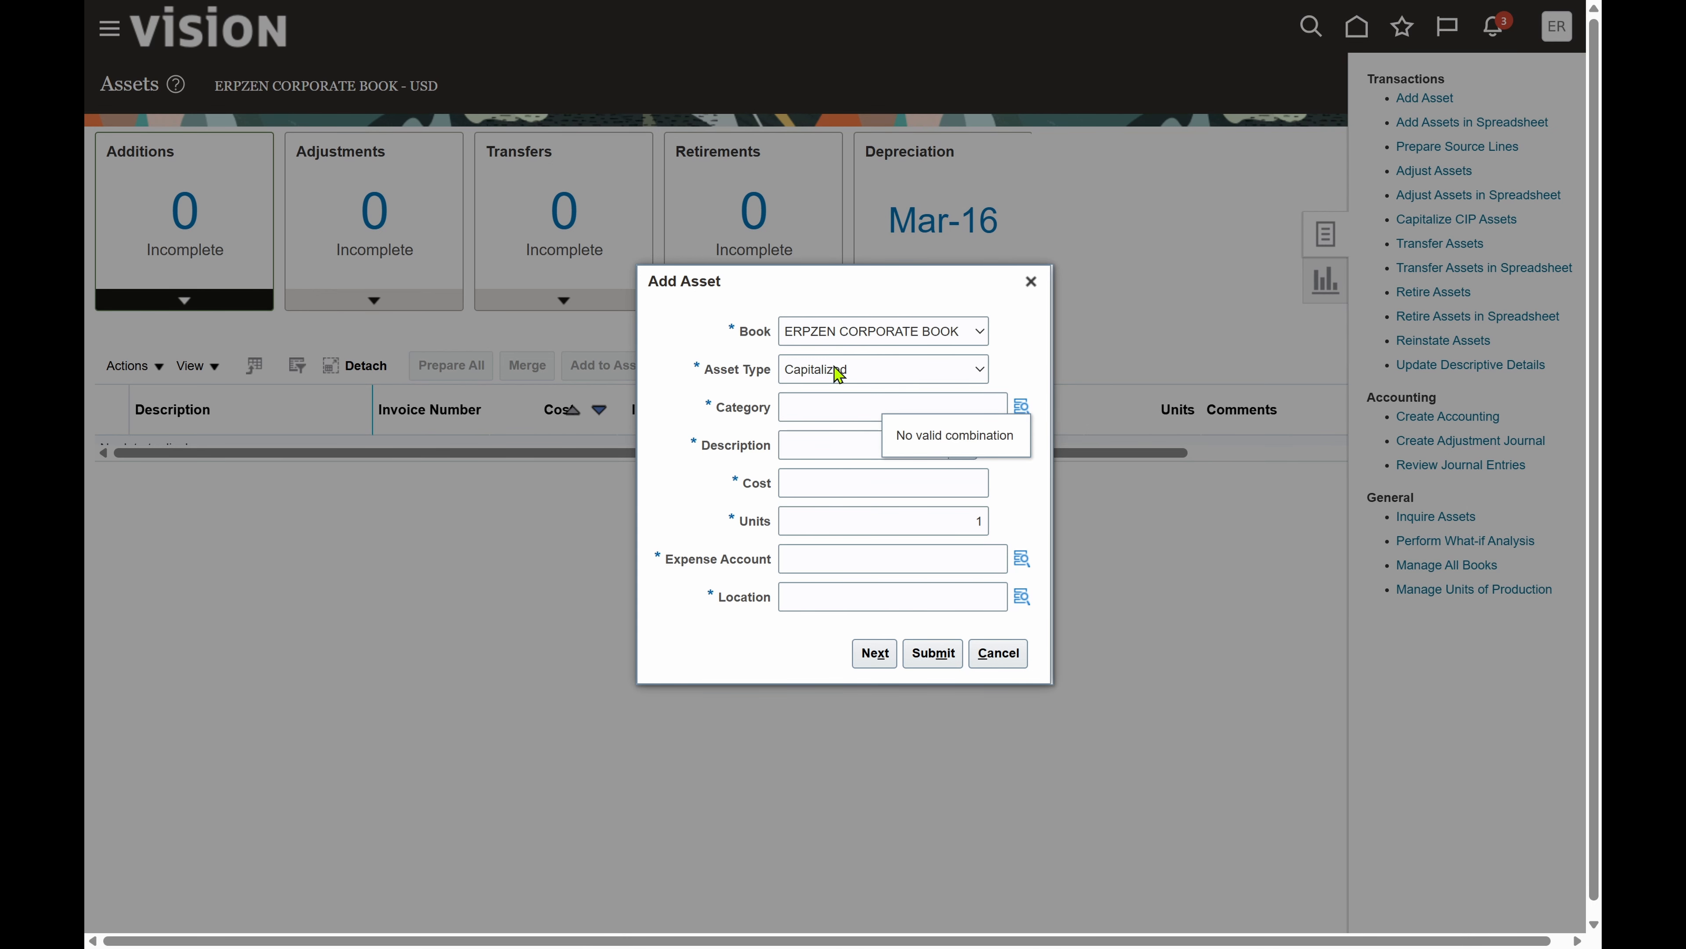
{"action": "left_click", "coordinate": [895, 376]}
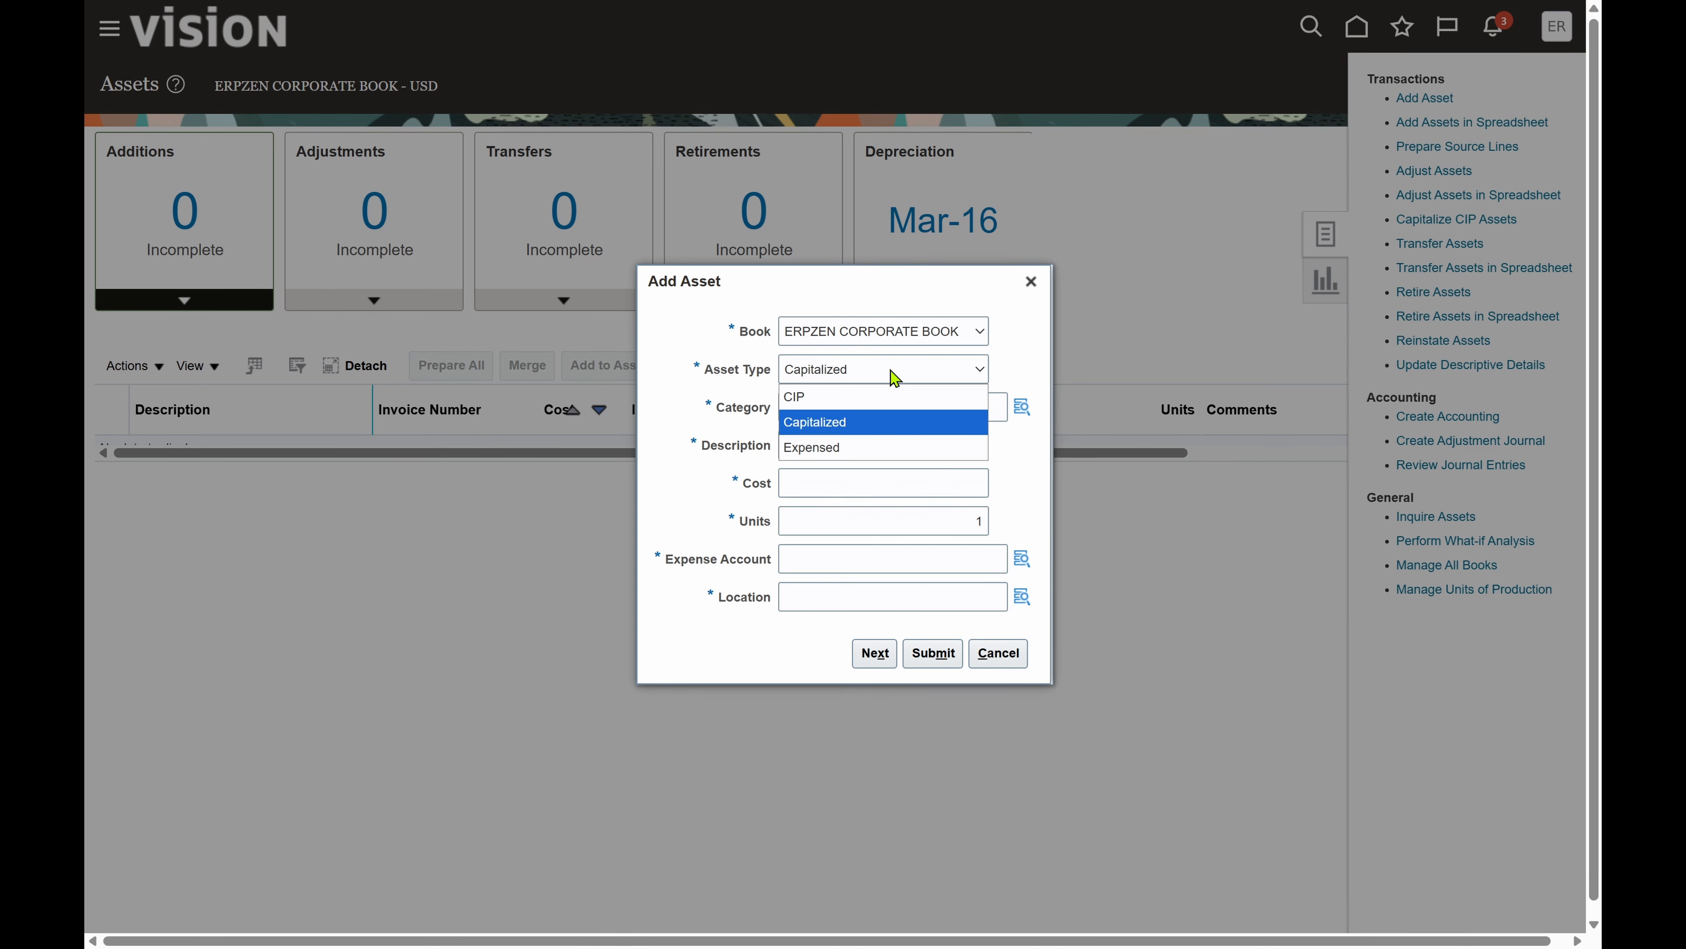
{"action": "left_click", "coordinate": [833, 422]}
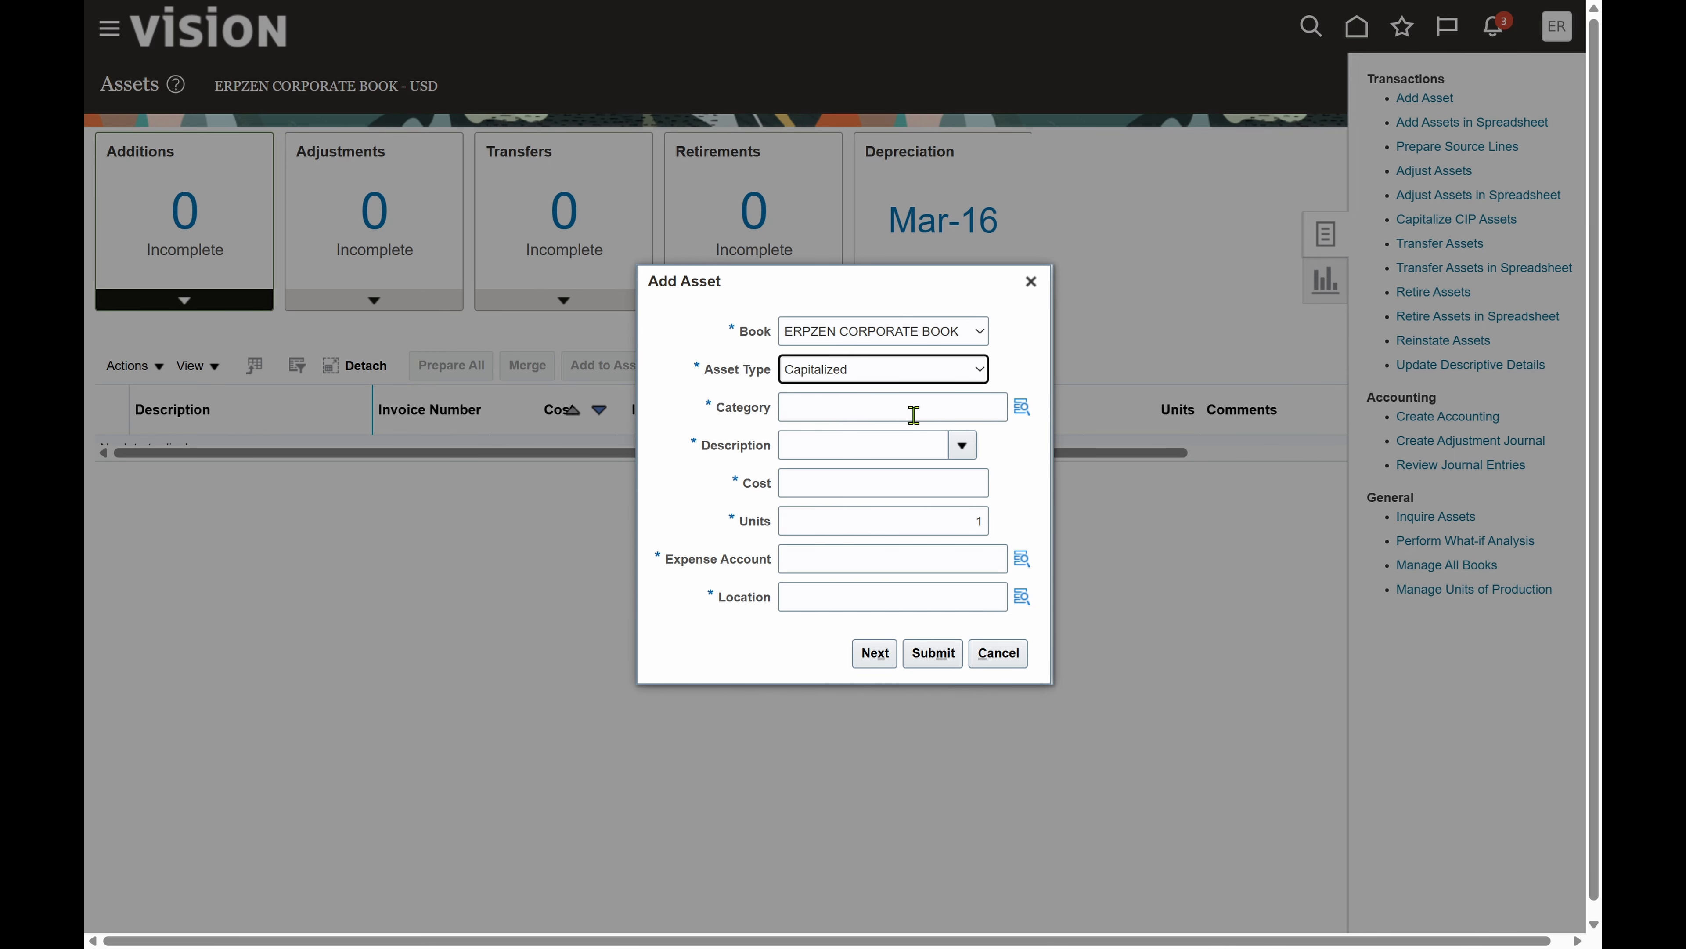
Step: Set the asset's category to major category ERPZEN FURNITURE and minor category ERPZEN TABLES
{"action": "left_click", "coordinate": [1022, 410]}
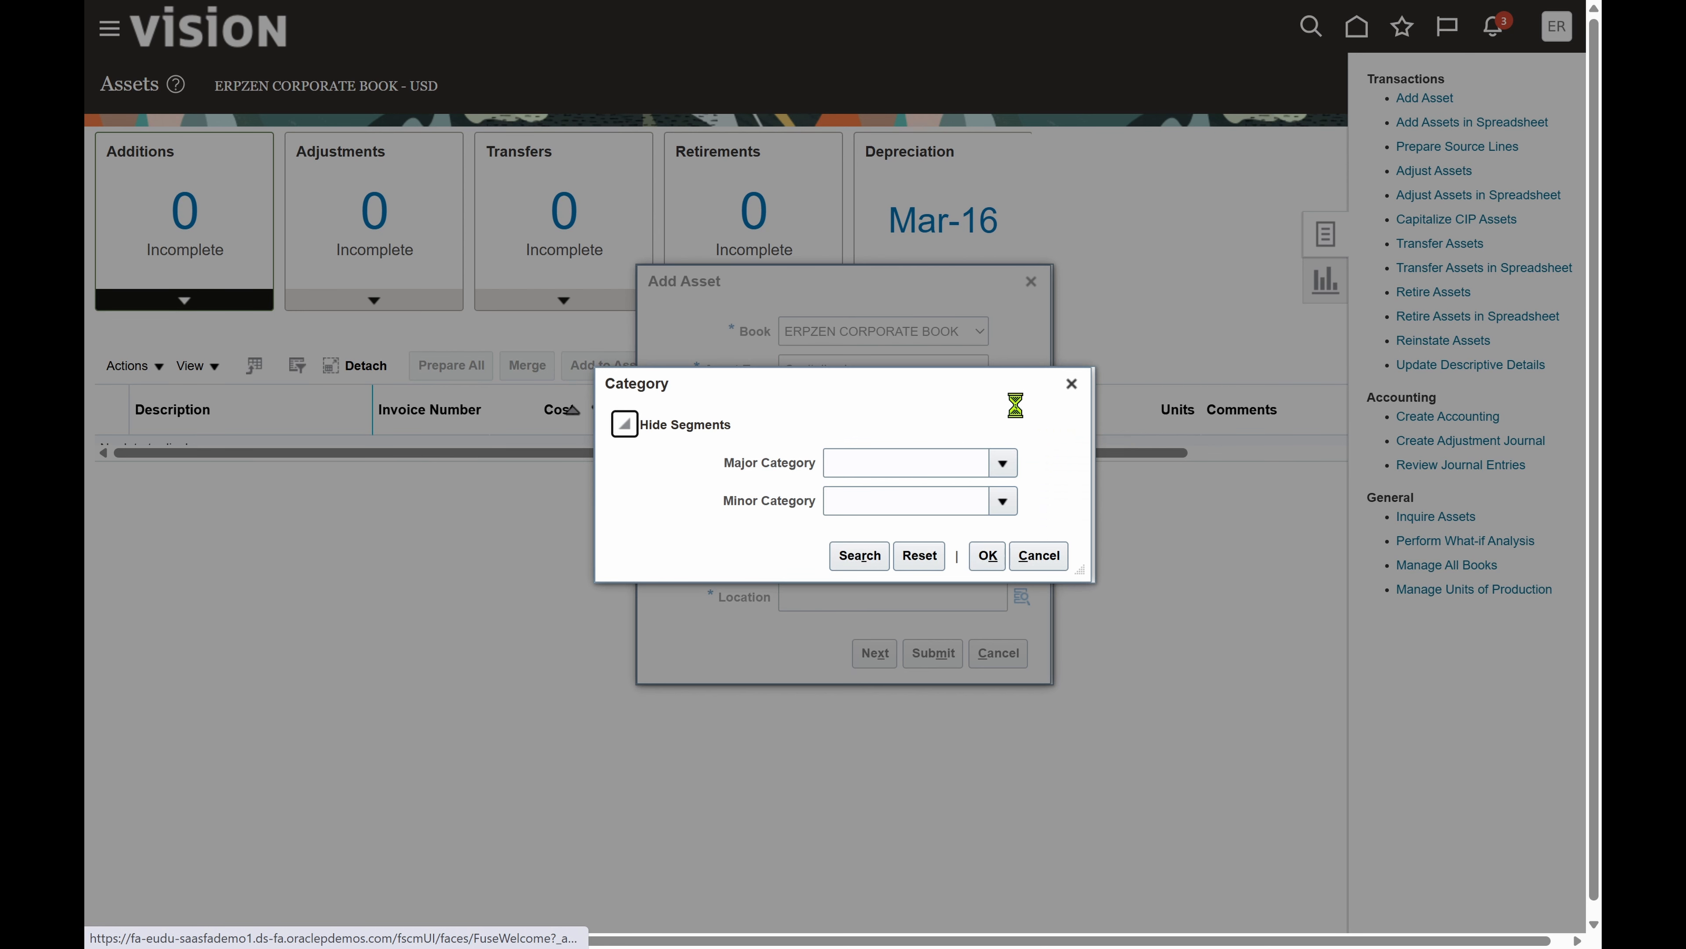
{"action": "left_click", "coordinate": [1002, 463]}
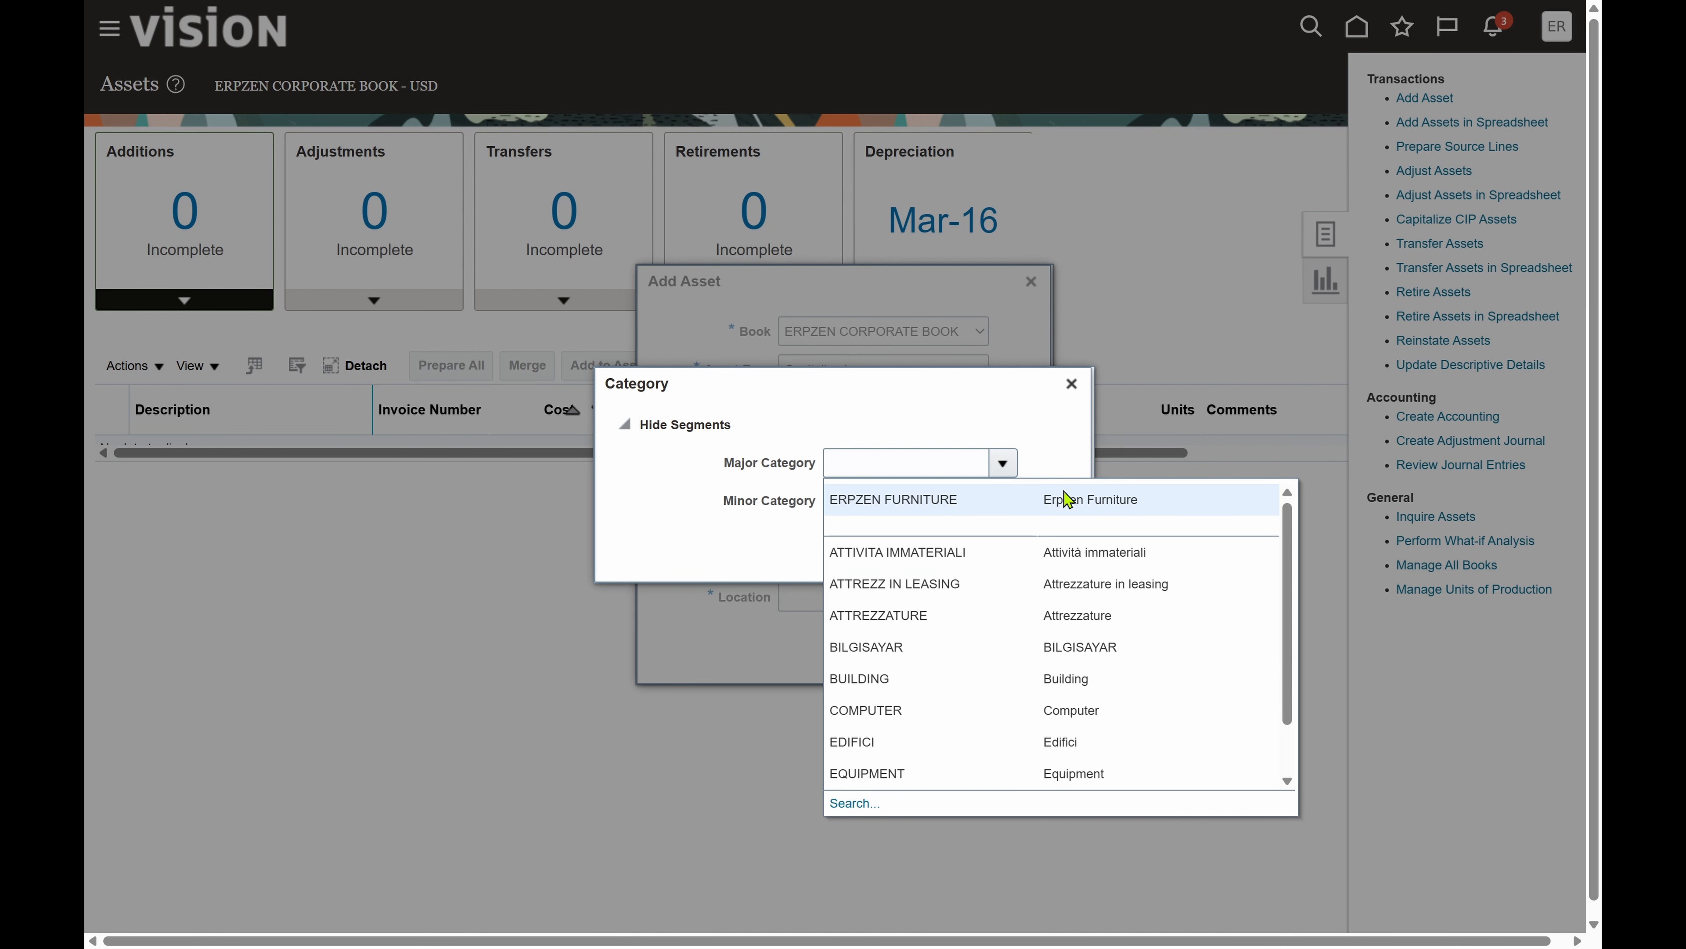
{"action": "left_click", "coordinate": [1070, 500]}
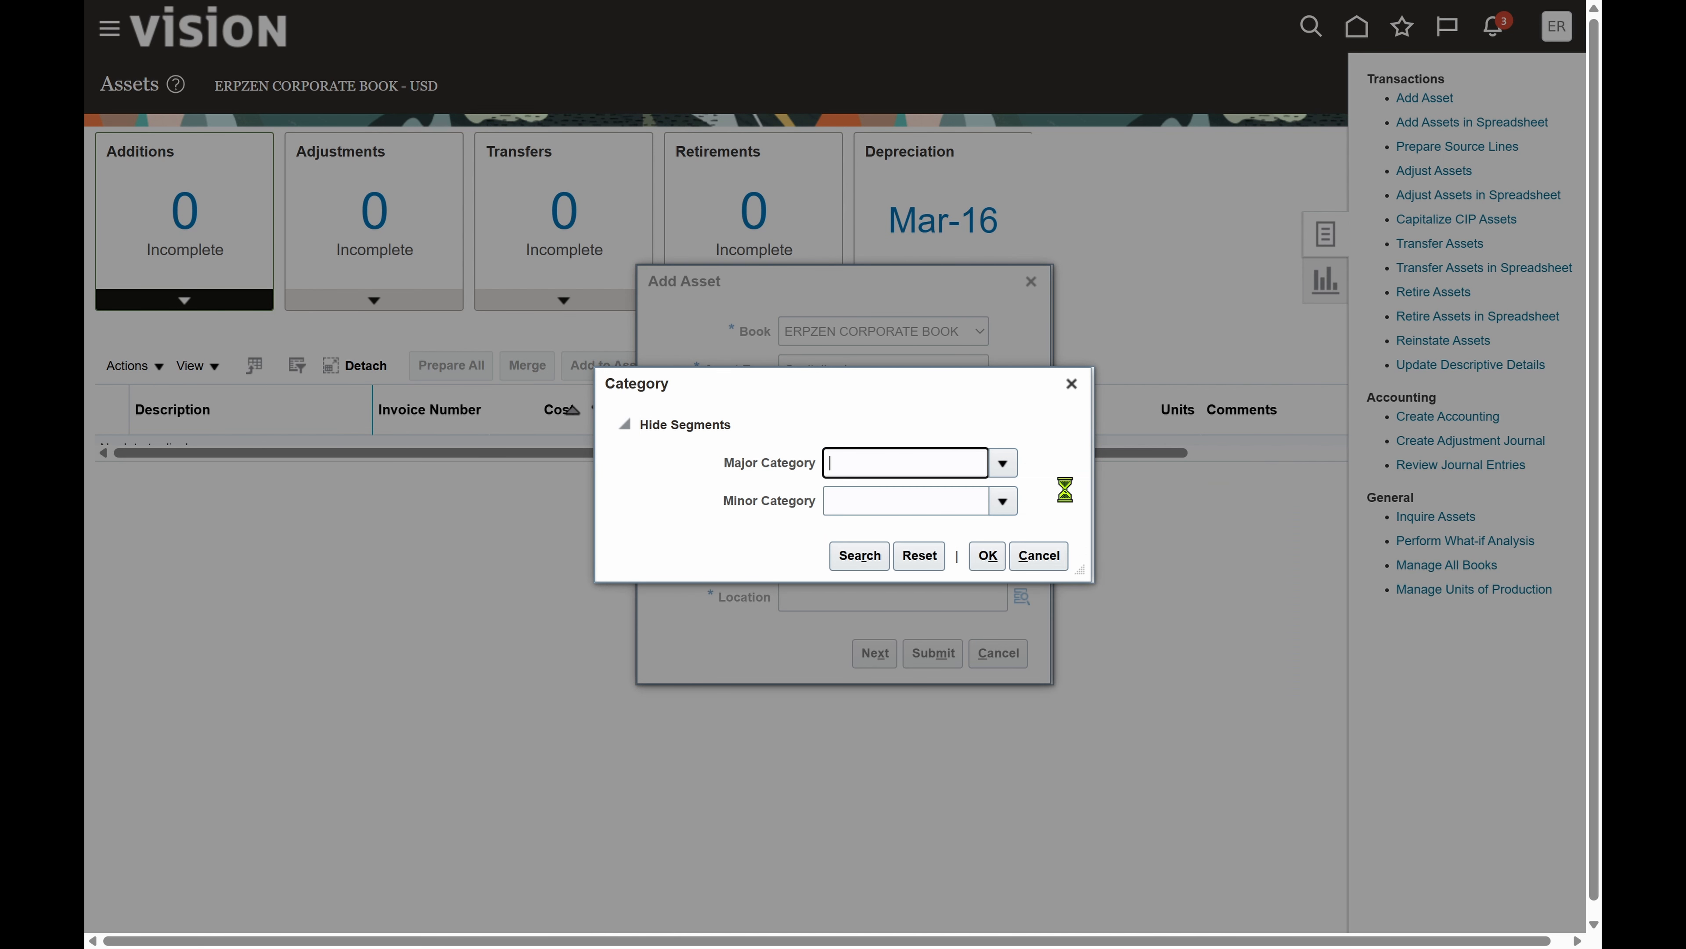
{"action": "left_click", "coordinate": [1003, 505]}
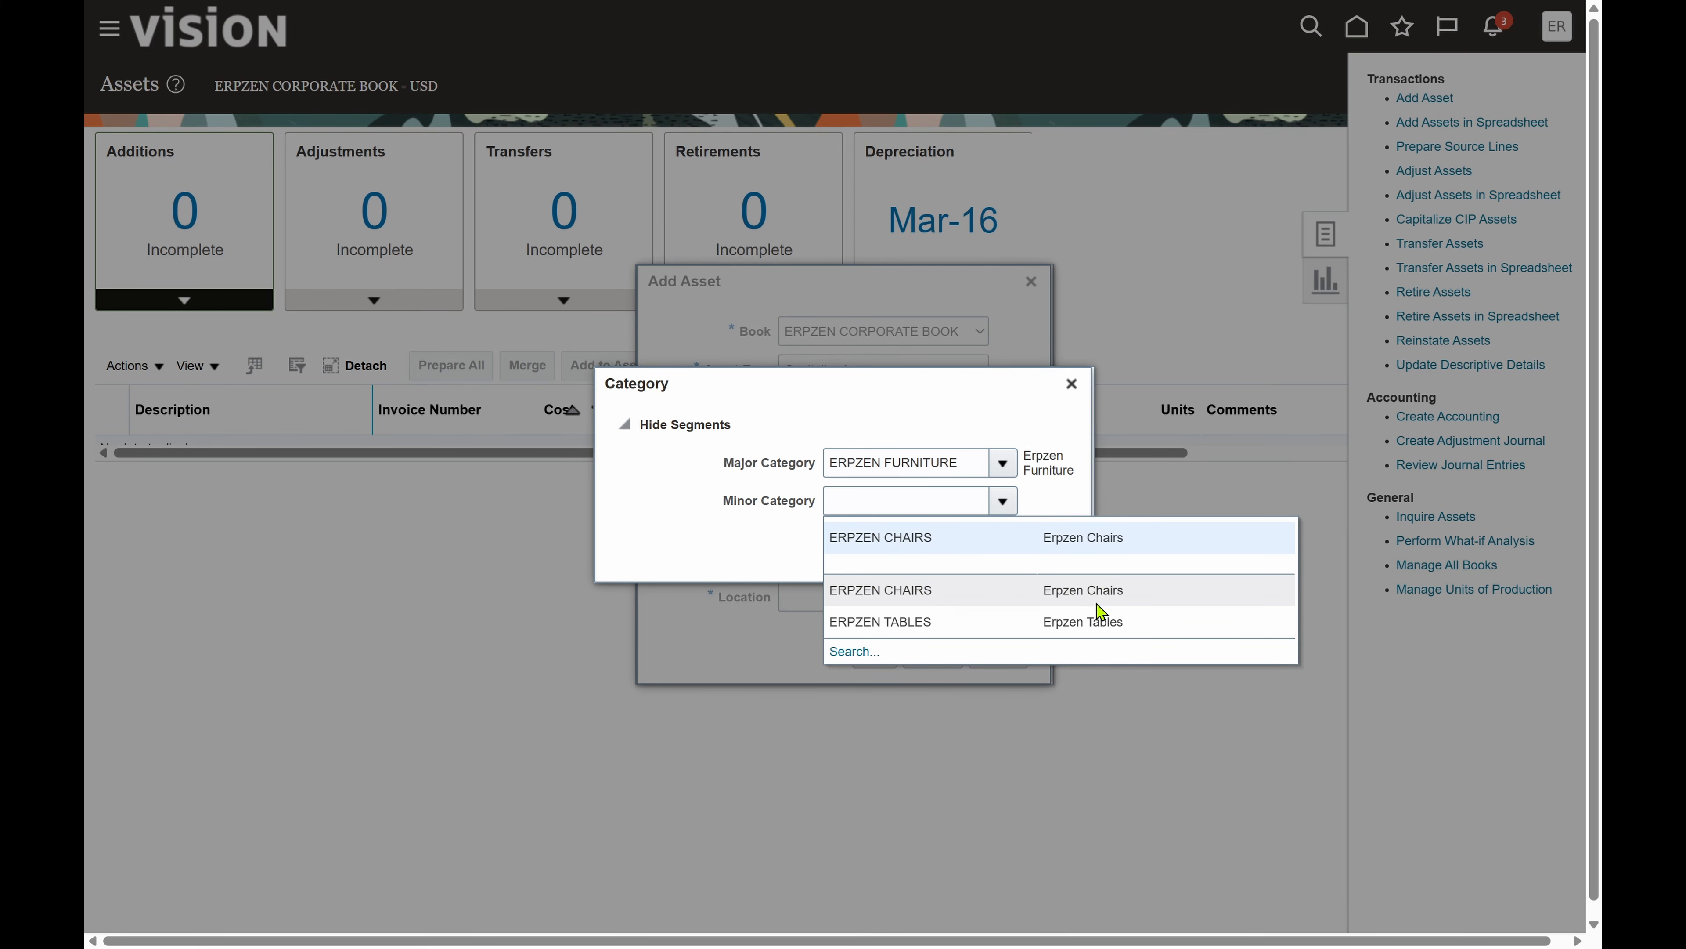
{"action": "left_click", "coordinate": [1086, 622]}
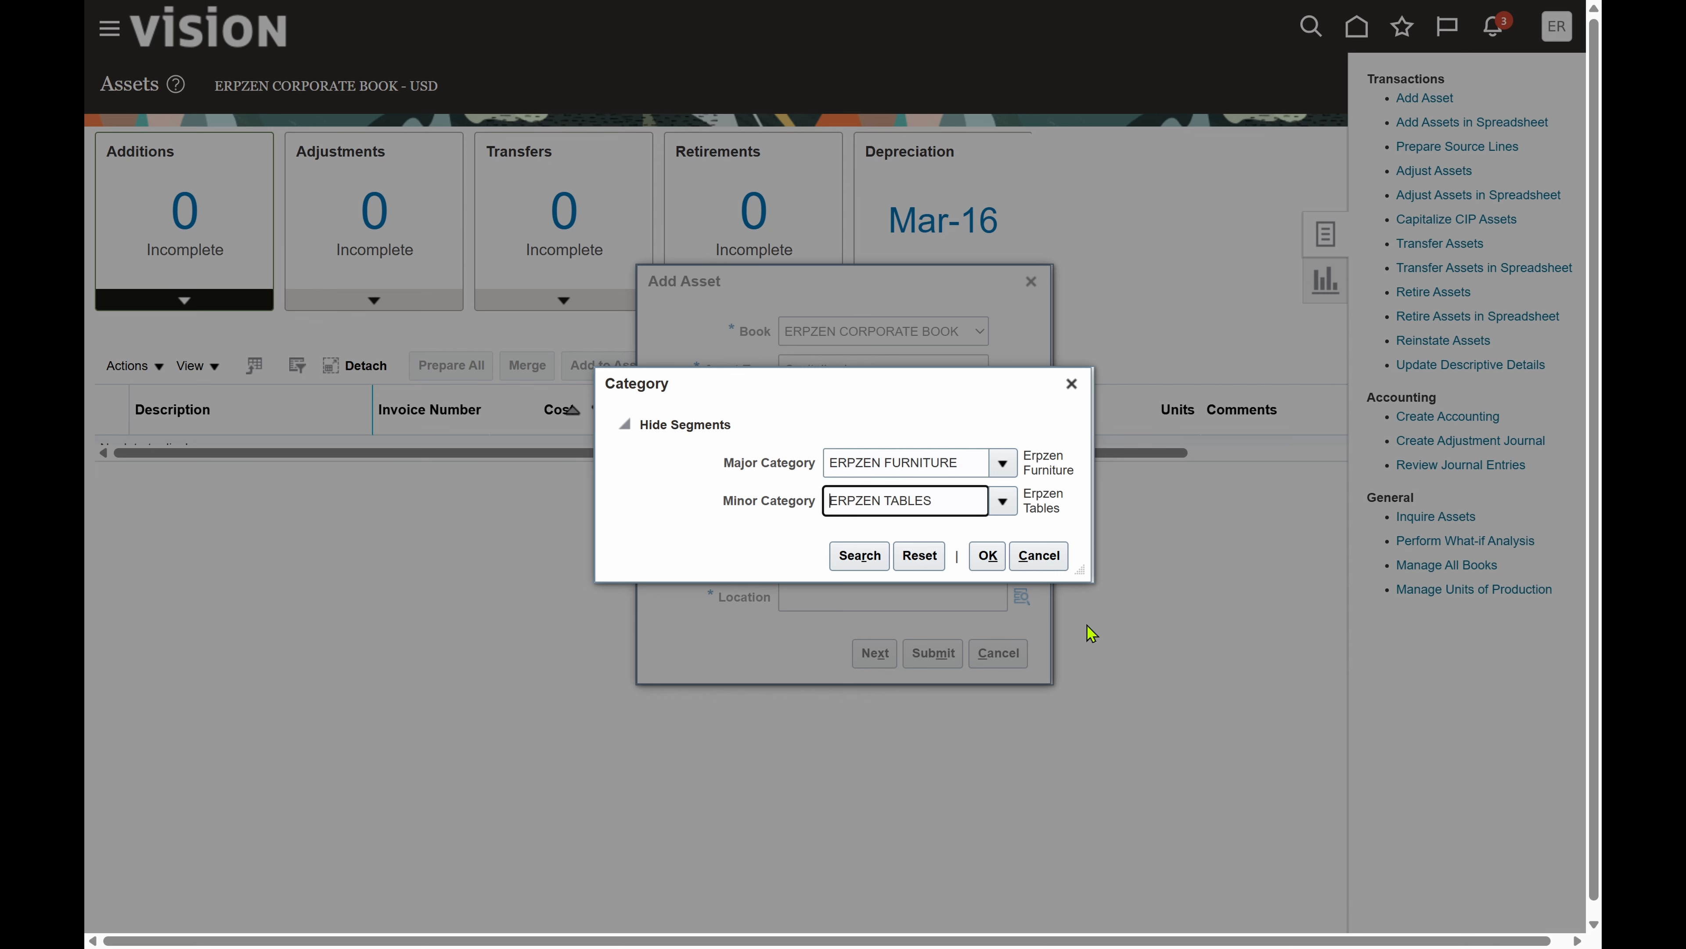
{"action": "left_click", "coordinate": [988, 557]}
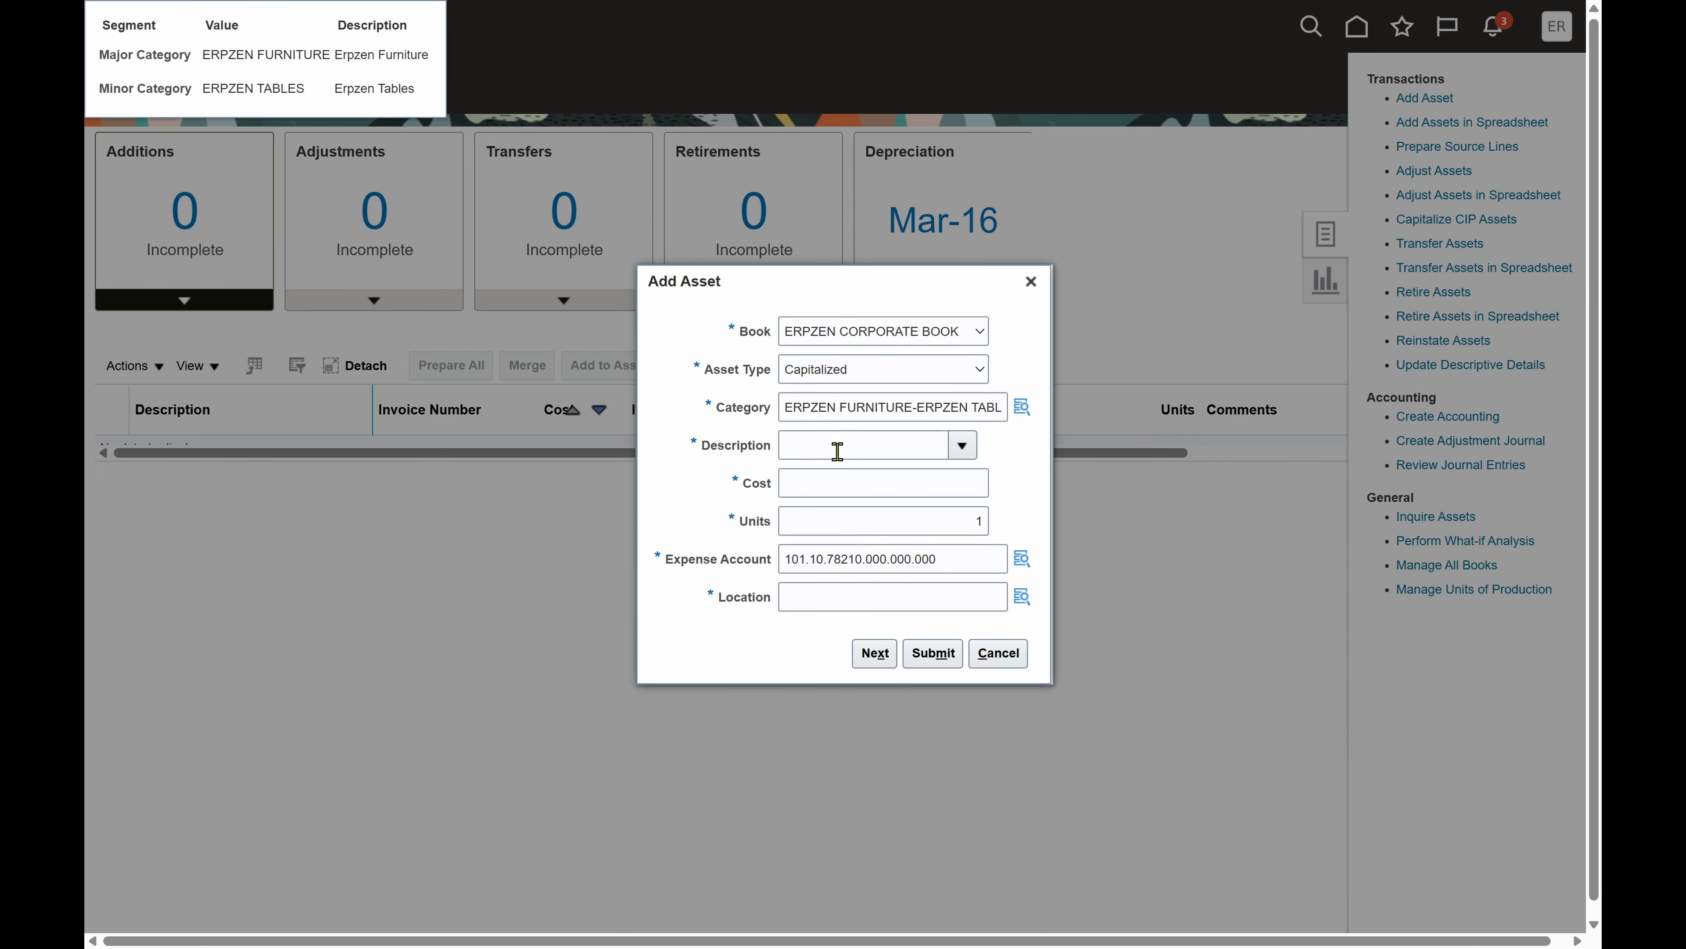
Step: Enter the asset description "Laptop Table purchased" and a cost of 100.00
{"action": "left_click", "coordinate": [853, 443]}
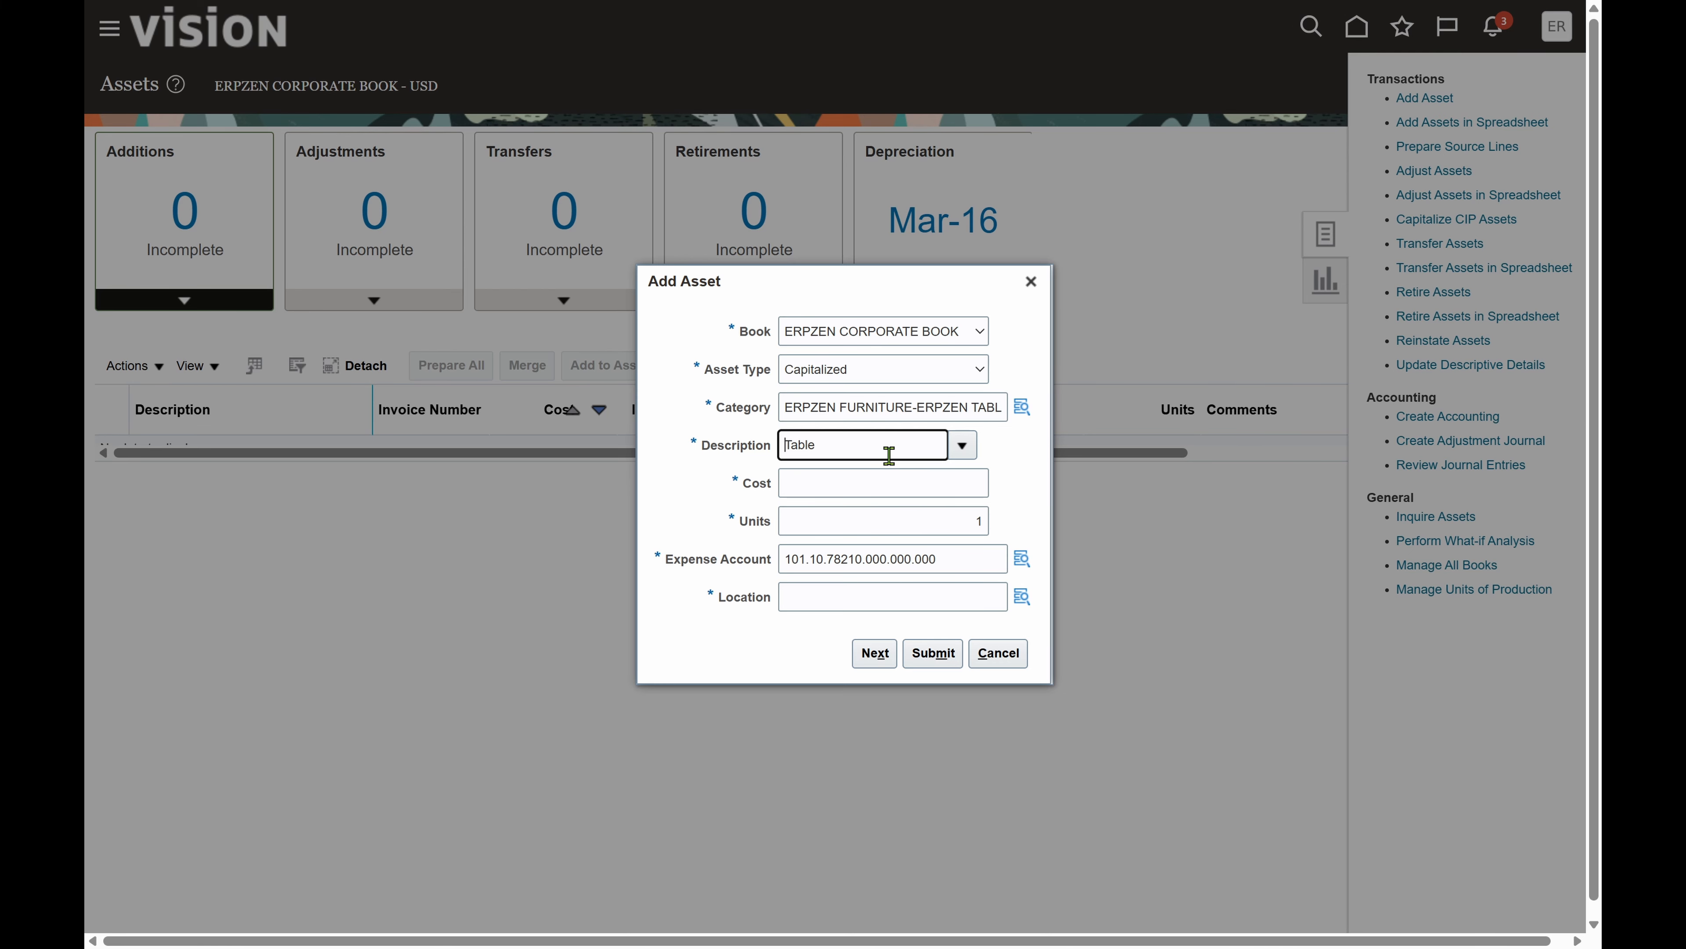
{"action": "type", "text": "Laptop"}
{"action": "left_click", "coordinate": [862, 478]}
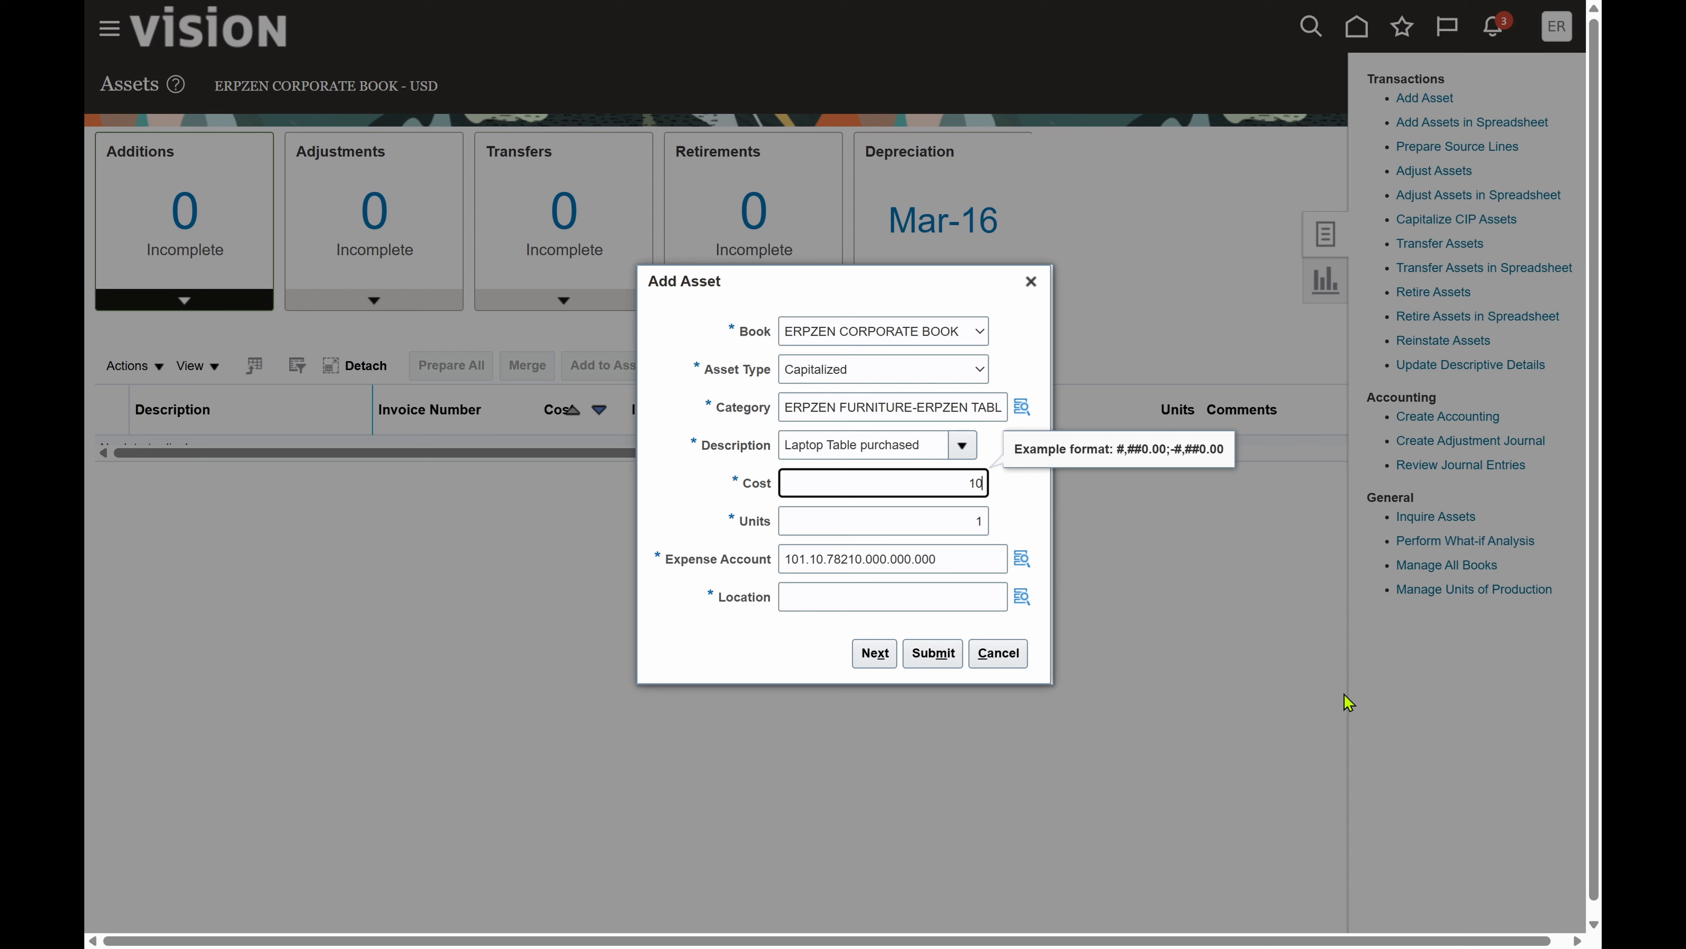
Step: Examine the account segments behind the asset's expense account, and close them without changing anything
{"action": "left_click", "coordinate": [956, 558]}
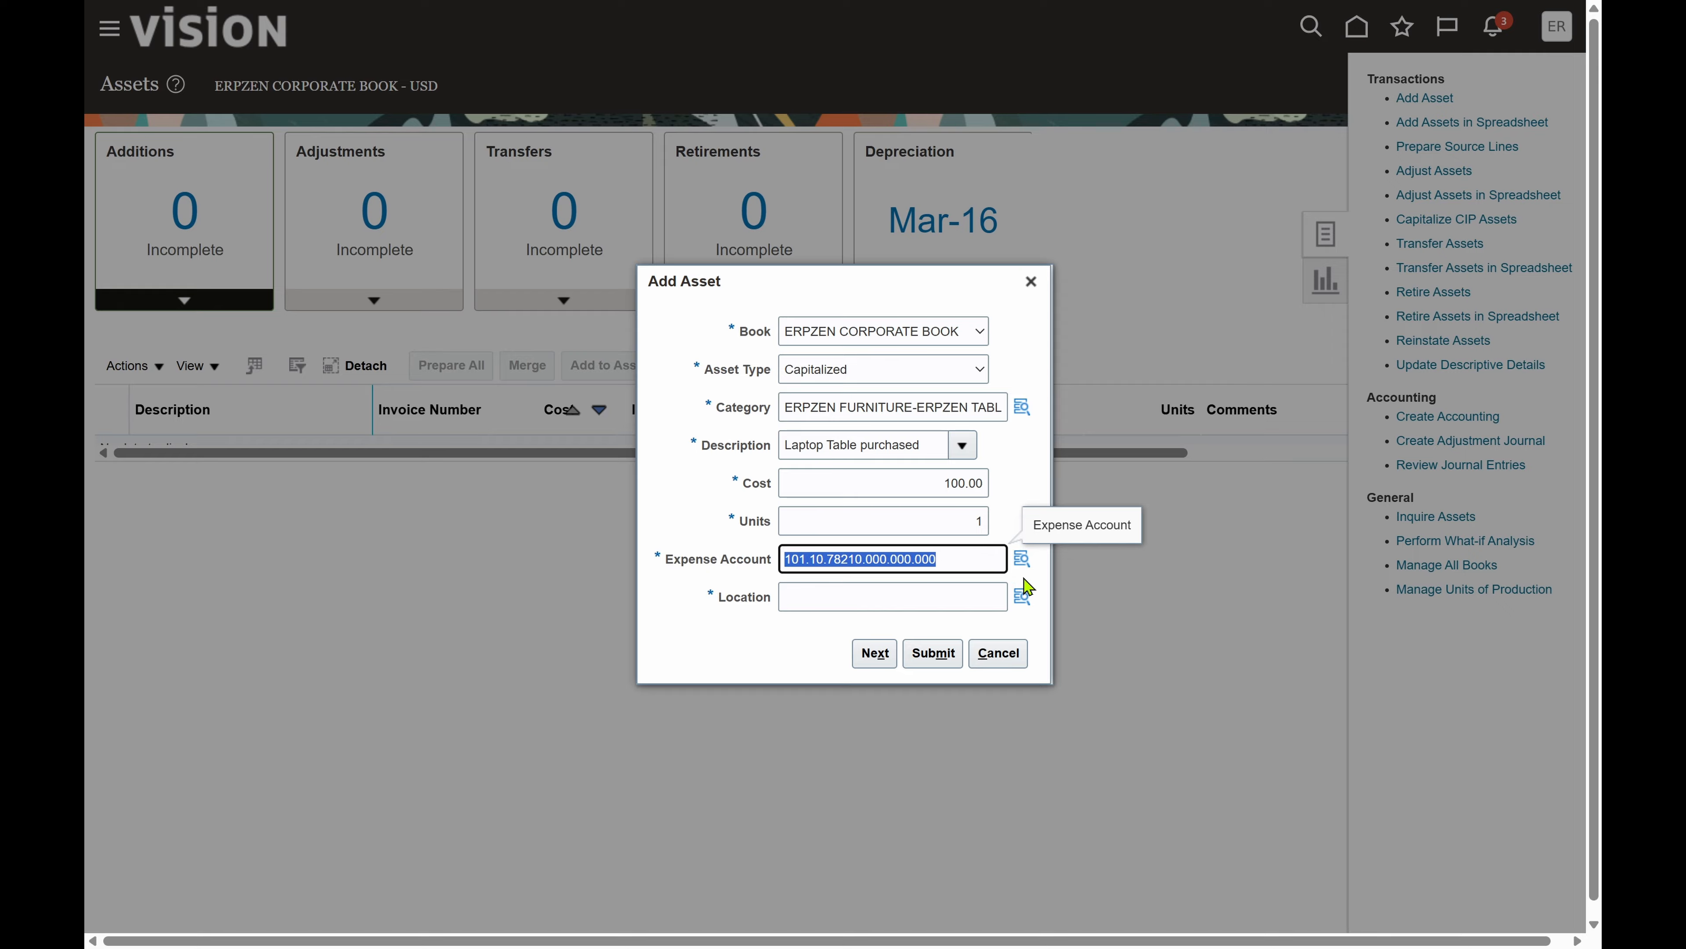
{"action": "left_click", "coordinate": [1022, 560]}
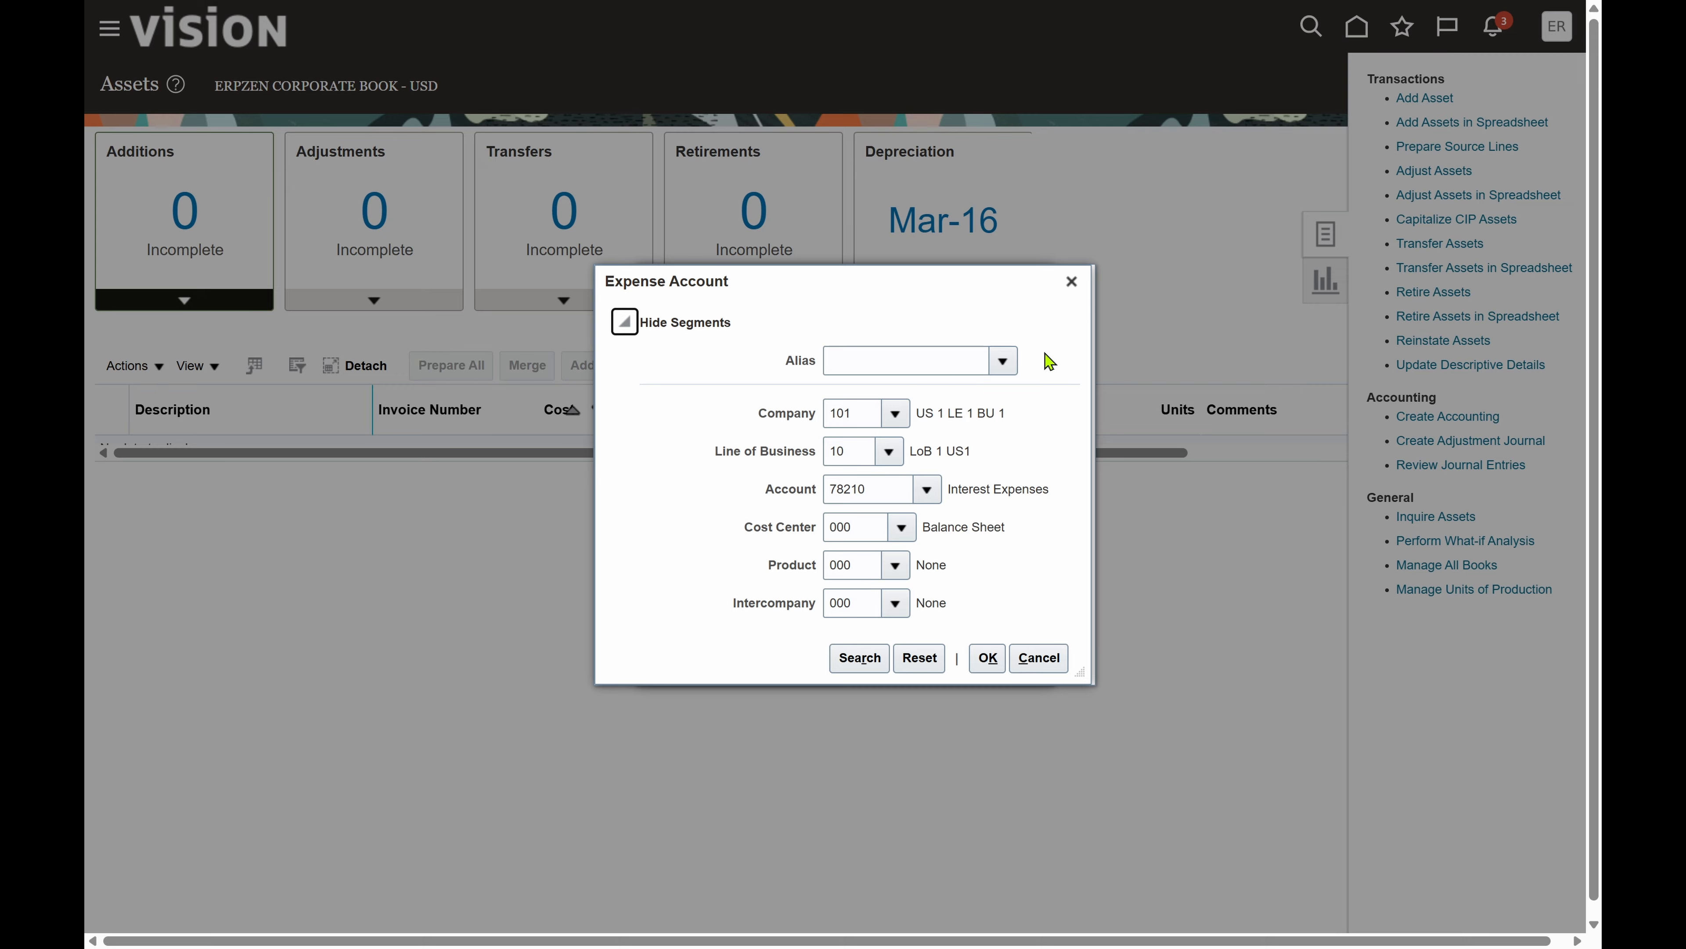
{"action": "left_click_drag", "start_coordinate": [877, 489], "coordinate": [798, 505]}
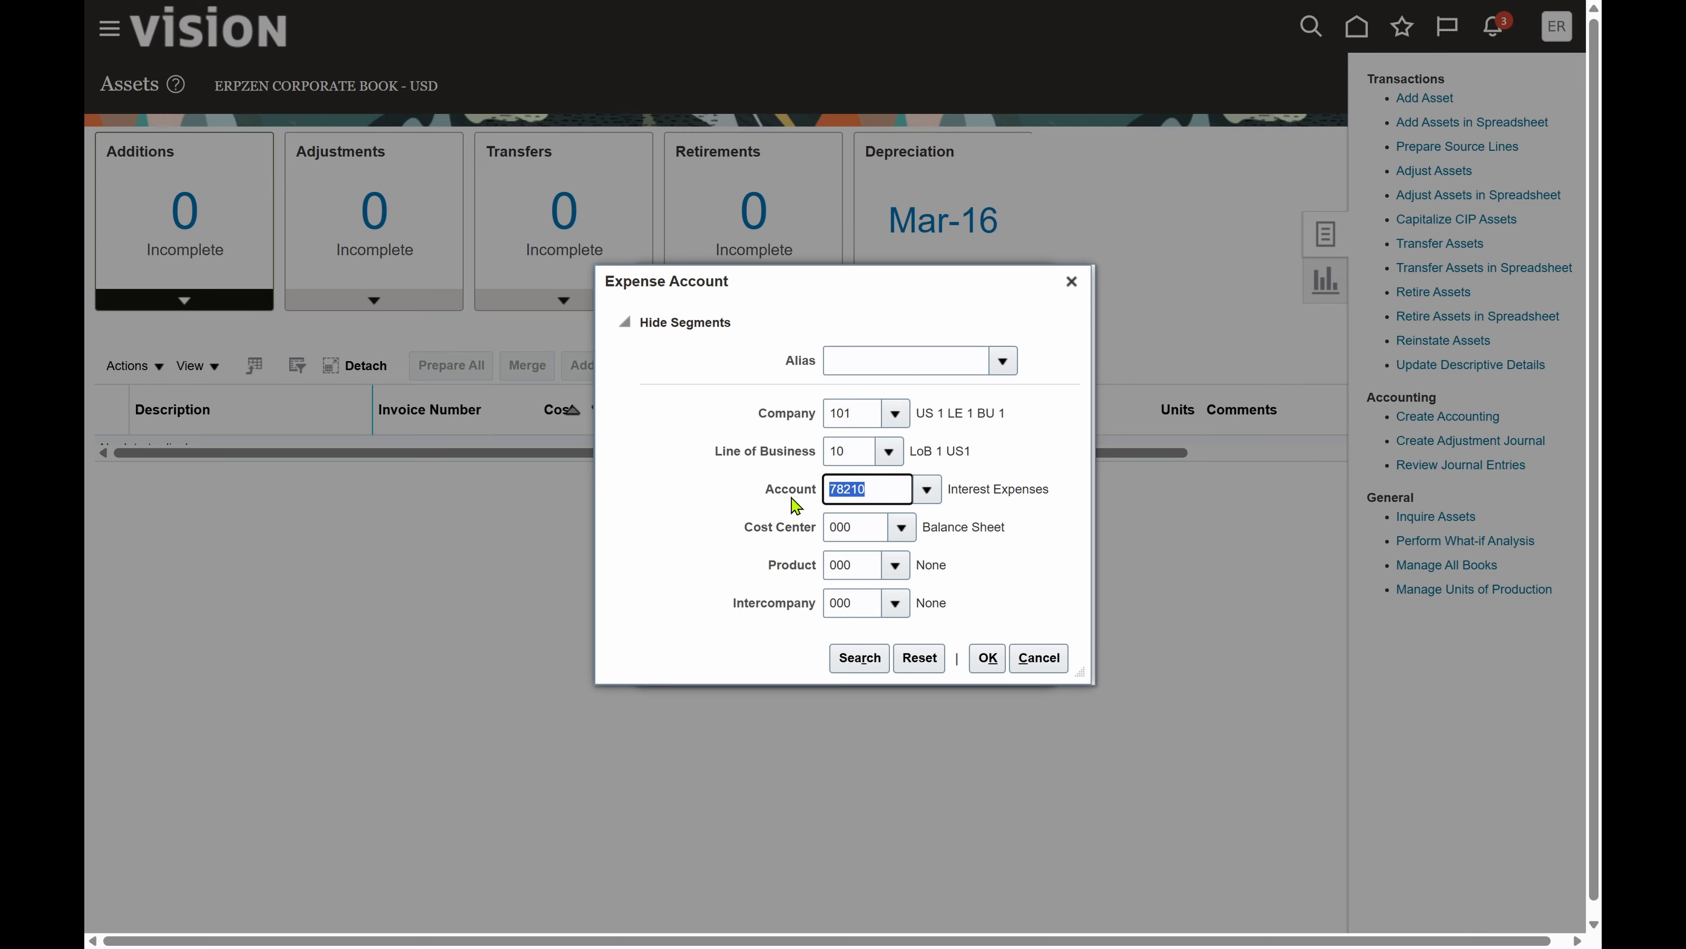
{"action": "left_click", "coordinate": [1071, 281]}
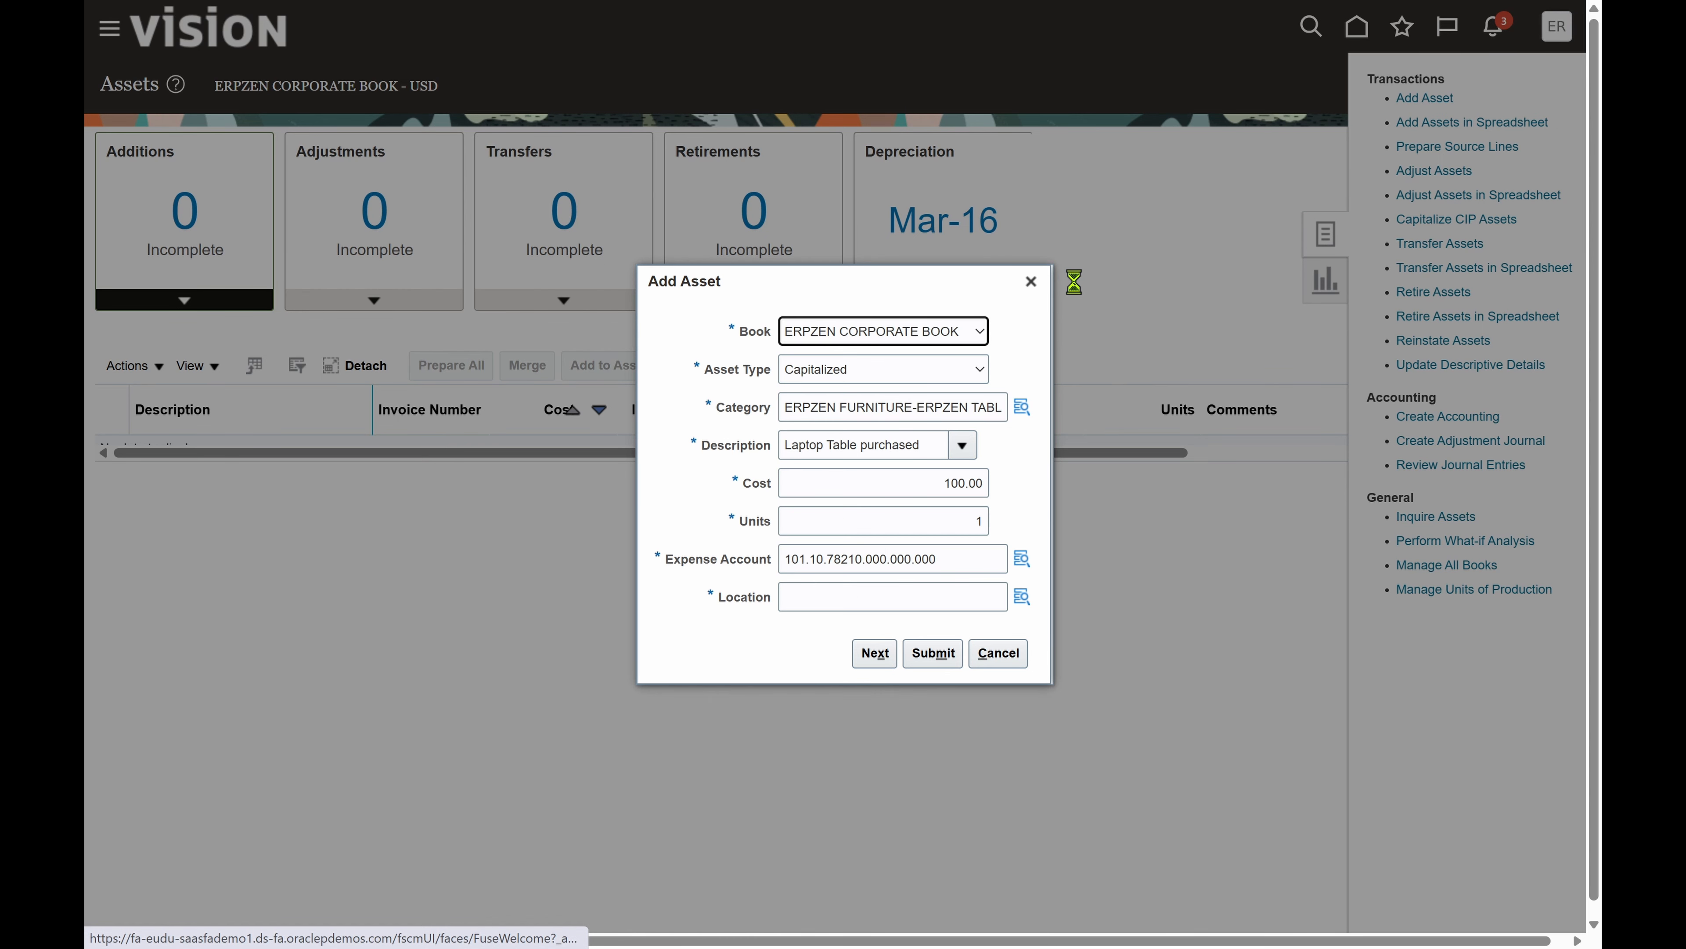
Step: Set the asset's location to country CHINA, state BEIJING, city BEIJING and building ADAMS ES
{"action": "left_click", "coordinate": [1021, 600]}
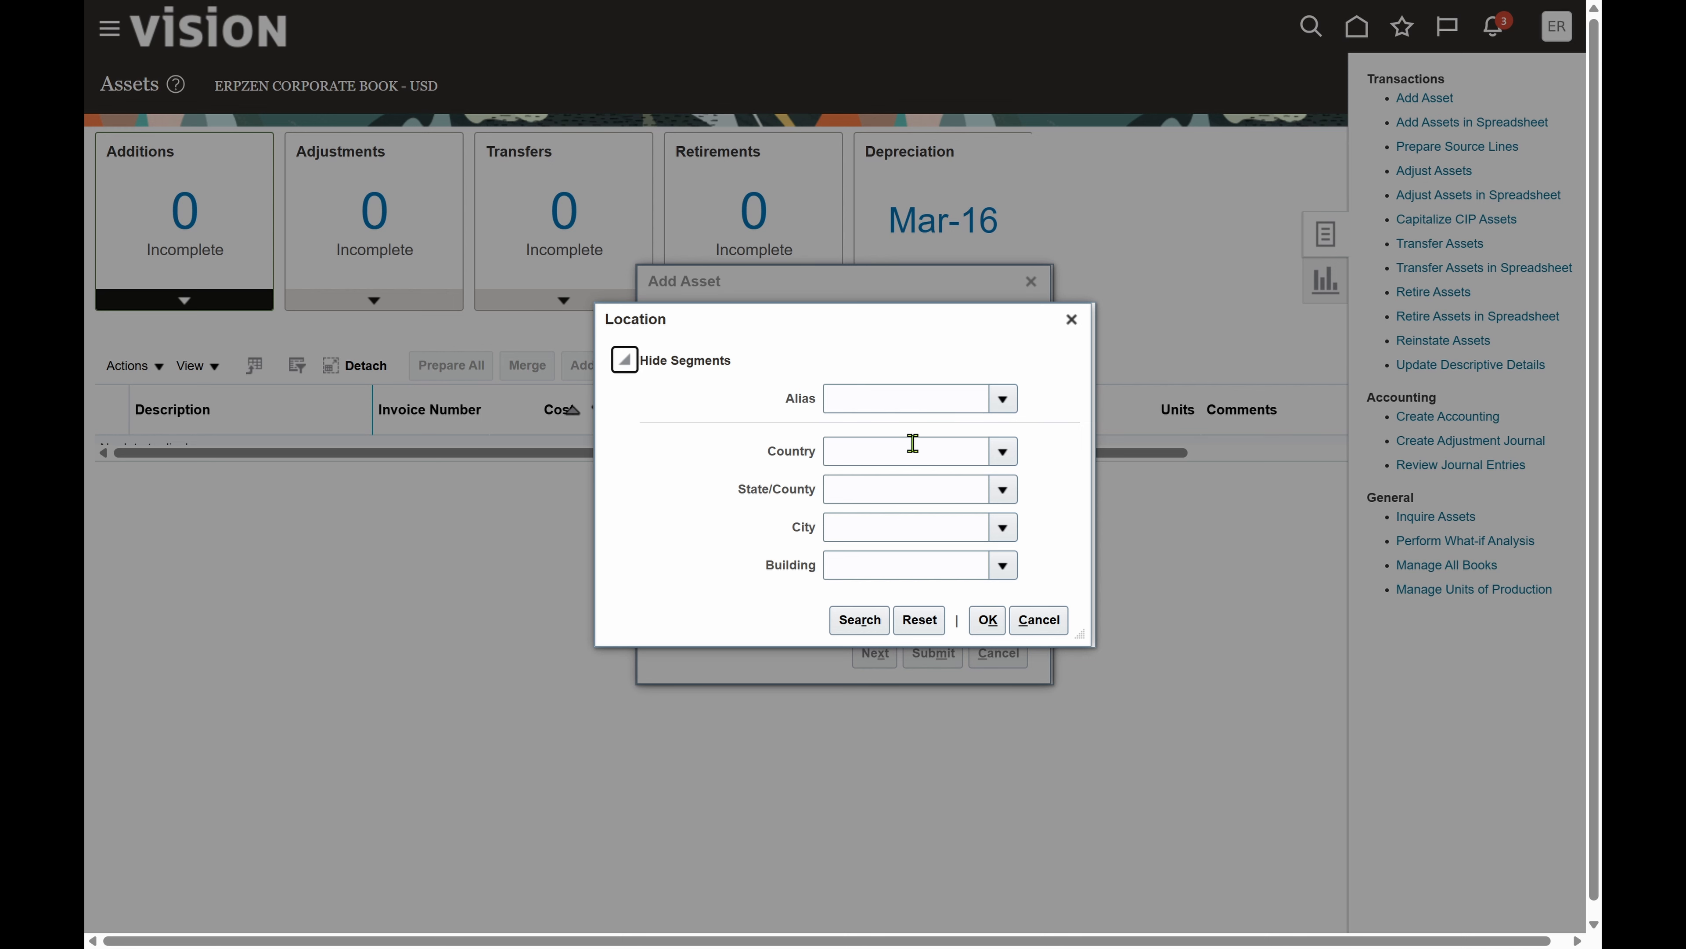
{"action": "left_click", "coordinate": [1003, 451]}
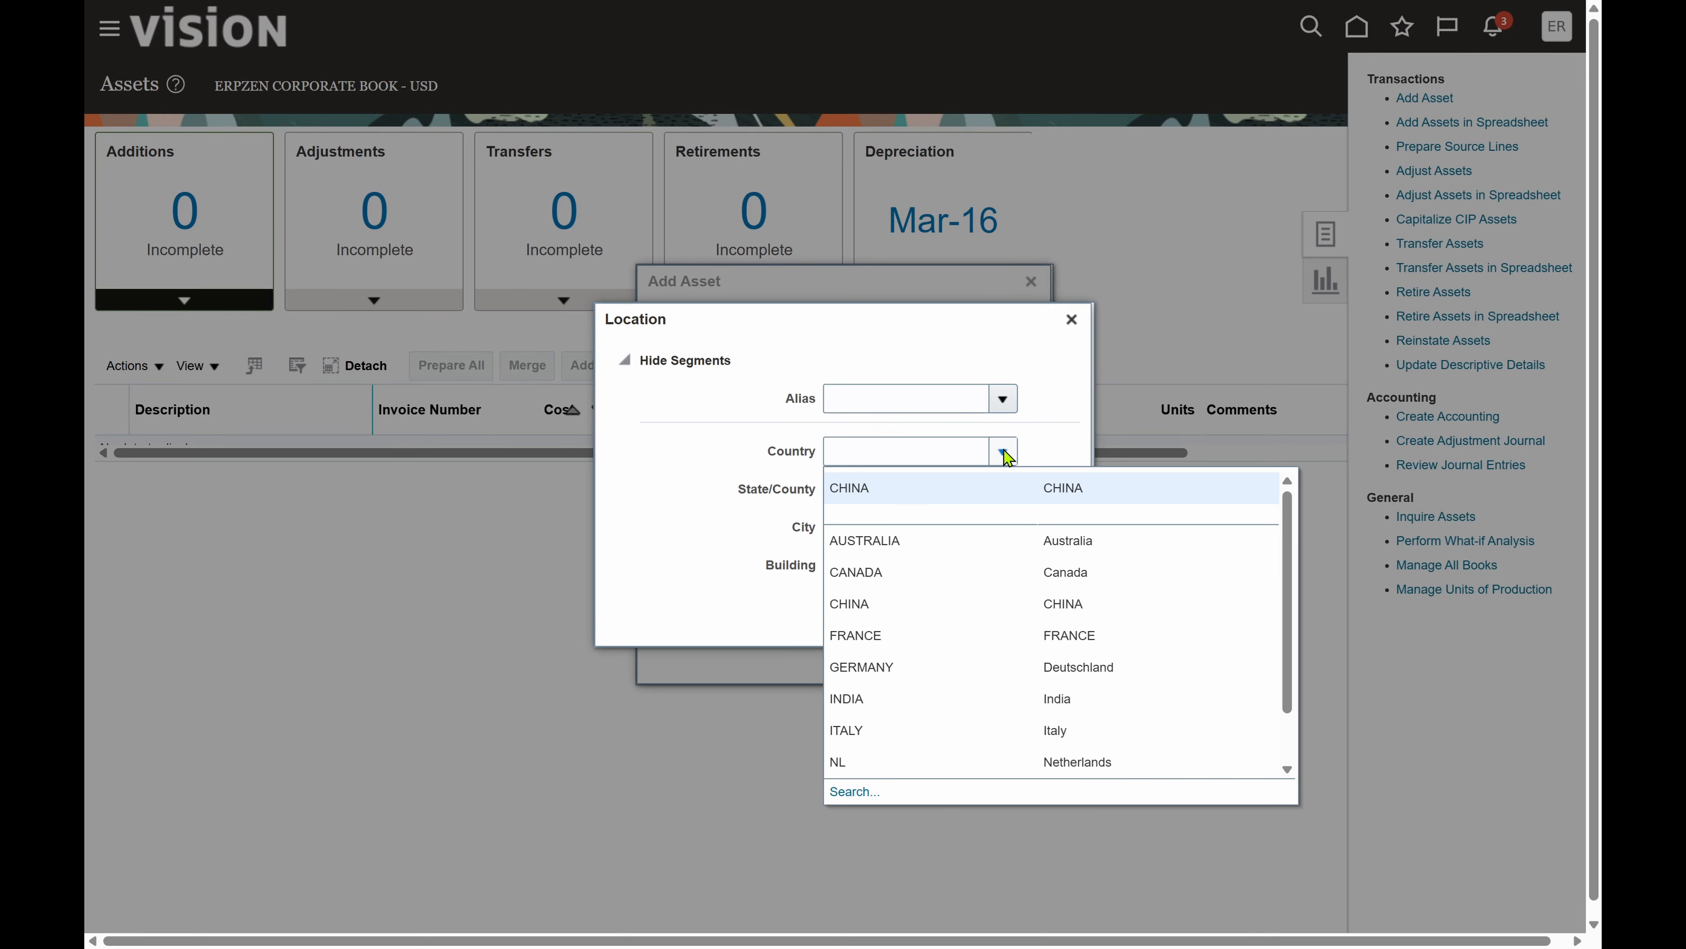
{"action": "left_click", "coordinate": [1096, 486]}
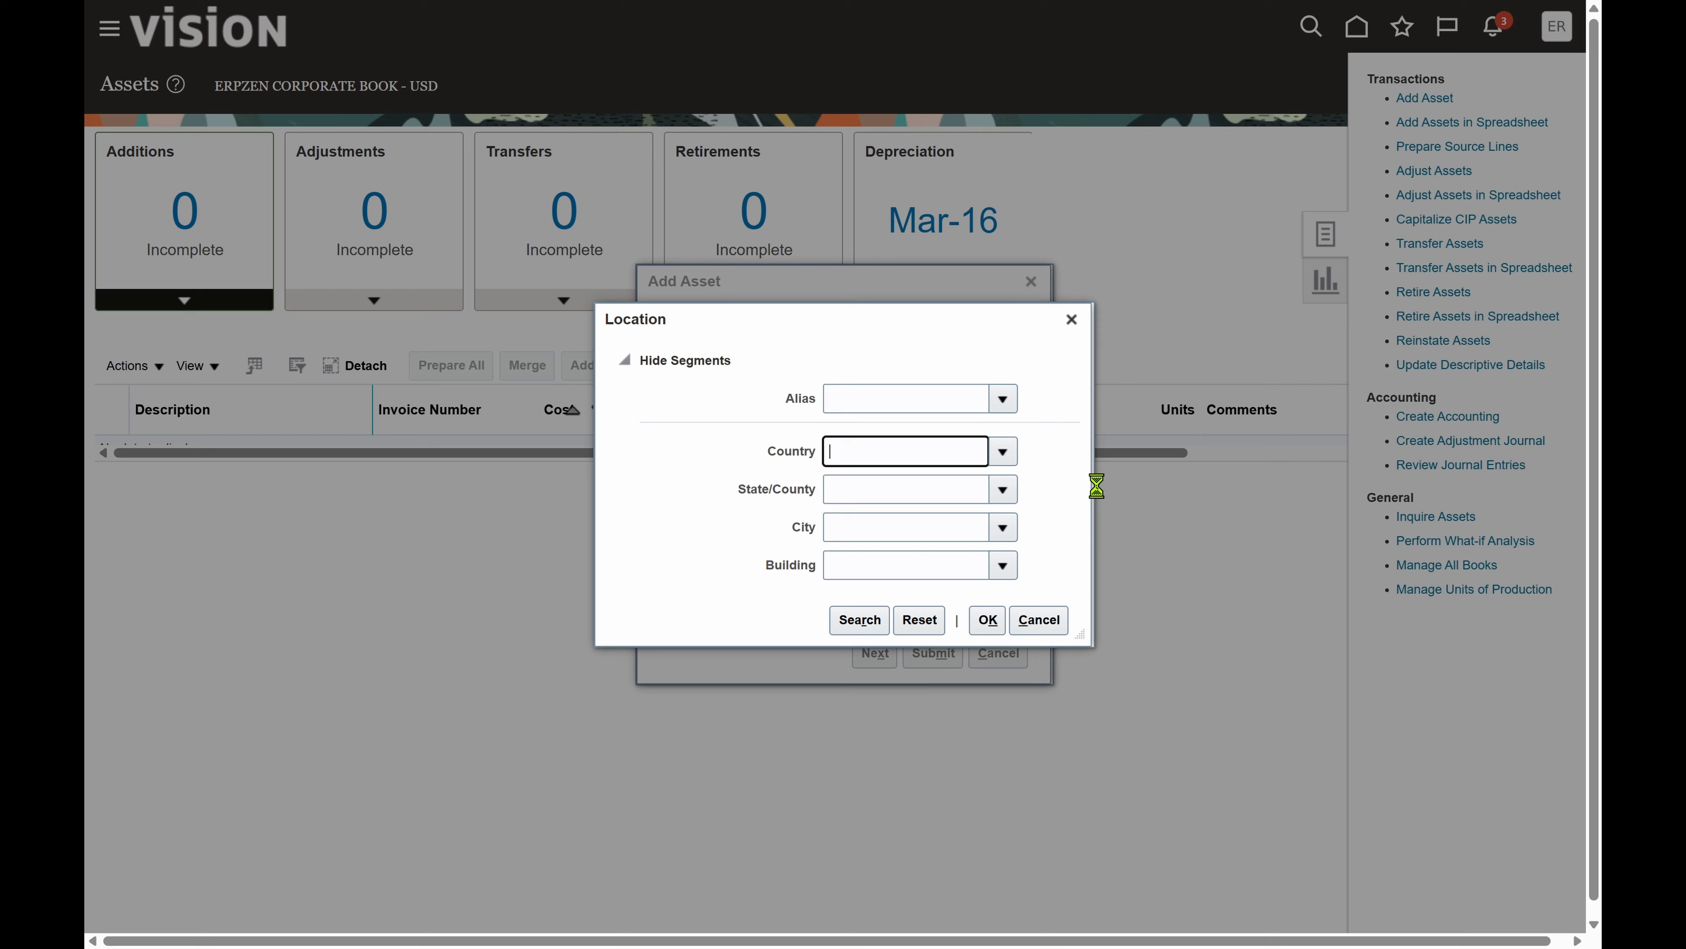
{"action": "left_click", "coordinate": [1003, 489]}
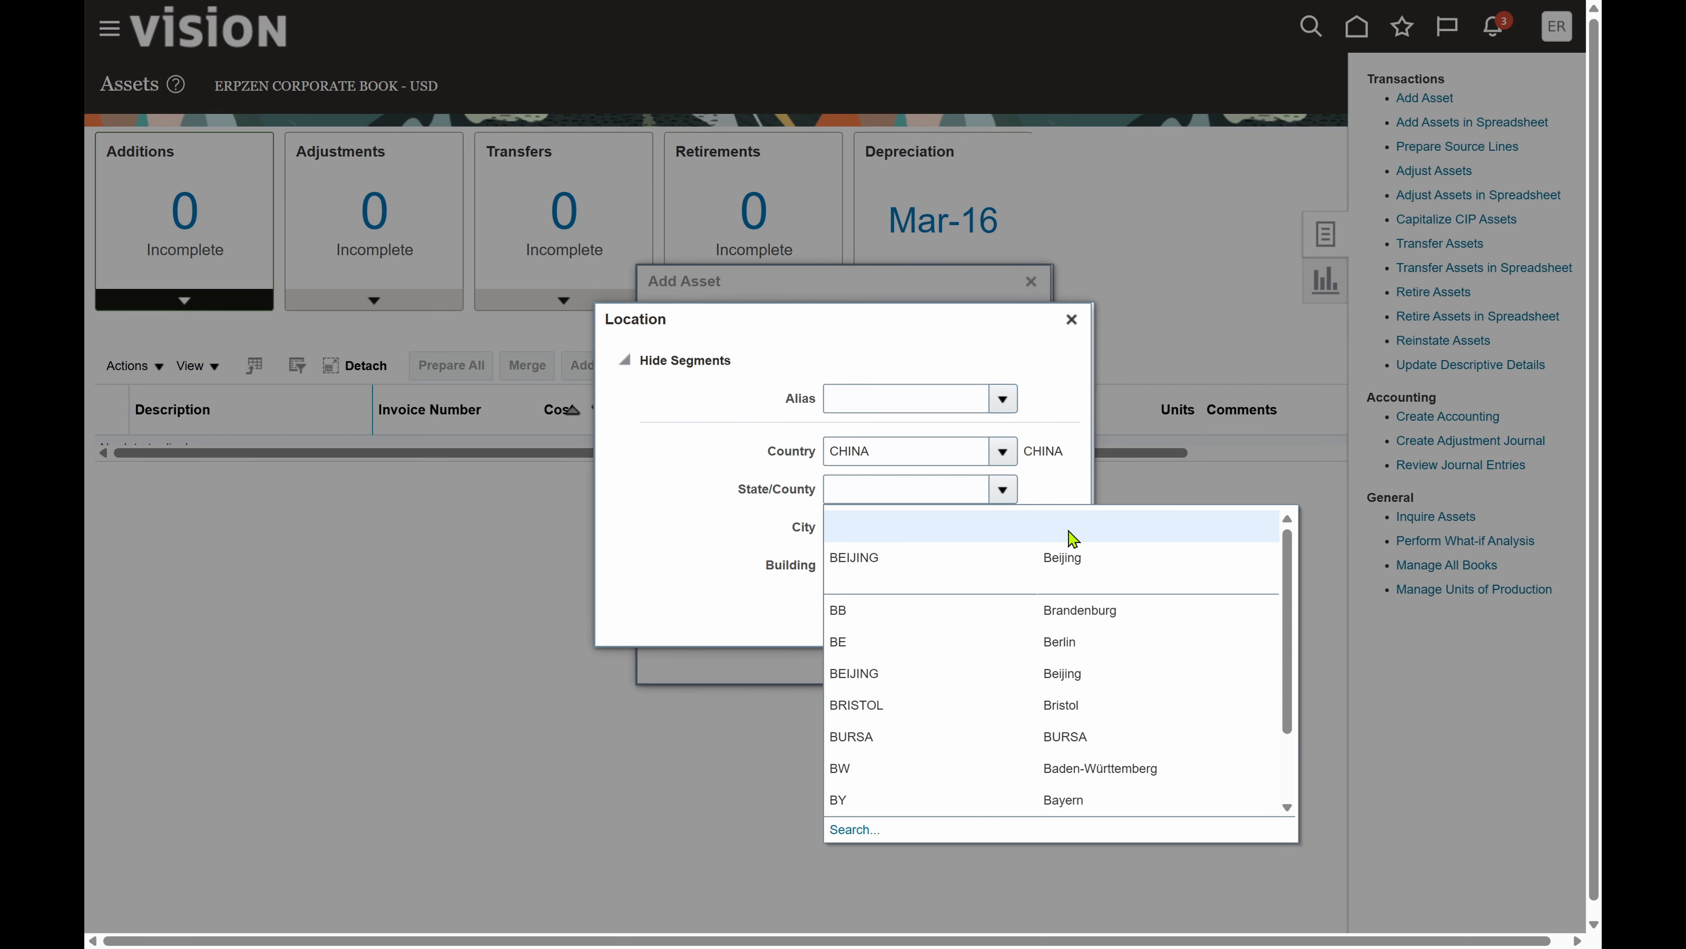
{"action": "left_click", "coordinate": [1089, 567]}
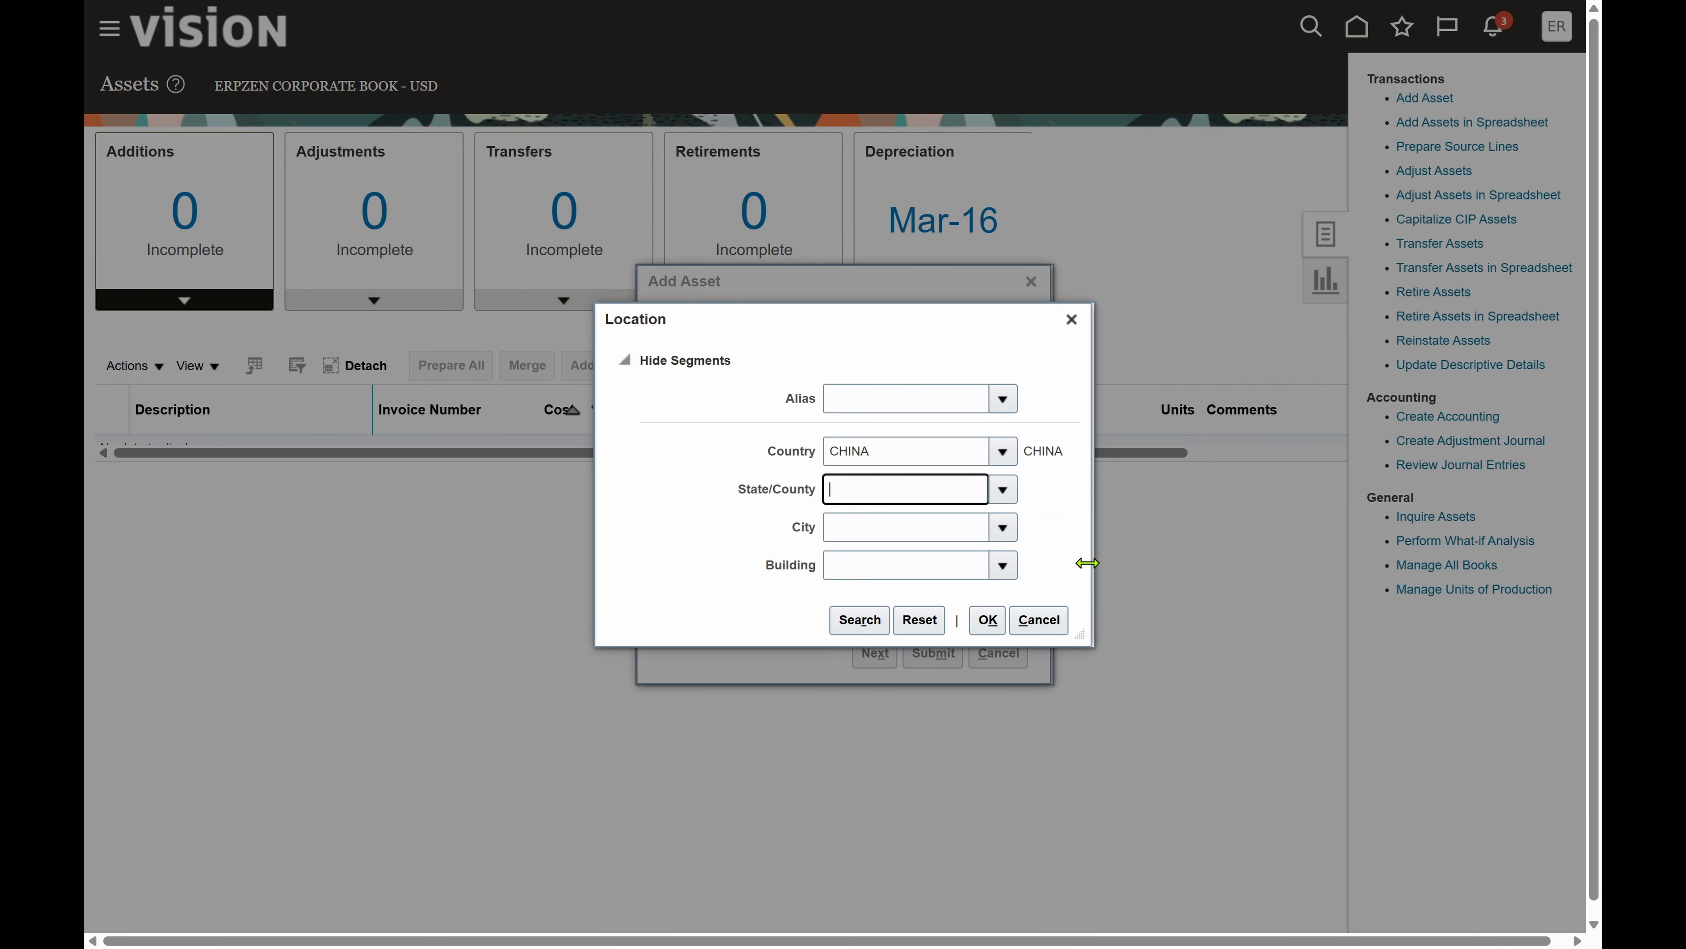
{"action": "left_click", "coordinate": [1003, 526]}
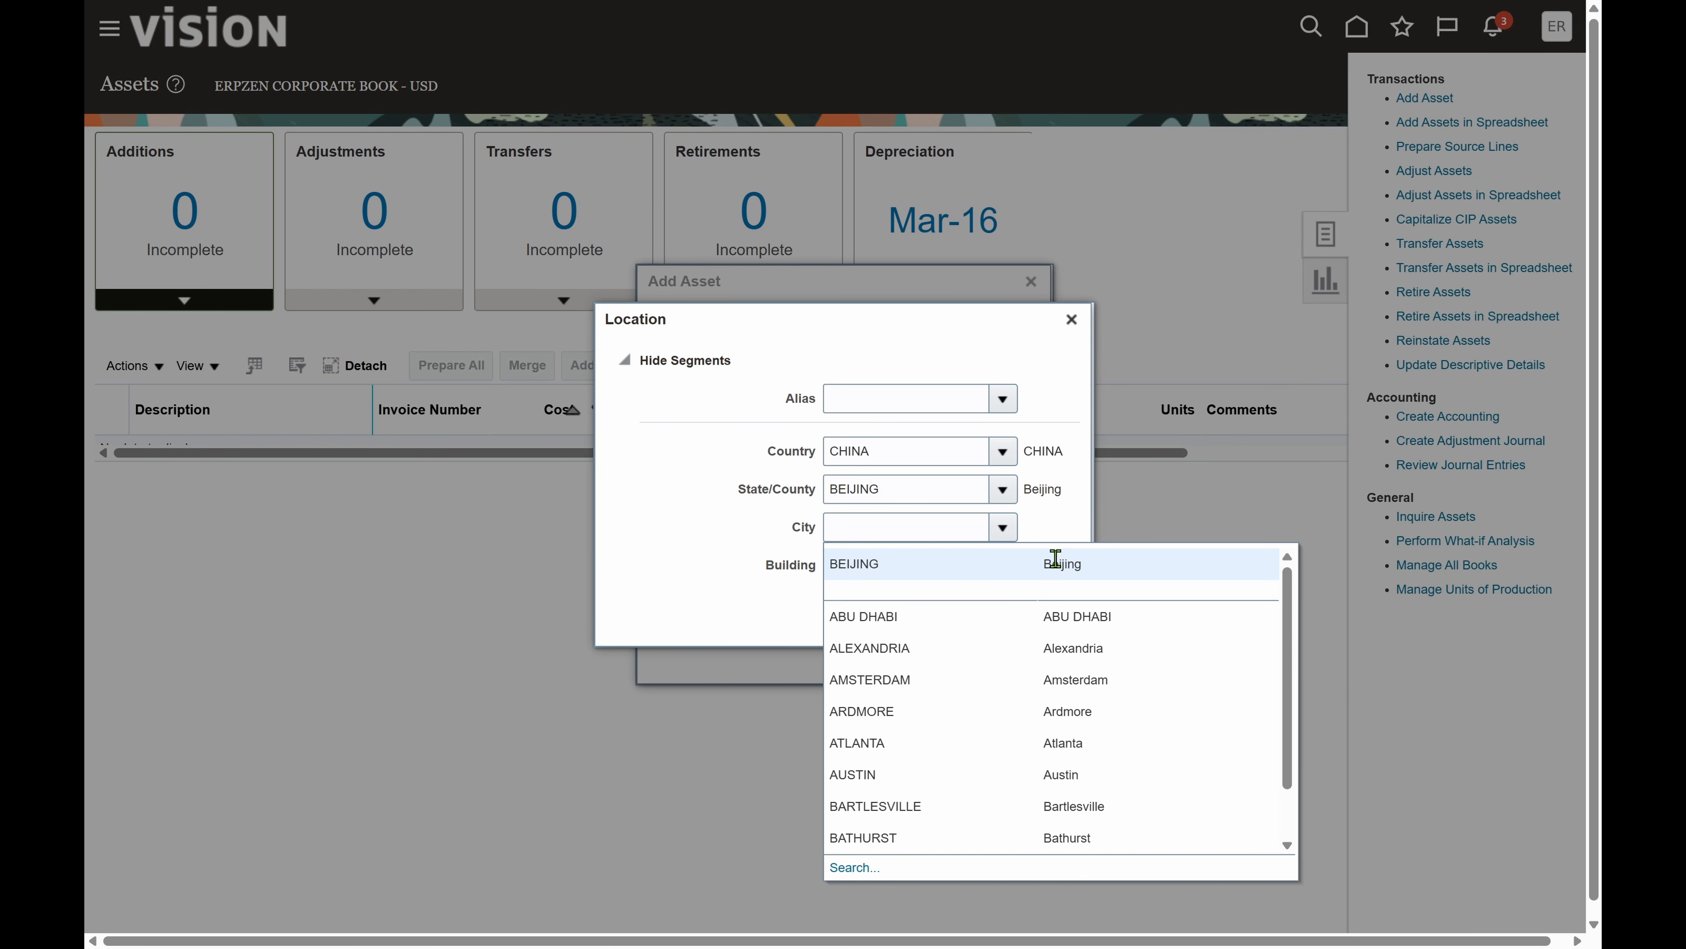
{"action": "left_click", "coordinate": [1064, 563]}
{"action": "left_click", "coordinate": [1003, 568]}
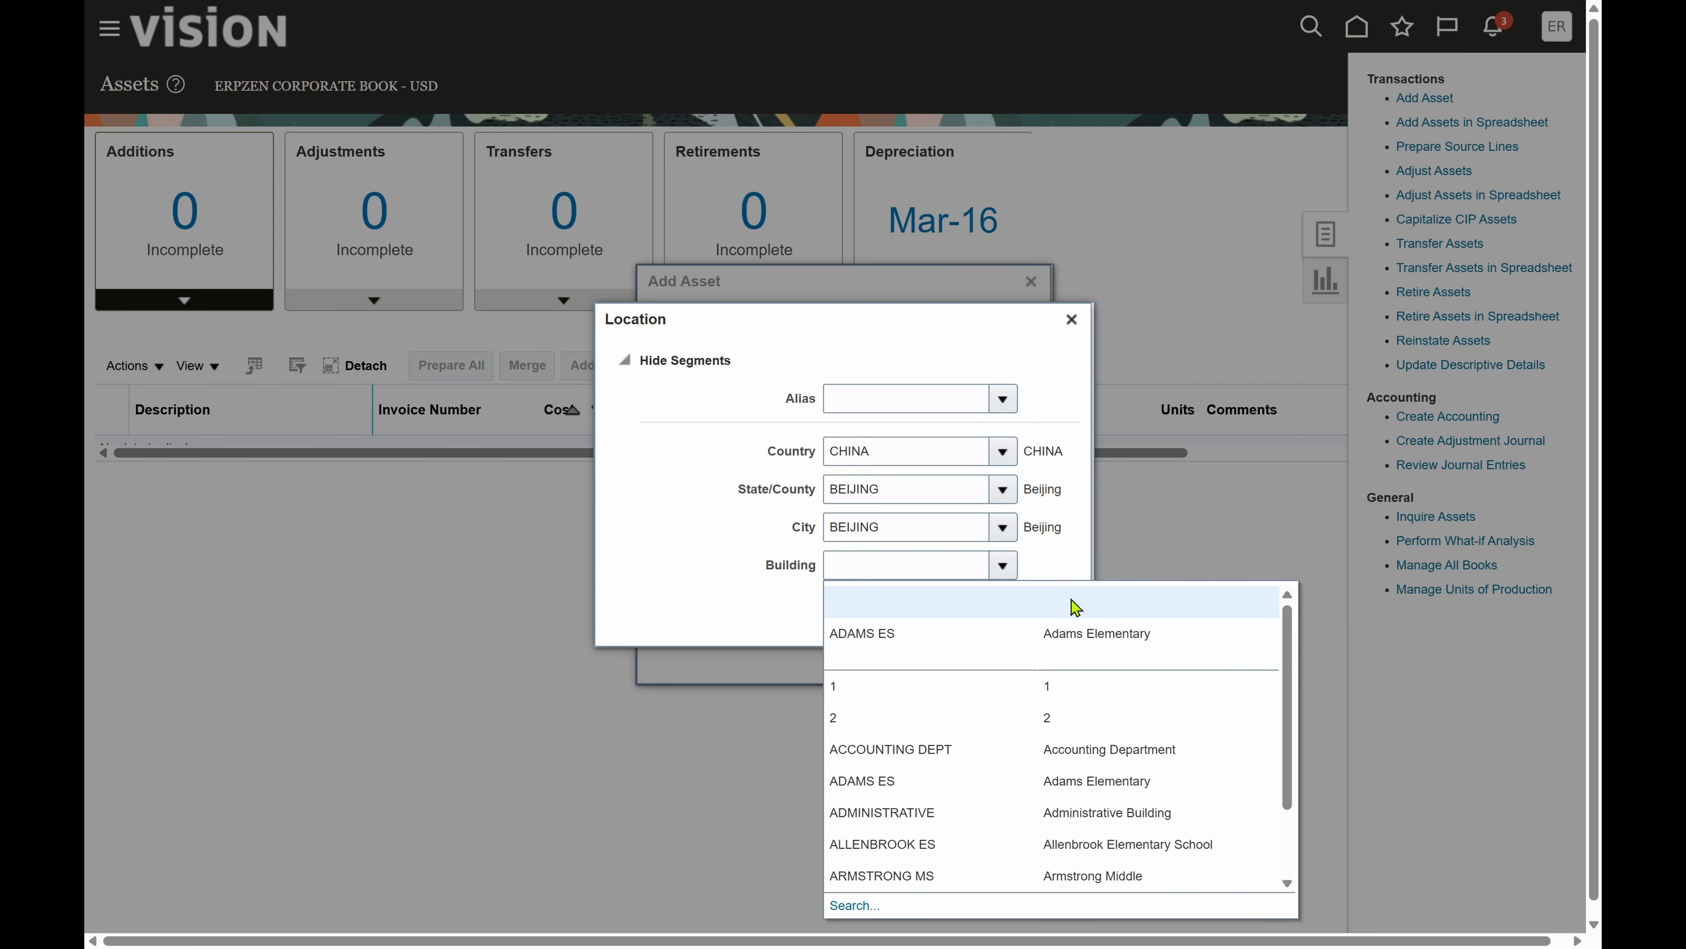
{"action": "left_click", "coordinate": [1103, 639]}
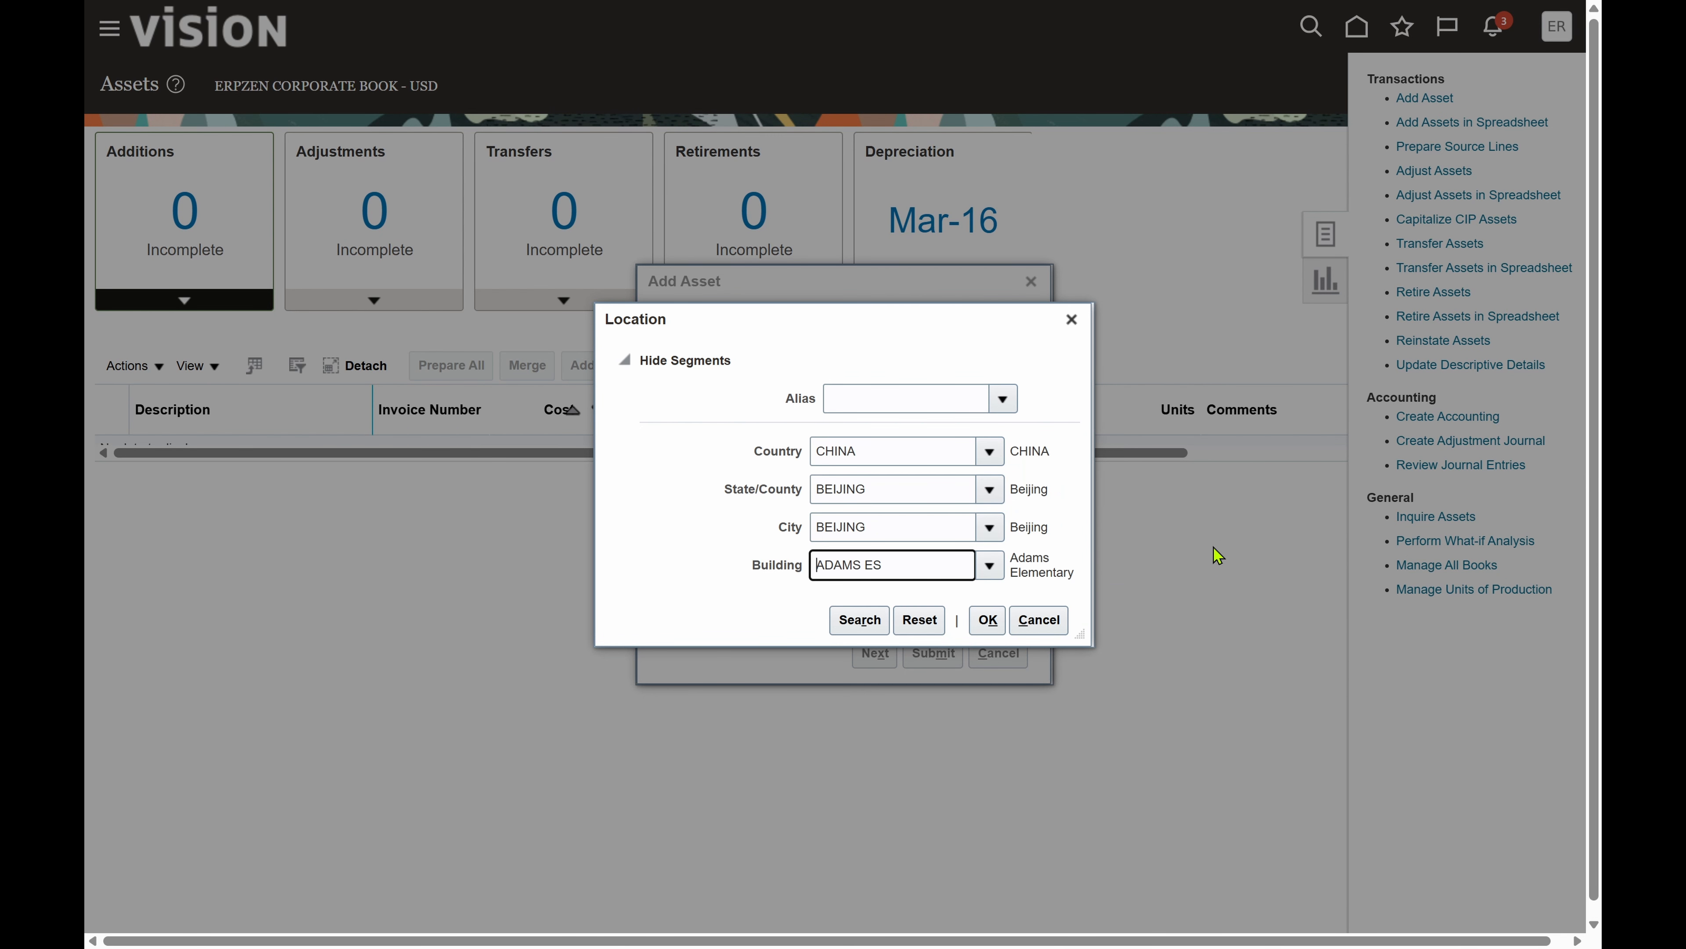
{"action": "left_click", "coordinate": [987, 621]}
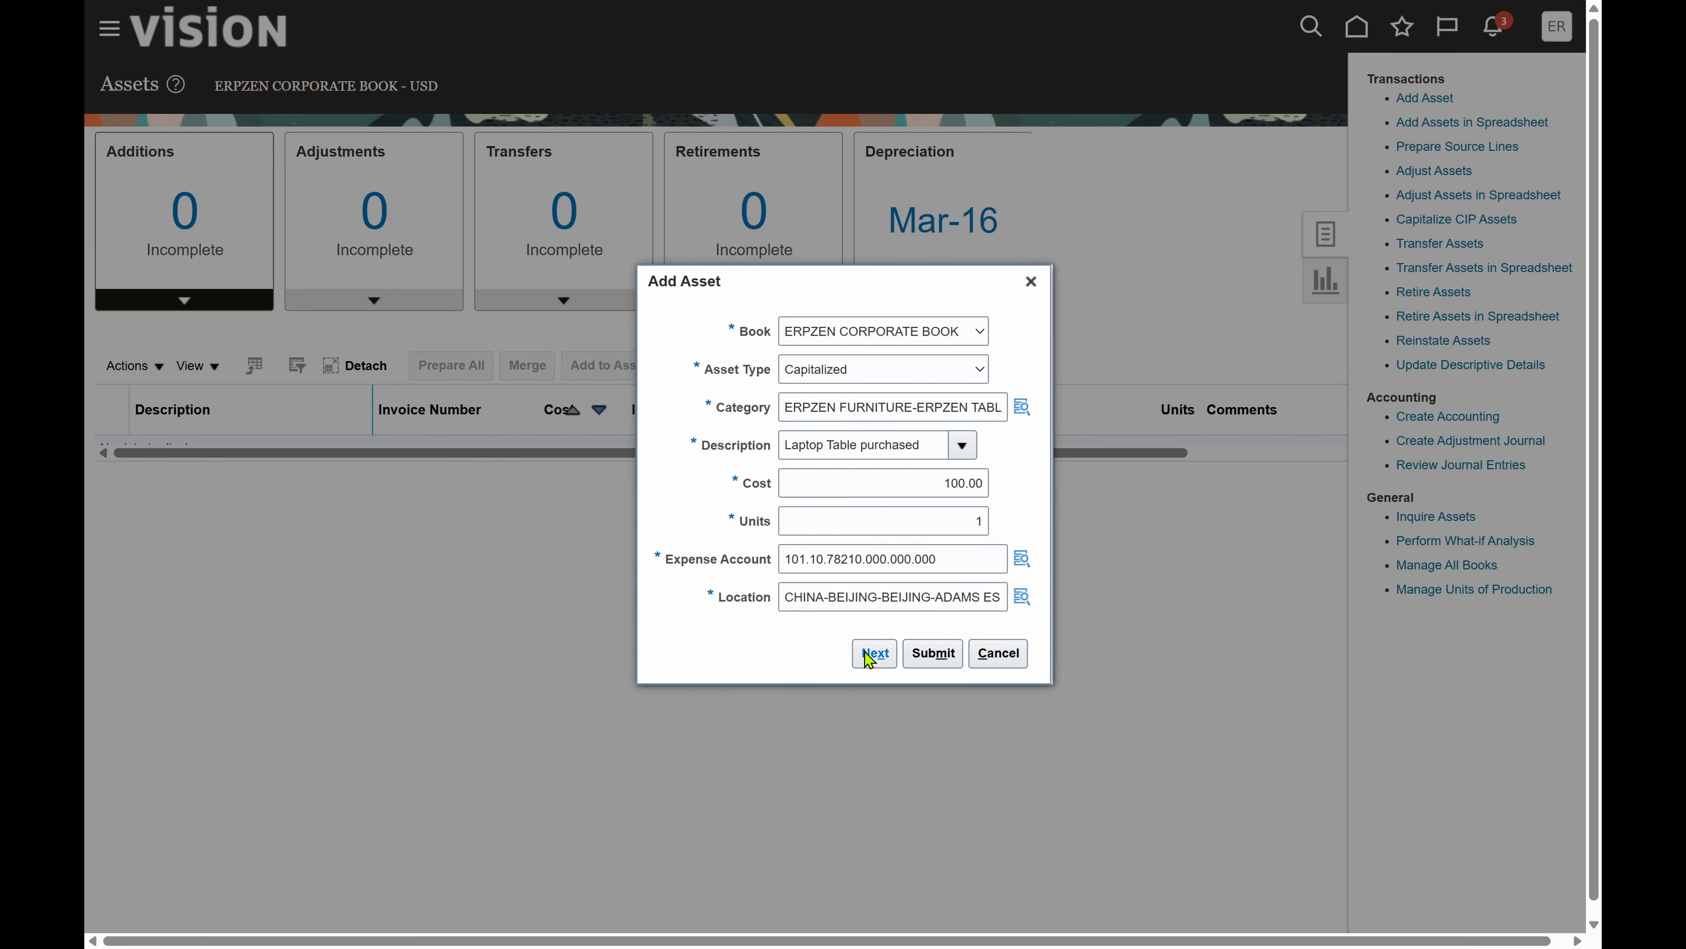
Step: Continue to the asset's full details page and set the asset number to 1072
{"action": "left_click", "coordinate": [865, 652]}
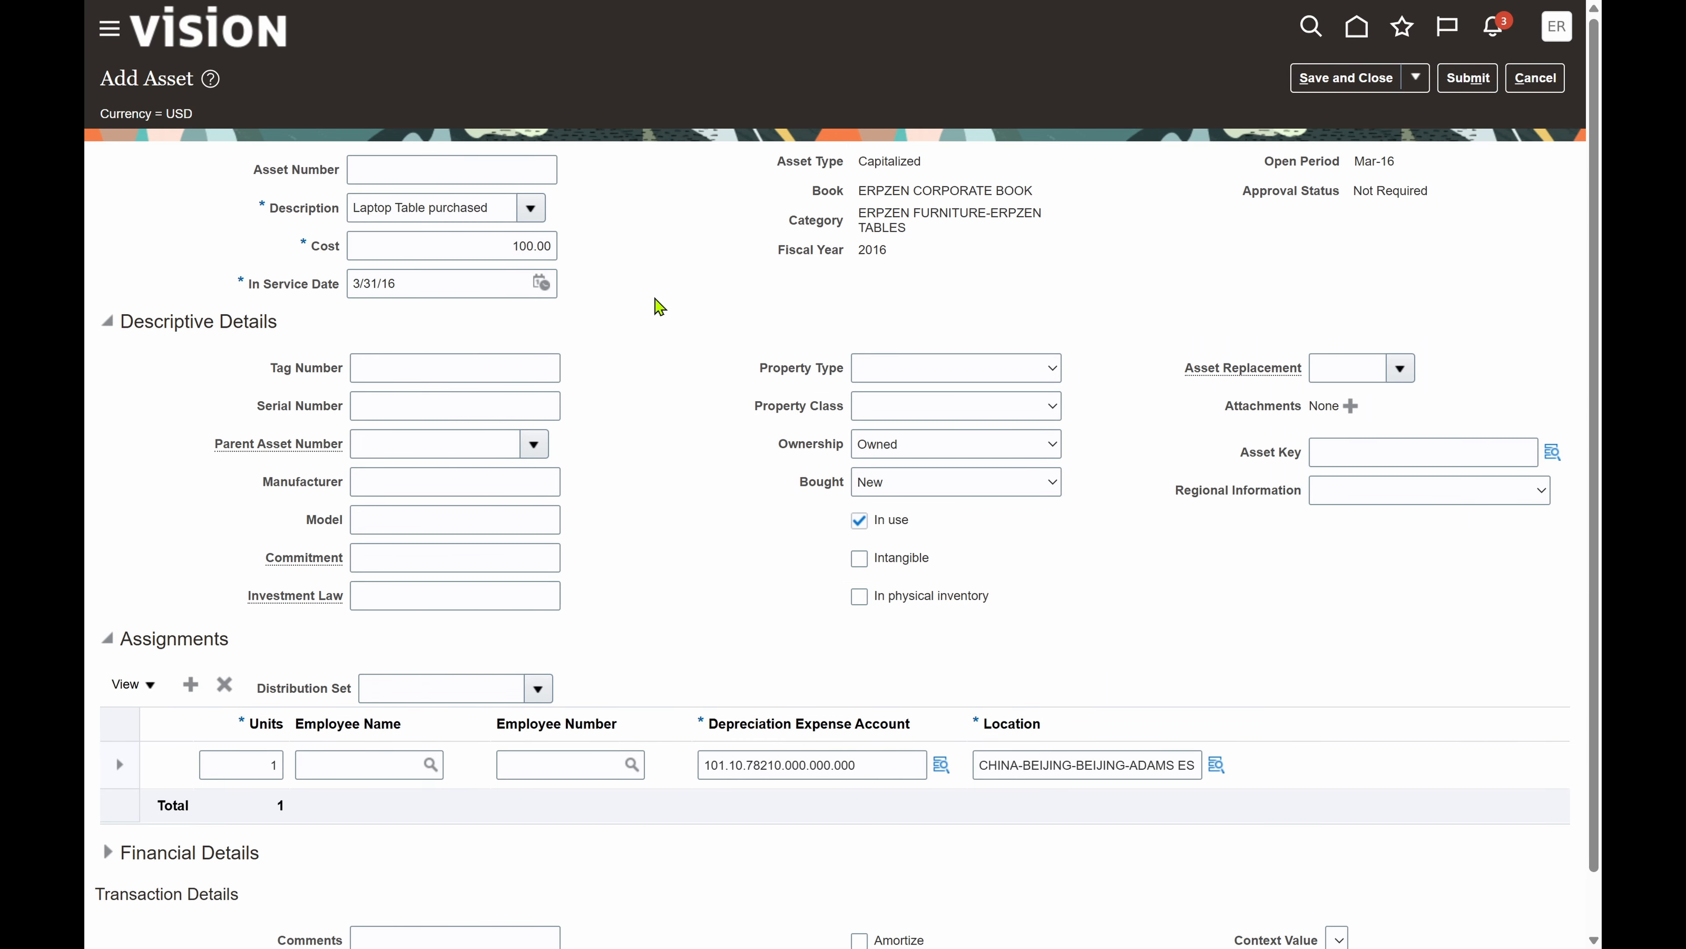
{"action": "scroll", "coordinate": [742, 526], "scroll_direction": "down", "scroll_amount": 1}
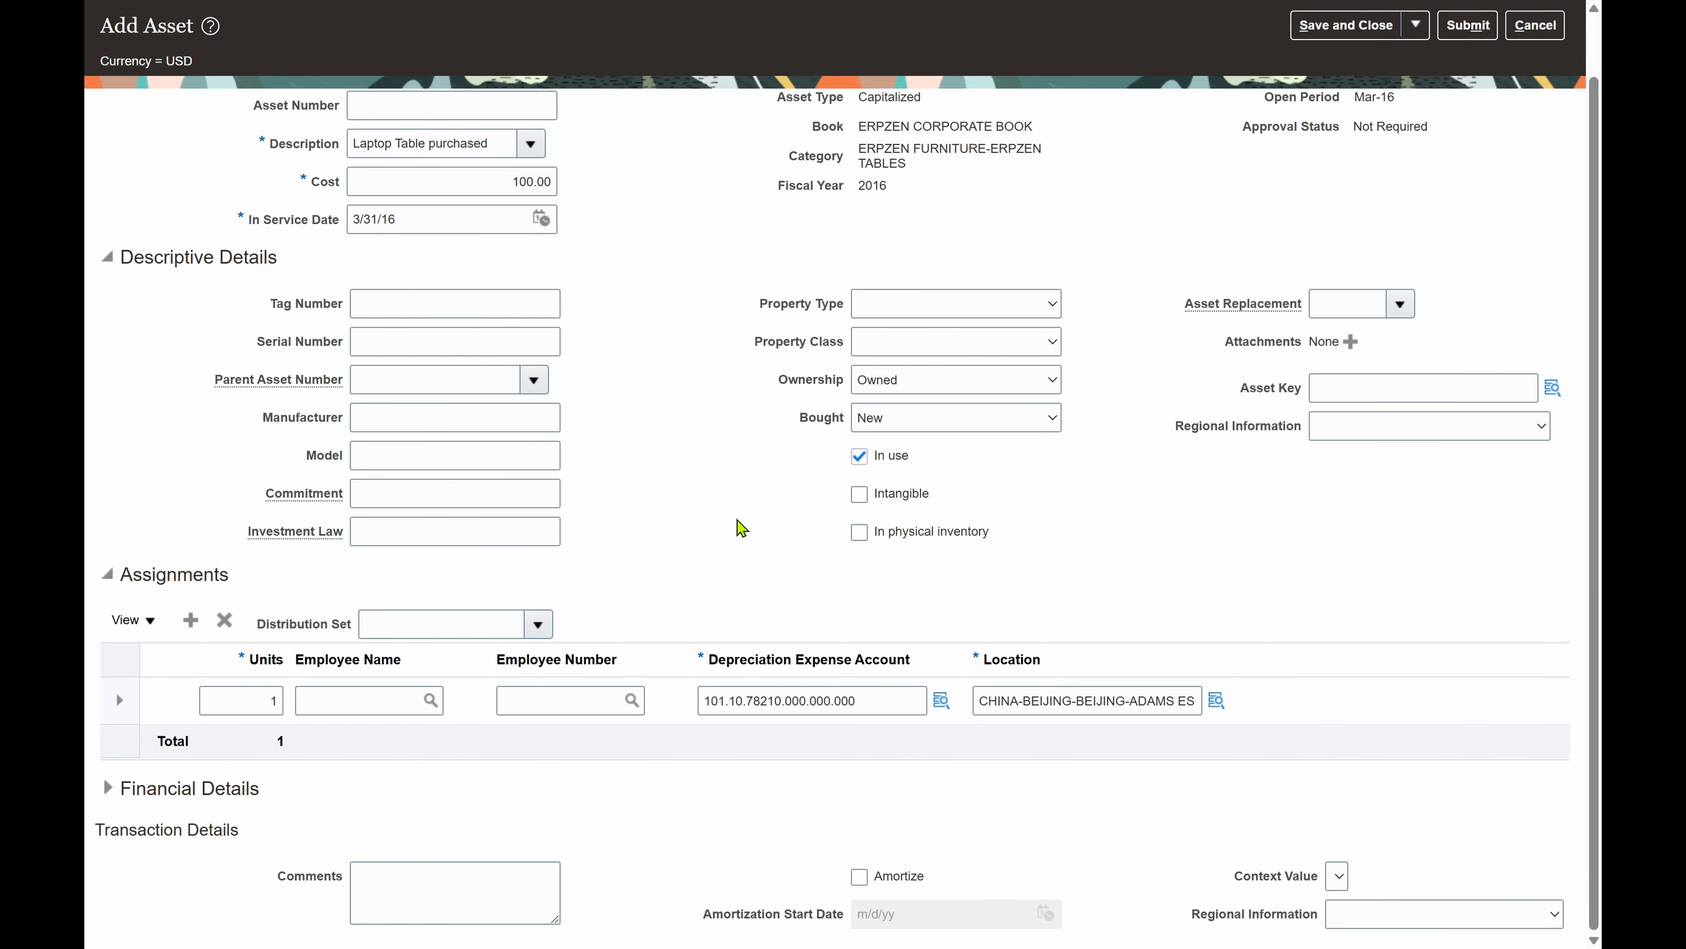
{"action": "scroll", "coordinate": [731, 372], "scroll_direction": "up", "scroll_amount": 1}
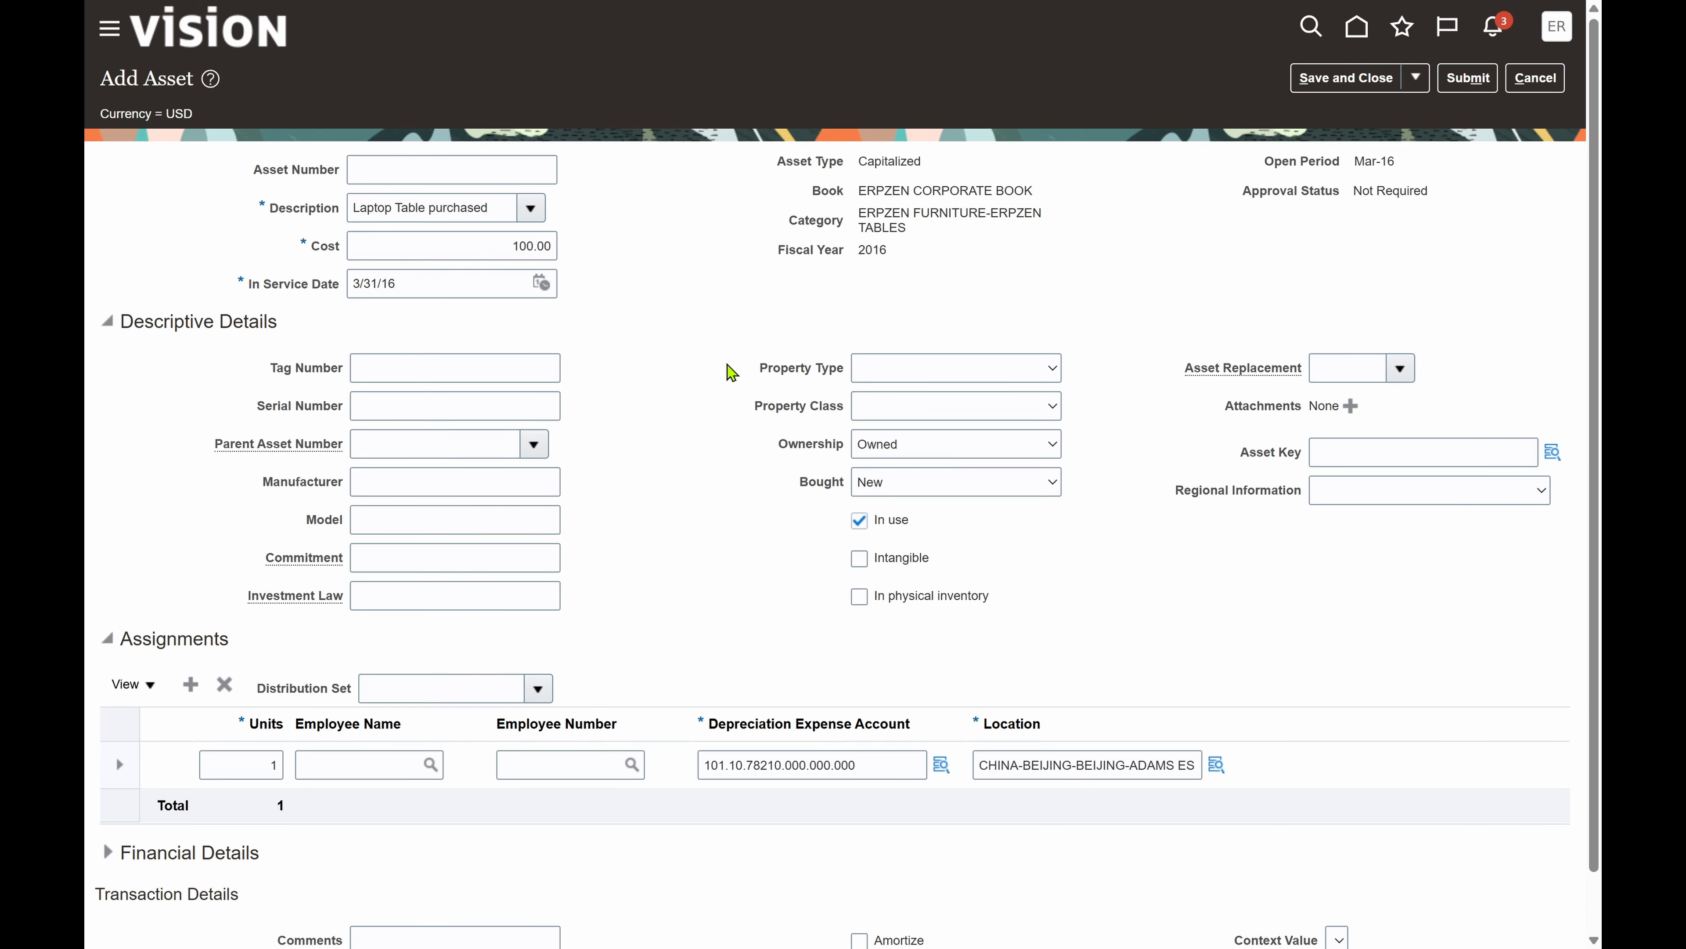
{"action": "left_click_drag", "start_coordinate": [270, 368], "coordinate": [329, 369]}
{"action": "left_click_drag", "start_coordinate": [246, 404], "coordinate": [346, 417]}
{"action": "left_click_drag", "start_coordinate": [660, 329], "coordinate": [414, 405]}
{"action": "left_click", "coordinate": [414, 405]}
{"action": "left_click", "coordinate": [709, 315]}
{"action": "left_click", "coordinate": [482, 169]}
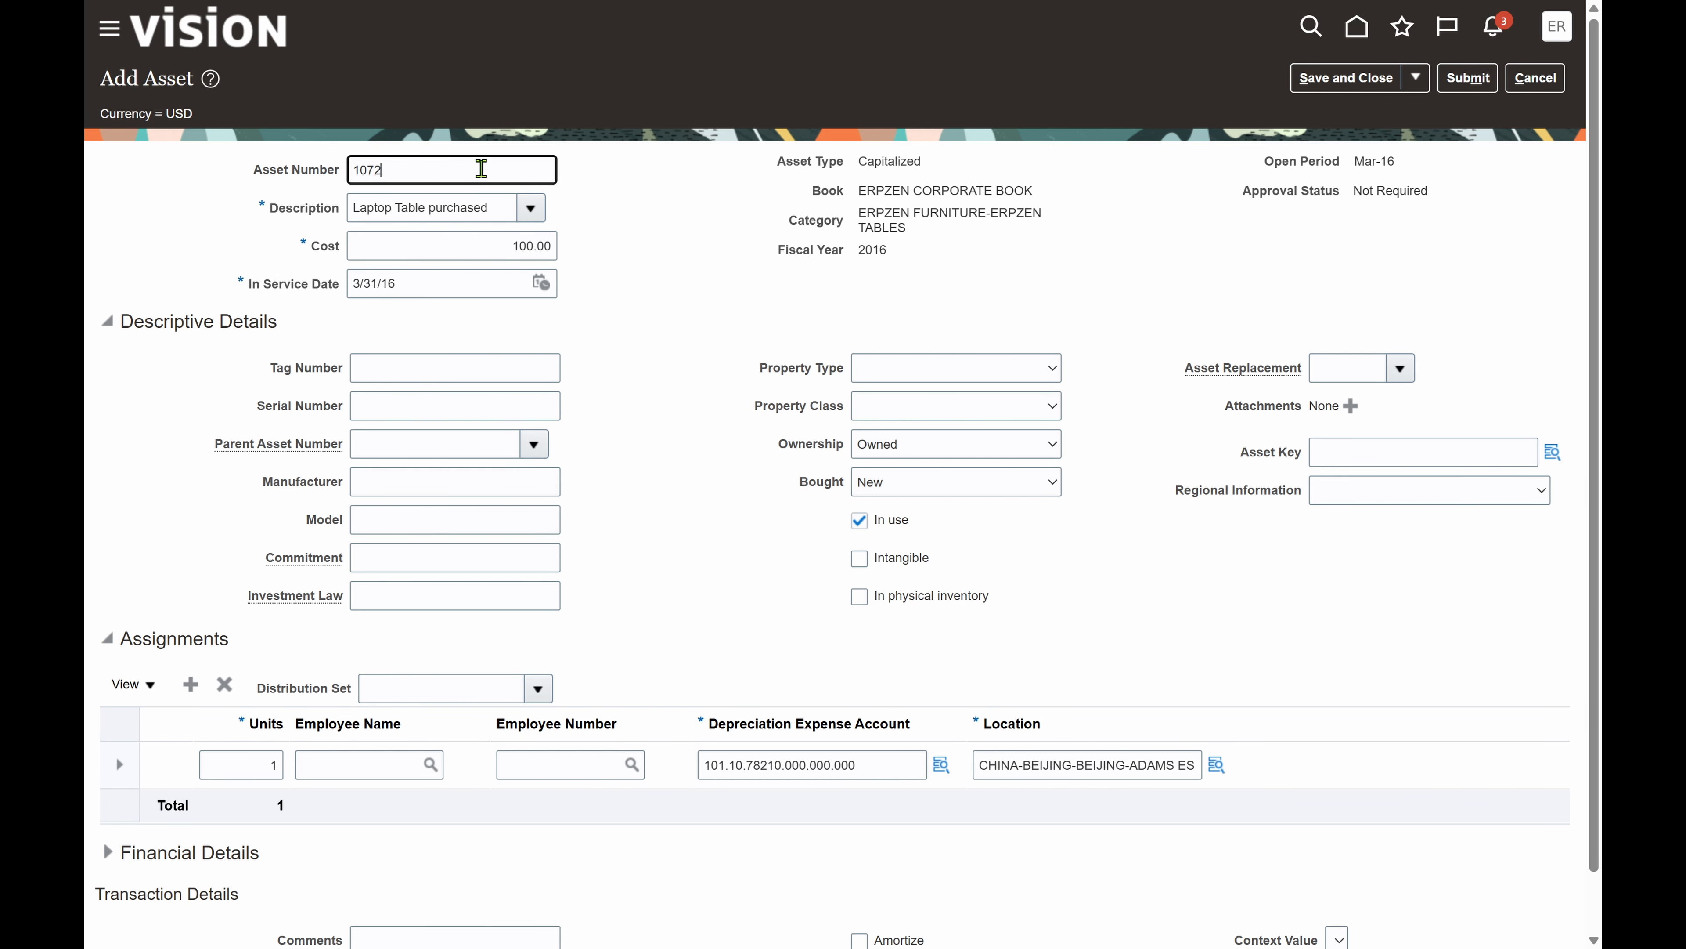
{"action": "left_click", "coordinate": [671, 256]}
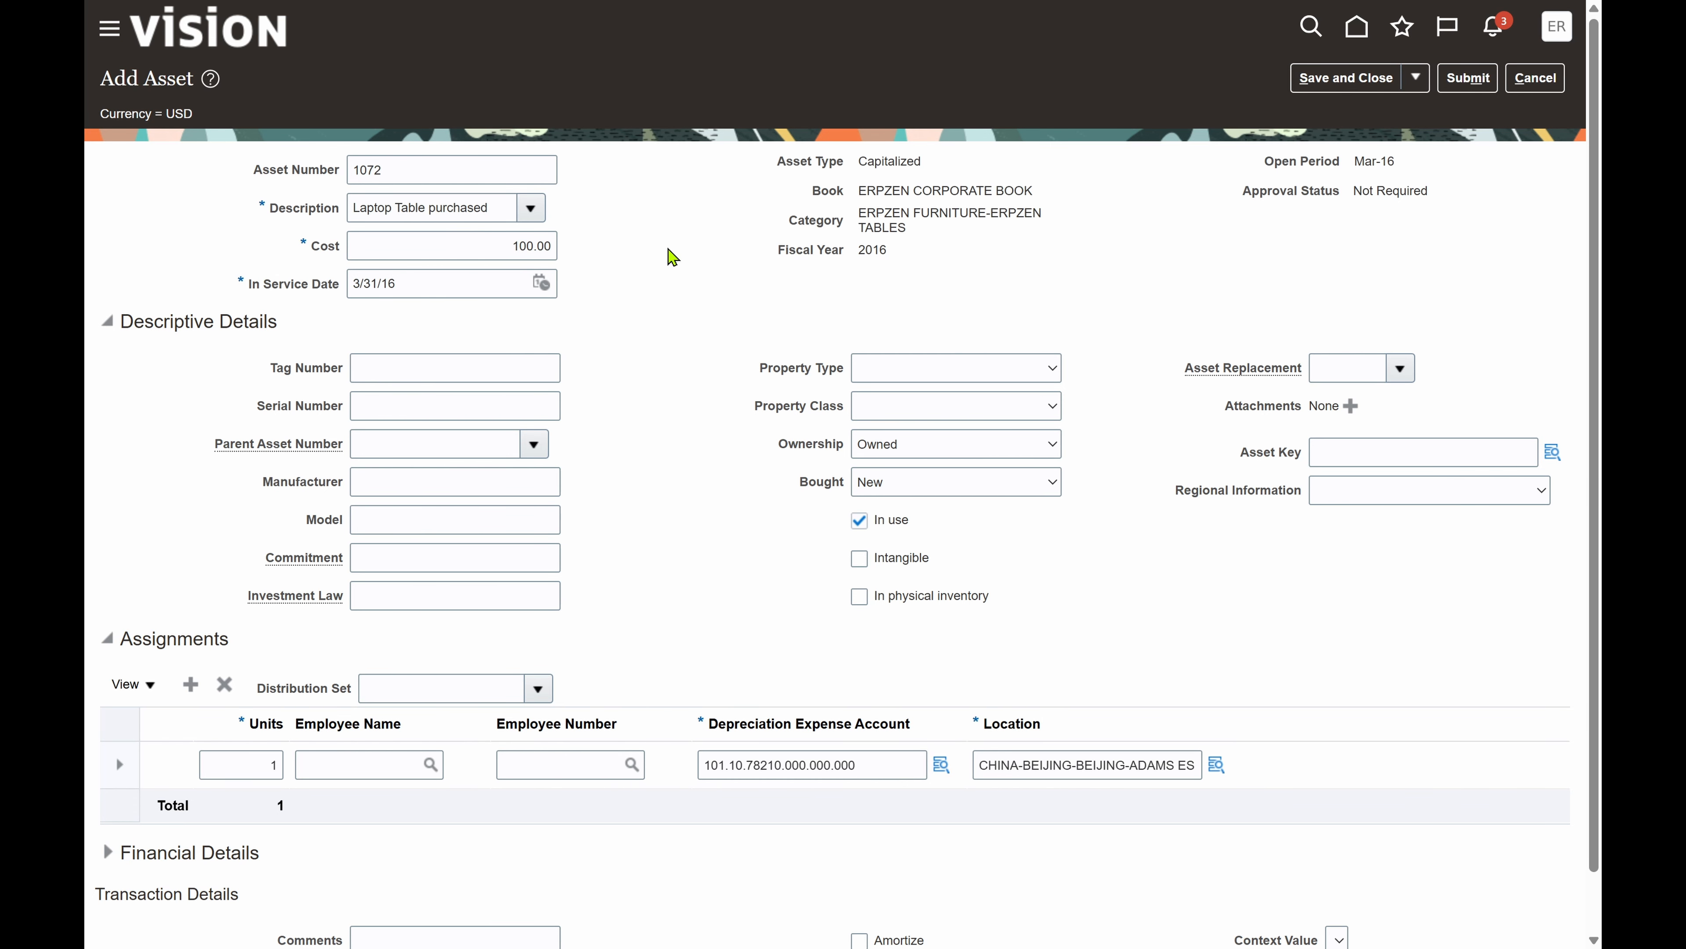
Step: Expand the asset's financial details and review its advanced rules, source lines and revaluation information
{"action": "scroll", "coordinate": [803, 465], "scroll_direction": "down", "scroll_amount": 1}
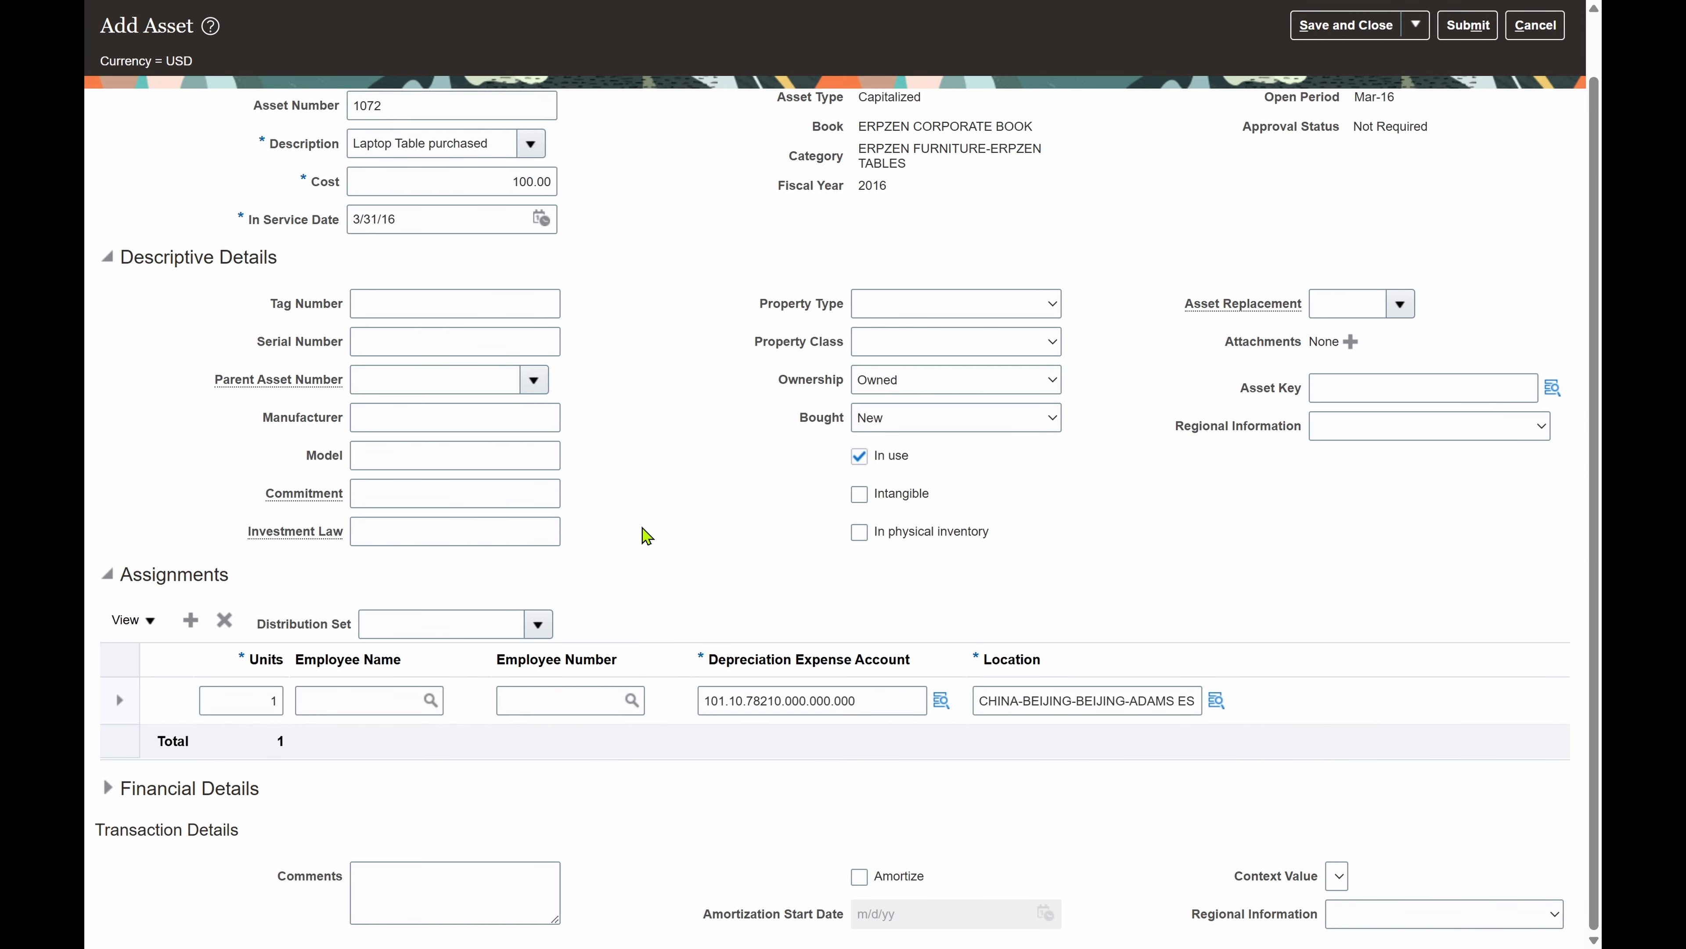
{"action": "left_click", "coordinate": [110, 787]}
{"action": "scroll", "coordinate": [661, 760], "scroll_direction": "down", "scroll_amount": 6}
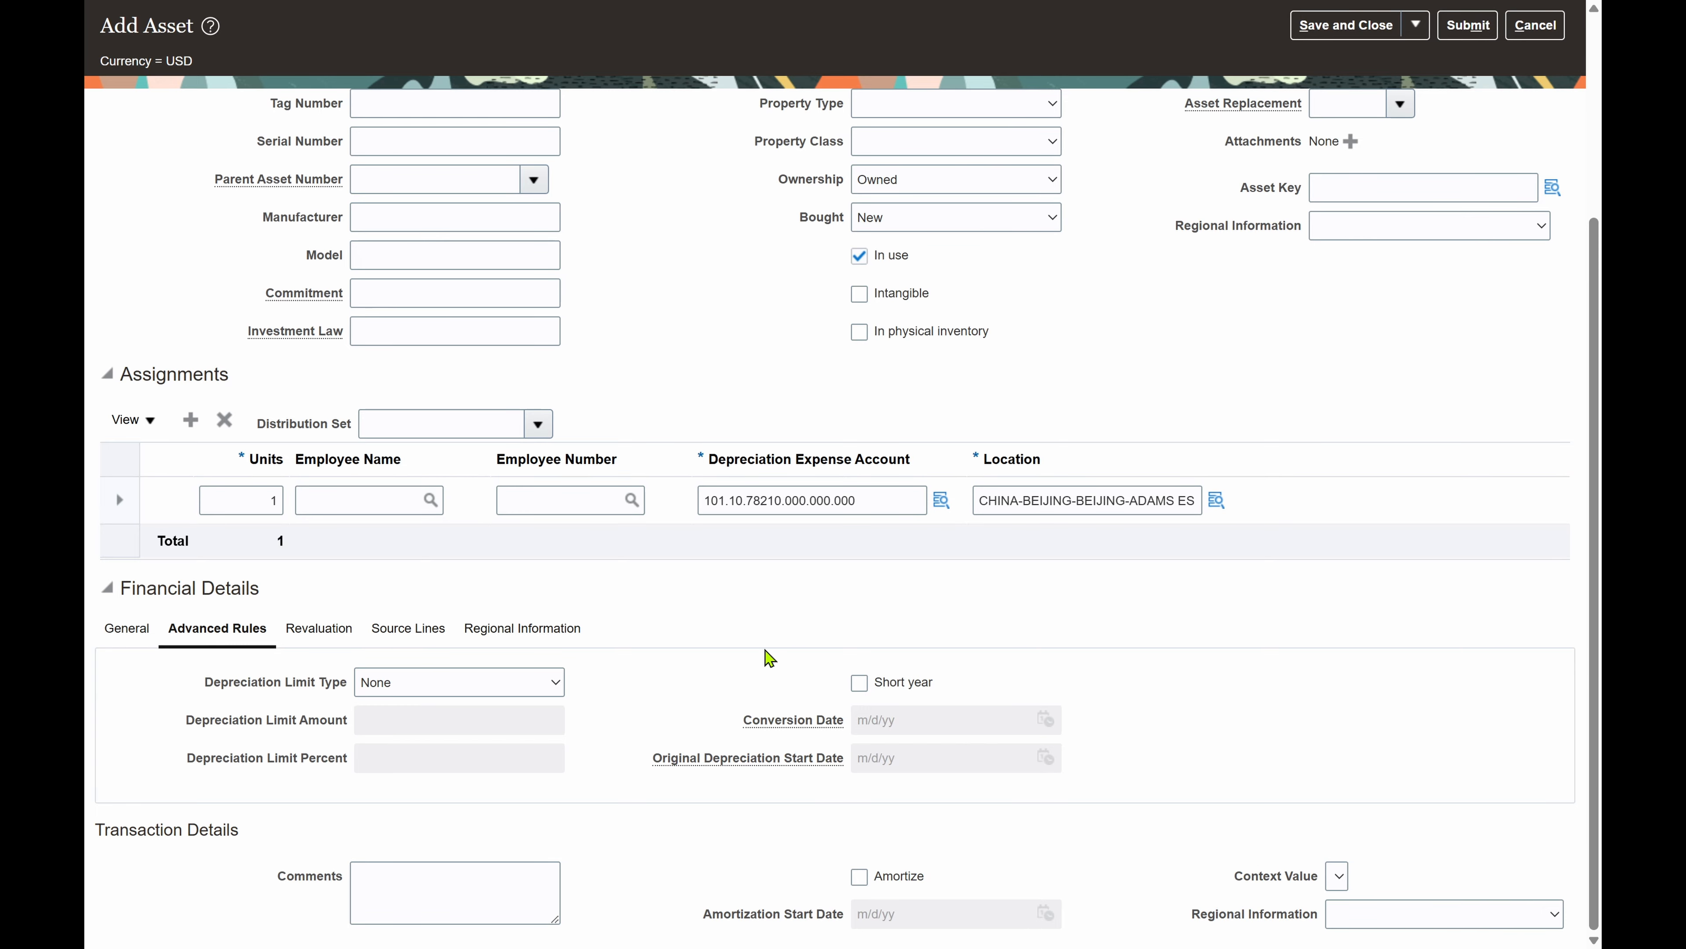
{"action": "left_click", "coordinate": [426, 630]}
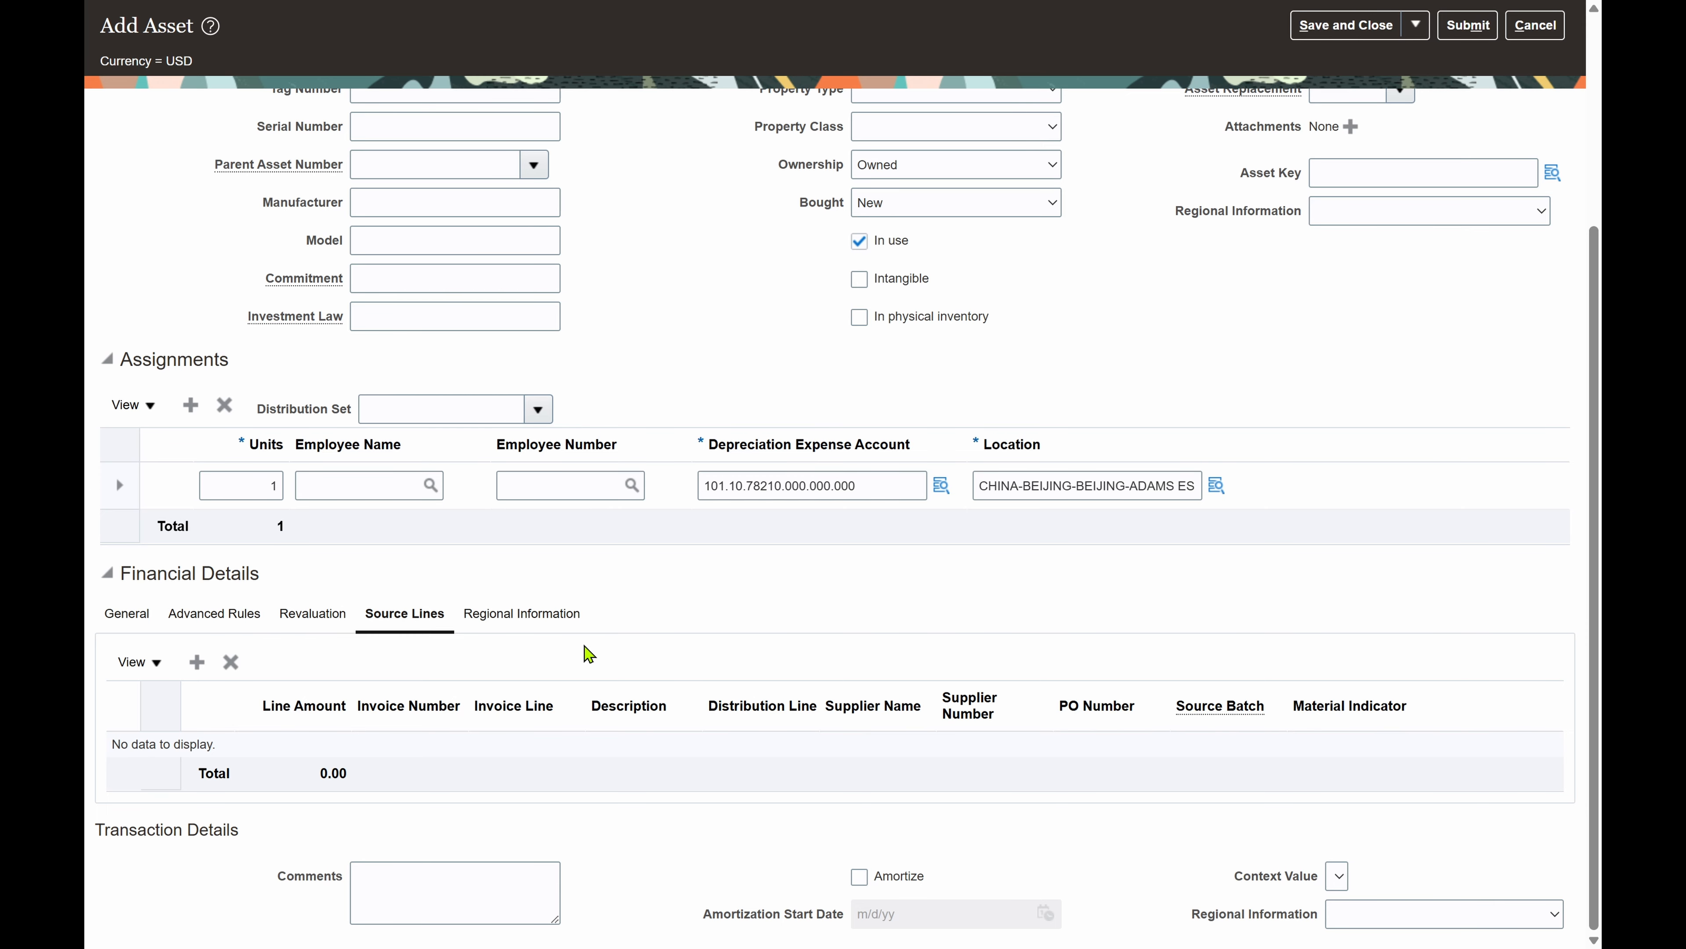
{"action": "left_click", "coordinate": [312, 612]}
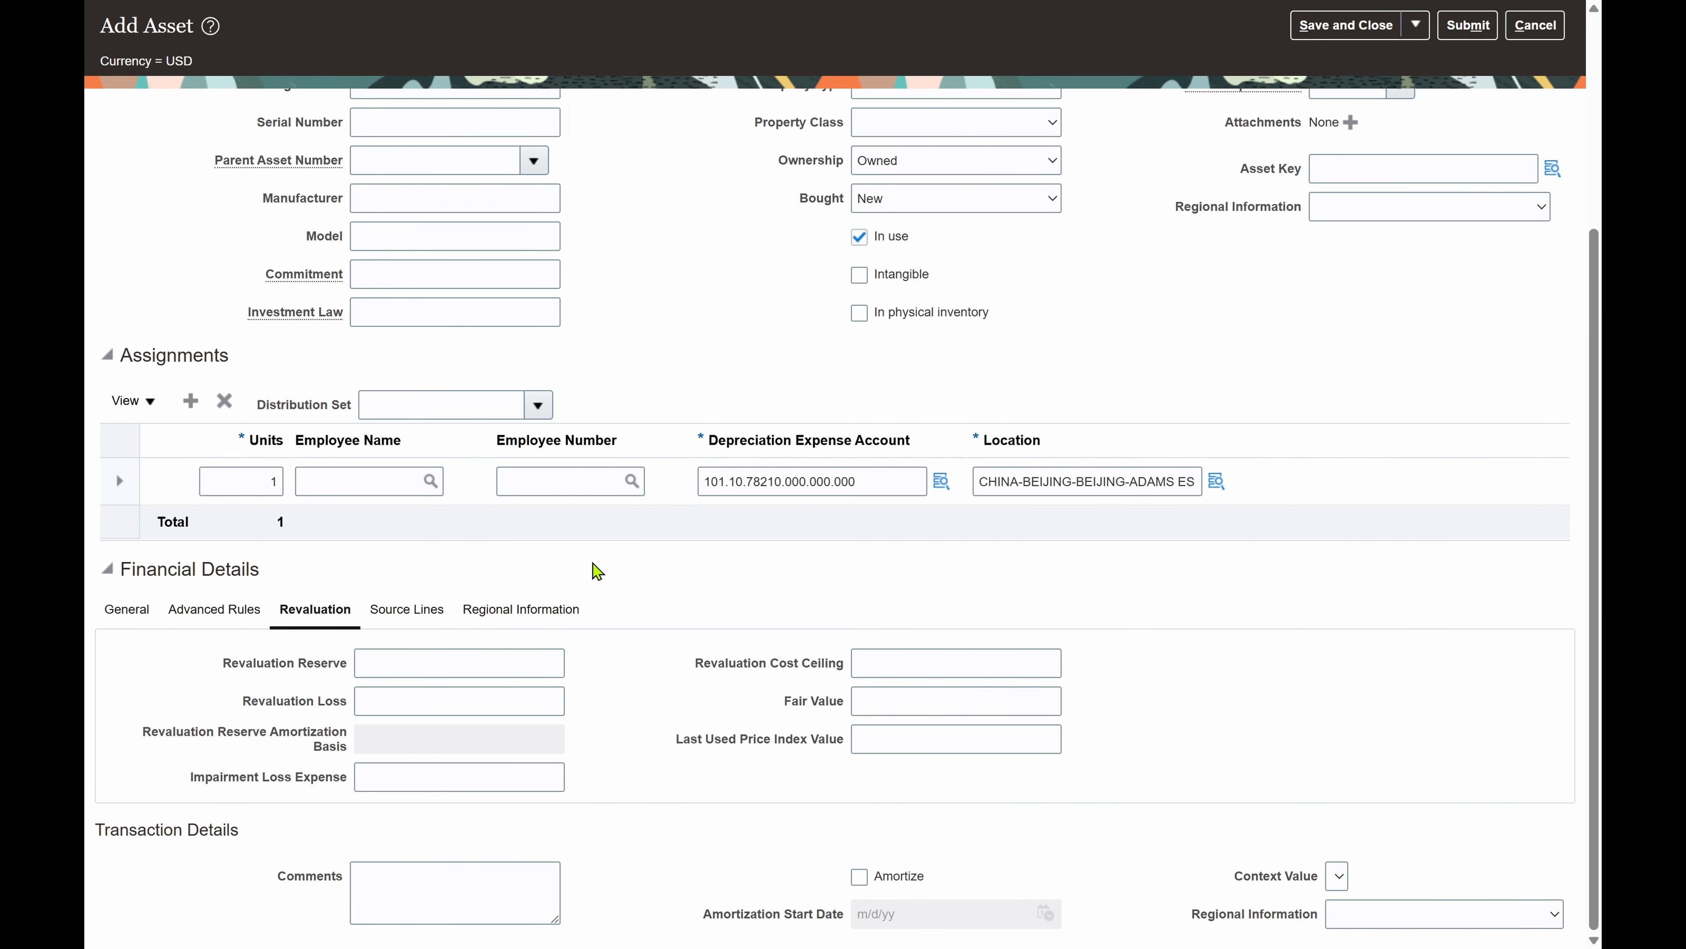
{"action": "left_click", "coordinate": [236, 616]}
{"action": "scroll", "coordinate": [748, 595], "scroll_direction": "up", "scroll_amount": 4}
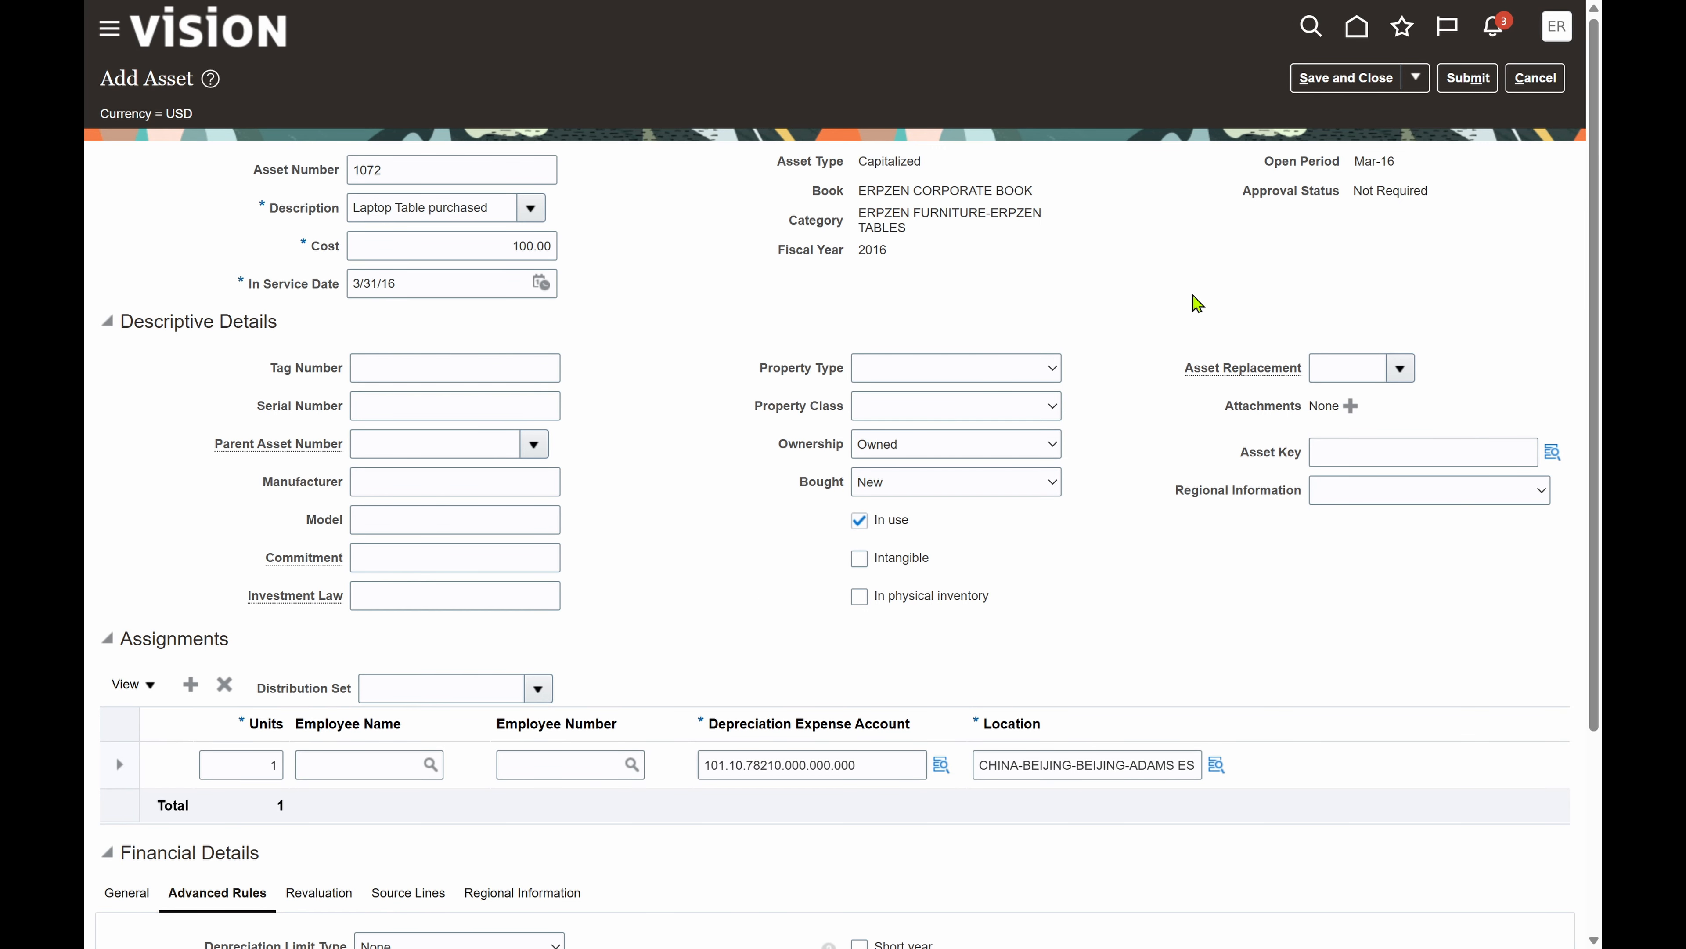
Step: Save the Laptop Table asset, acknowledge the confirmation and submit the addition
{"action": "left_click", "coordinate": [1415, 78]}
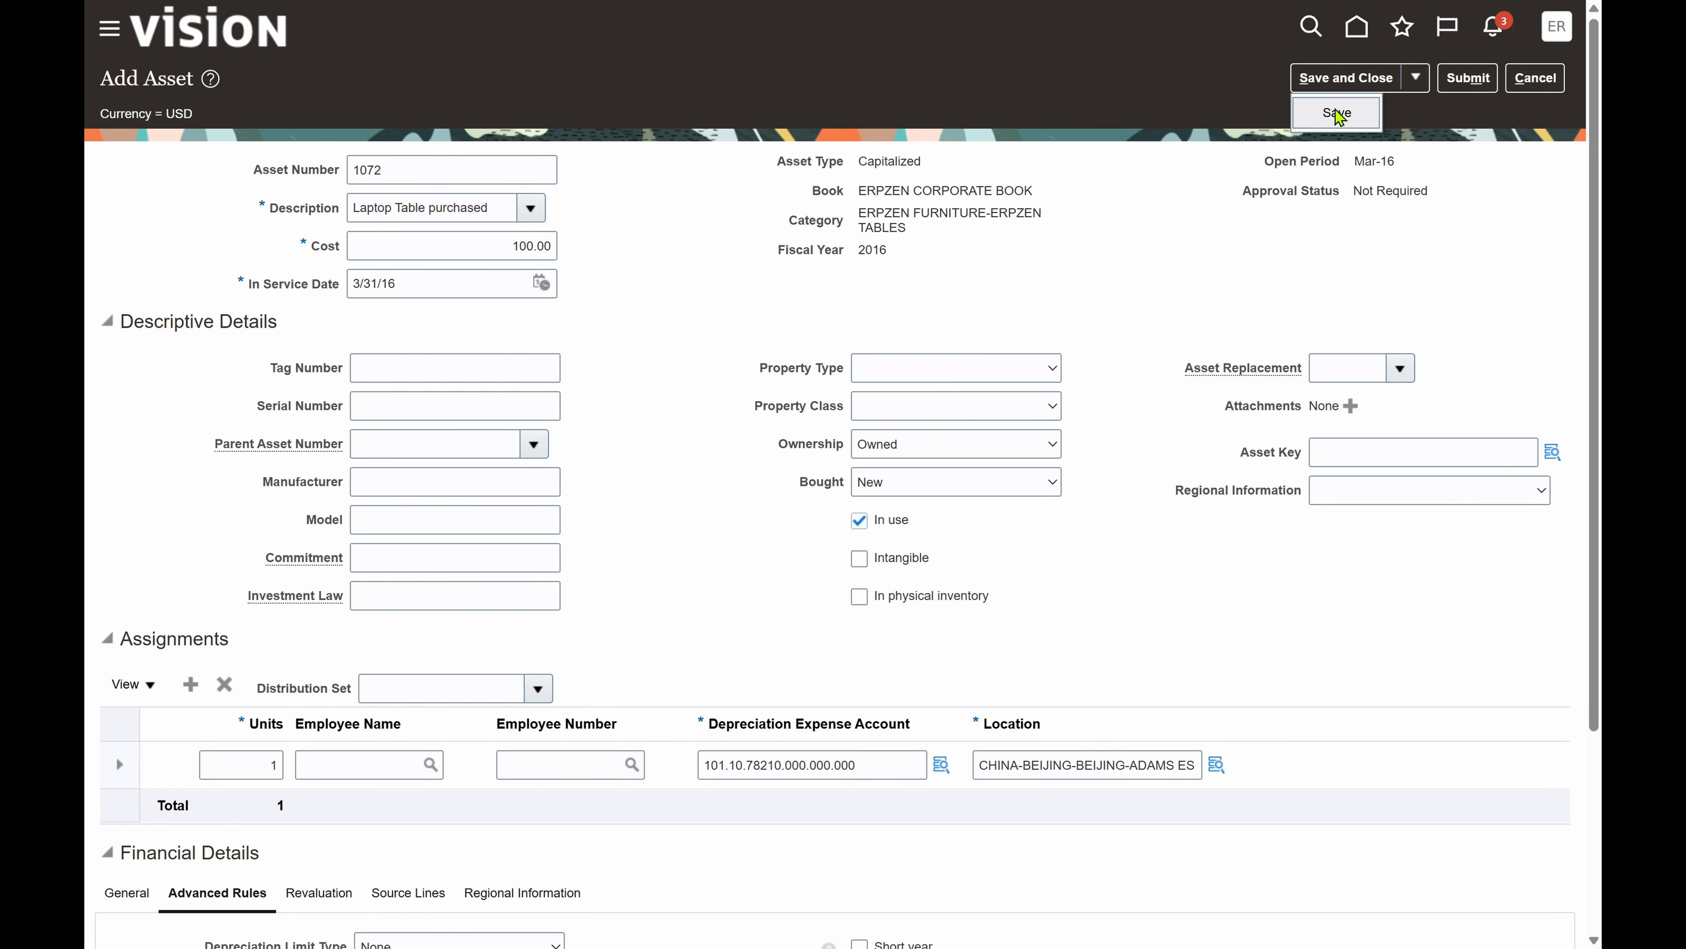
{"action": "left_click", "coordinate": [1344, 113]}
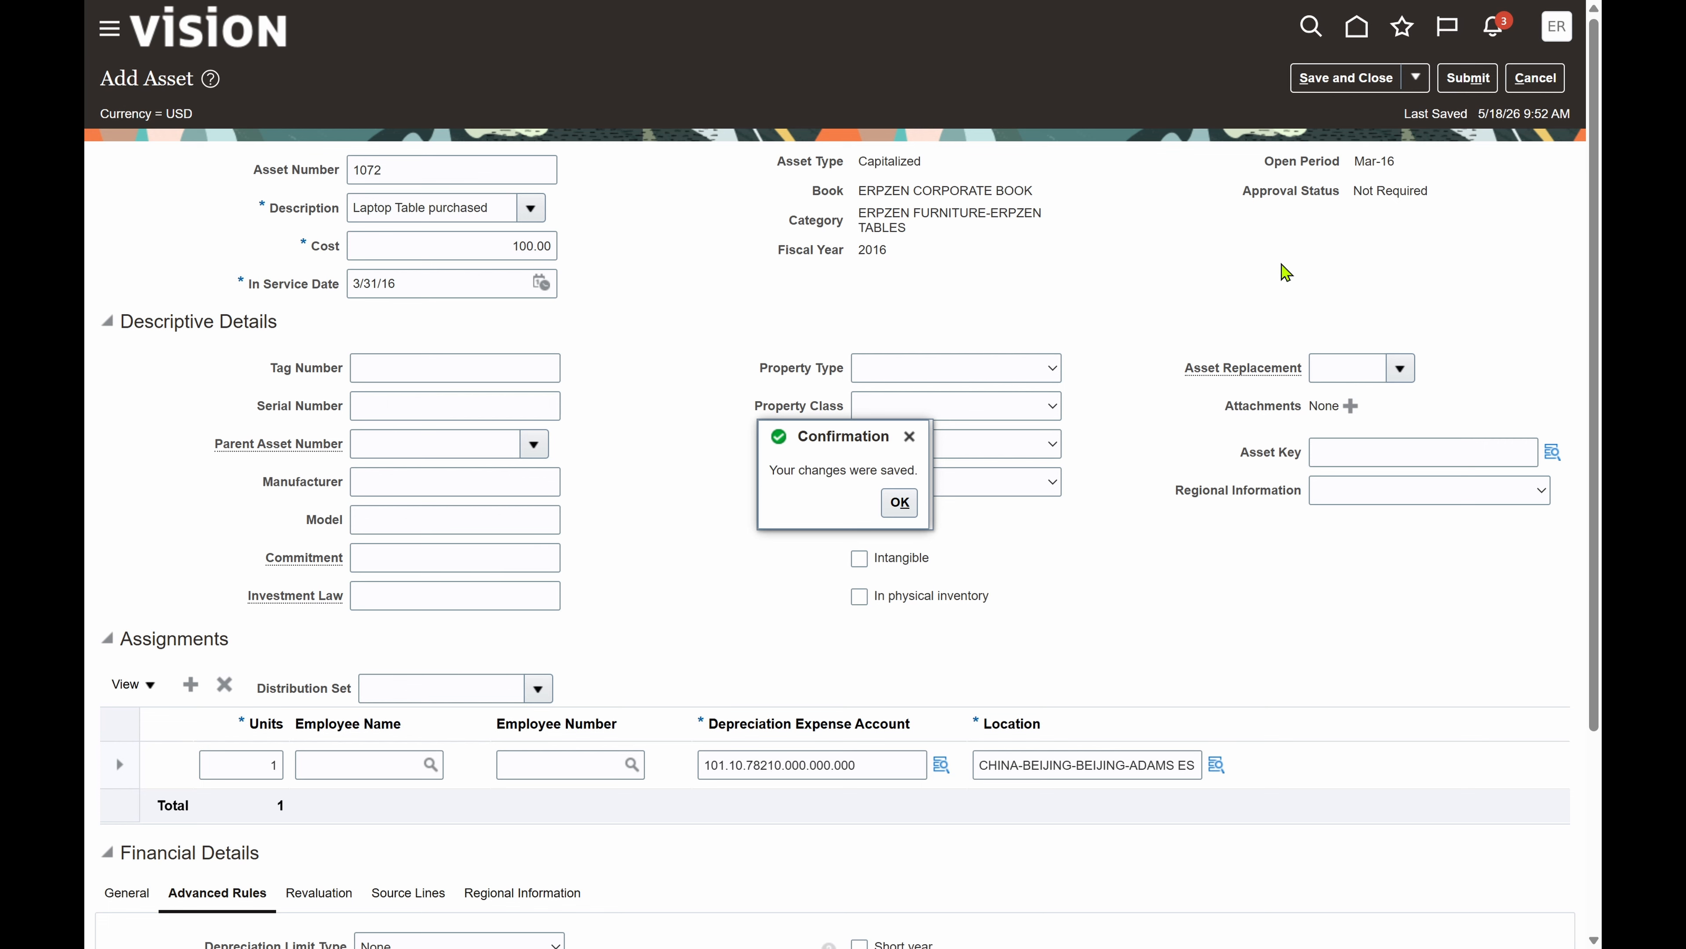
{"action": "left_click", "coordinate": [900, 502]}
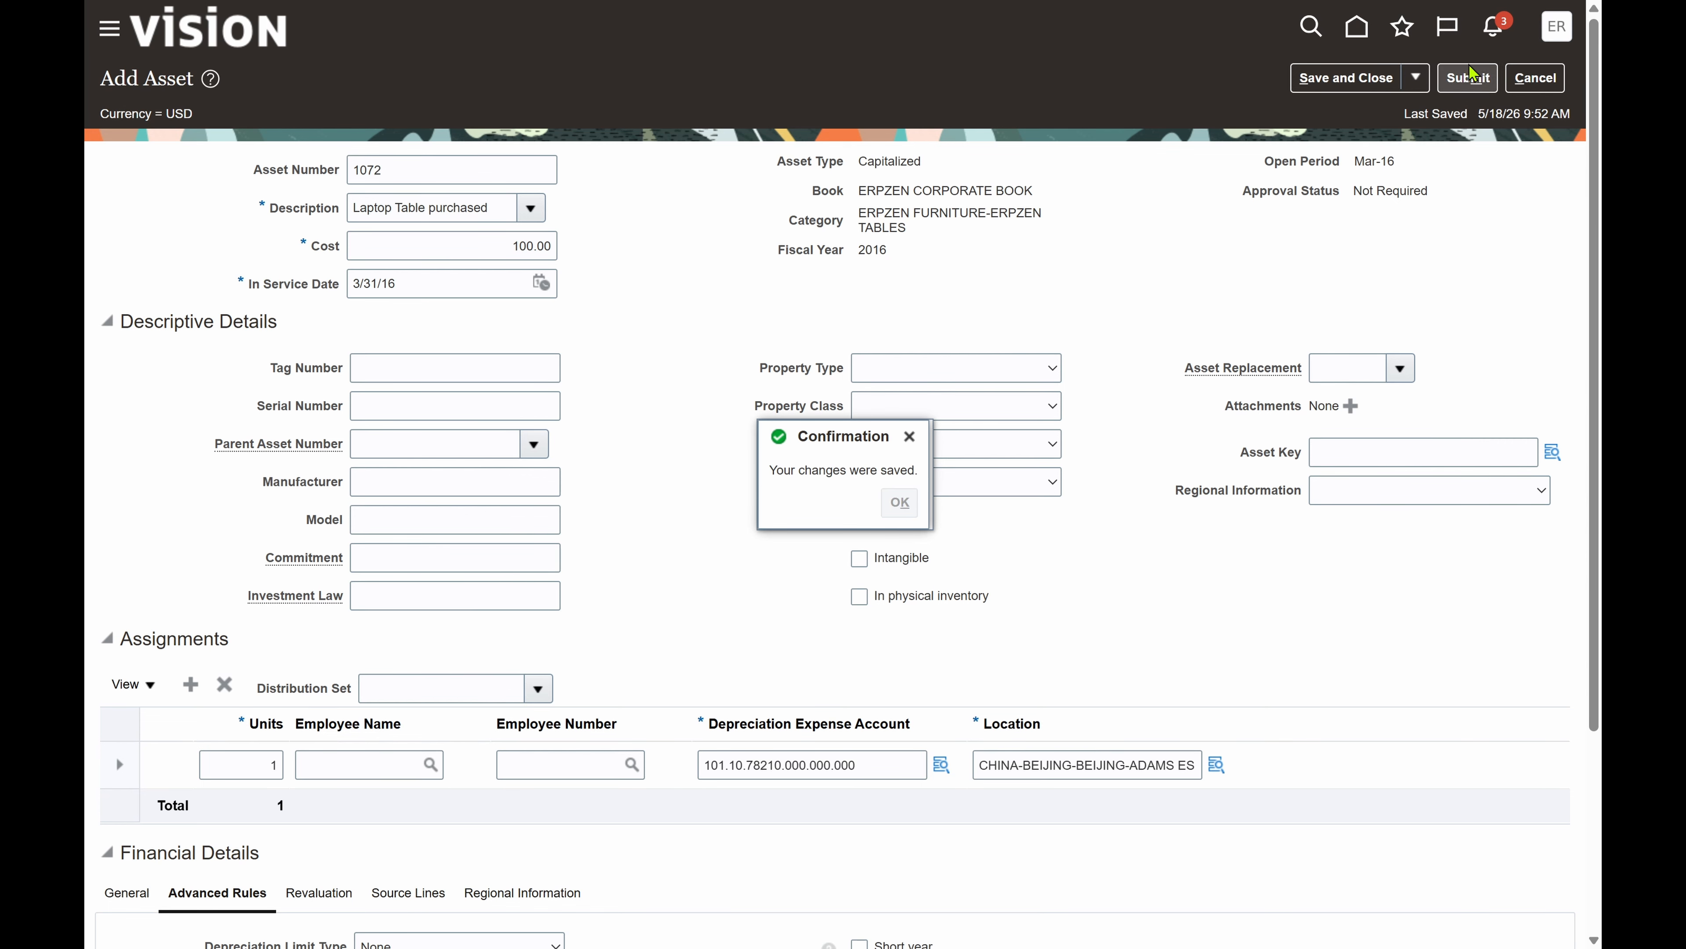
{"action": "left_click", "coordinate": [1469, 79]}
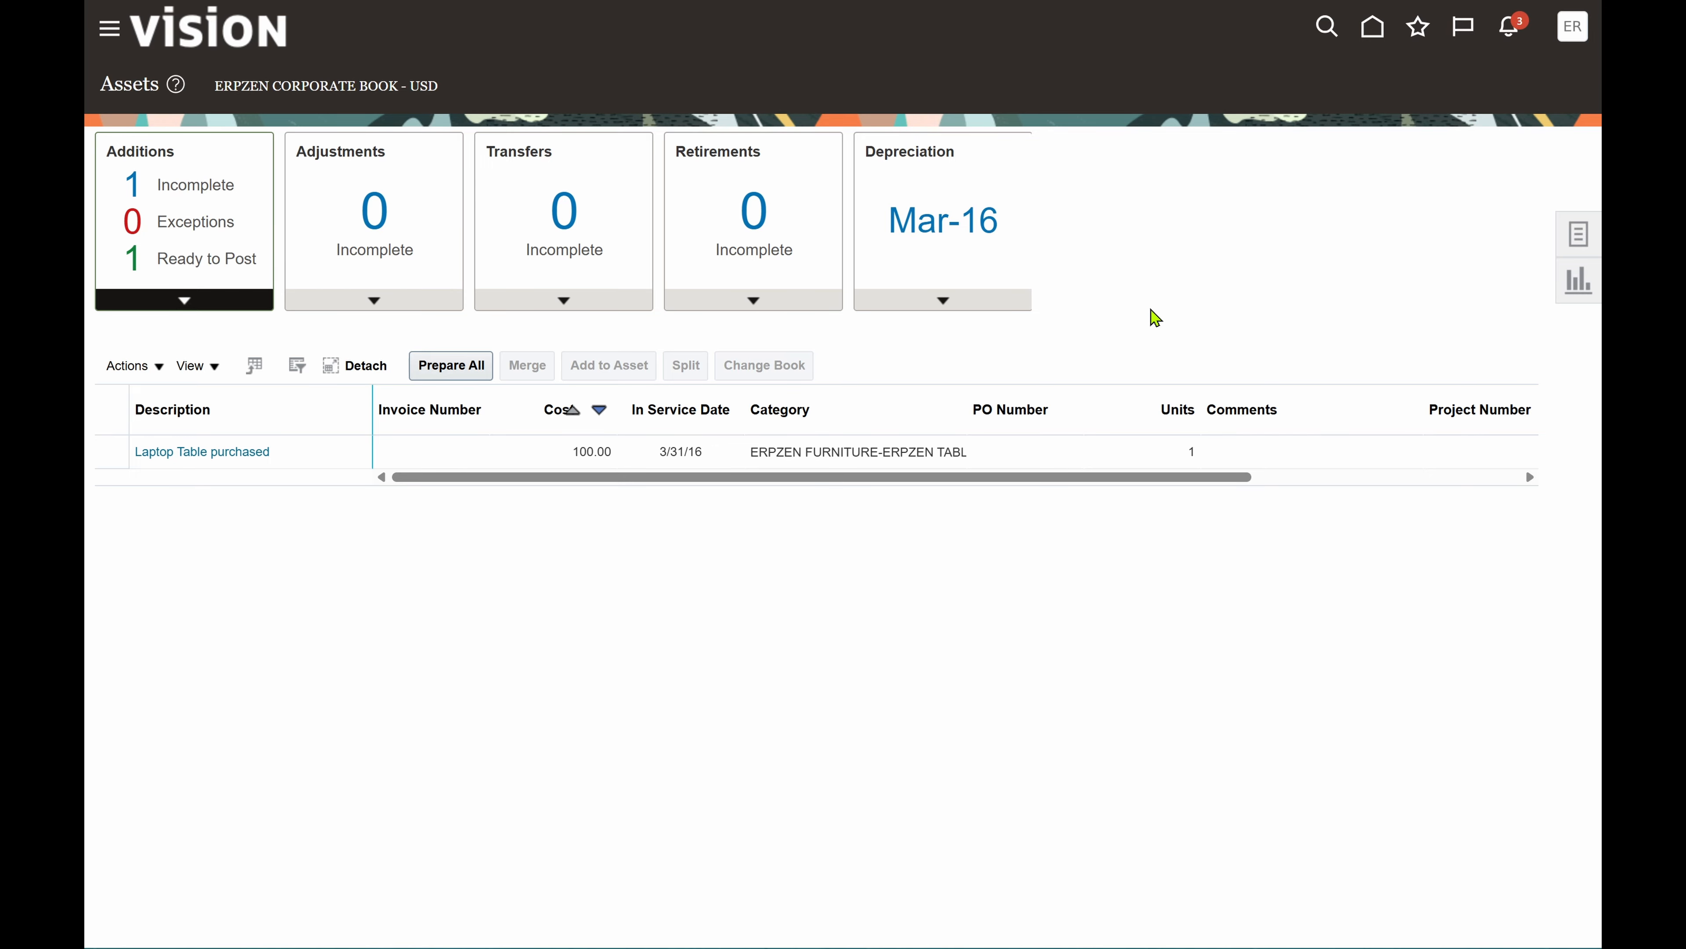
Step: Open Monitor Processes from the recent items, refresh the process list and check the latest Post Online Assets Transactions run
{"action": "left_click", "coordinate": [486, 459]}
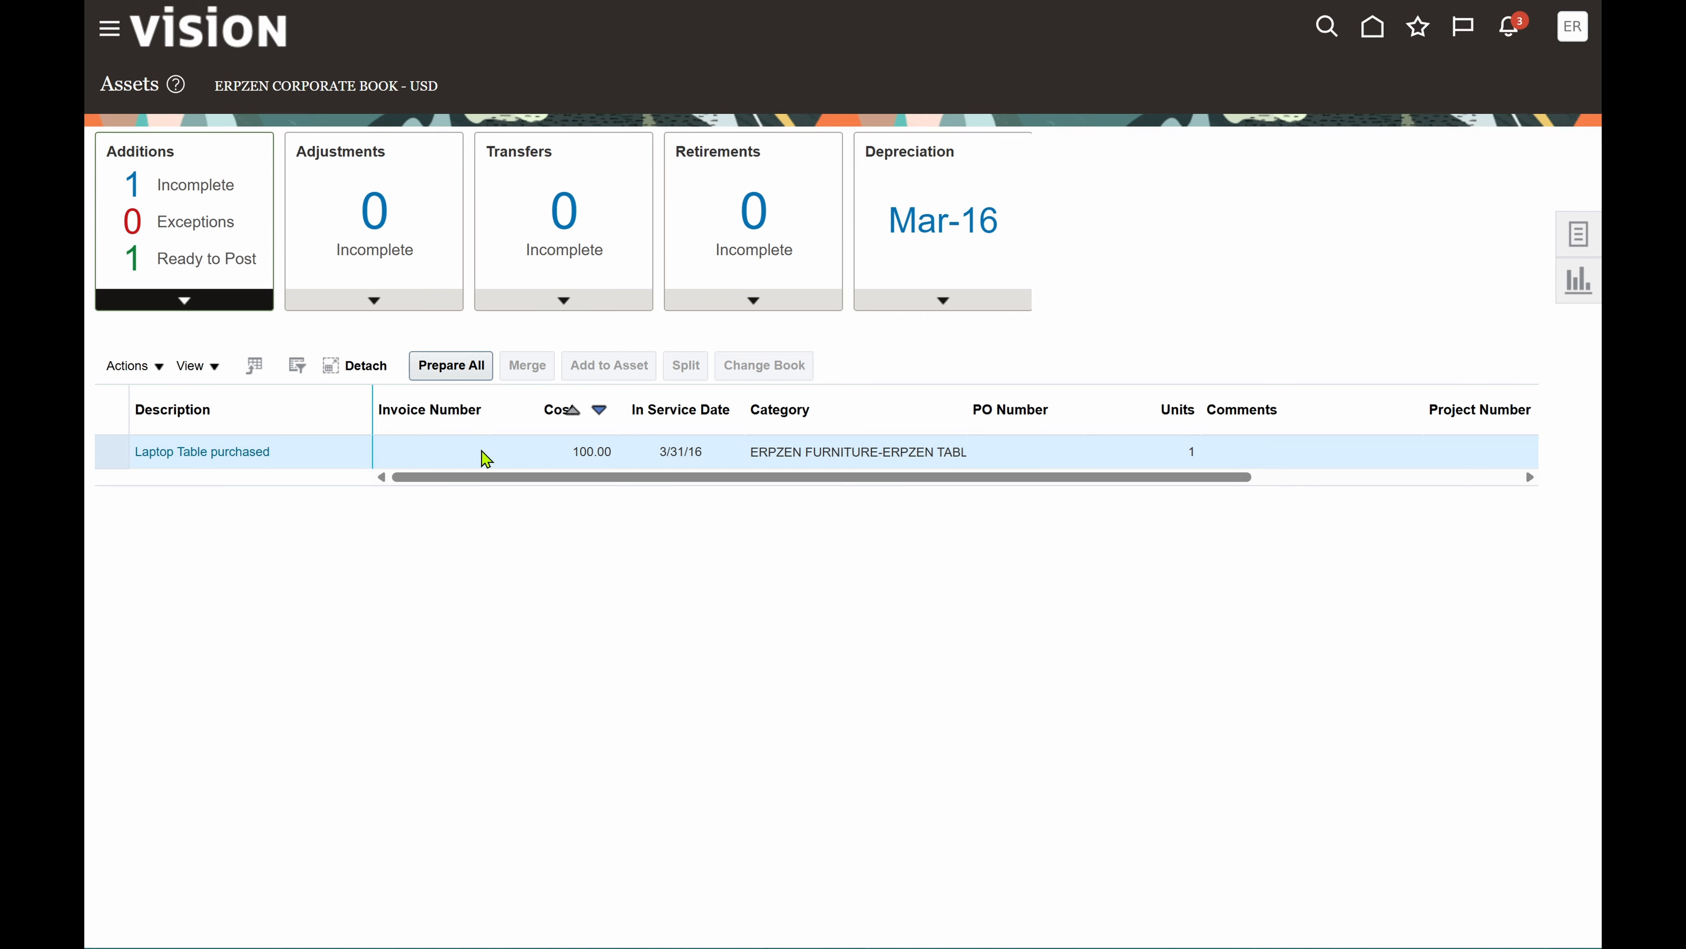
{"action": "left_click", "coordinate": [1418, 28]}
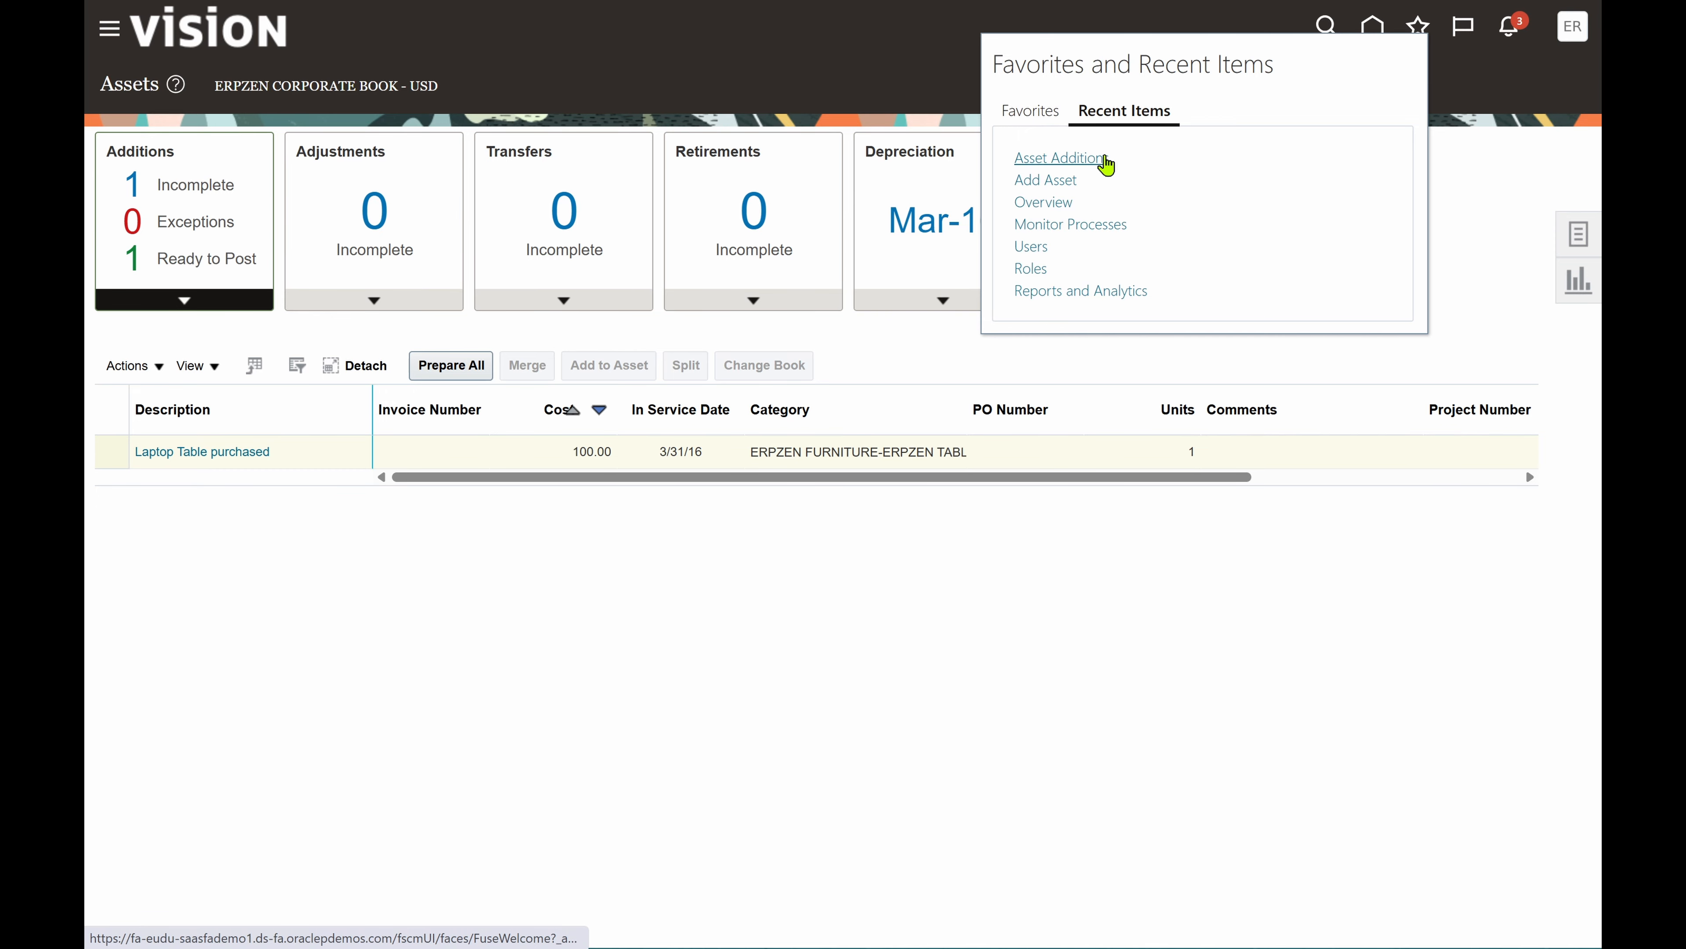
{"action": "left_click", "coordinate": [1082, 225]}
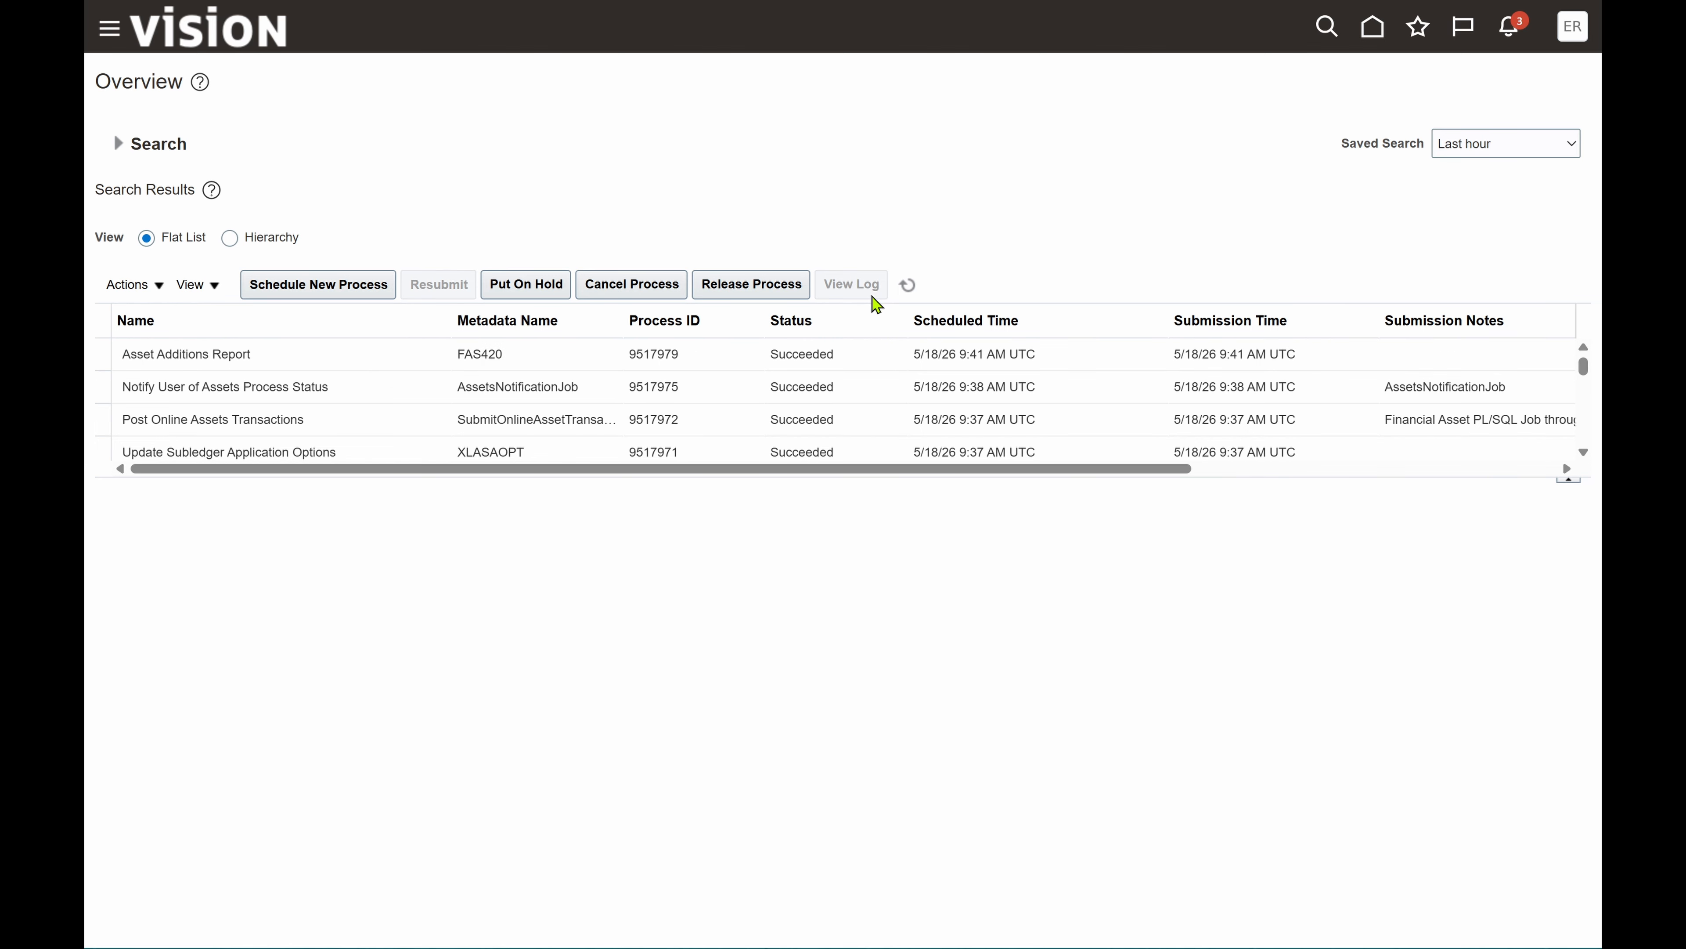
{"action": "left_click", "coordinate": [908, 287]}
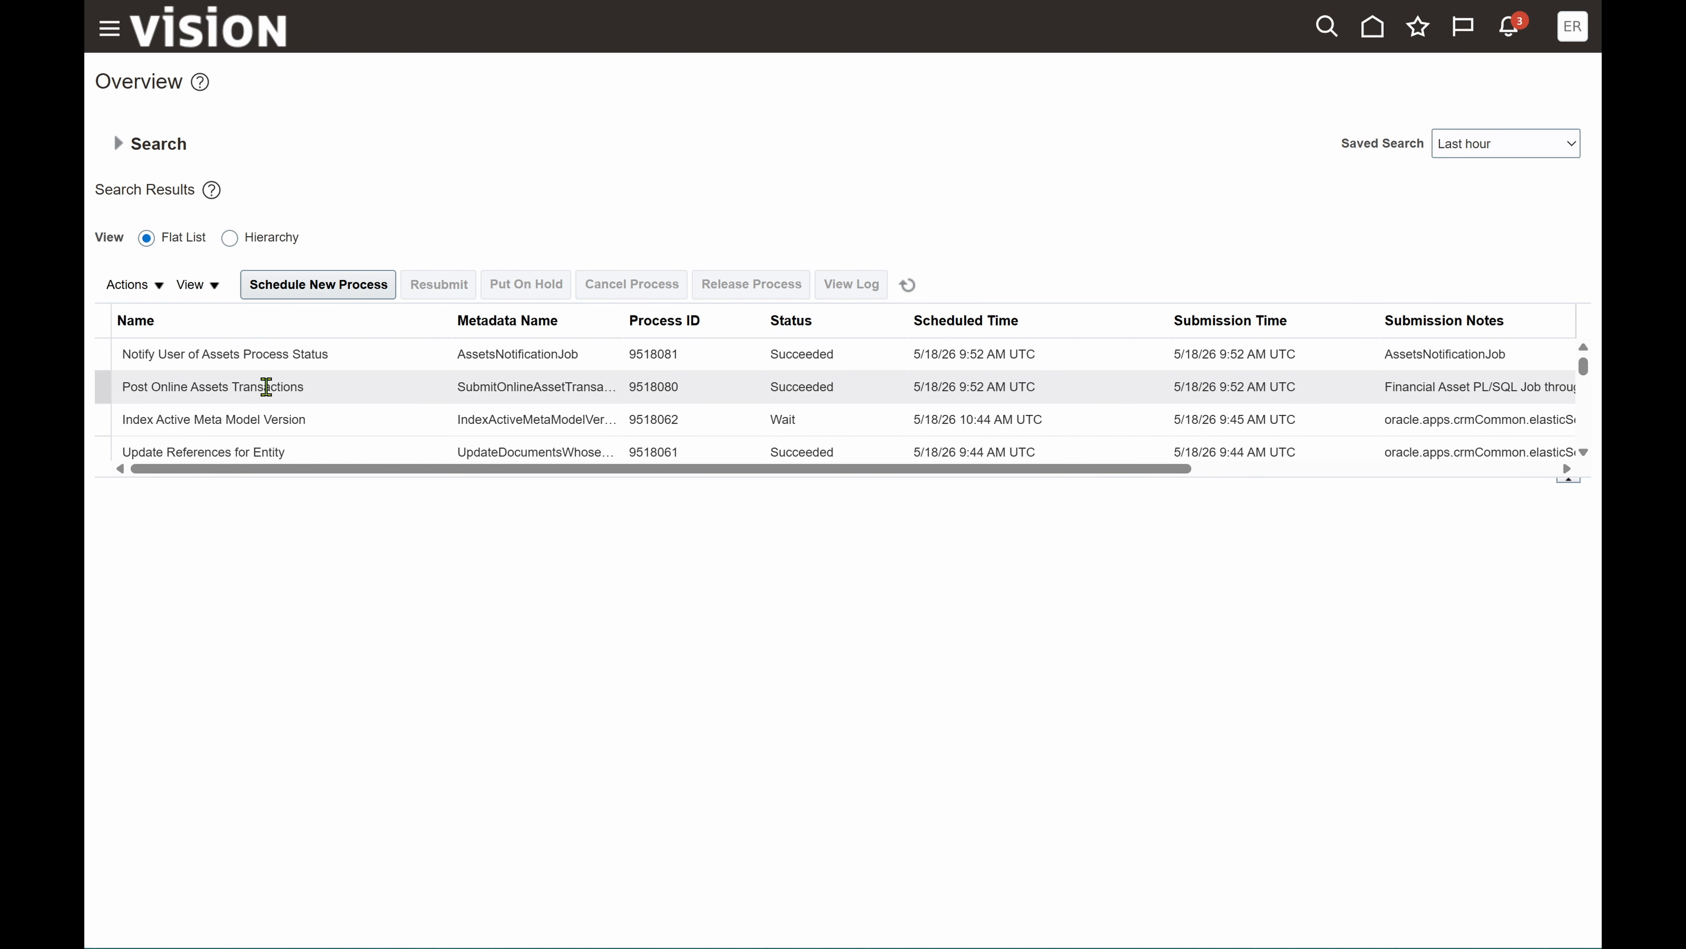
{"action": "left_click", "coordinate": [266, 387]}
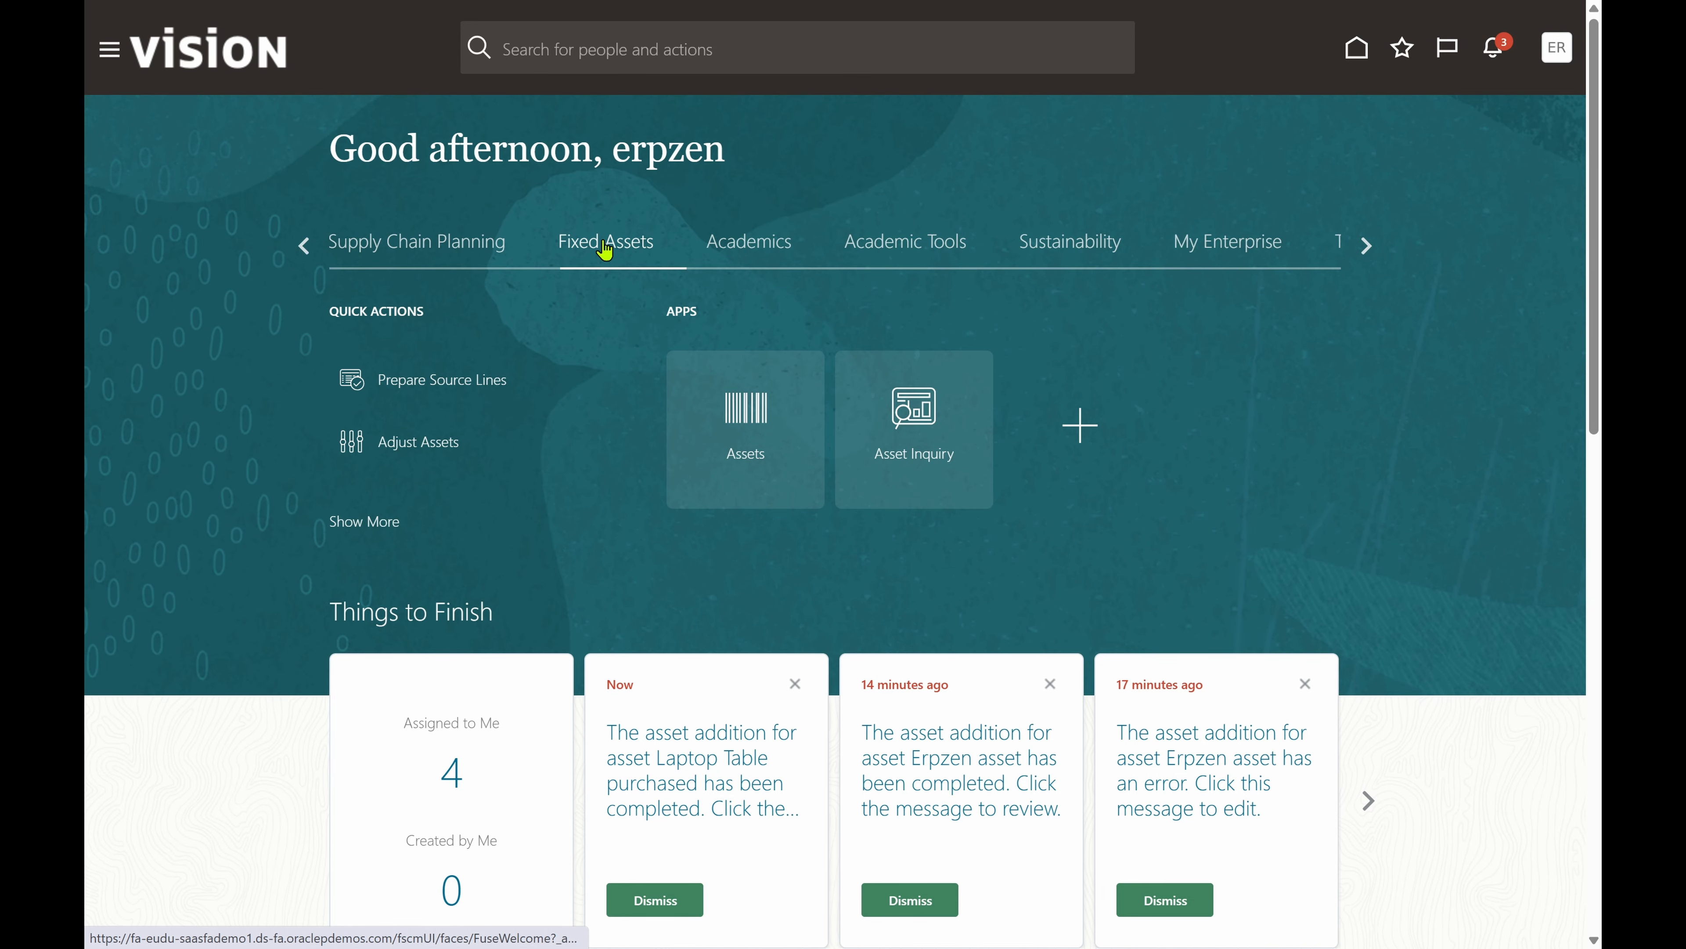
Step: Reopen the Assets work area from Fixed Assets to check the additions, and display its task list
{"action": "left_click", "coordinate": [761, 435]}
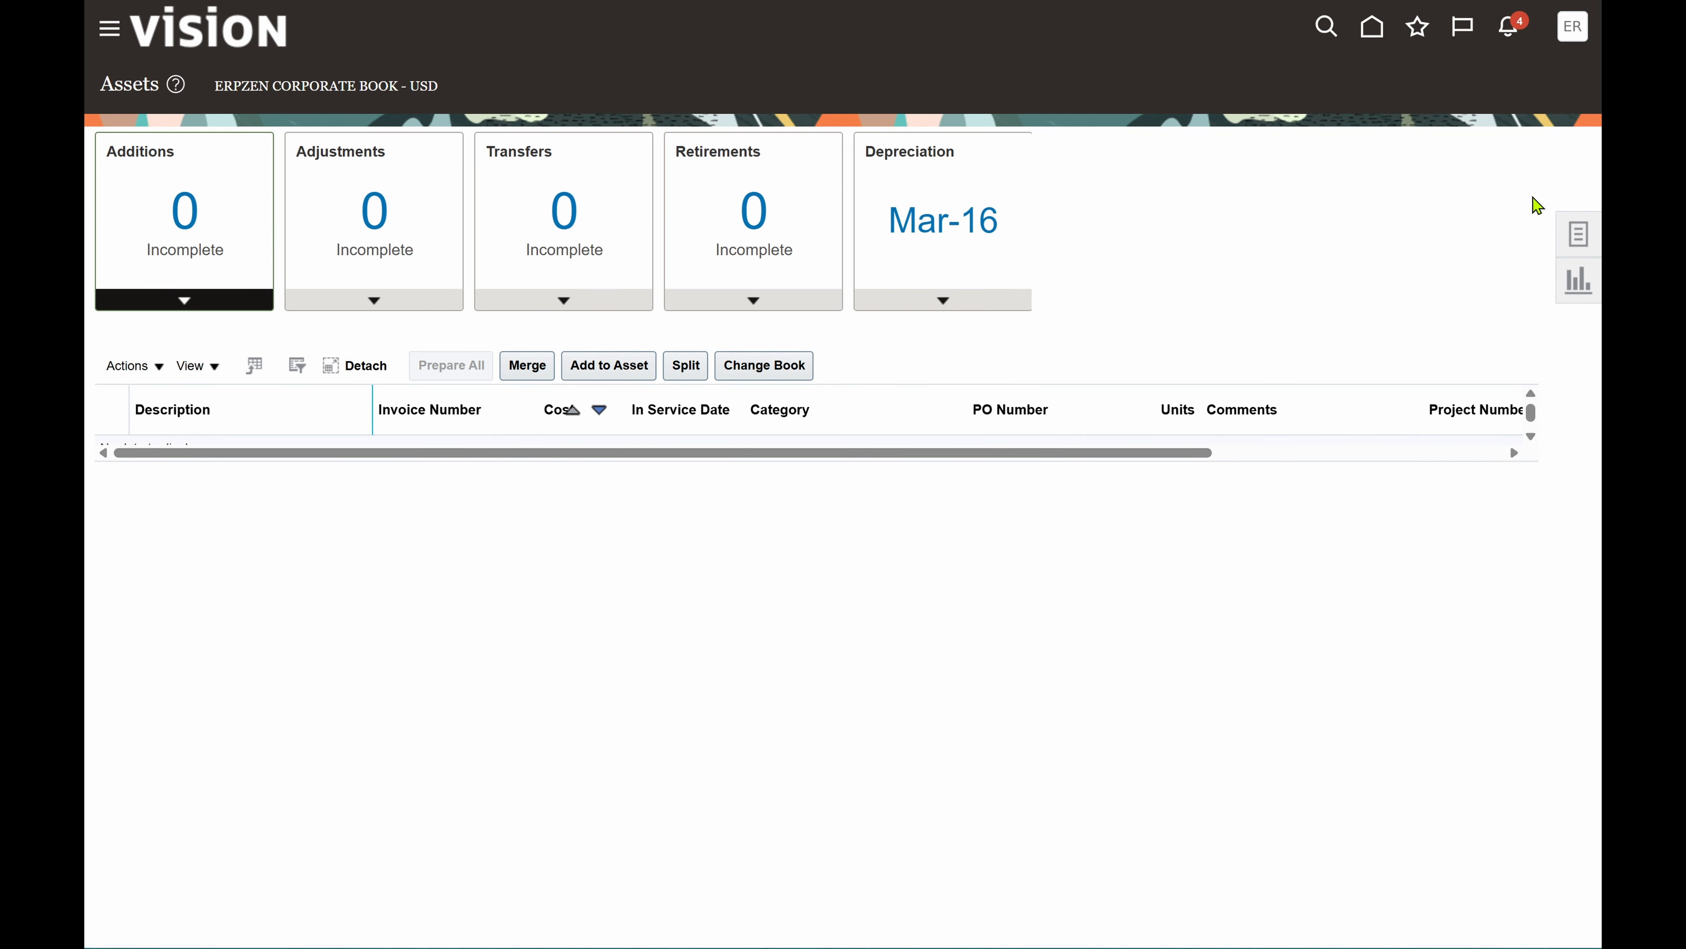
{"action": "left_click", "coordinate": [1578, 234]}
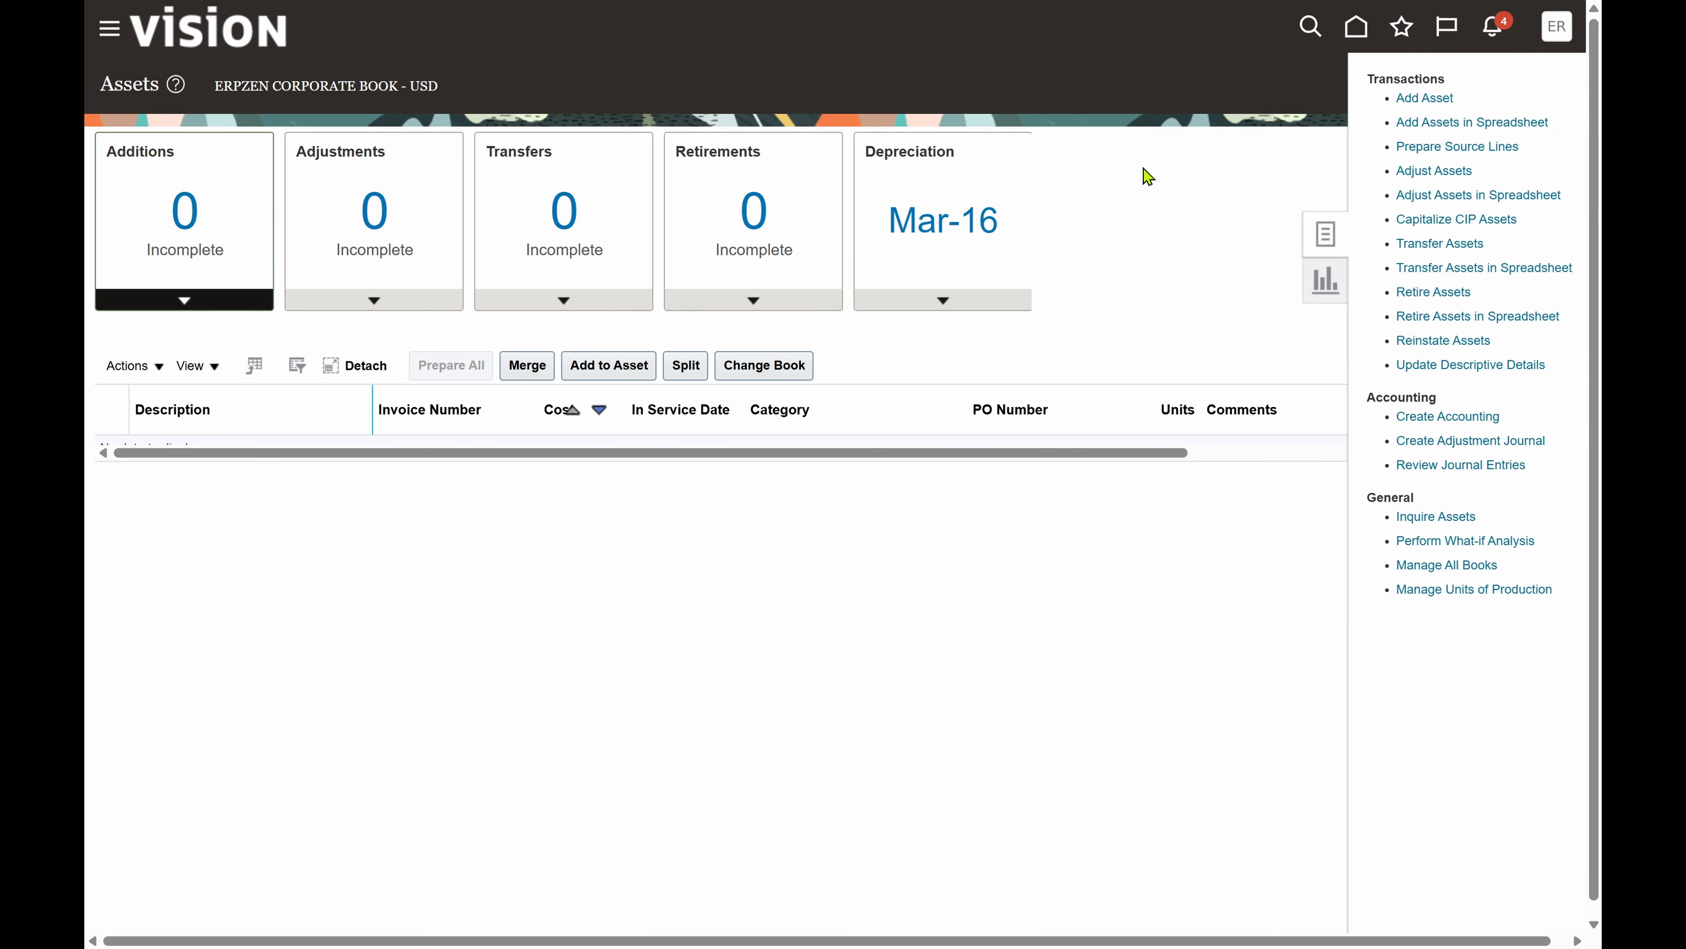
{"action": "left_click", "coordinate": [1162, 254]}
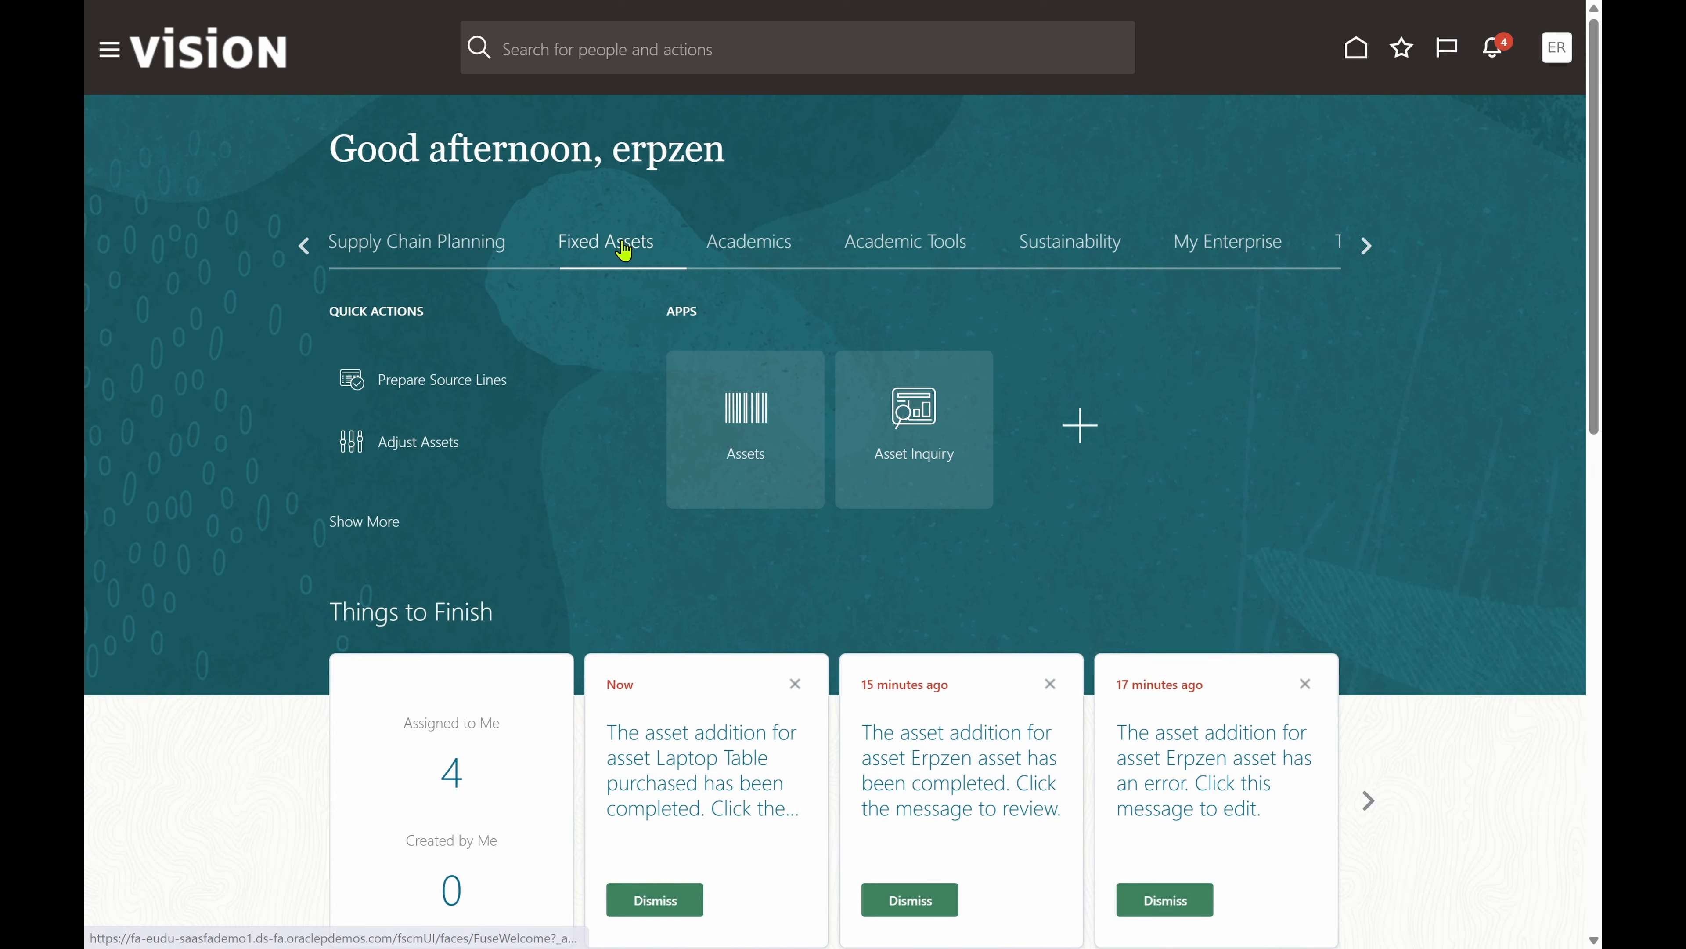
Step: Open Asset Inquiry, search ERPZEN CORPORATE BOOK for asset number 1072 and review its book and financial details
{"action": "left_click", "coordinate": [926, 419]}
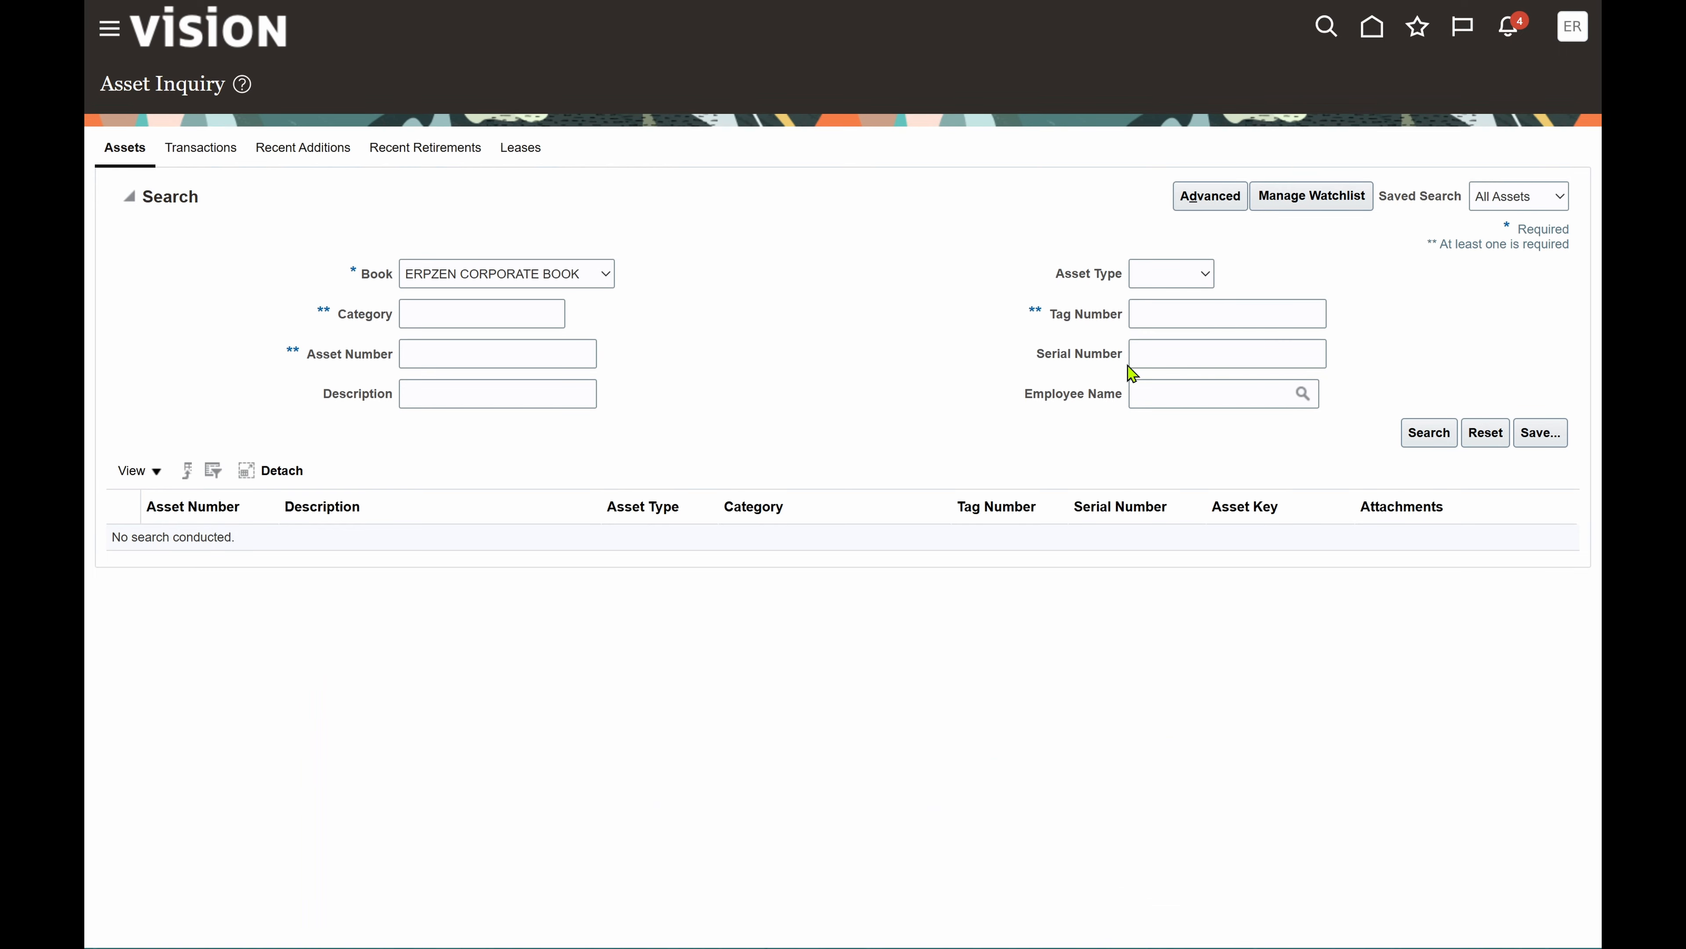
{"action": "left_click", "coordinate": [471, 346]}
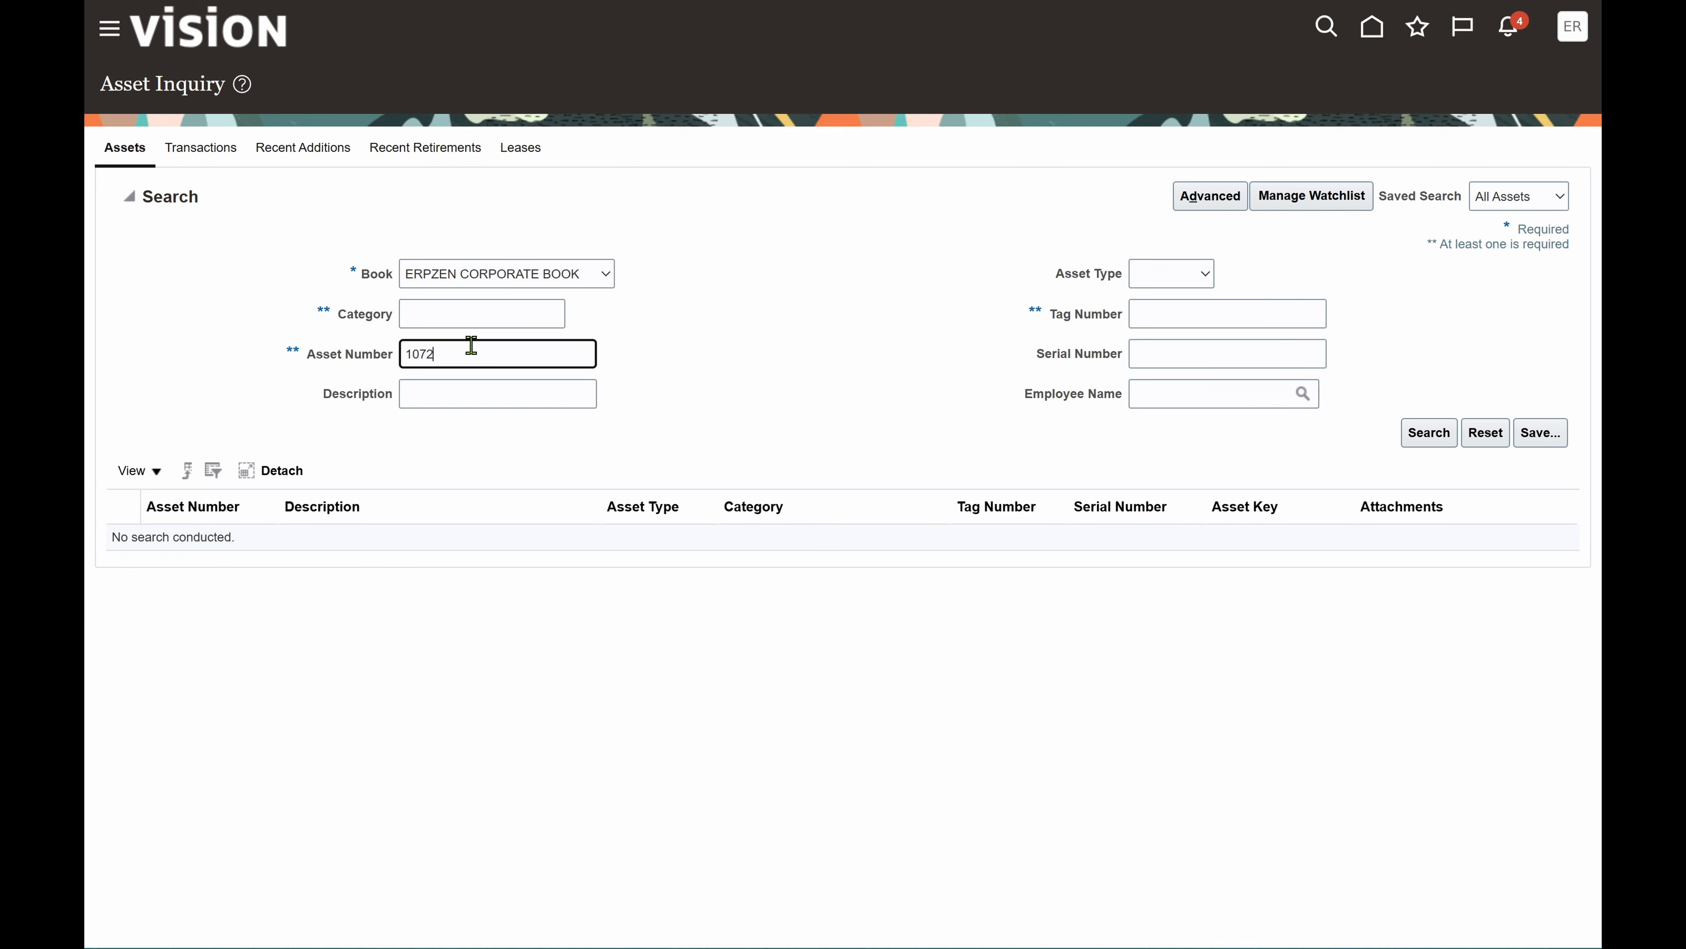
{"action": "left_click", "coordinate": [1431, 438]}
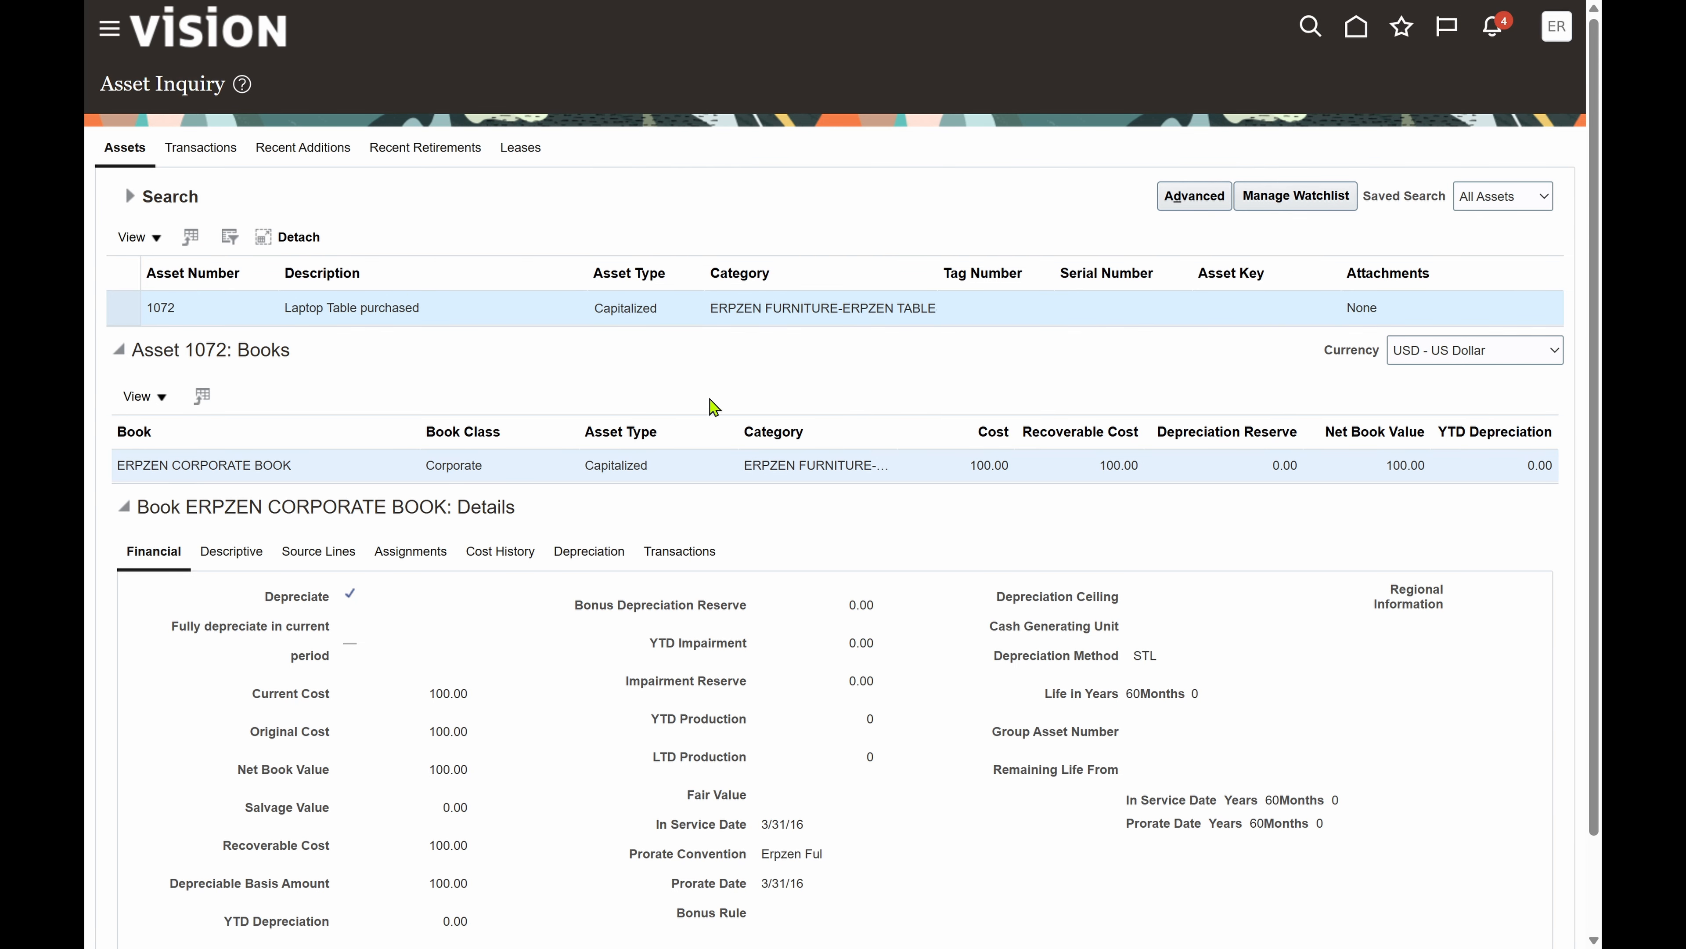
{"action": "scroll", "coordinate": [711, 402], "scroll_direction": "down", "scroll_amount": 3}
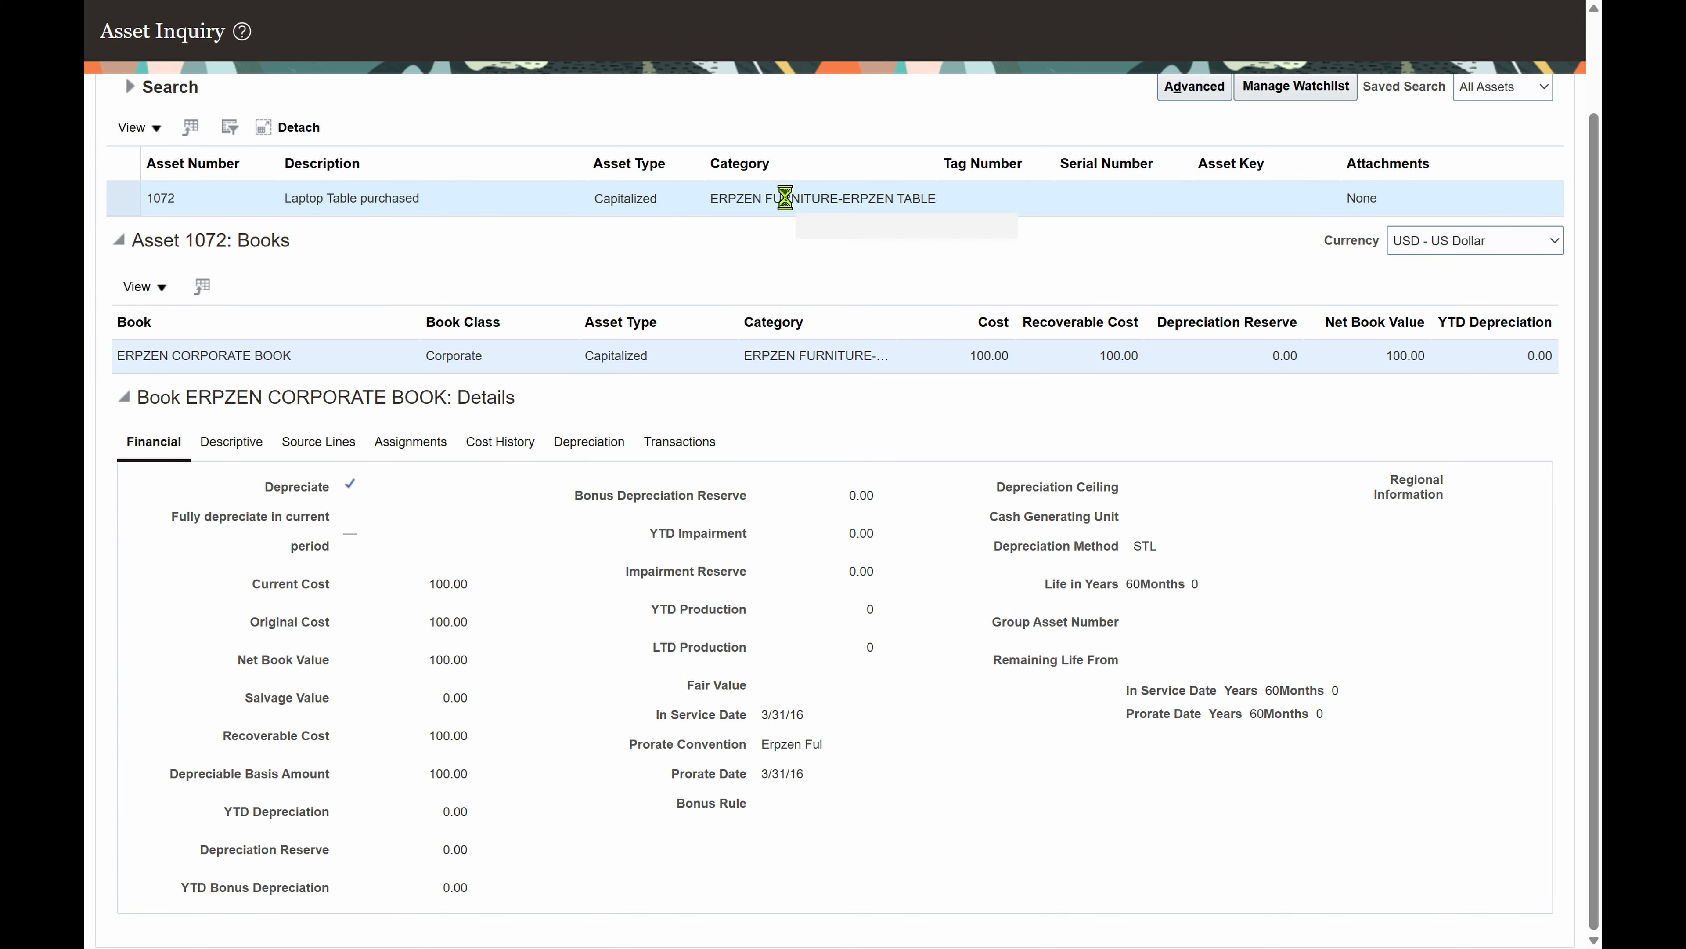
{"action": "left_click", "coordinate": [286, 354]}
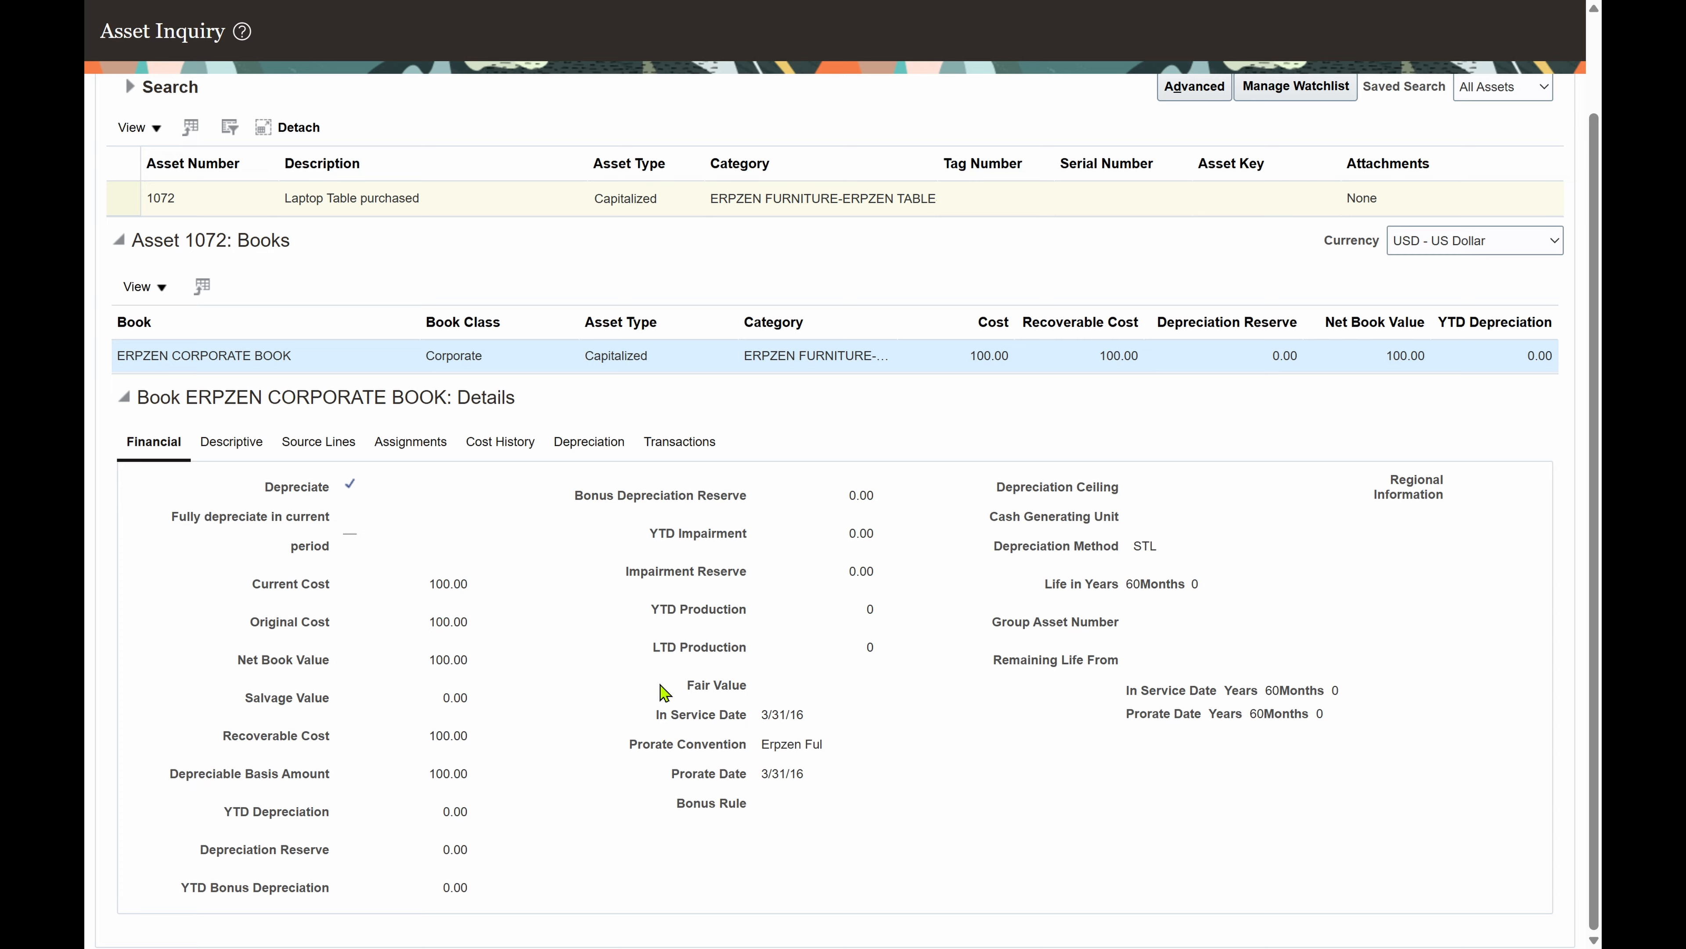
Step: Review the asset's descriptive details, source lines and transactions in the book details
{"action": "left_click", "coordinate": [244, 453]}
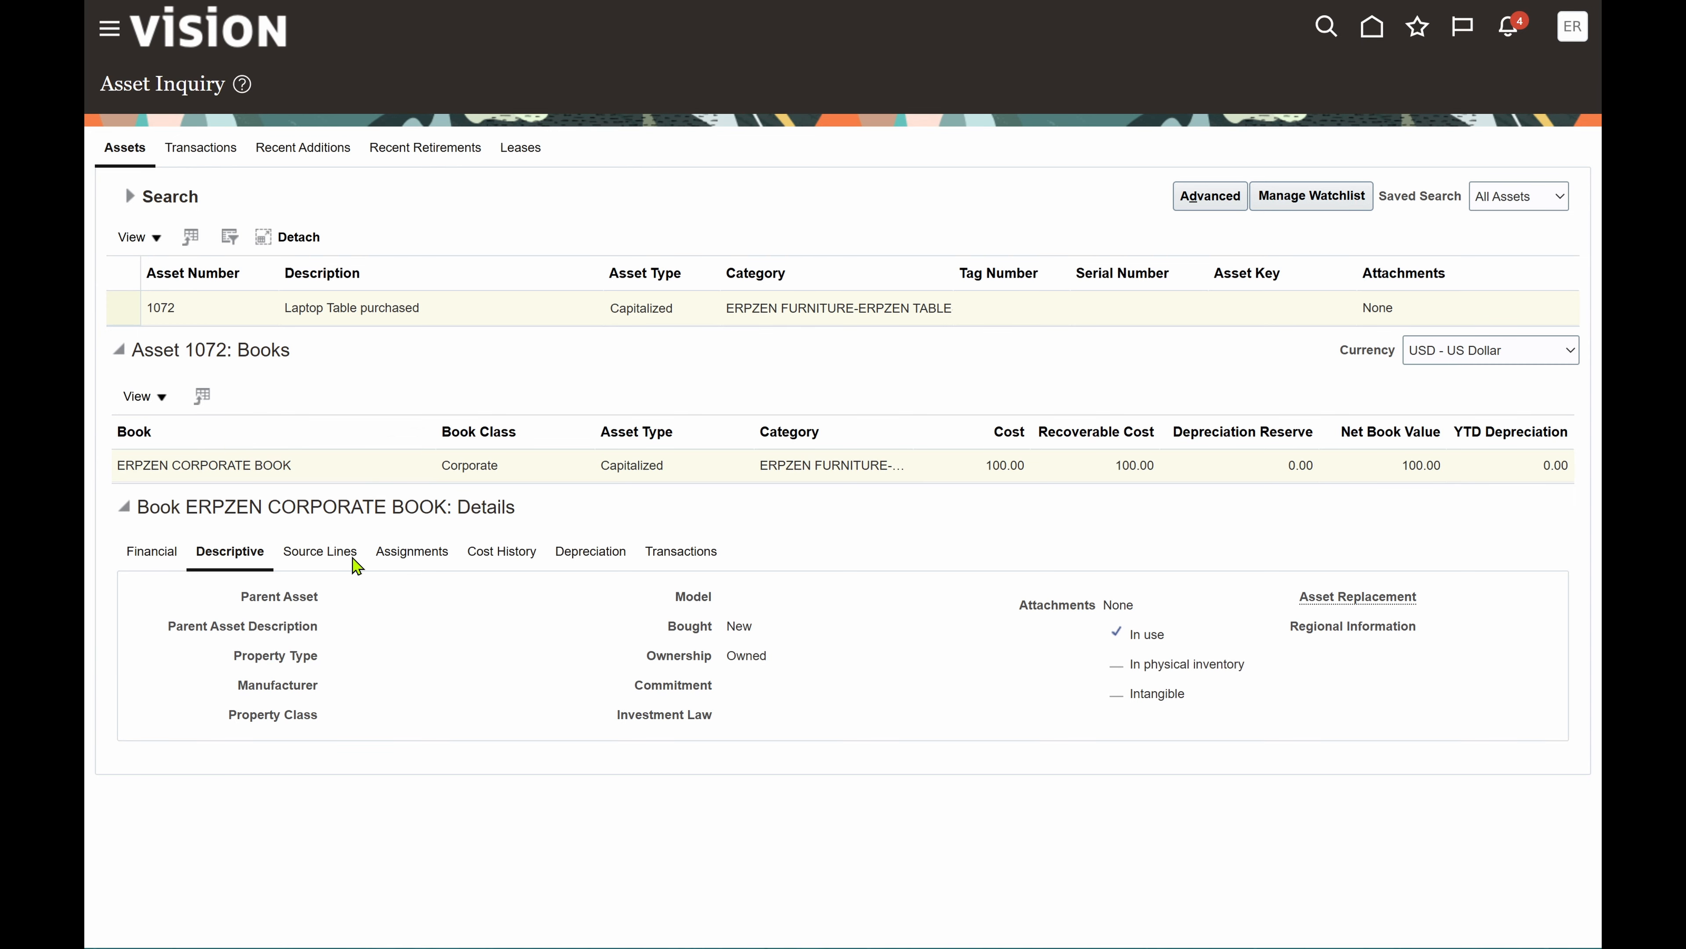
{"action": "left_click", "coordinate": [329, 553]}
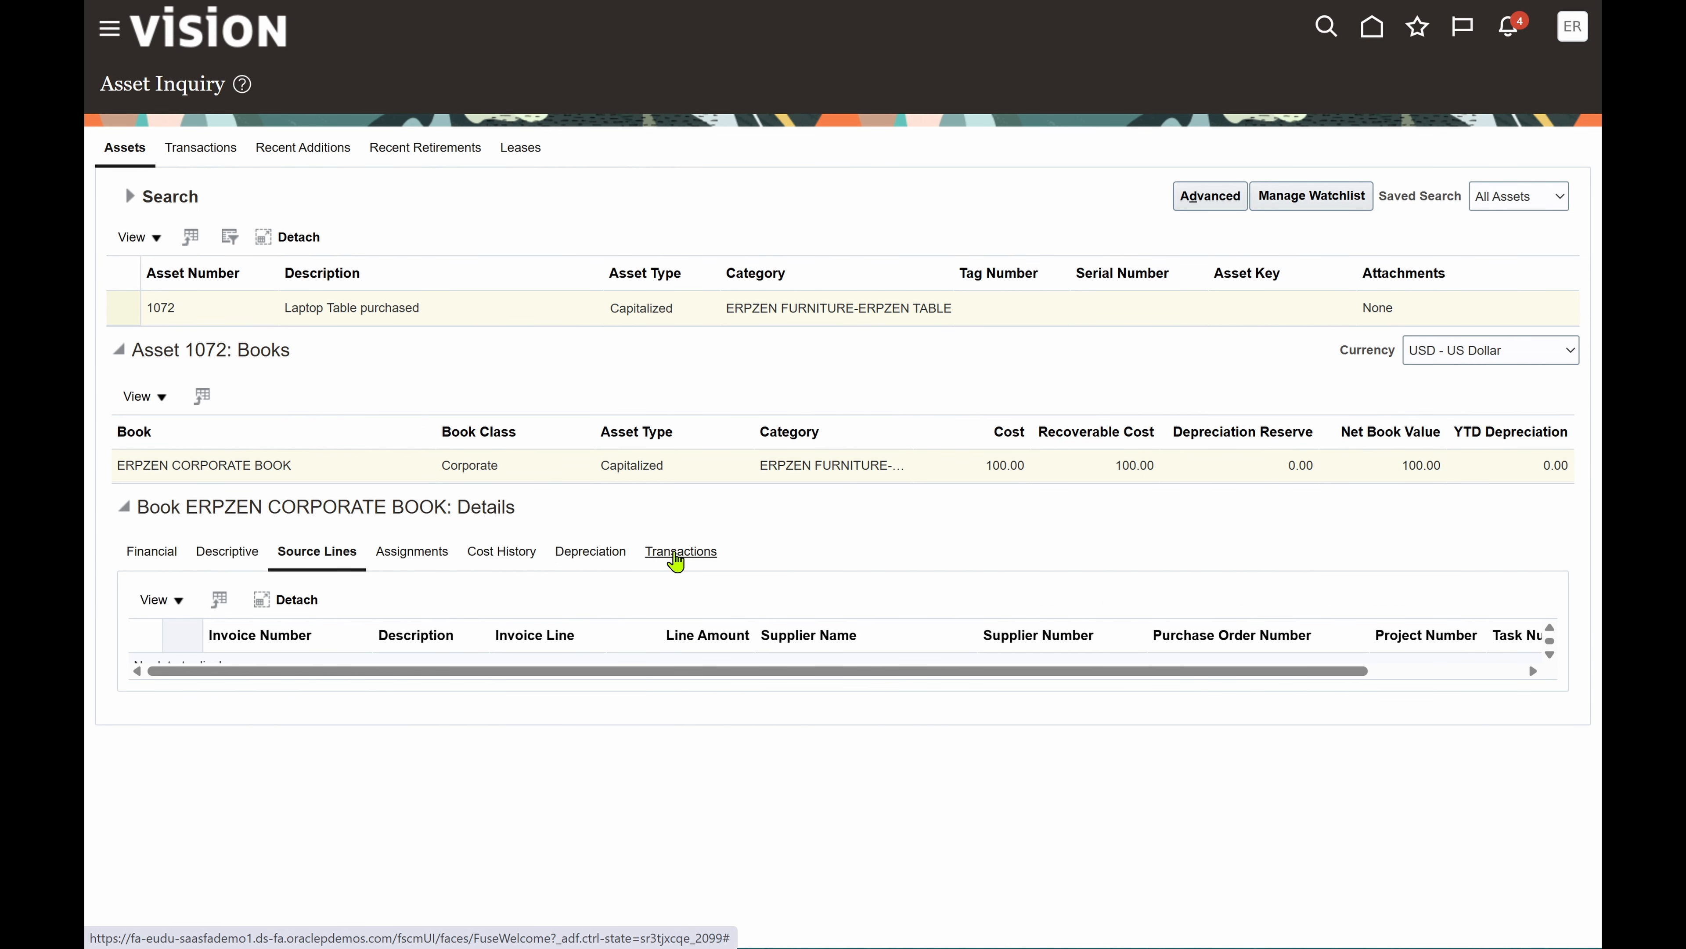
{"action": "left_click", "coordinate": [677, 552]}
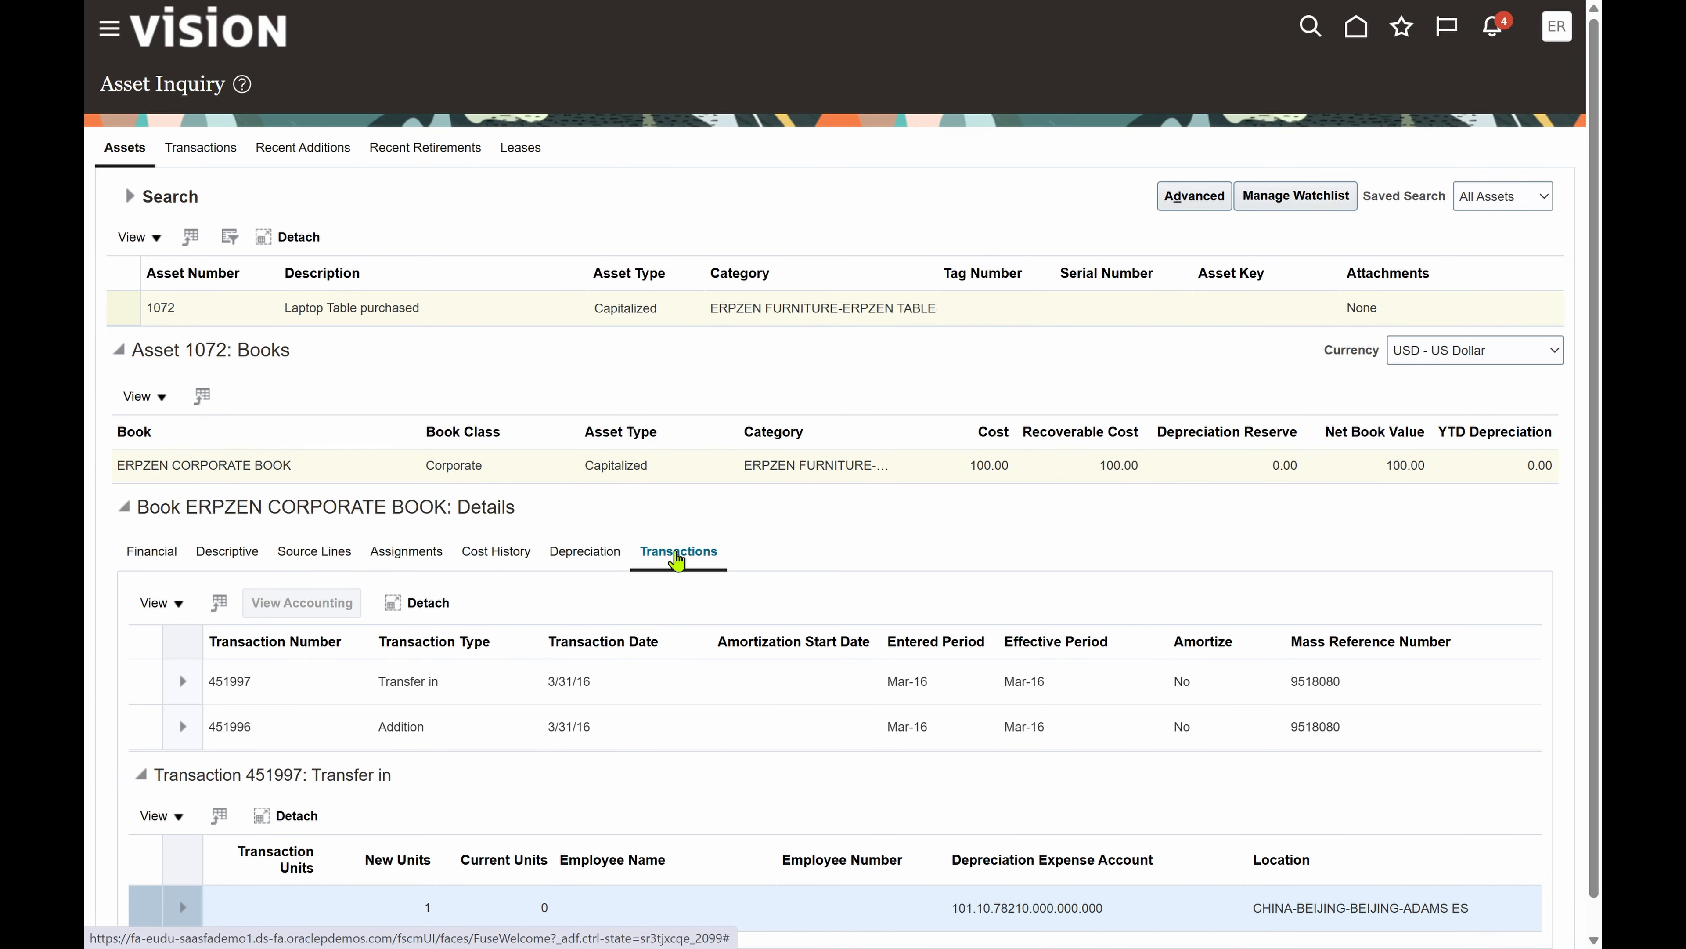
{"action": "scroll", "coordinate": [677, 560], "scroll_direction": "down", "scroll_amount": 1}
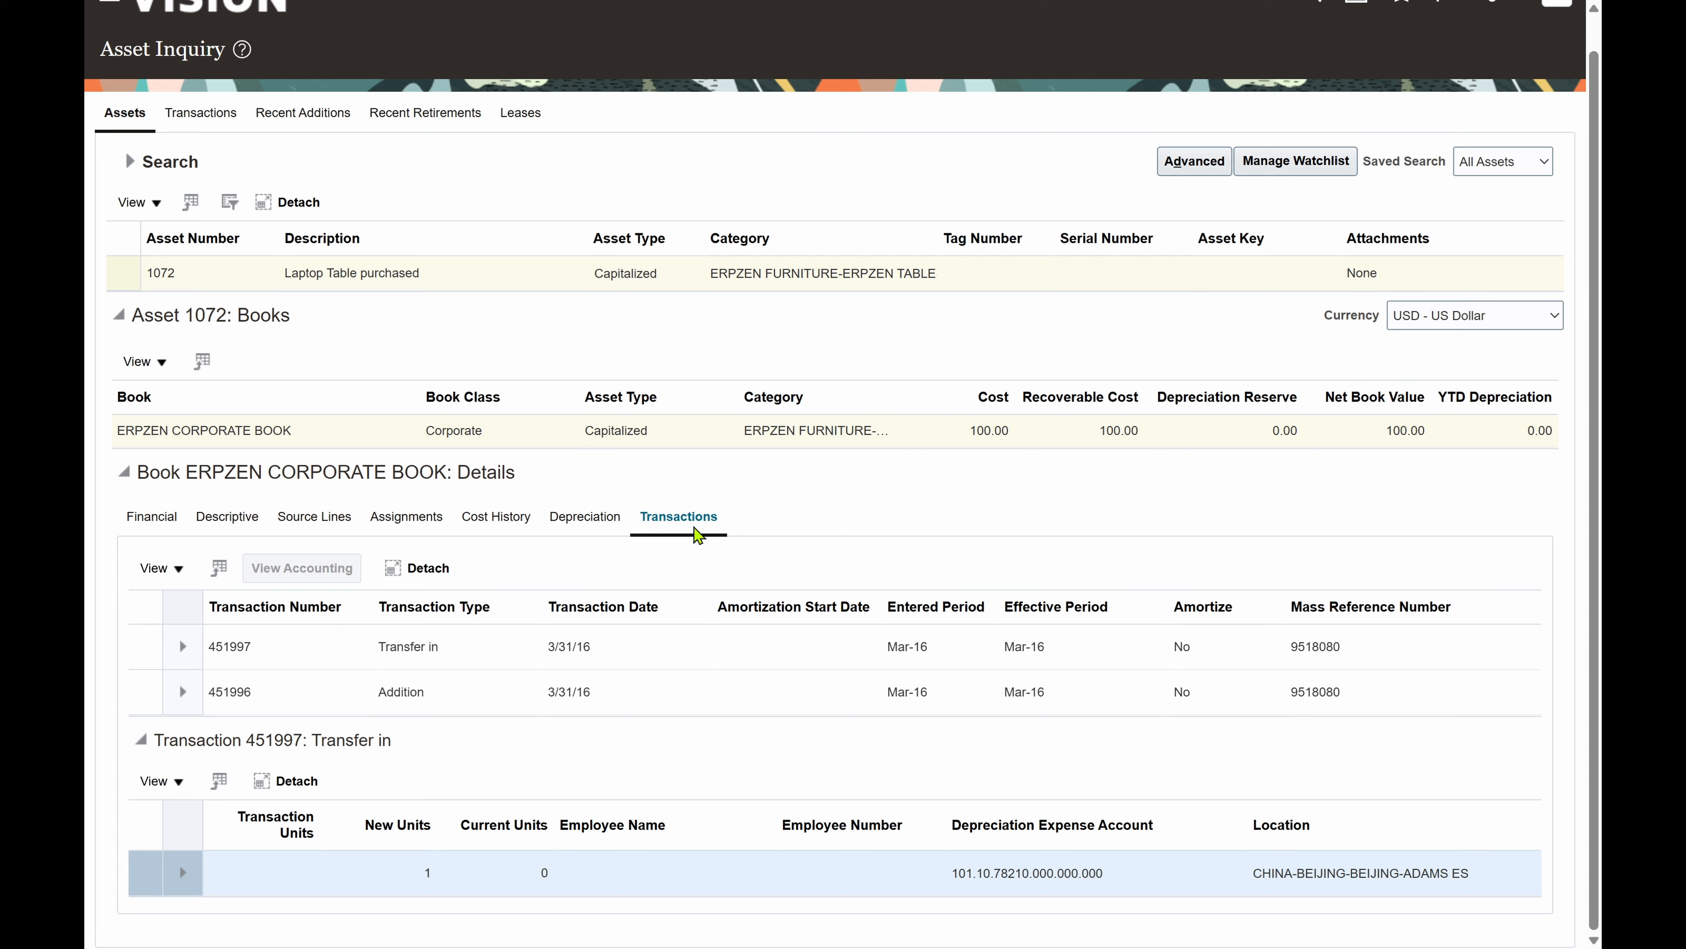
Step: Expand the Transfer in and Addition transactions and the transfer's distribution line, then open the inquiry's Transactions page
{"action": "left_click", "coordinate": [183, 652]}
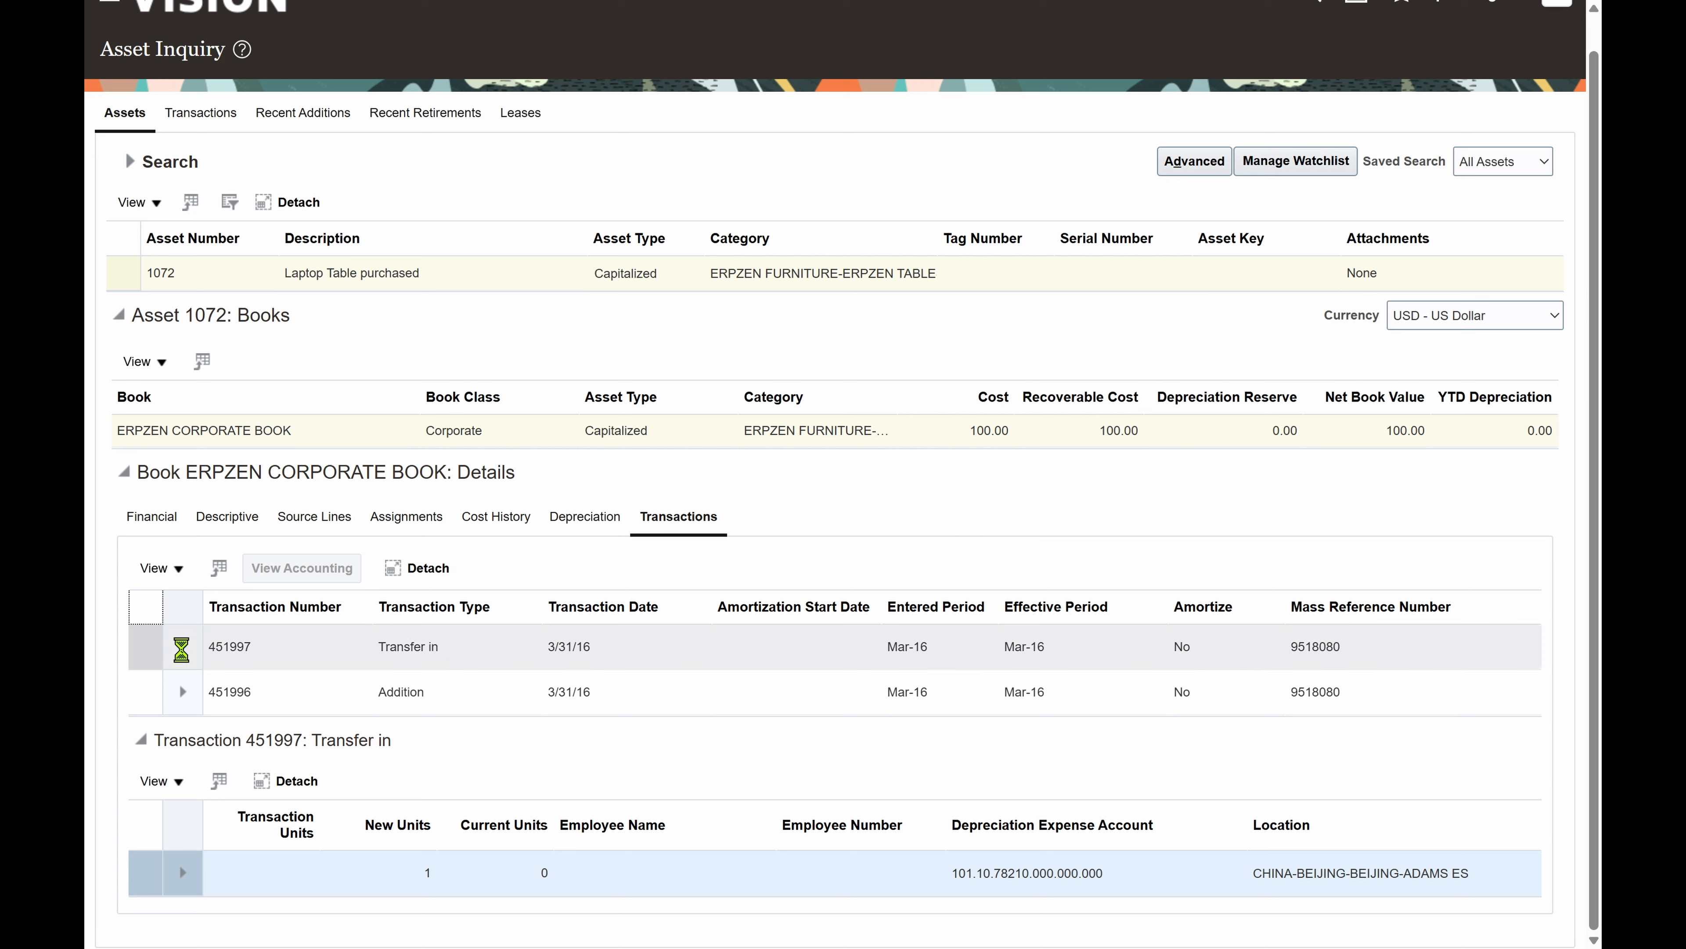
{"action": "left_click", "coordinate": [183, 736]}
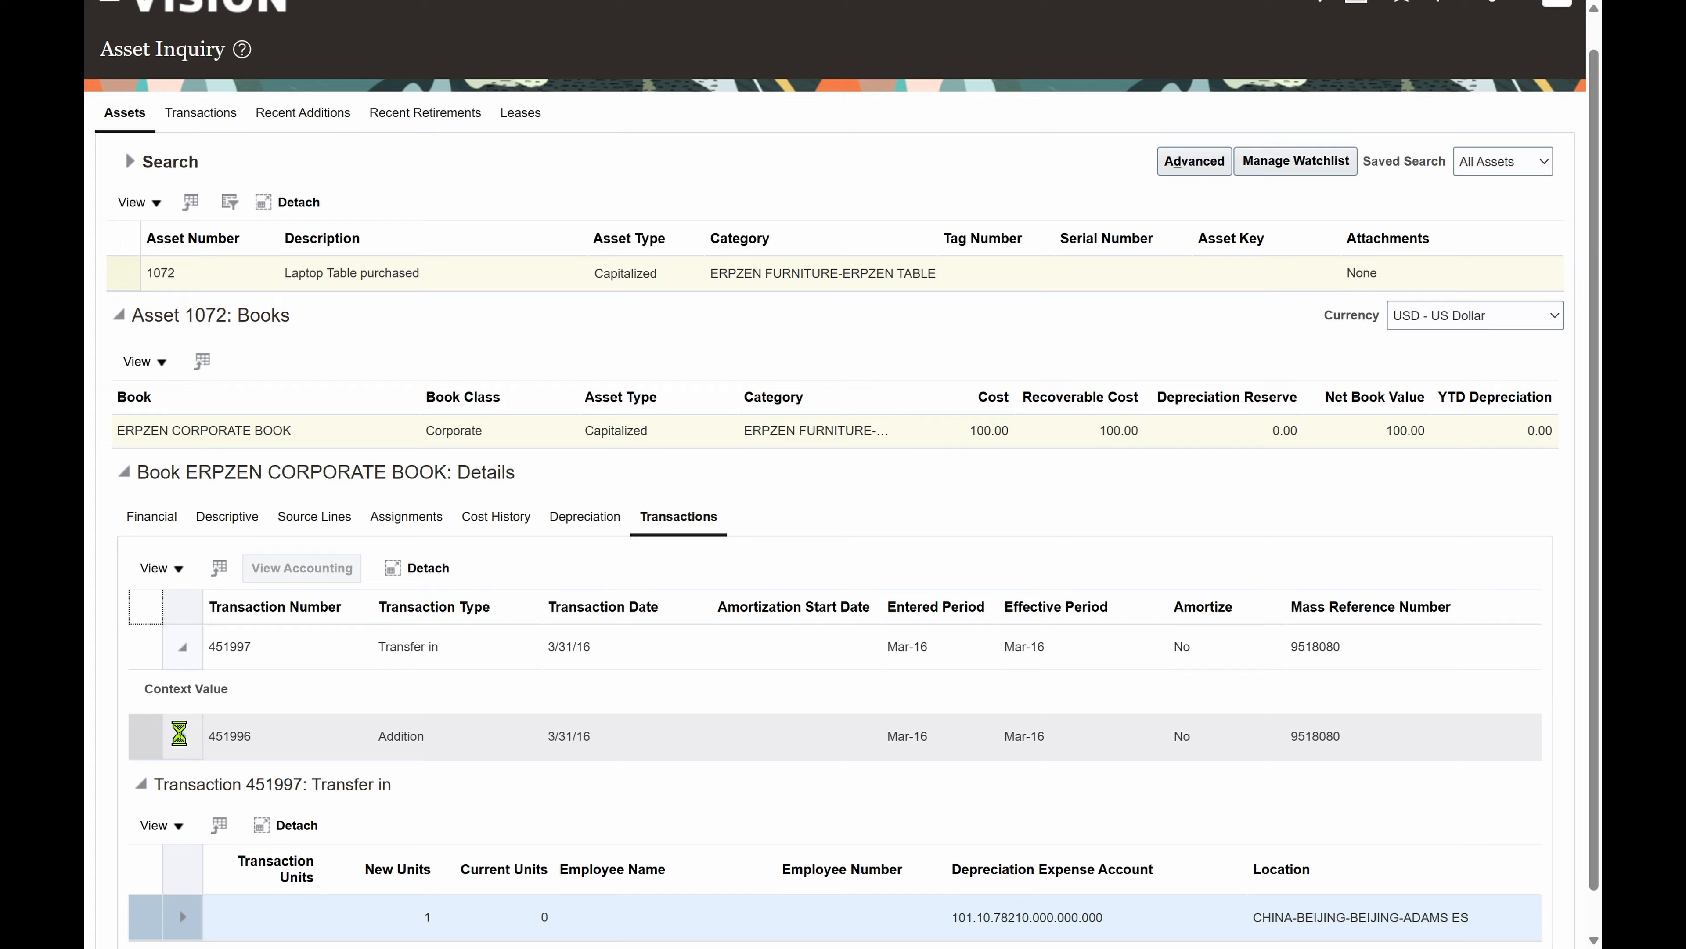
{"action": "scroll", "coordinate": [823, 713], "scroll_direction": "down", "scroll_amount": 1}
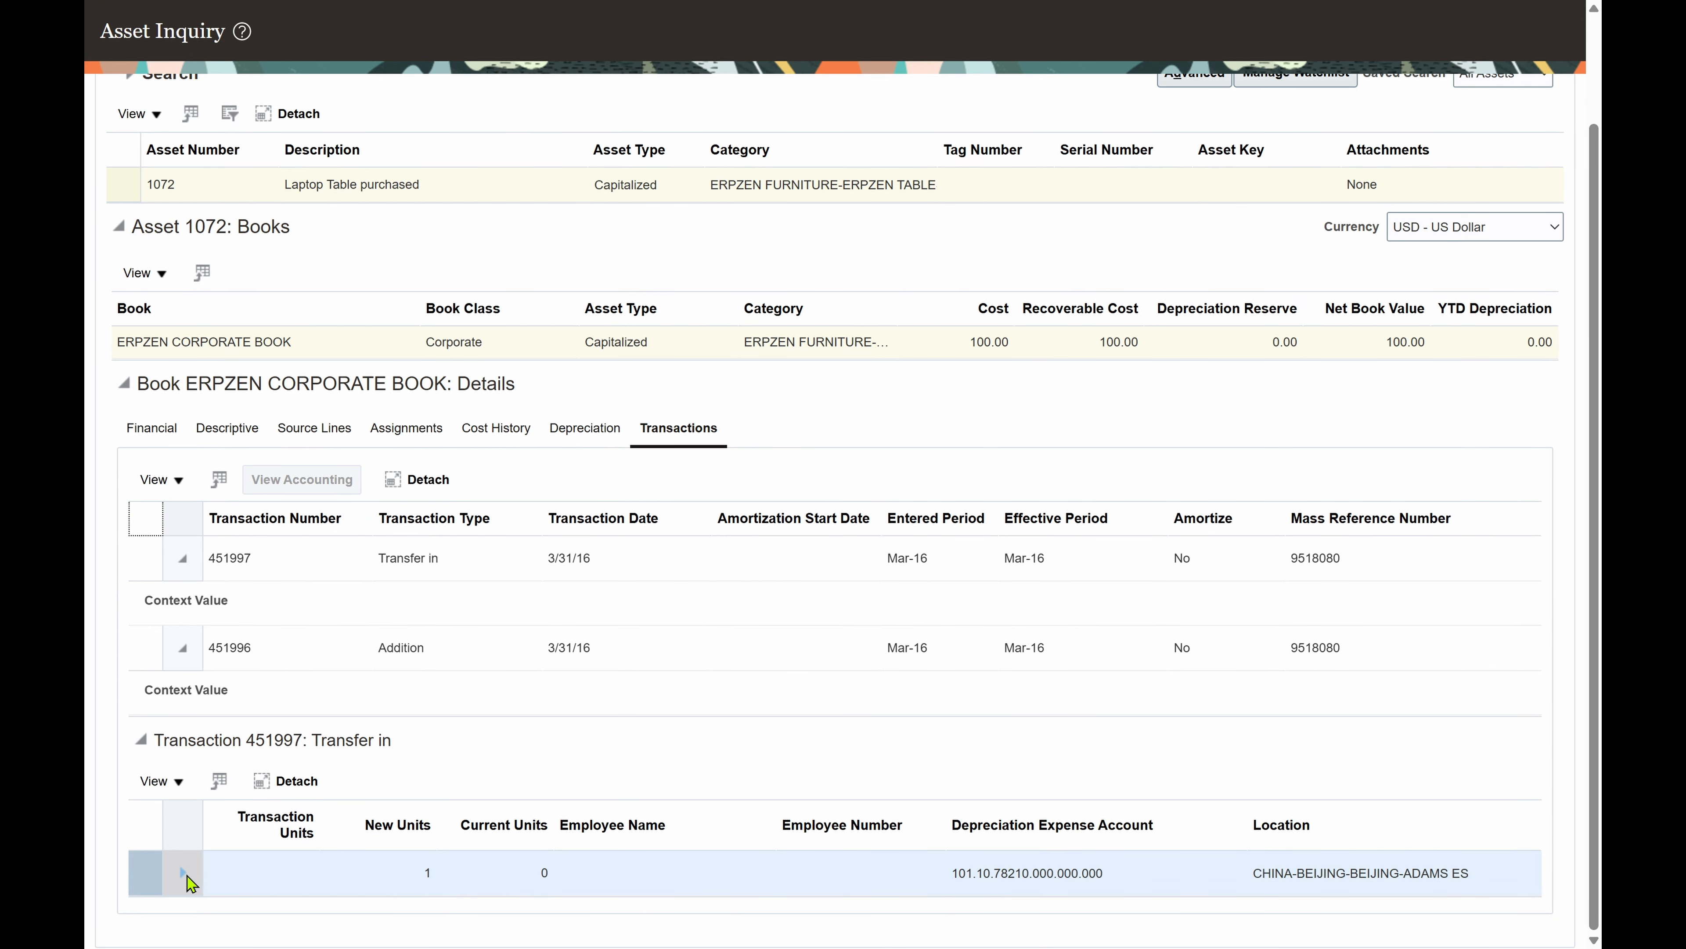
{"action": "left_click", "coordinate": [183, 872]}
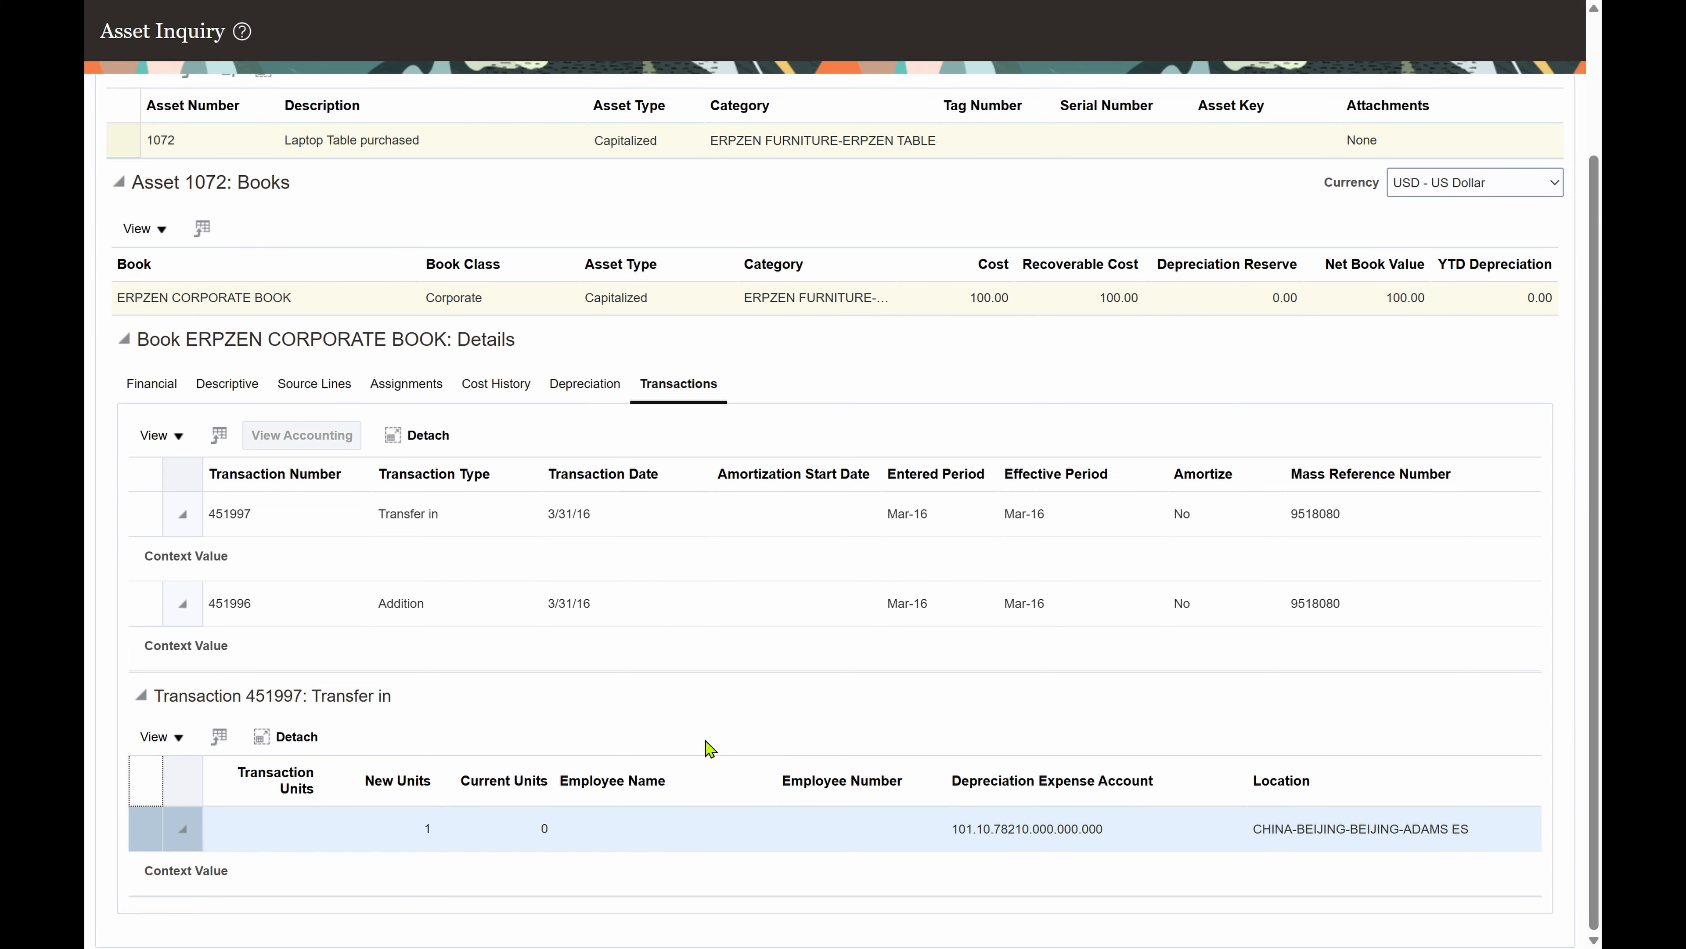
{"action": "scroll", "coordinate": [710, 747], "scroll_direction": "up", "scroll_amount": 2}
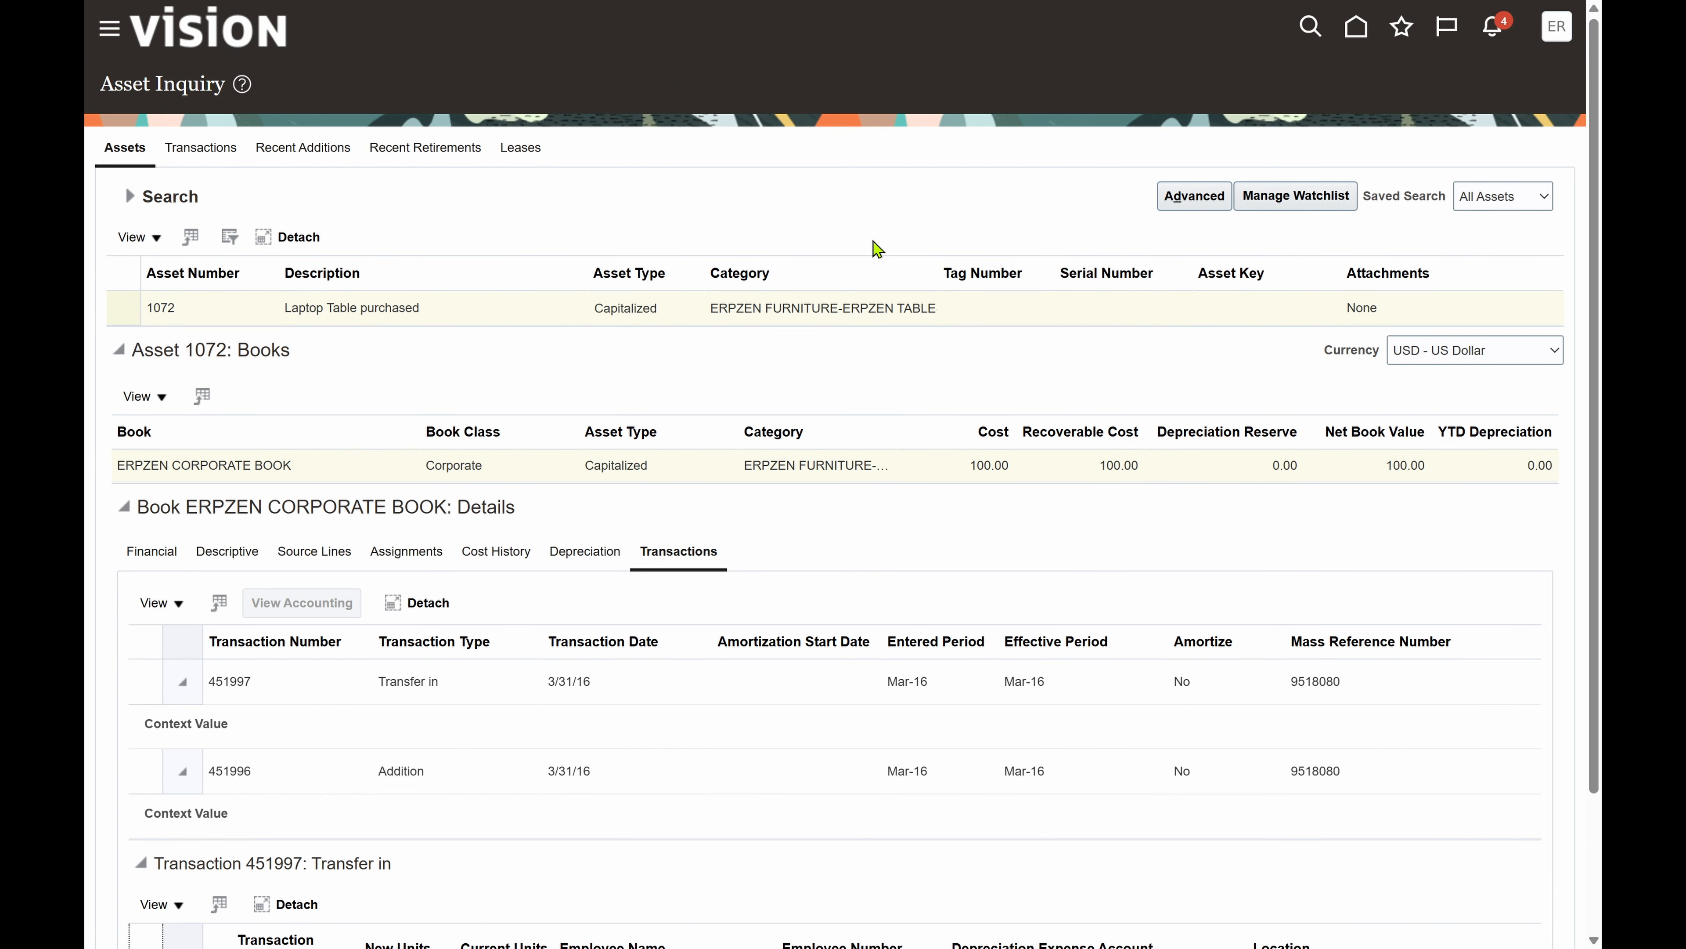
{"action": "left_click", "coordinate": [210, 149]}
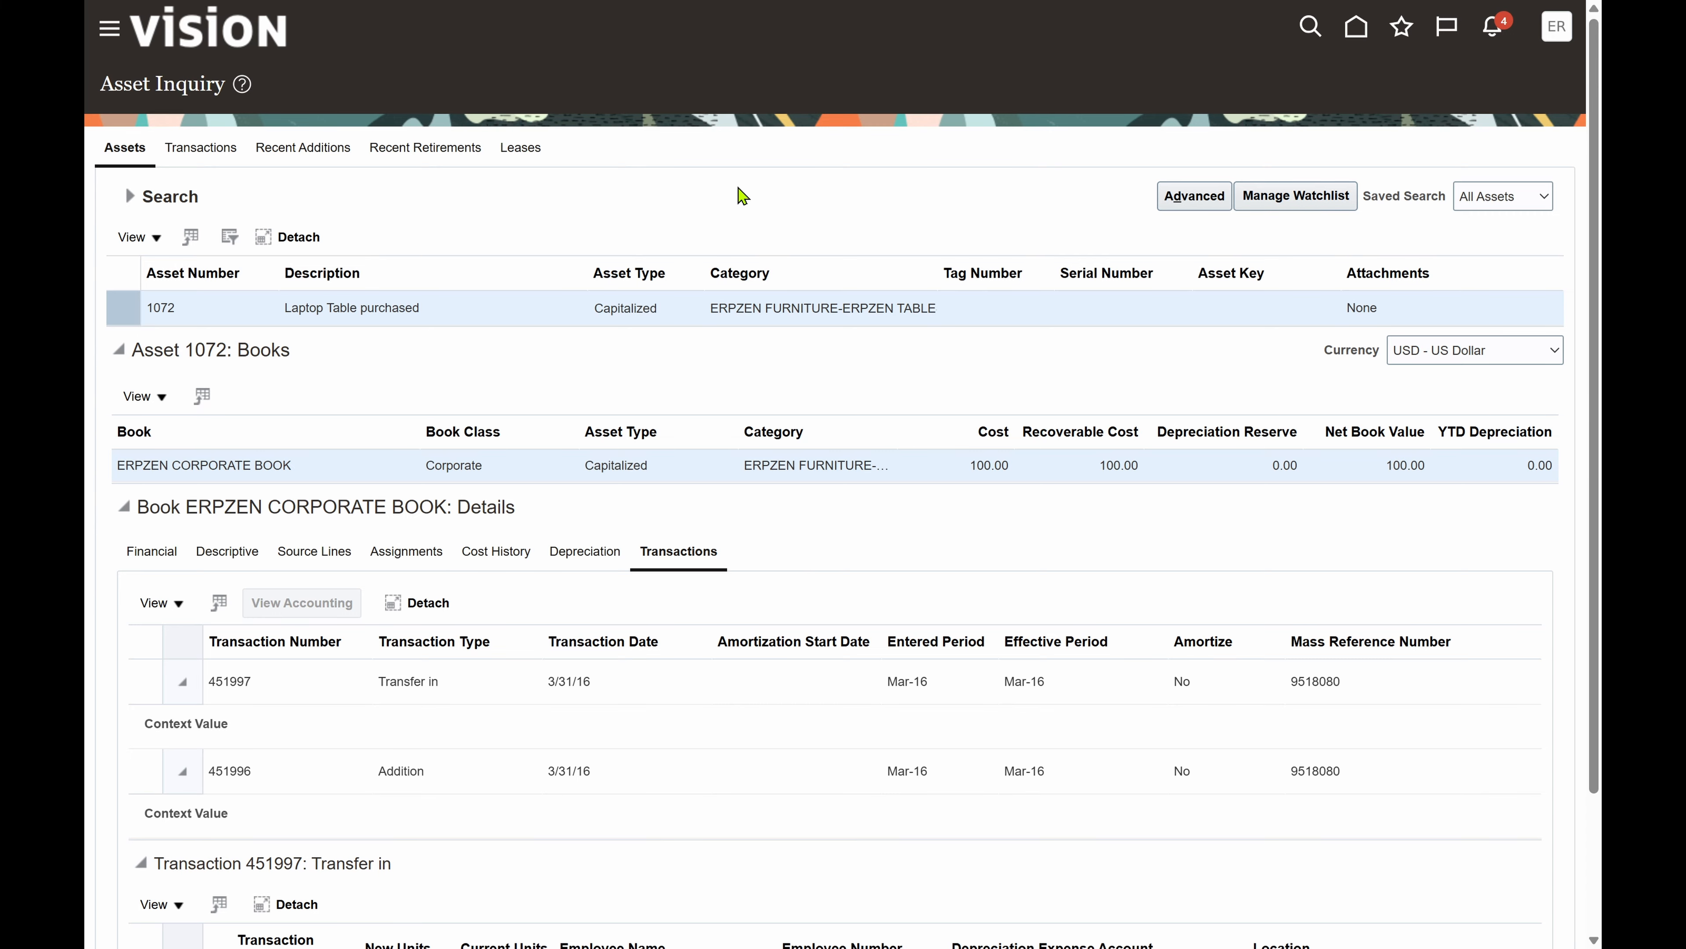
{"action": "left_click", "coordinate": [199, 149]}
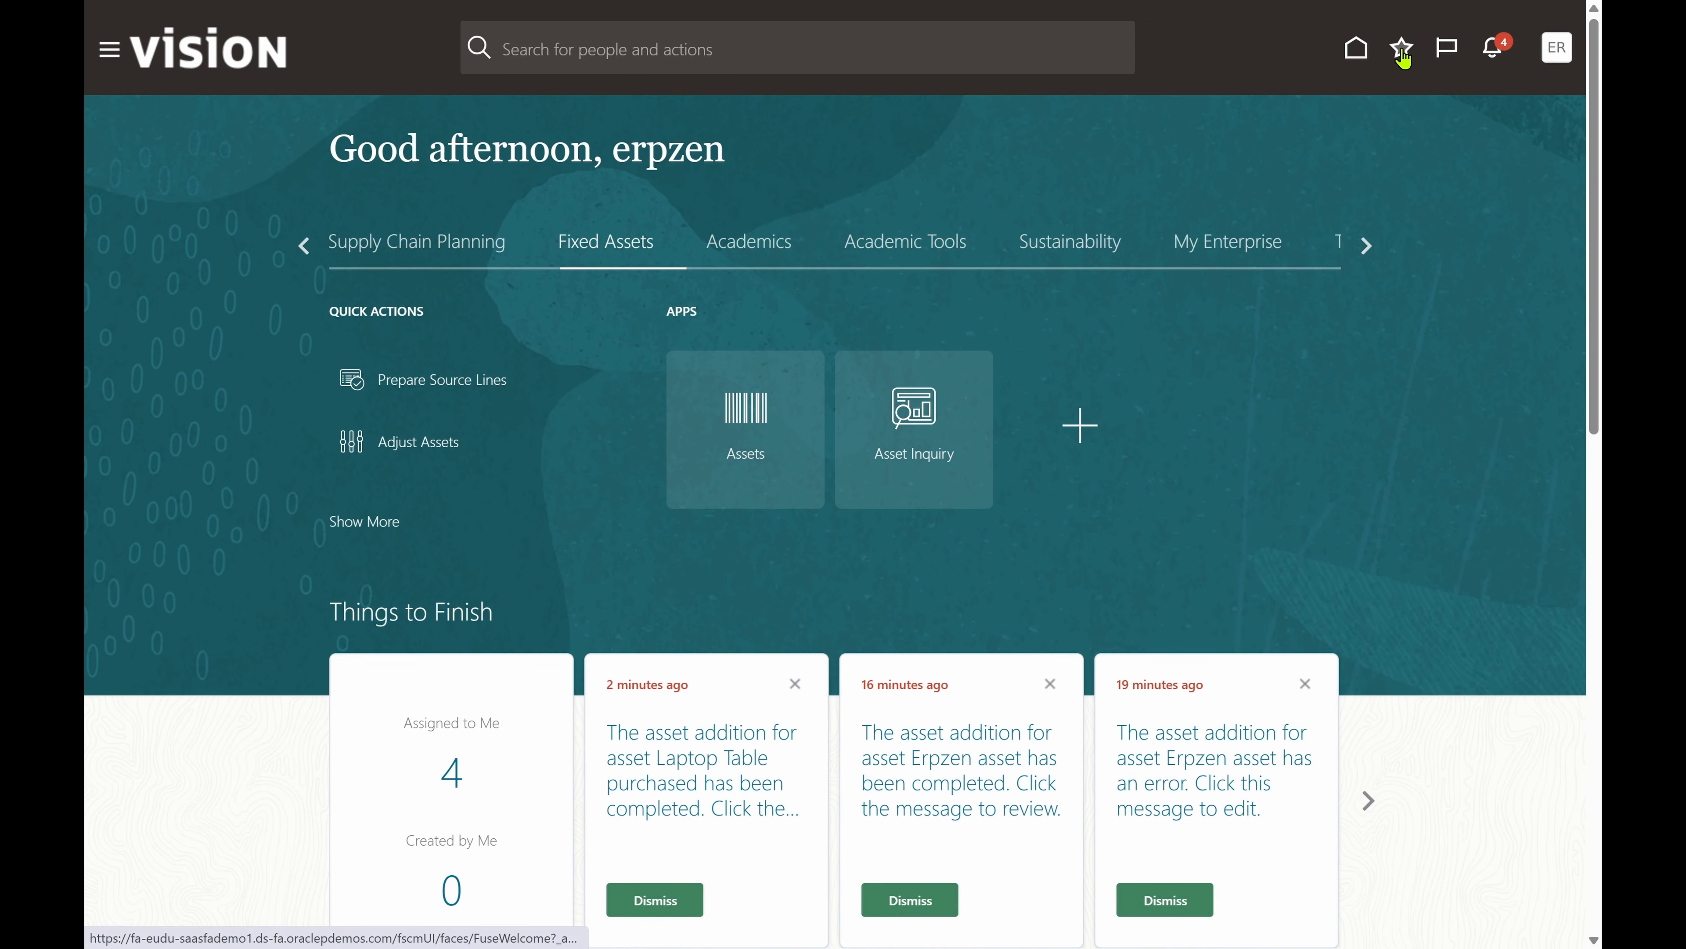
Step: Reopen the scheduled processes overview, start scheduling a new job and search for the process name "asset additions"
{"action": "left_click", "coordinate": [1402, 53]}
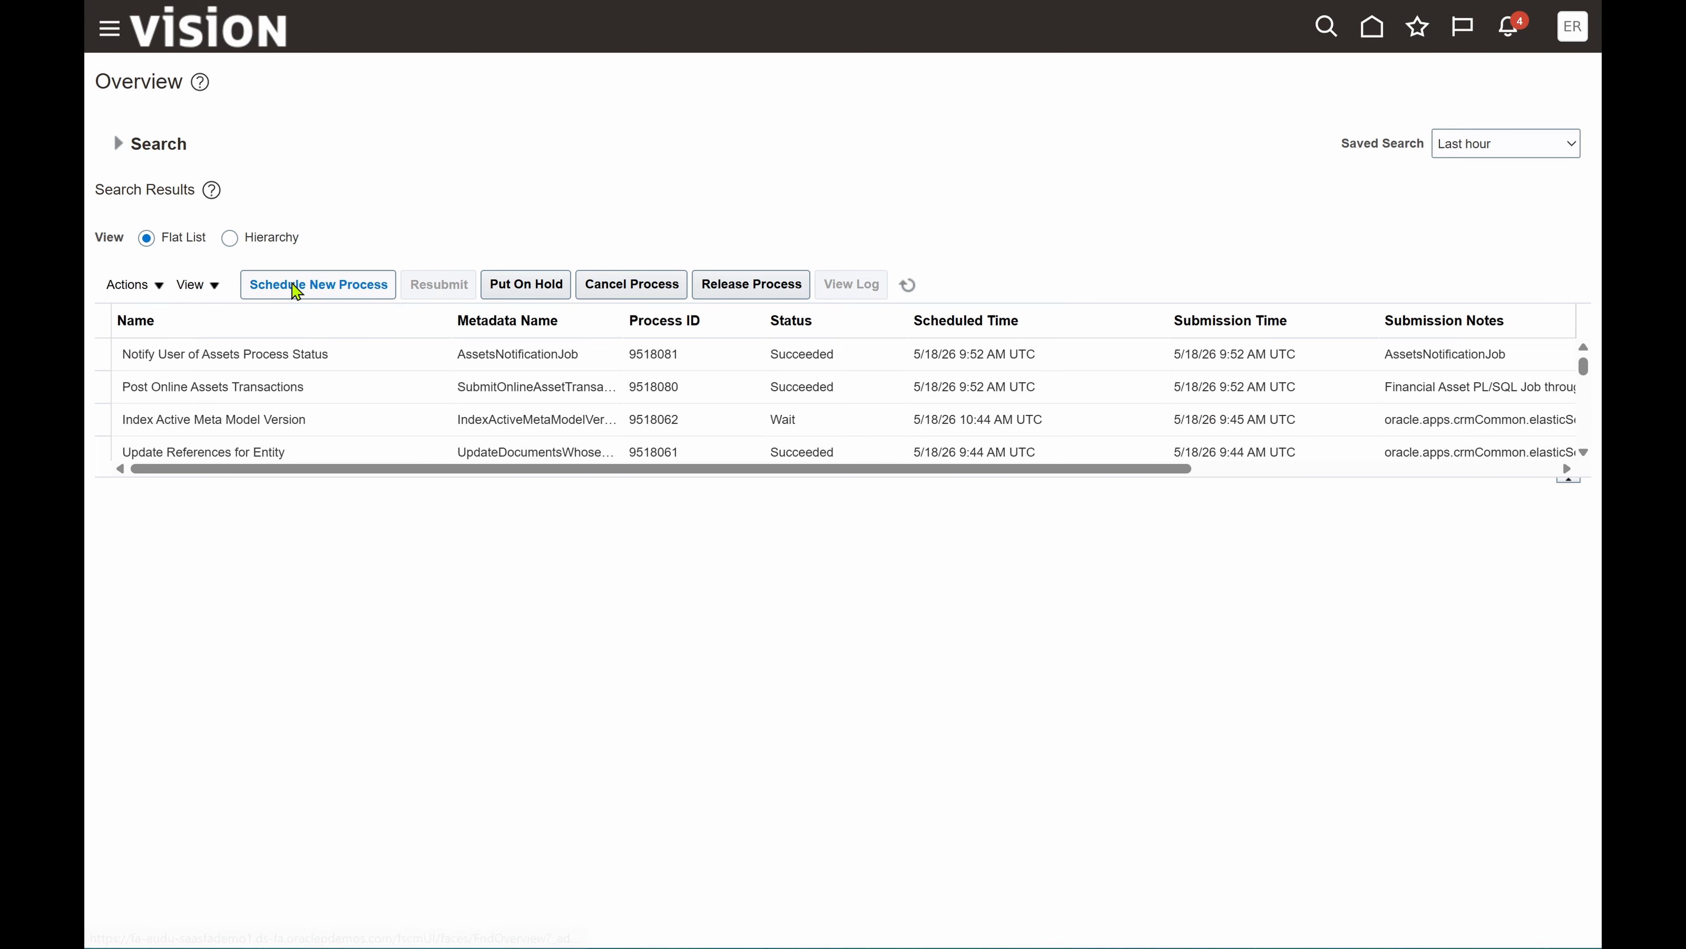
{"action": "left_click", "coordinate": [296, 291]}
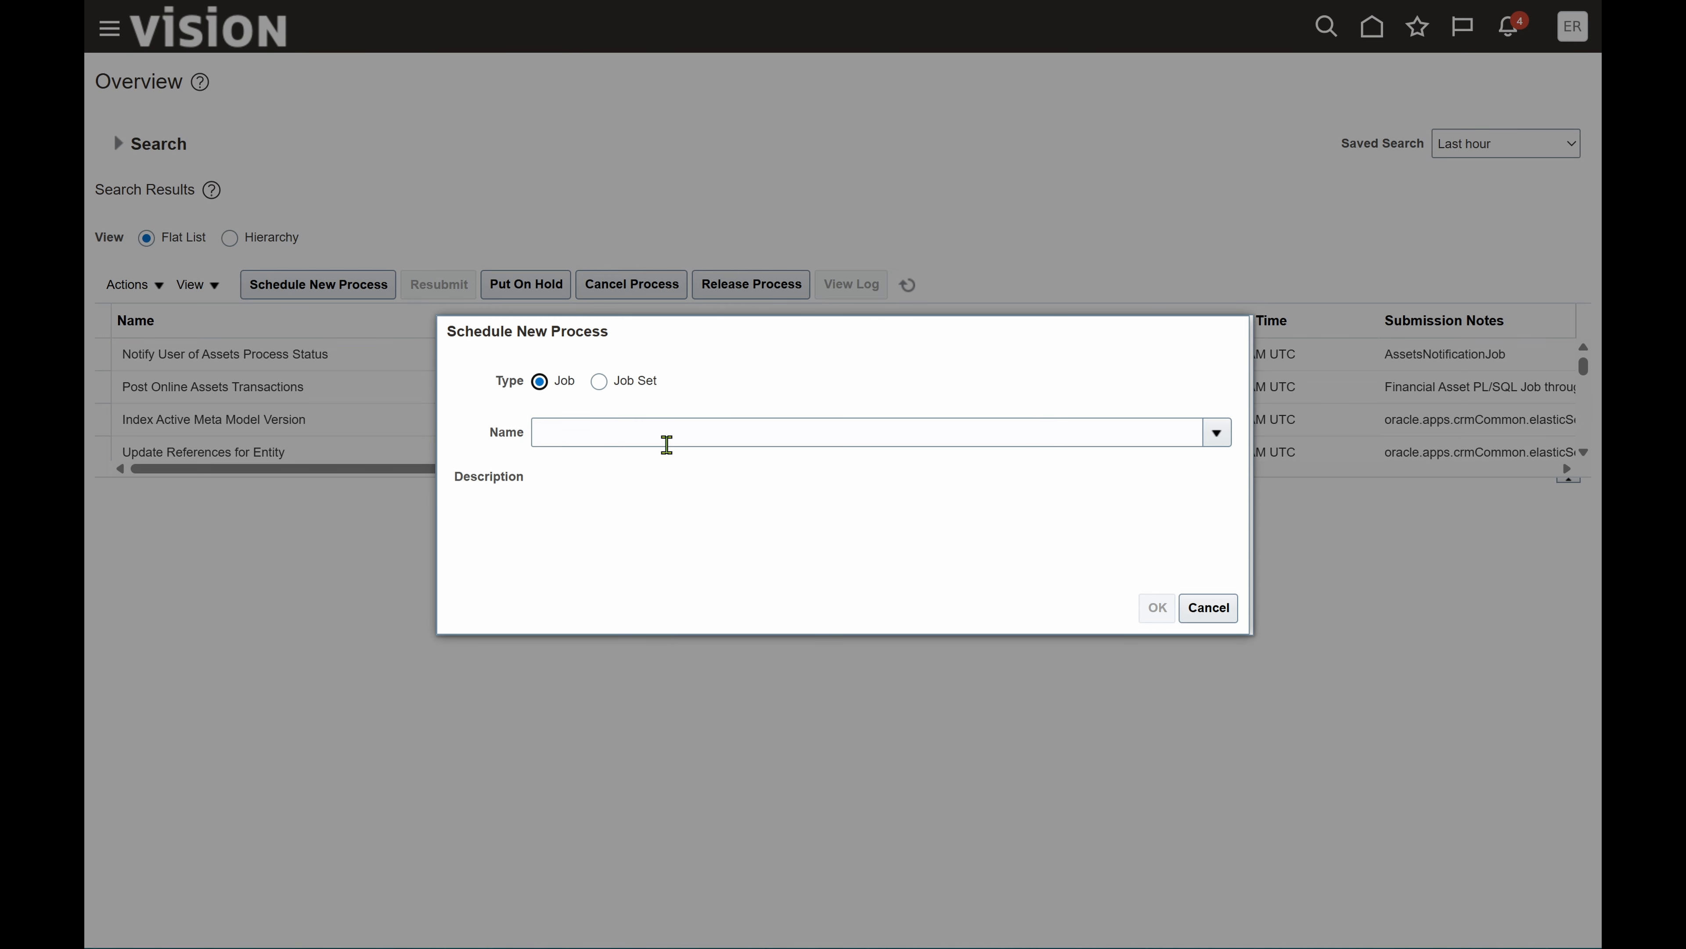
{"action": "left_click", "coordinate": [647, 437]}
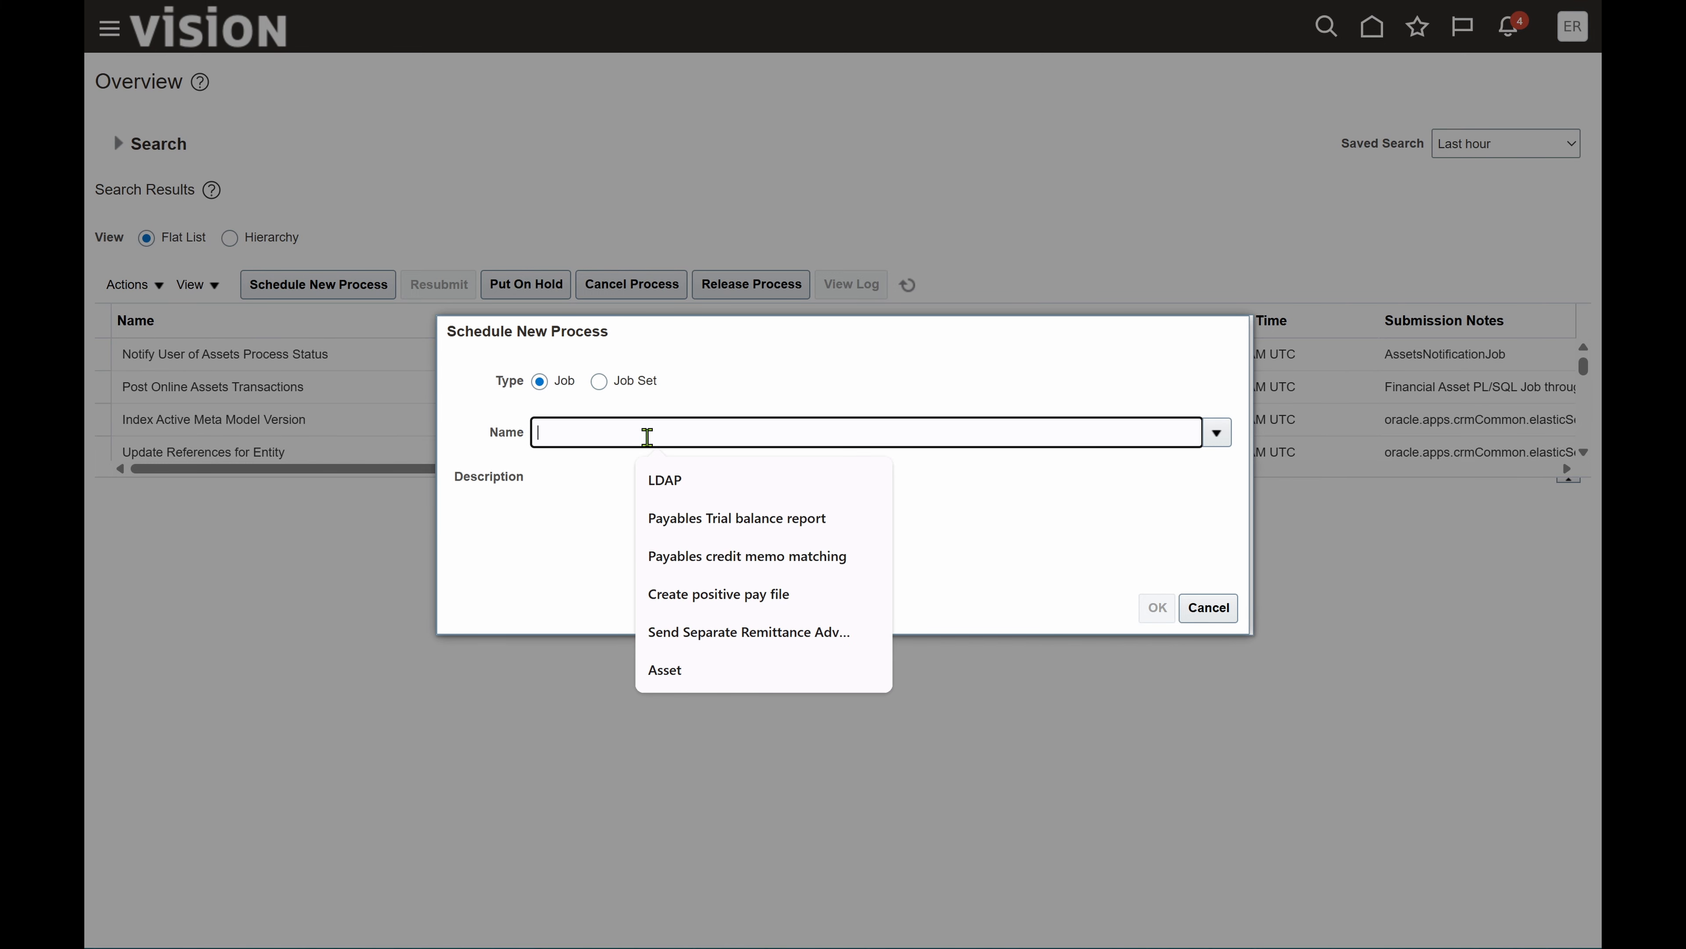
{"action": "type", "text": "asset additions"}
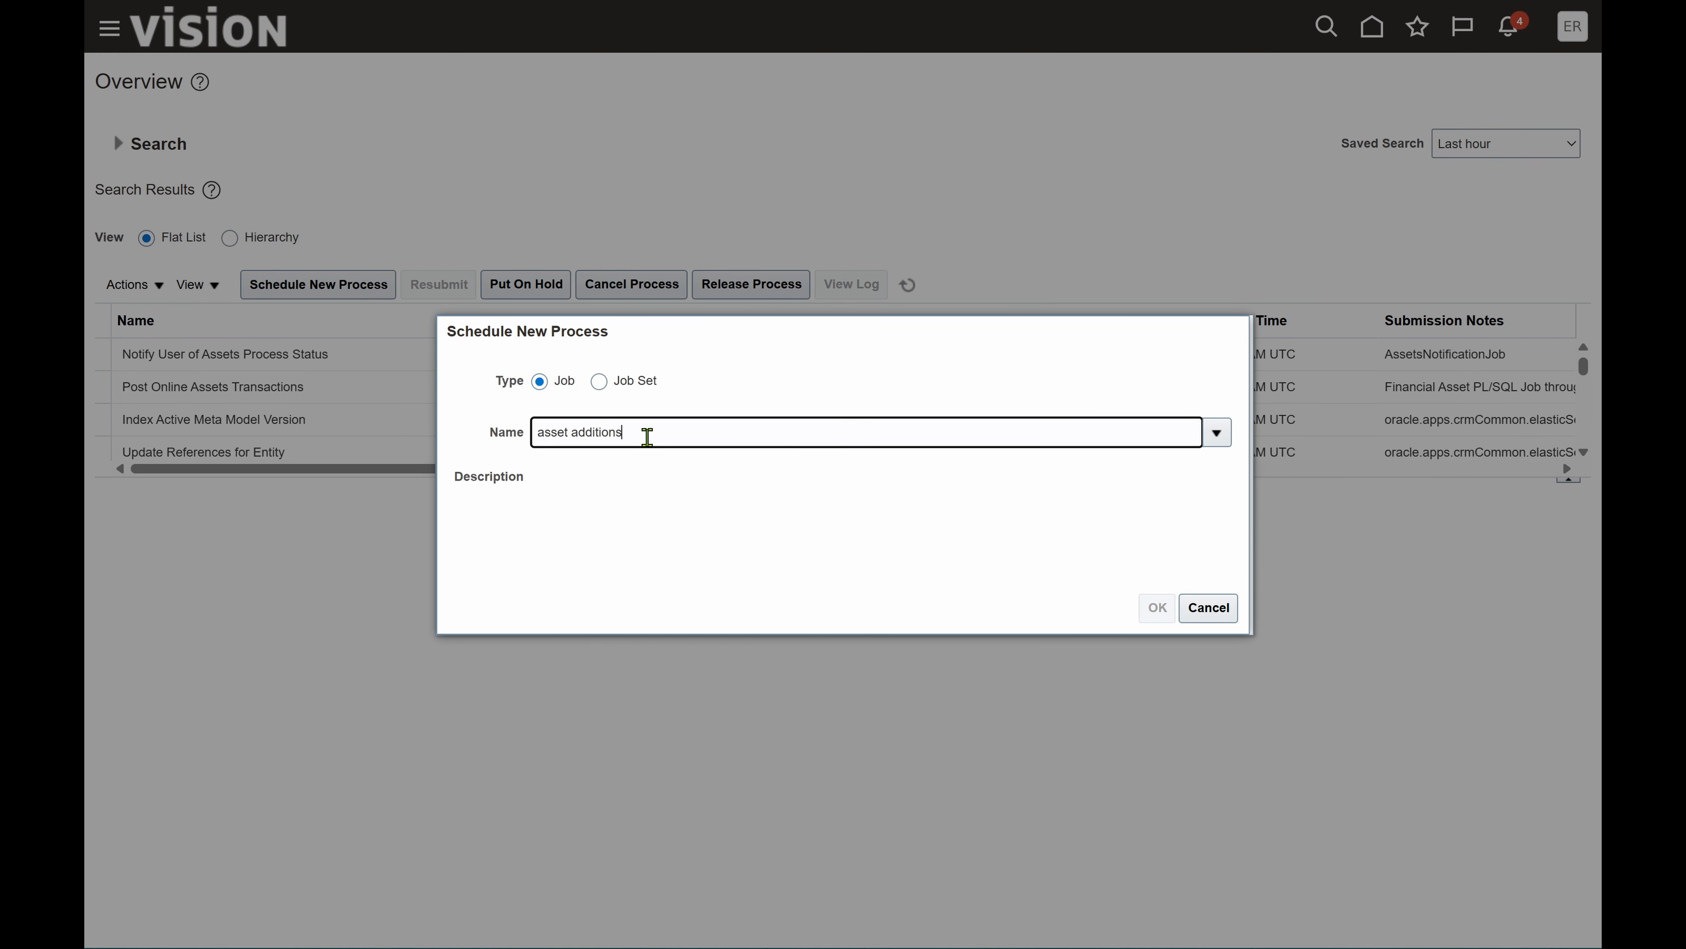
{"action": "key", "text": "Tab"}
{"action": "key", "text": "Tab"}
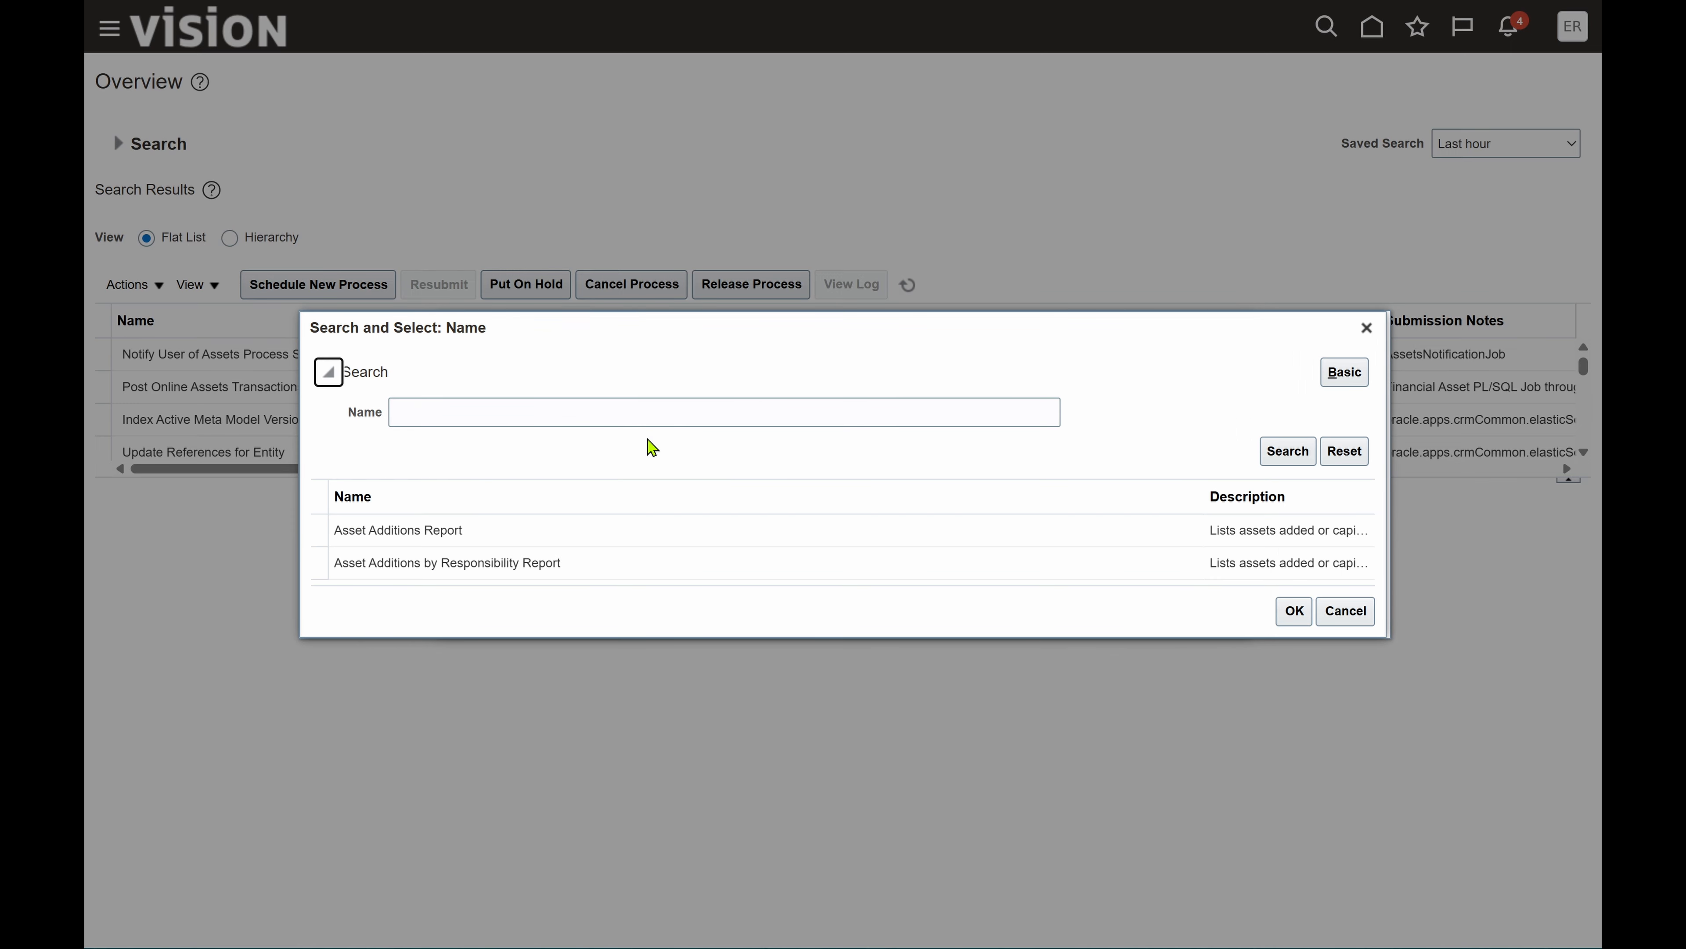
Step: Choose the Asset Additions Report as the process, read its description and continue to its process details
{"action": "left_click", "coordinate": [416, 529]}
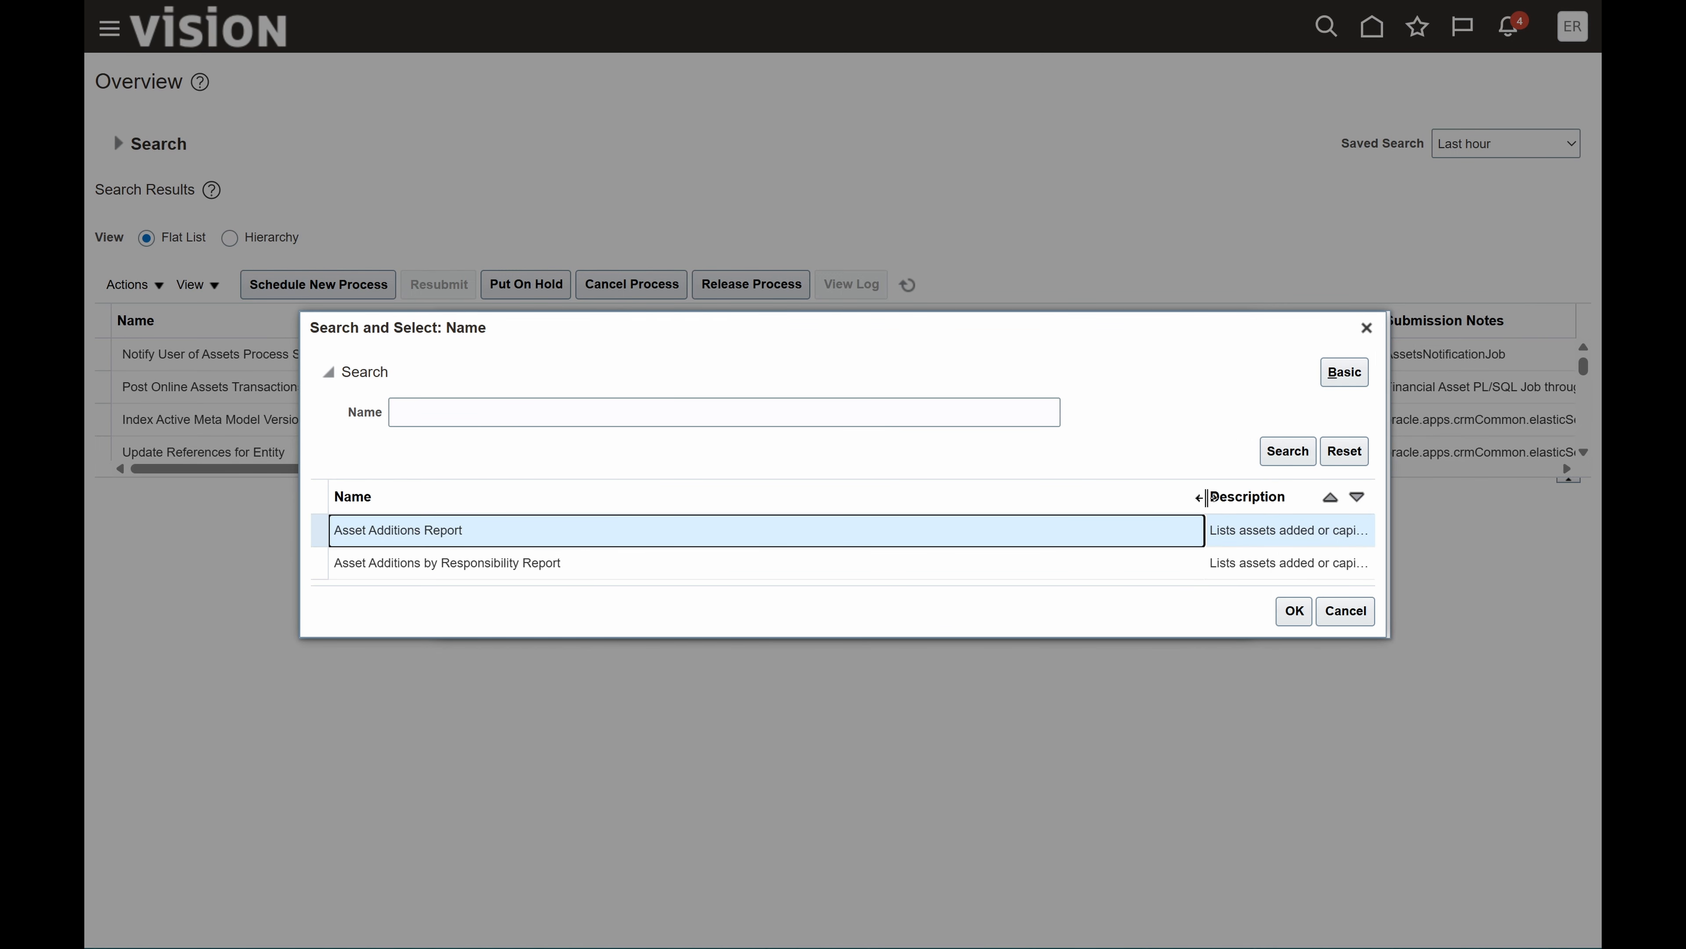
{"action": "left_click_drag", "start_coordinate": [1206, 498], "coordinate": [618, 525]}
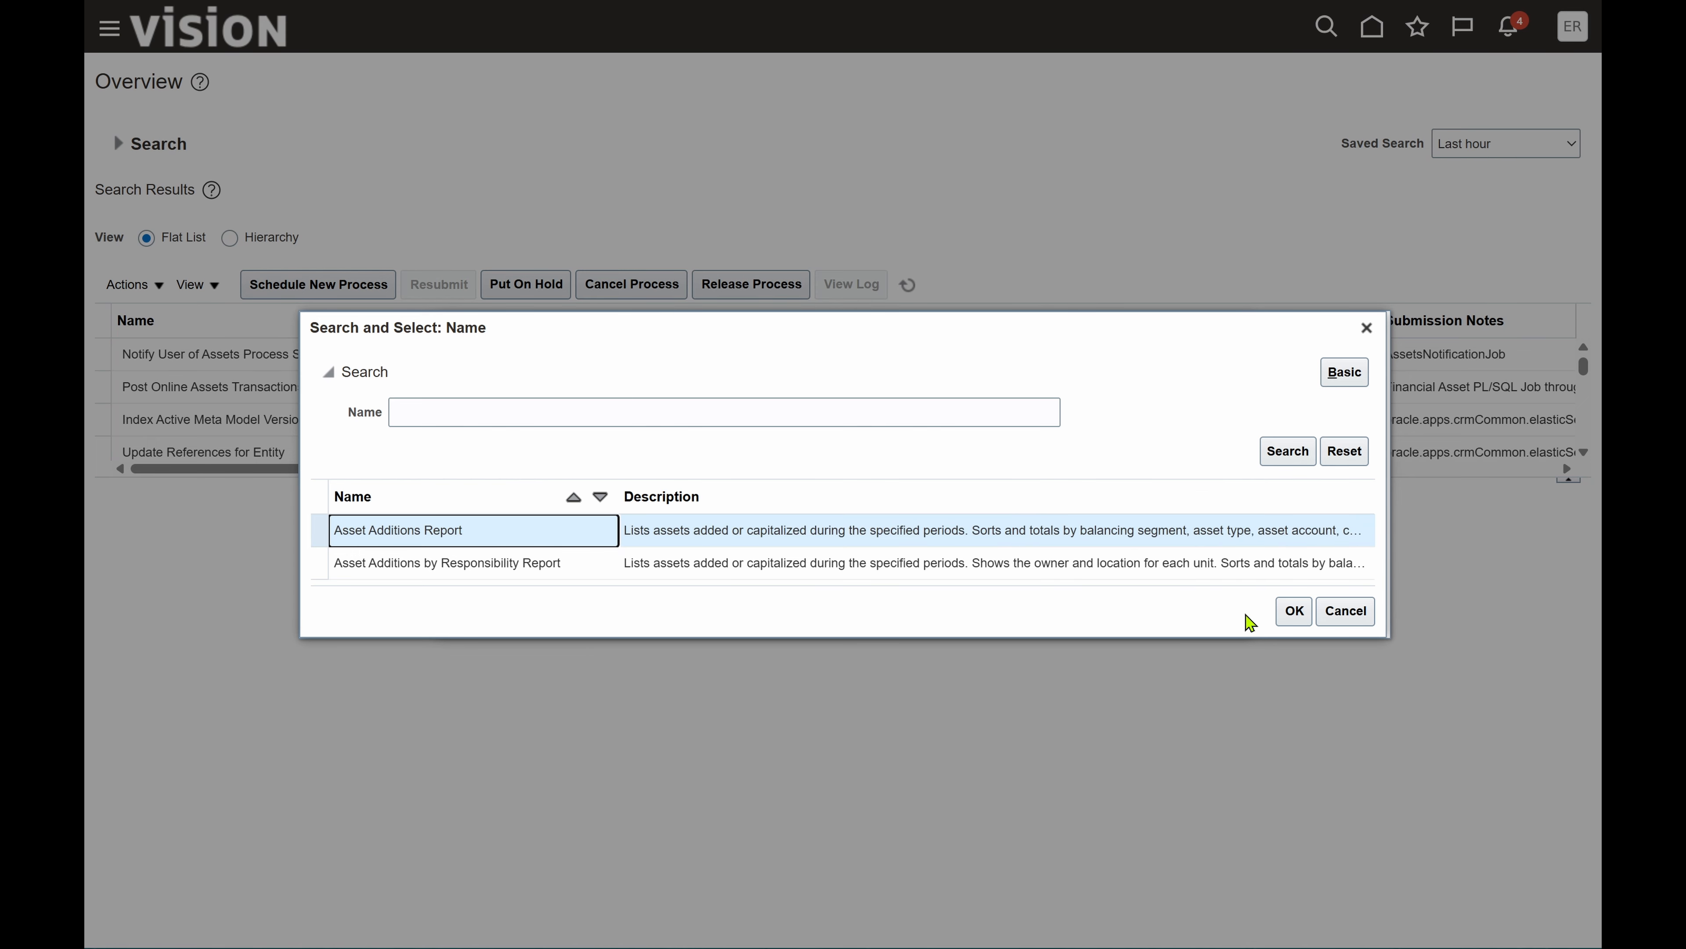
{"action": "left_click", "coordinate": [1294, 610]}
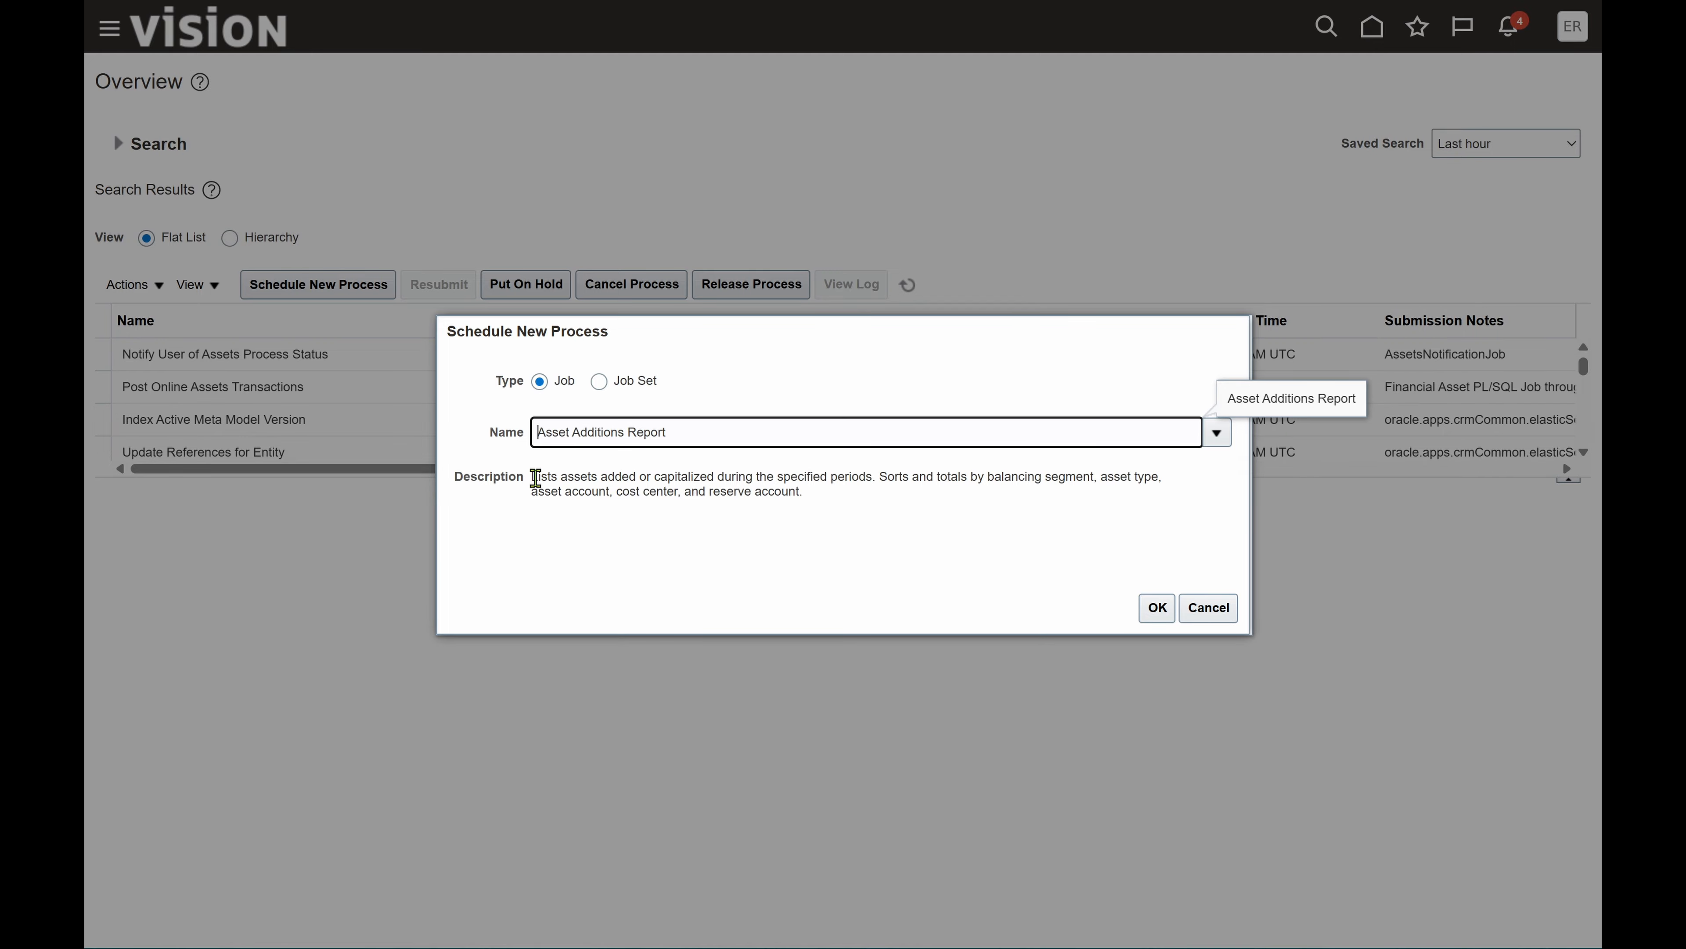
{"action": "left_click_drag", "start_coordinate": [535, 477], "coordinate": [810, 507]}
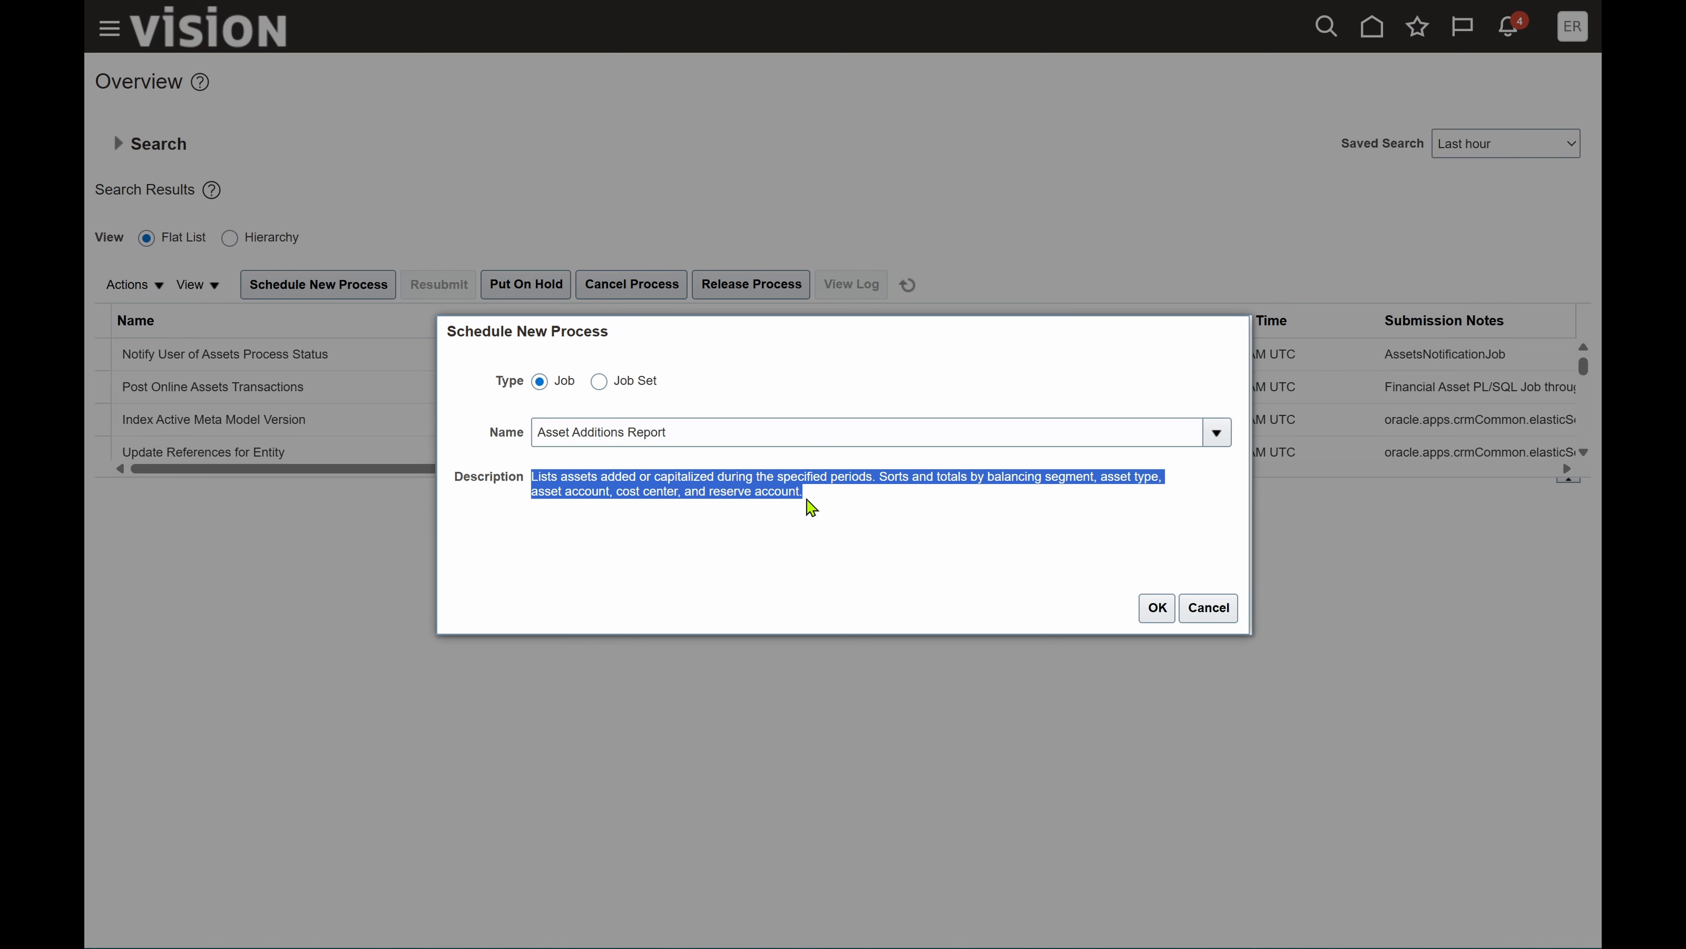
{"action": "left_click", "coordinate": [1157, 607]}
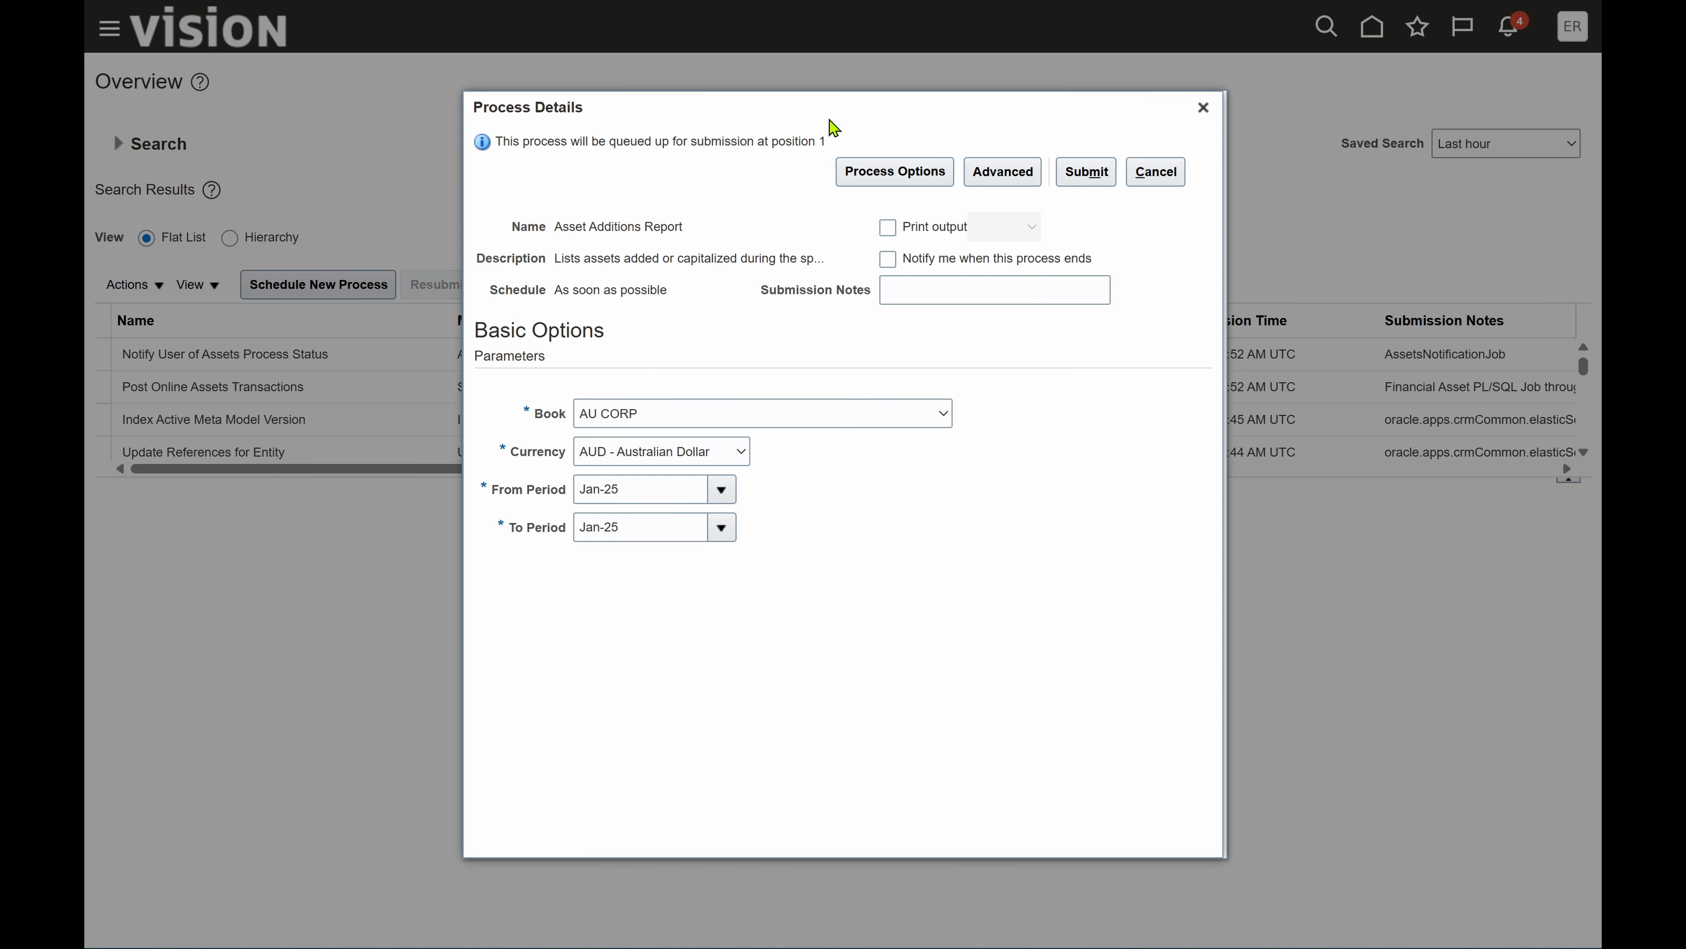
Step: Set the report's book to ERPZEN CORPORATE BOOK, submit the process and acknowledge the confirmation
{"action": "left_click", "coordinate": [799, 417]}
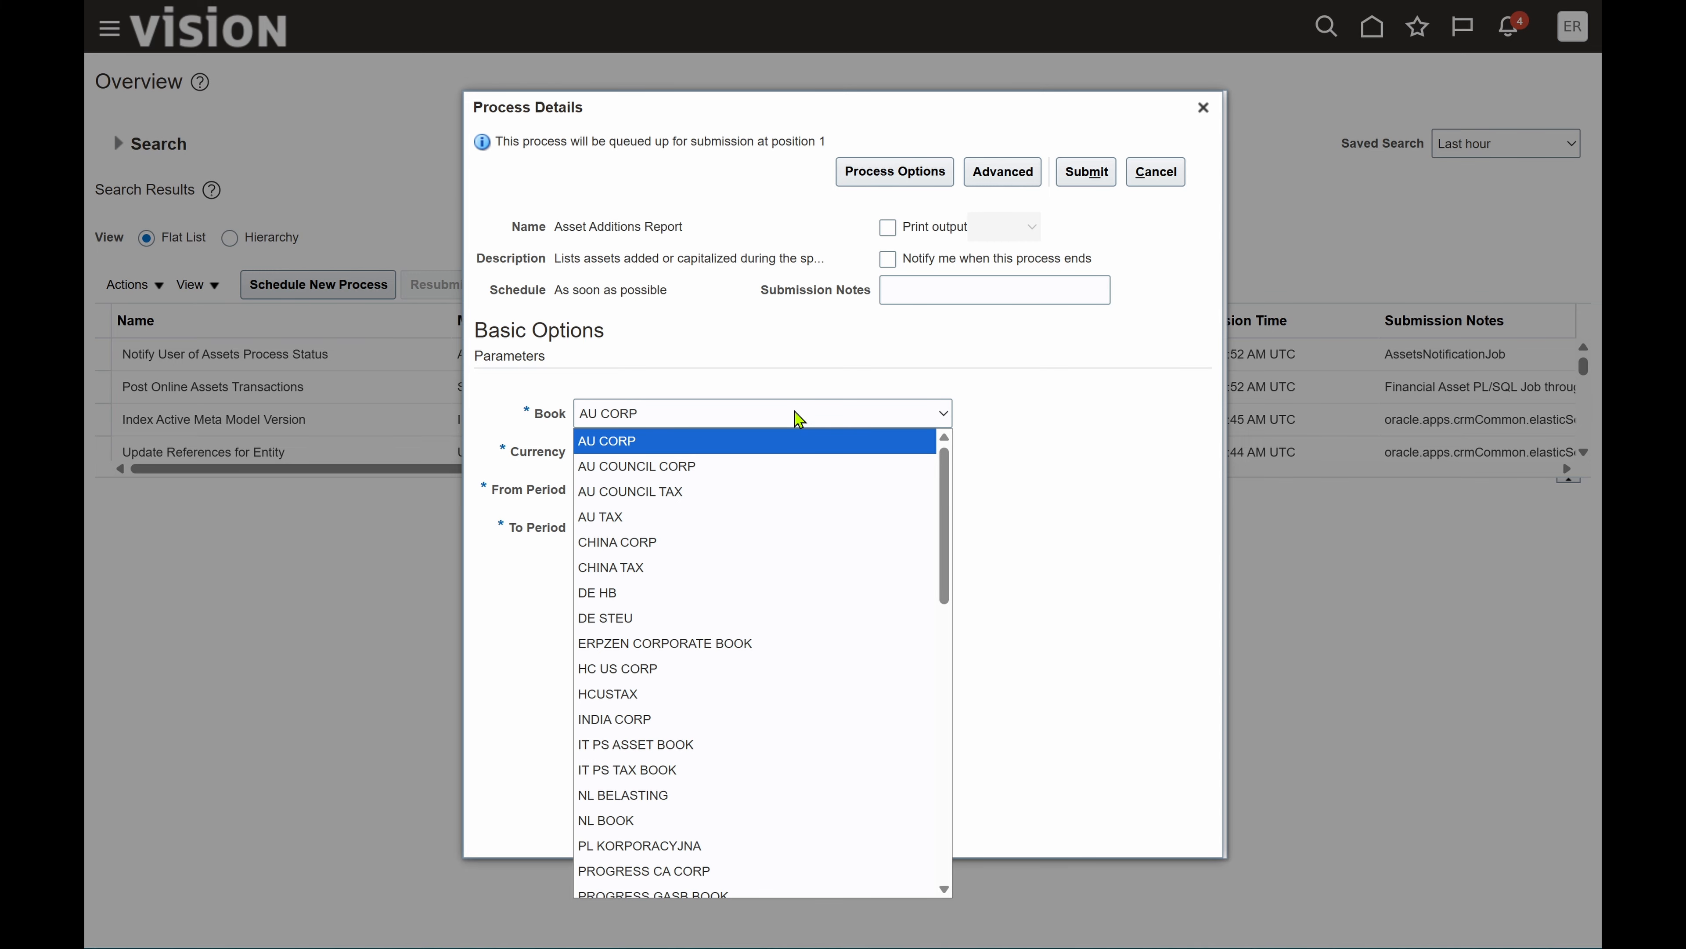
{"action": "key", "text": "Down"}
{"action": "key", "text": "Down"}
{"action": "key", "text": "Down"}
{"action": "key", "text": "Down"}
{"action": "key", "text": "Down"}
{"action": "key", "text": "Down"}
{"action": "key", "text": "Down"}
{"action": "key", "text": "Down"}
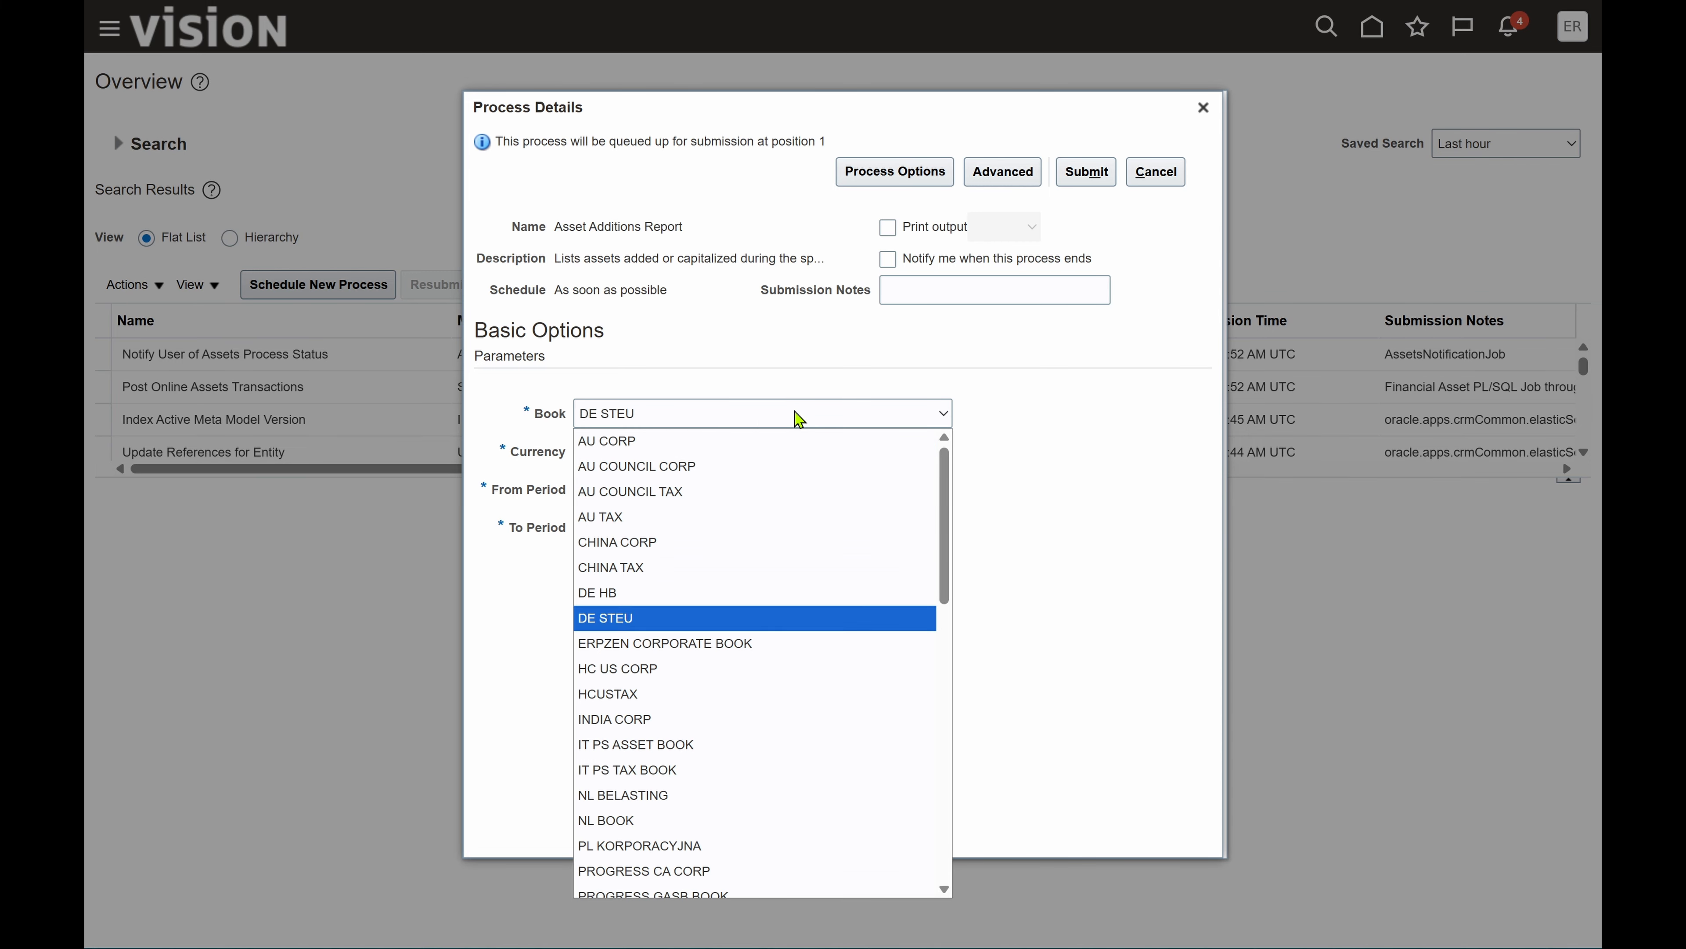
{"action": "key", "text": "Return"}
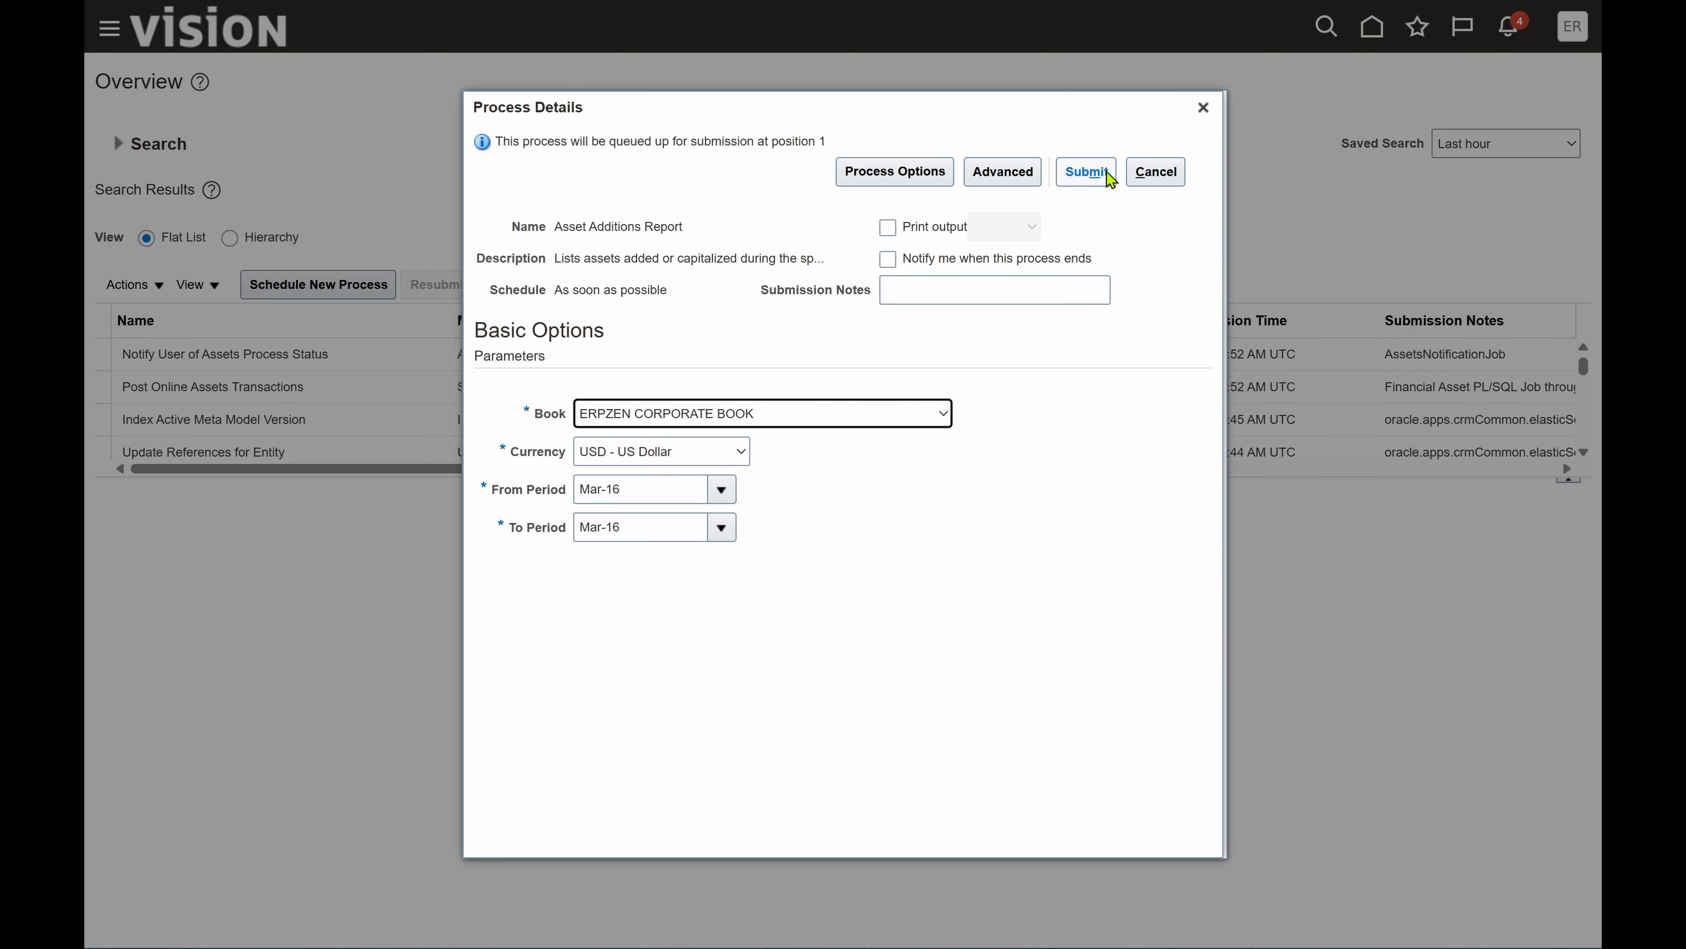
{"action": "left_click", "coordinate": [1087, 174]}
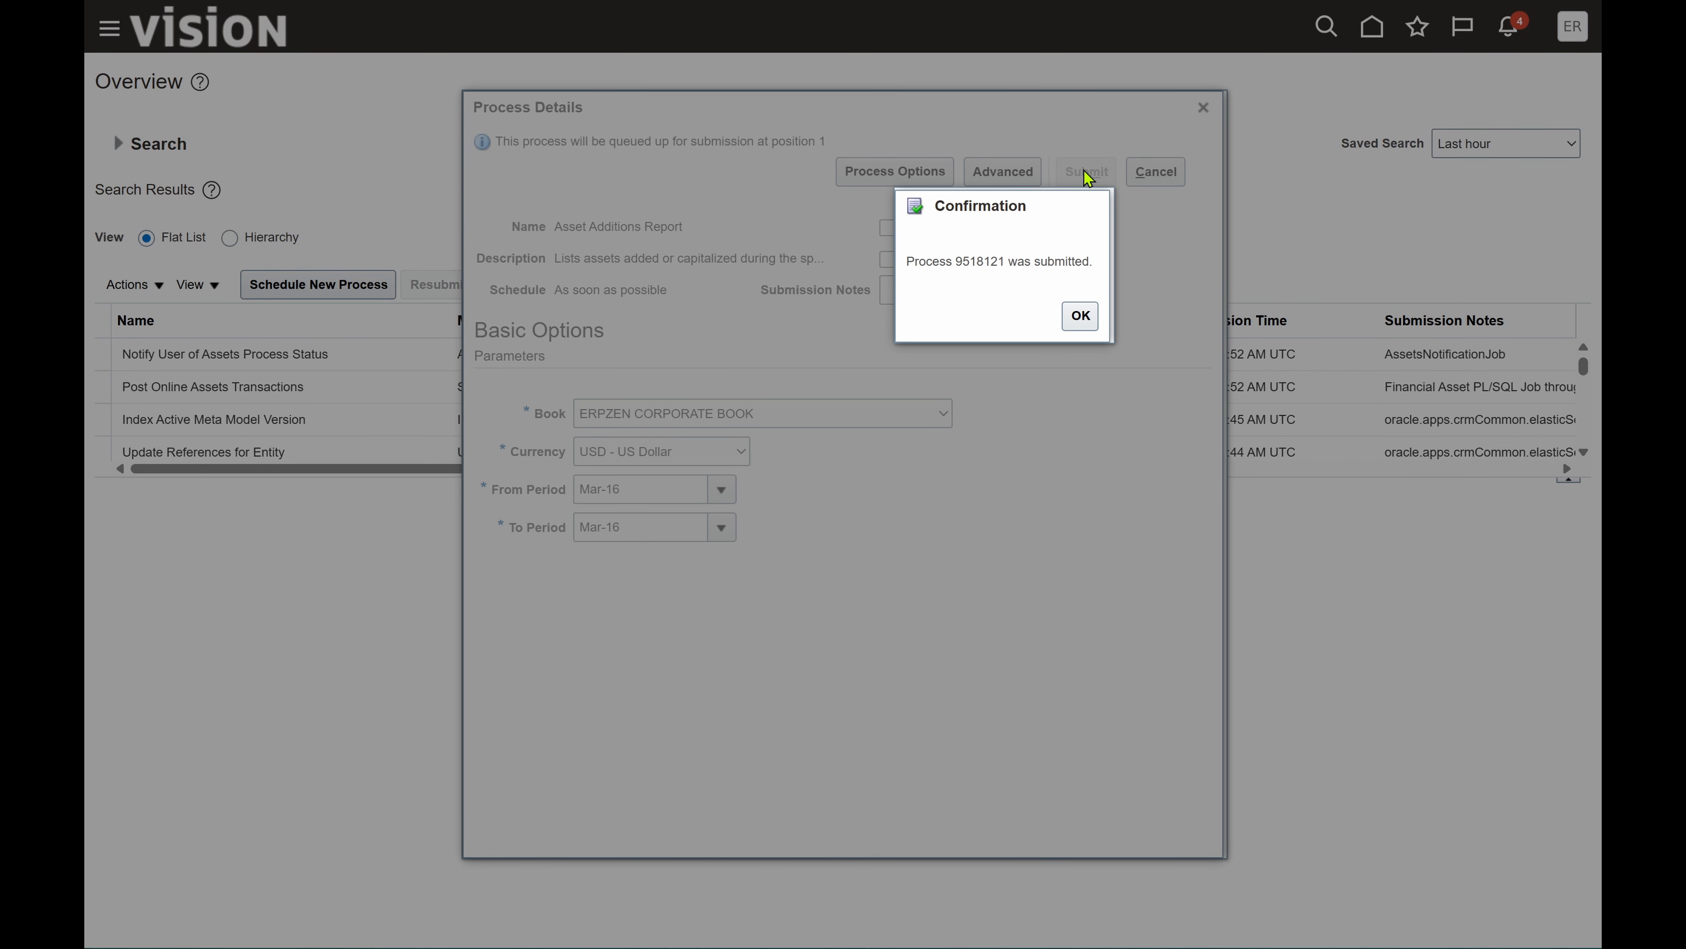
{"action": "left_click", "coordinate": [1082, 317]}
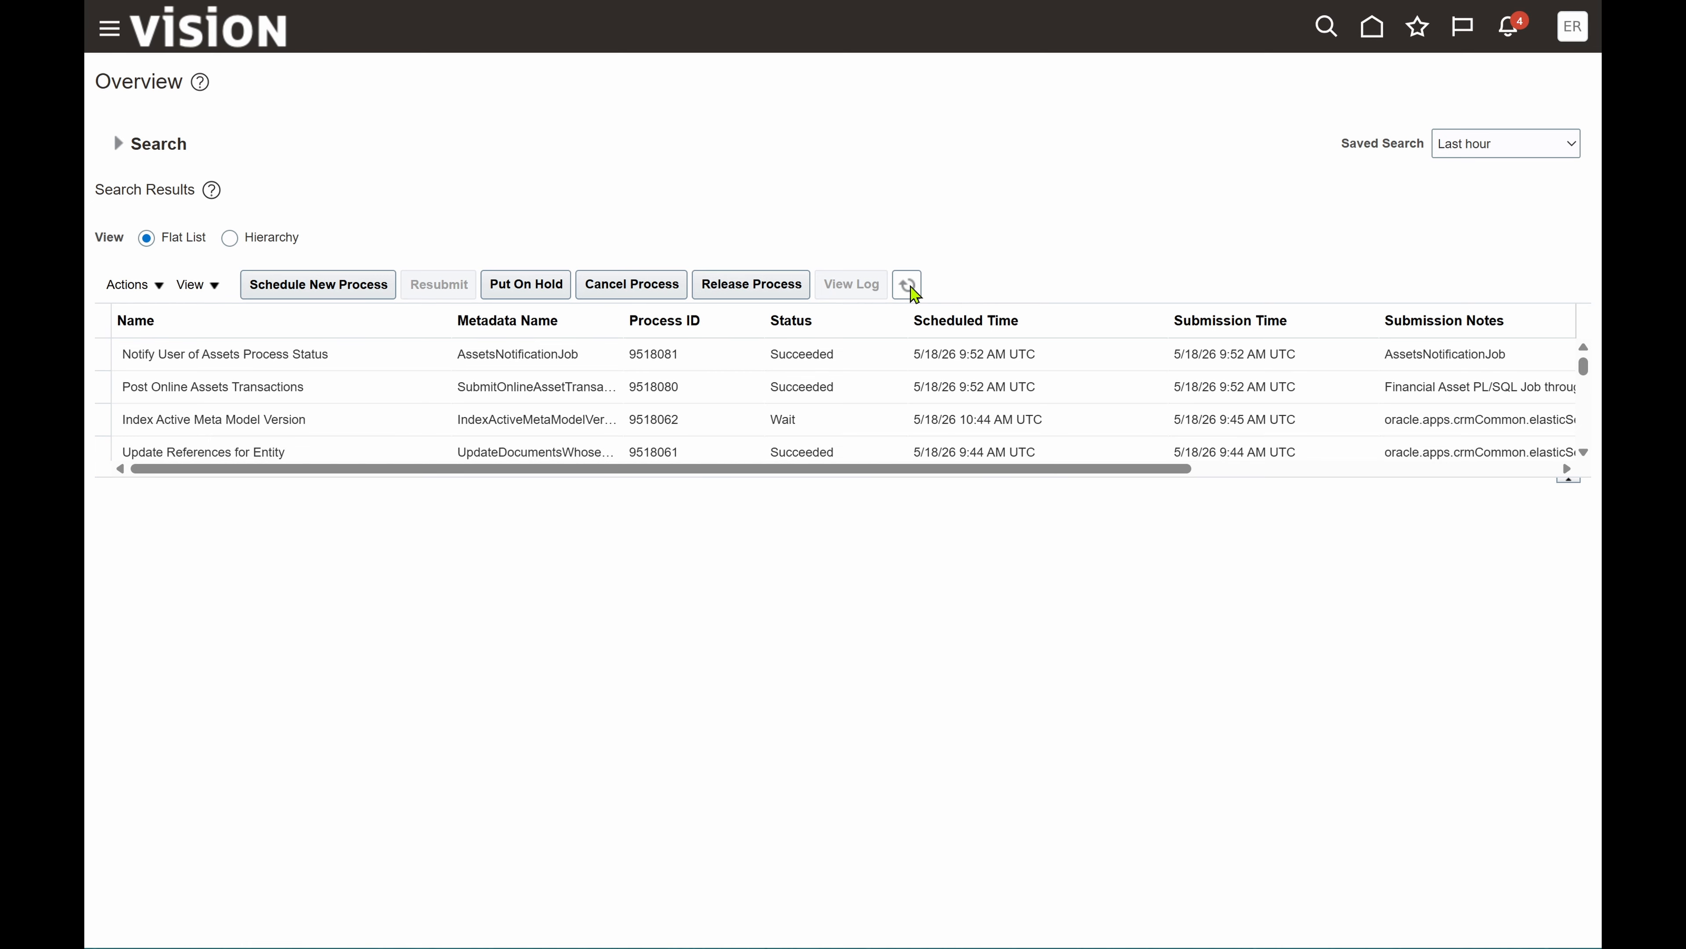
Step: Refresh the process list, select the Asset Additions Report run and republish its output
{"action": "left_click", "coordinate": [908, 285]}
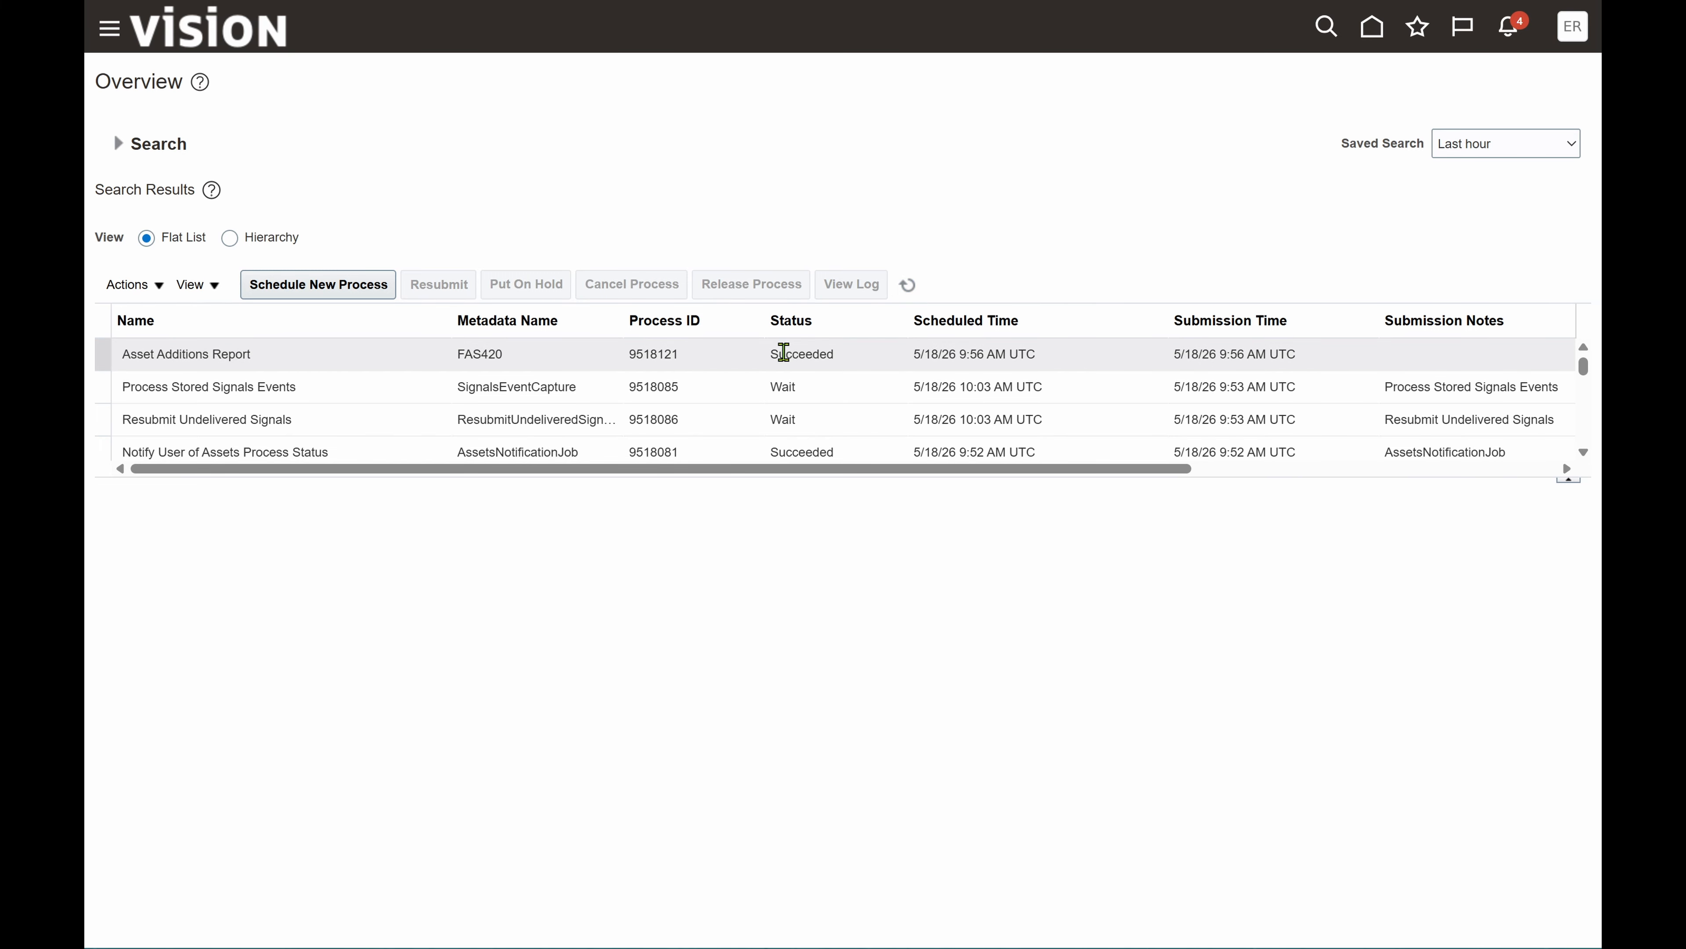
{"action": "left_click", "coordinate": [784, 352]}
{"action": "scroll", "coordinate": [1128, 205], "scroll_direction": "down", "scroll_amount": 1}
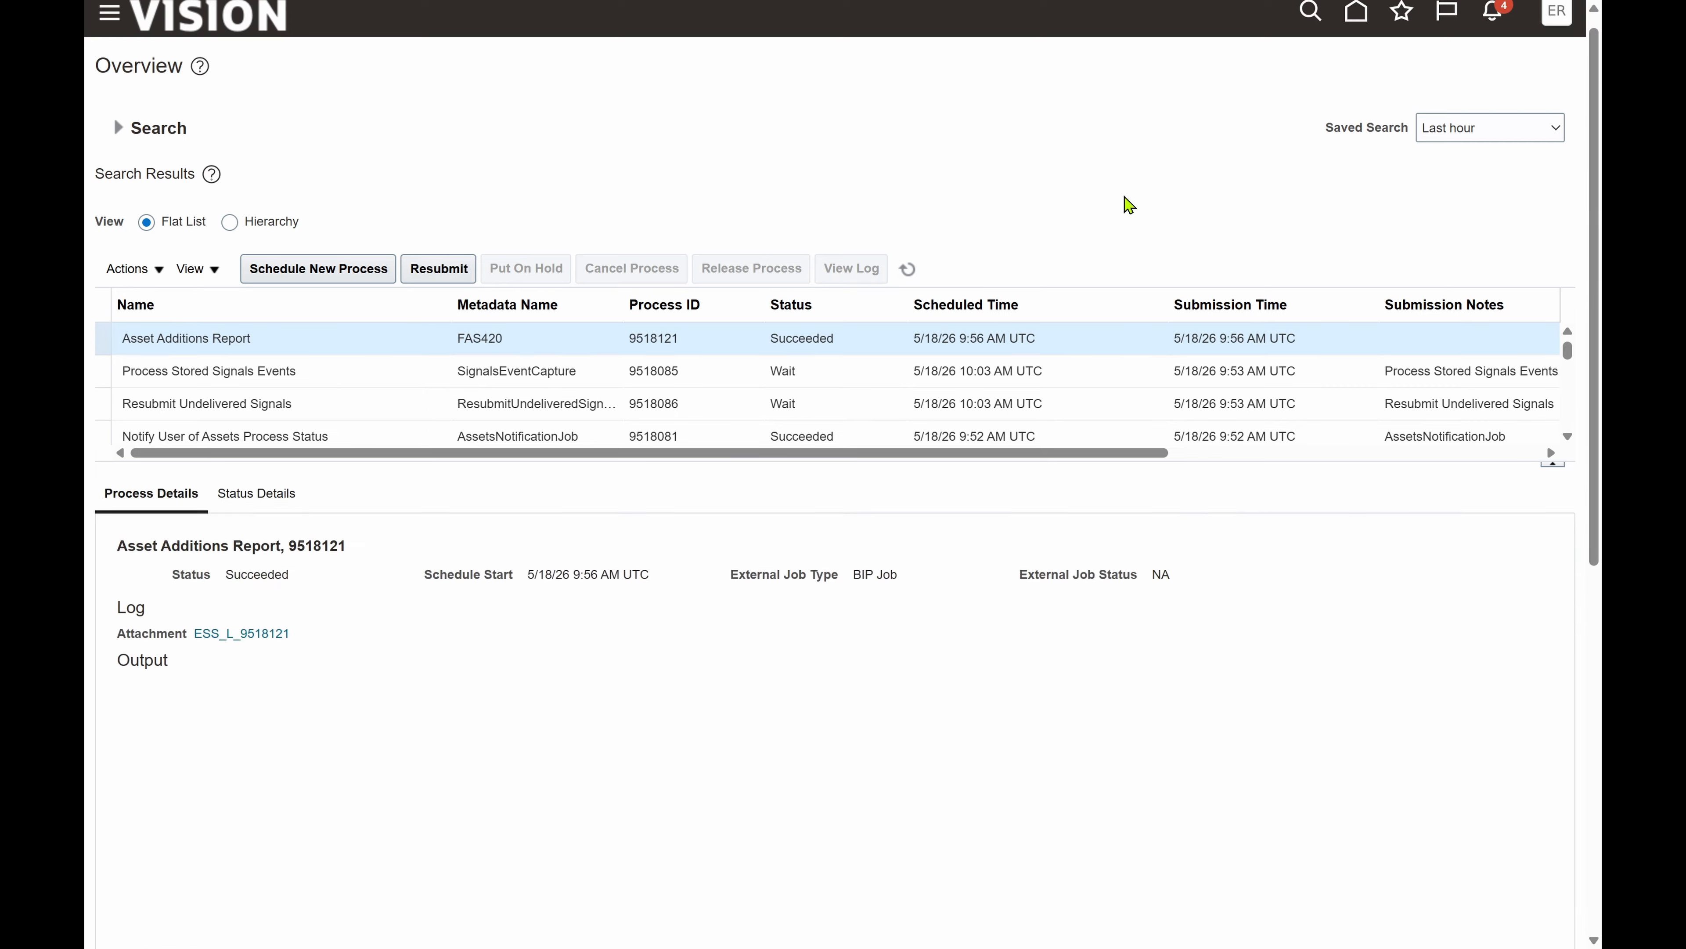
{"action": "scroll", "coordinate": [1128, 205], "scroll_direction": "down", "scroll_amount": 3}
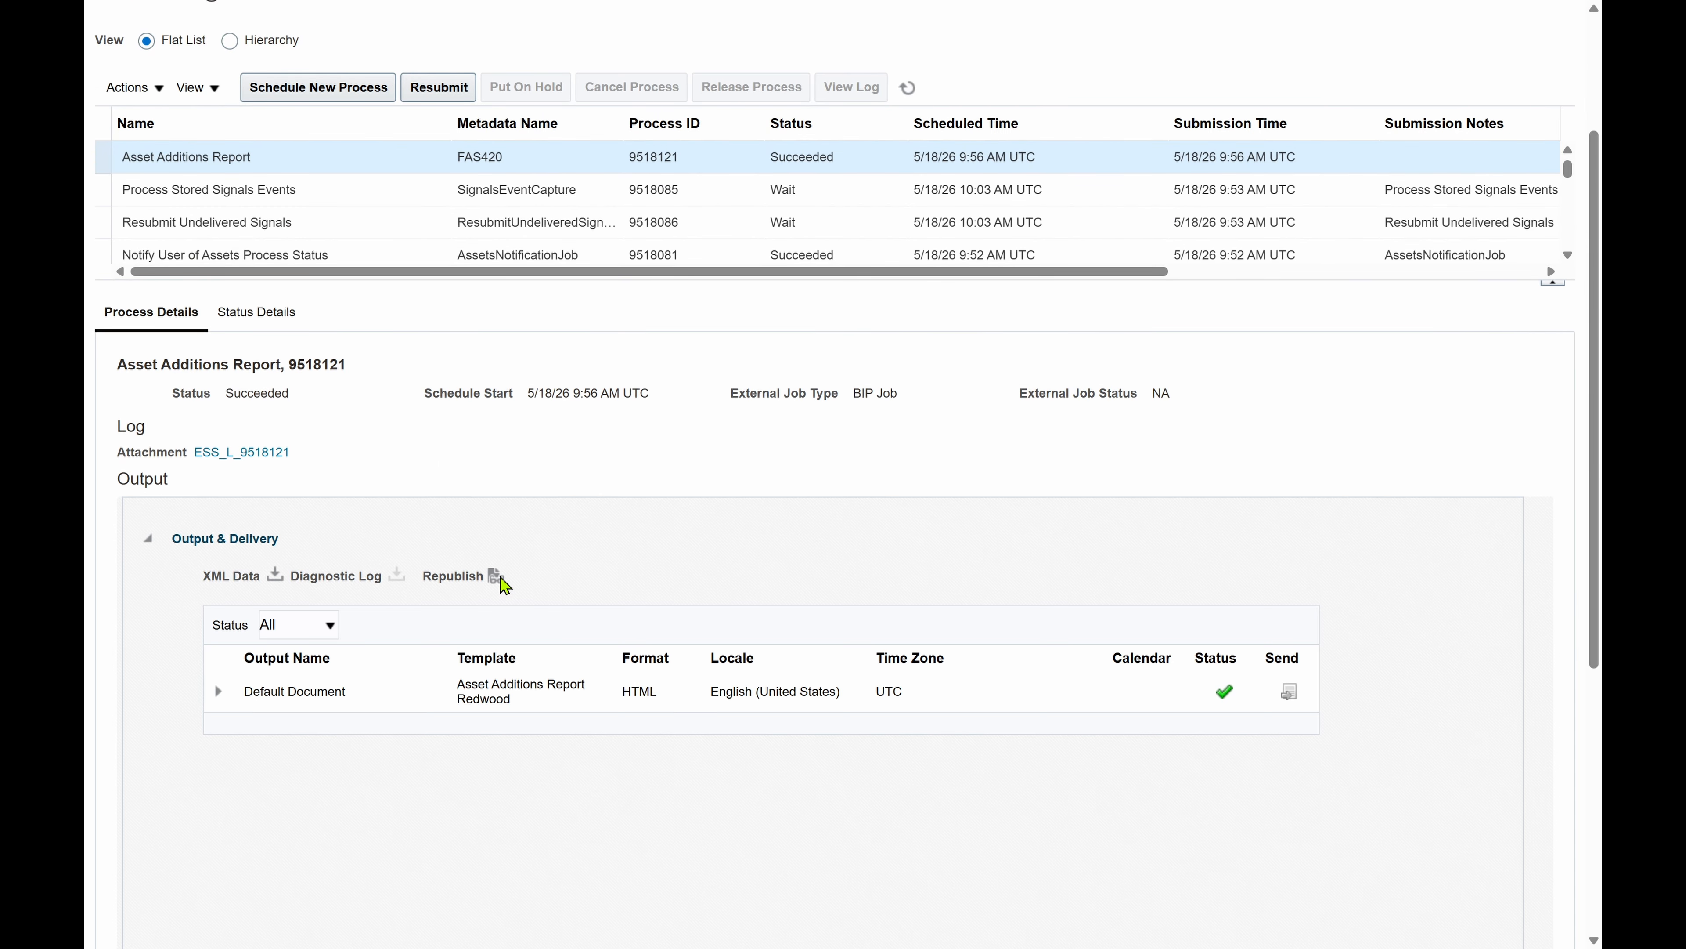
{"action": "left_click", "coordinate": [496, 577]}
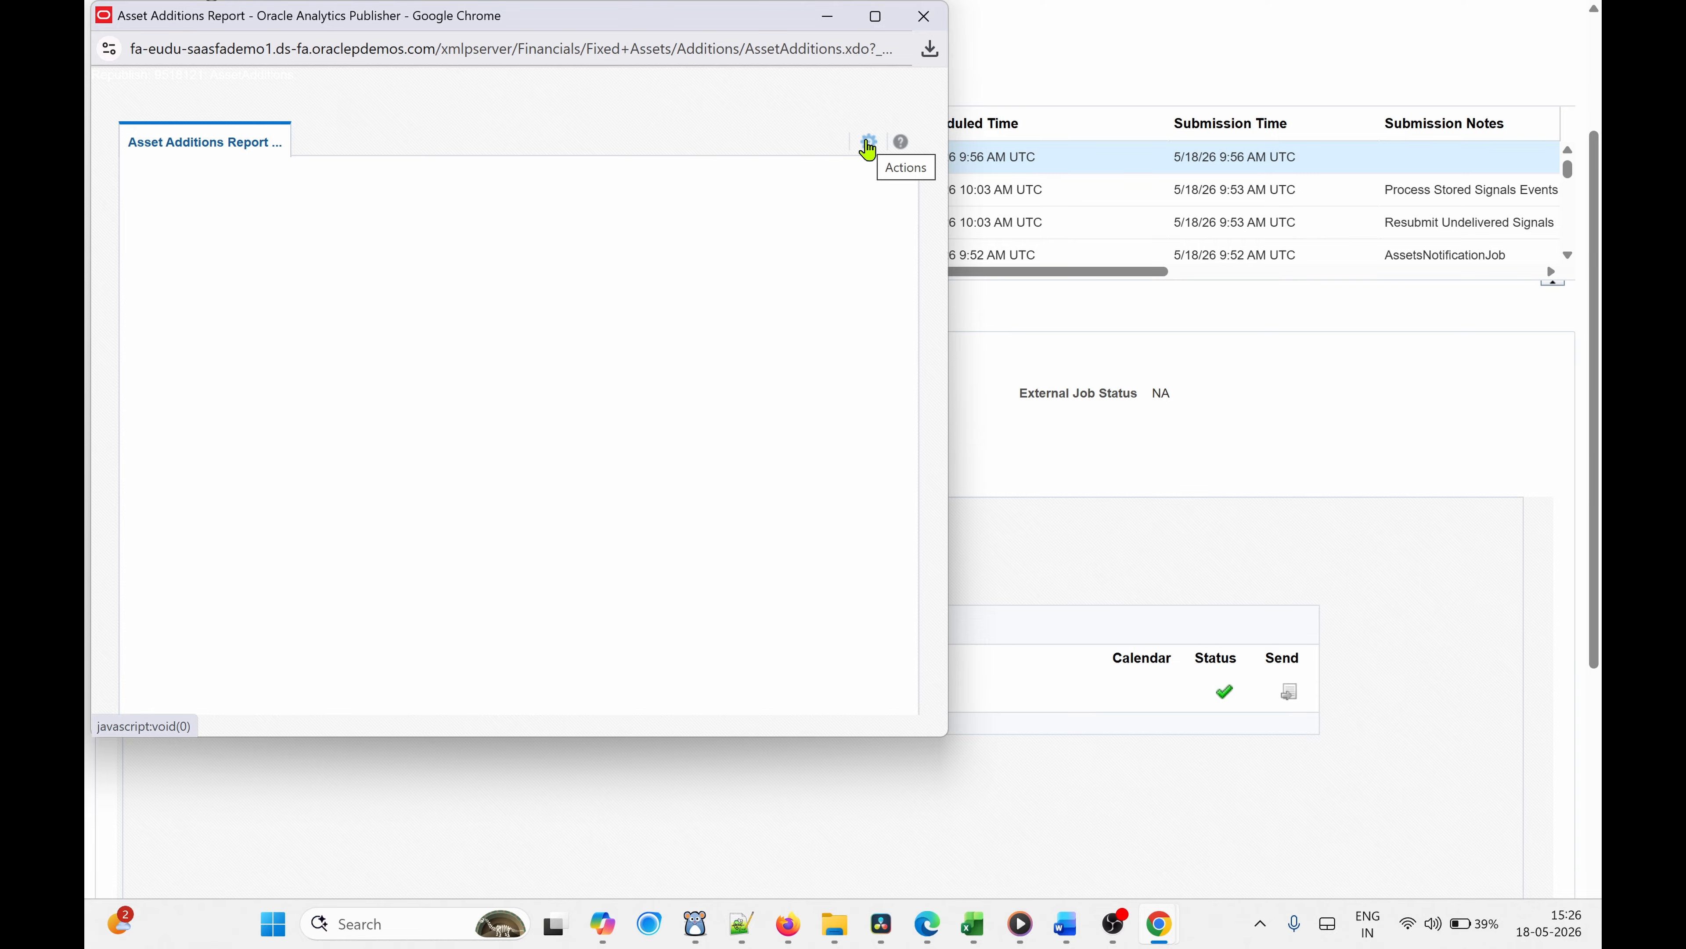
Step: Export the republished Asset Additions Report as a PDF and open the newly downloaded file
{"action": "left_click", "coordinate": [860, 144]}
{"action": "mouse_move", "coordinate": [833, 170]}
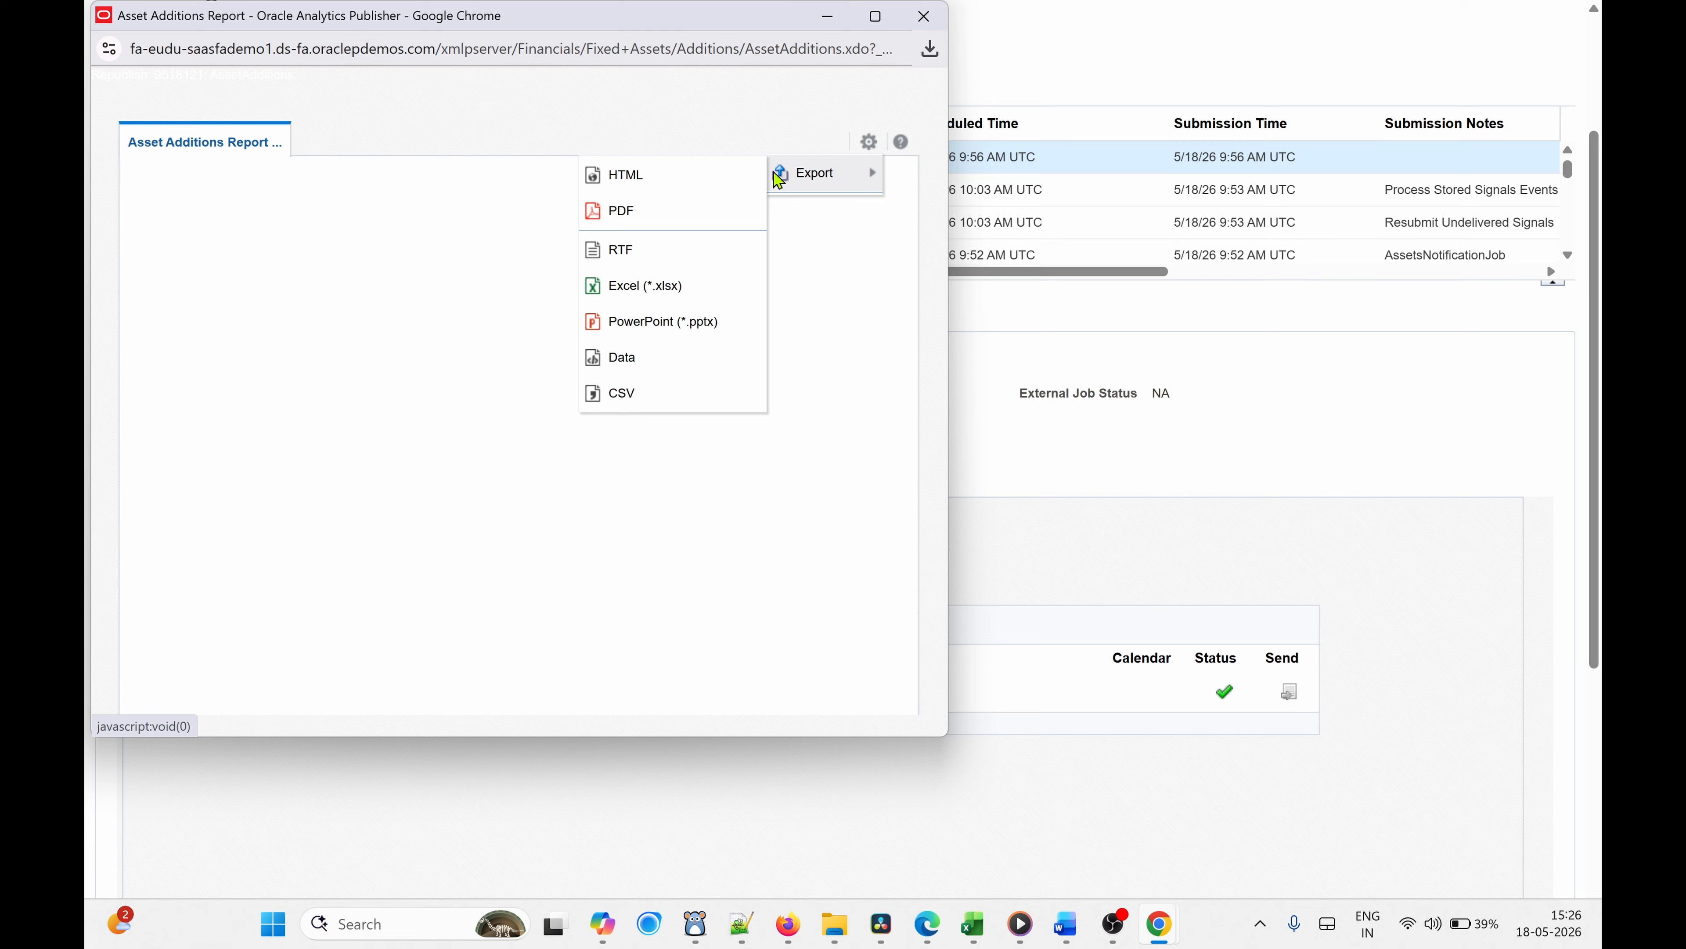
{"action": "left_click", "coordinate": [656, 219]}
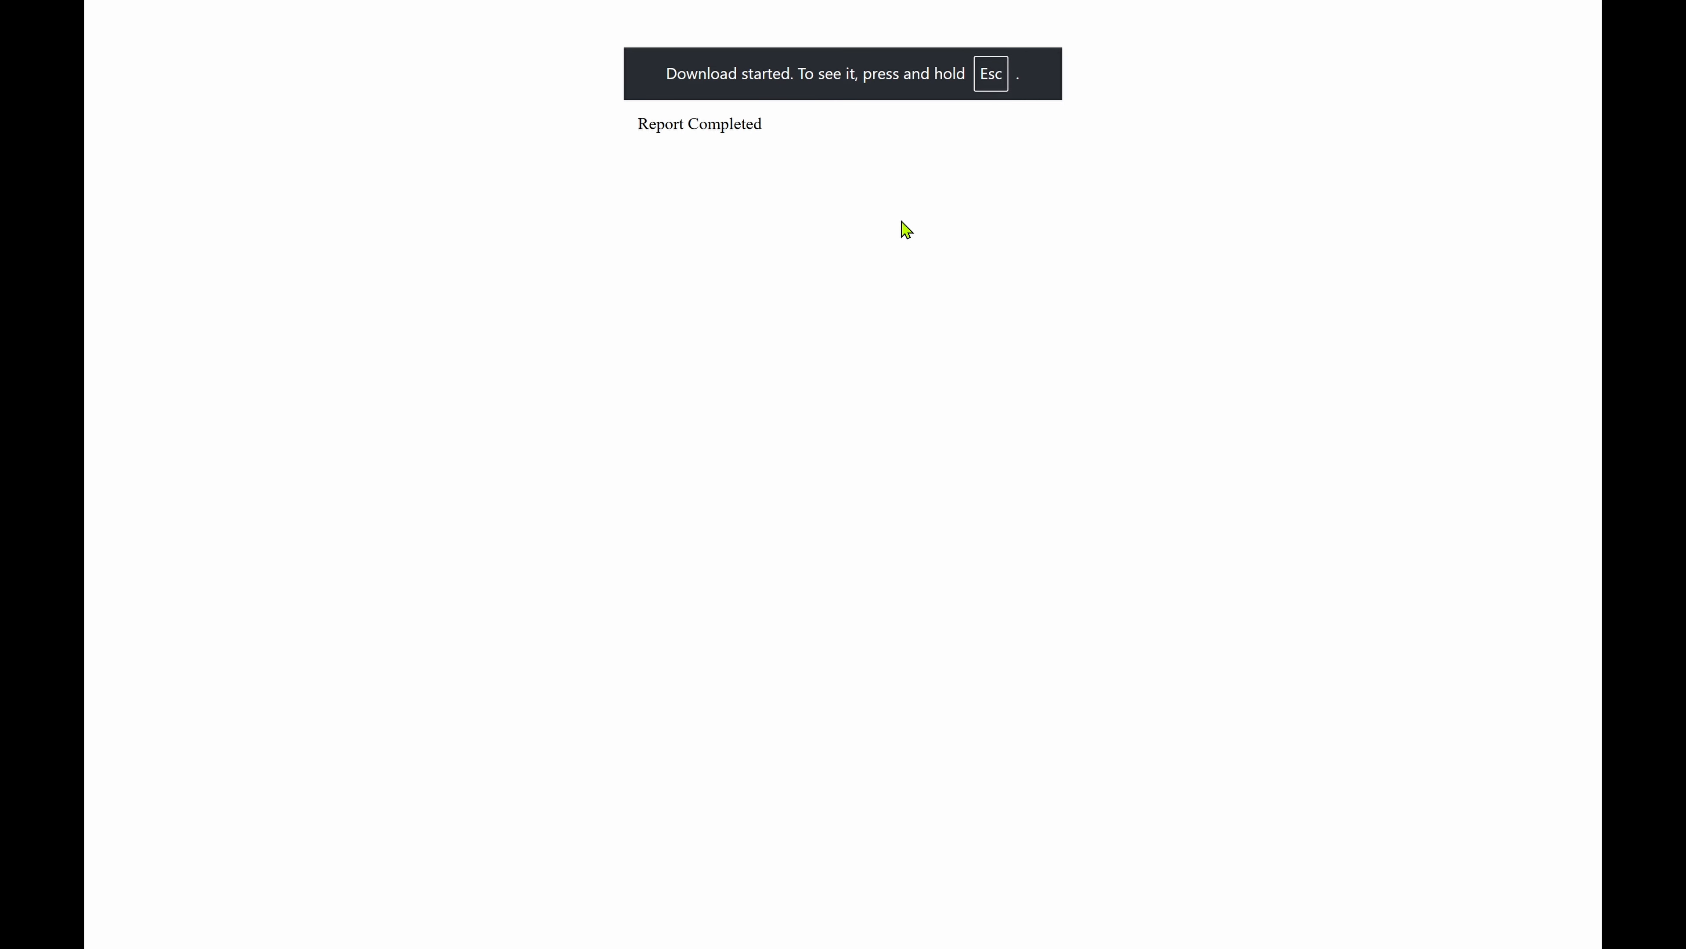
{"action": "key", "text": "Escape"}
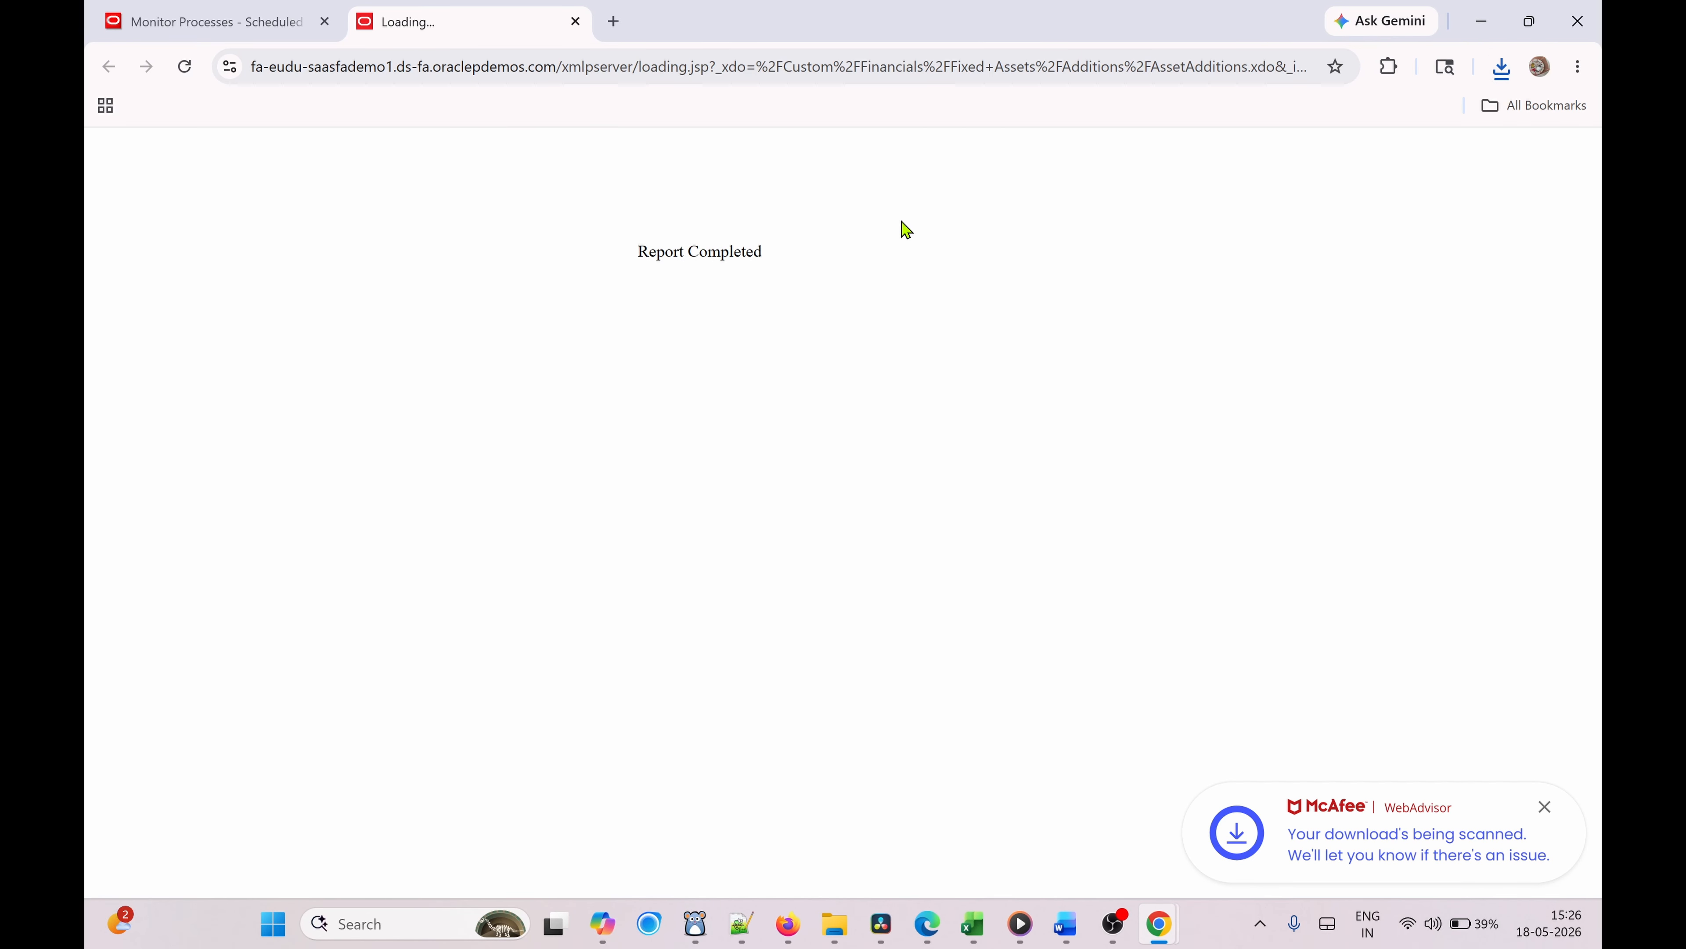
{"action": "left_click", "coordinate": [1502, 74]}
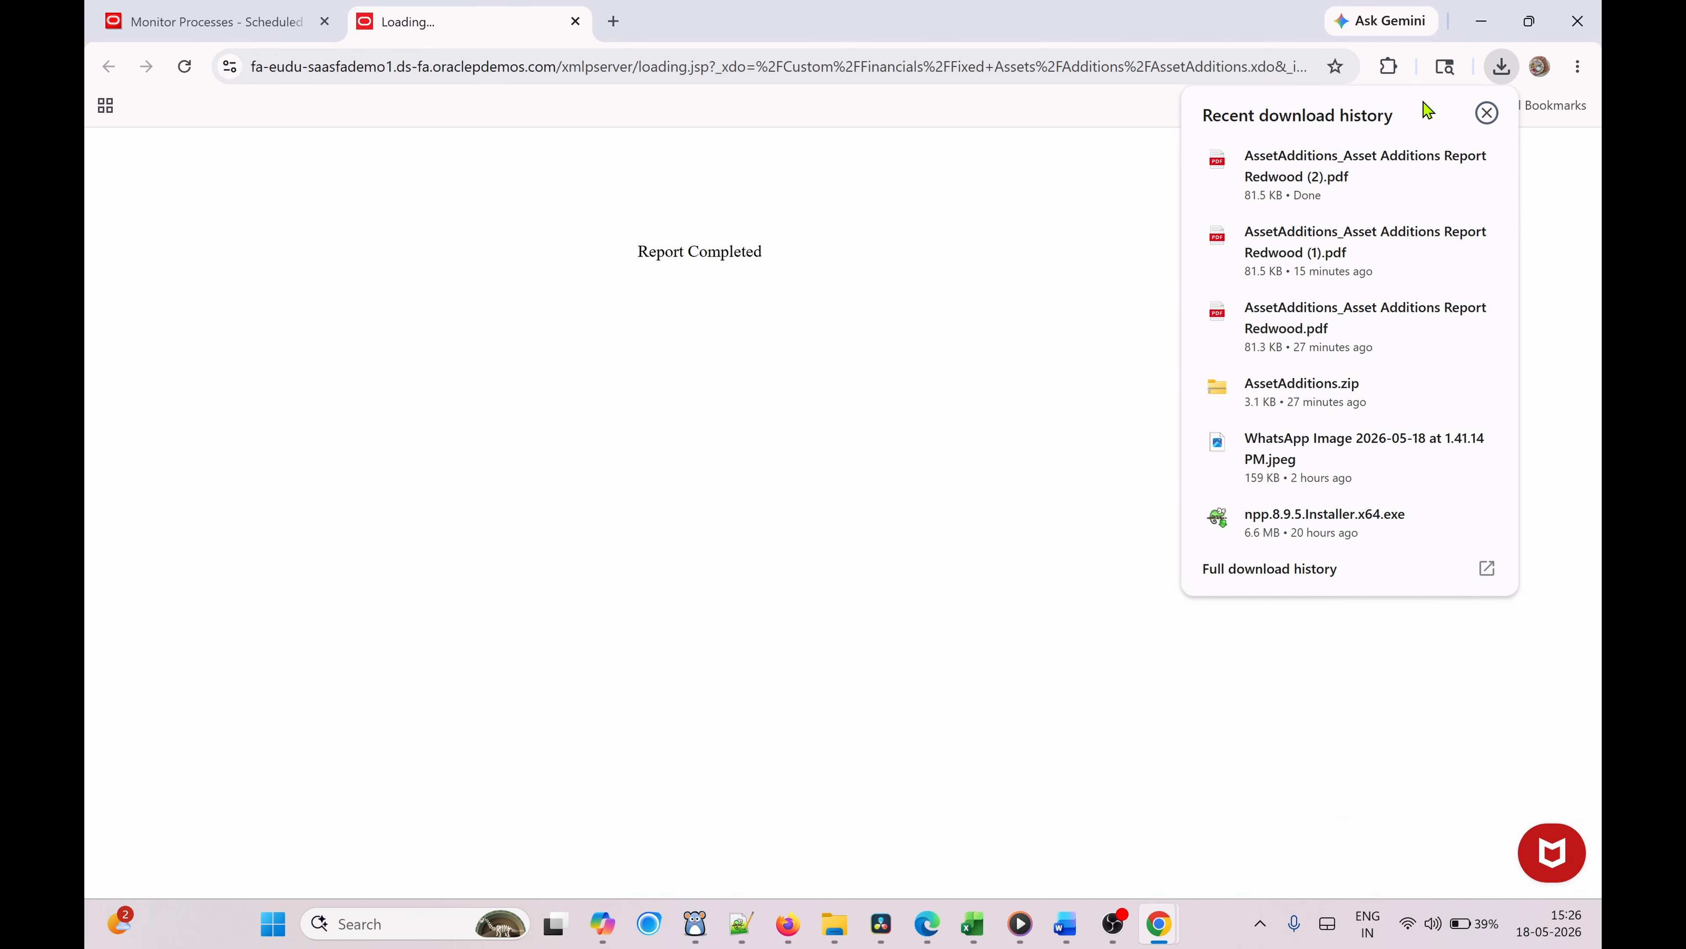
{"action": "left_click", "coordinate": [1309, 166]}
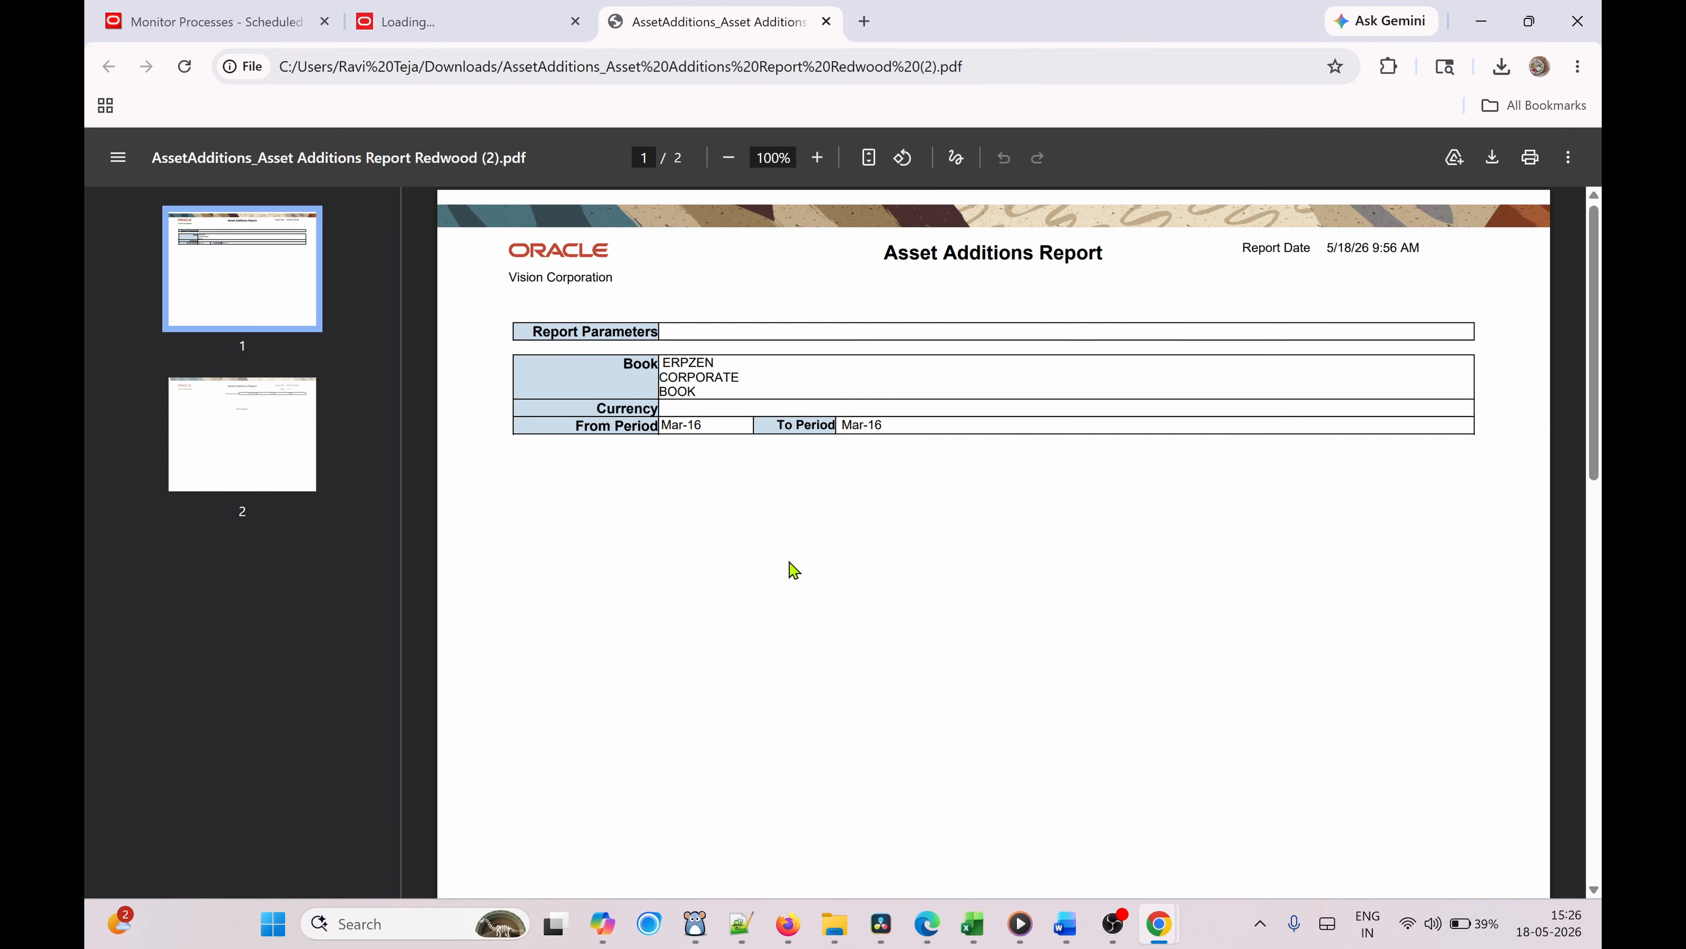
Step: Examine the report total on the second page of the Asset Additions Report PDF
{"action": "scroll", "coordinate": [790, 569], "scroll_direction": "down", "scroll_amount": 10}
{"action": "scroll", "coordinate": [790, 569], "scroll_direction": "up", "scroll_amount": 2}
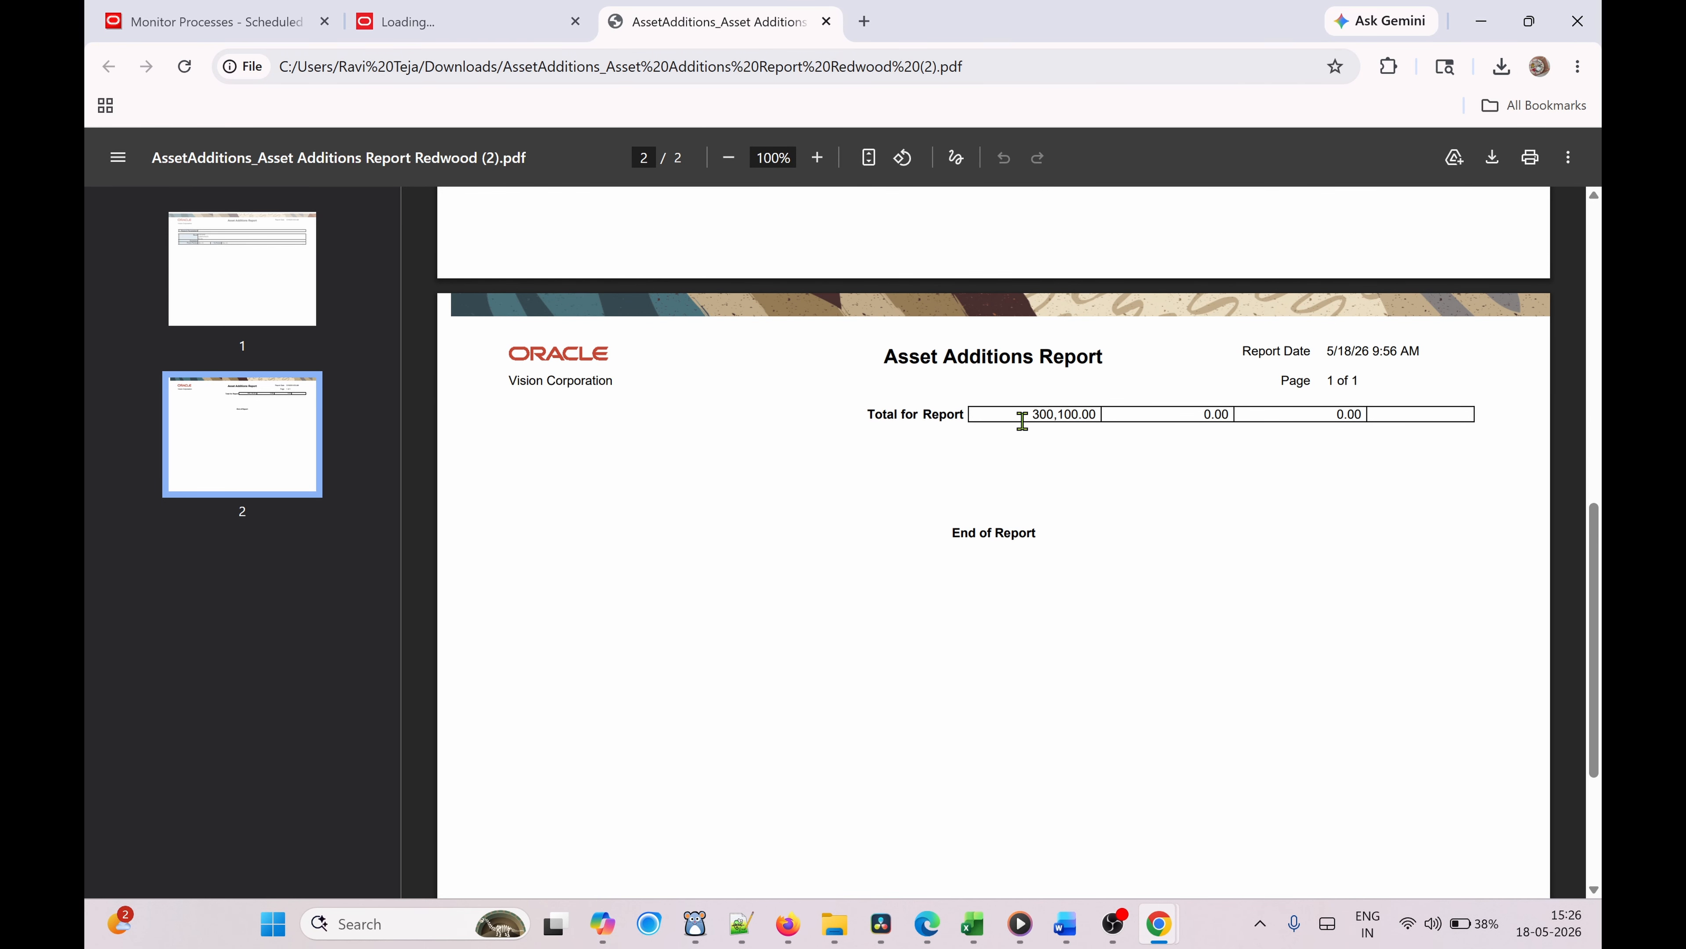
{"action": "left_click_drag", "start_coordinate": [1022, 420], "coordinate": [1122, 413]}
{"action": "left_click", "coordinate": [1137, 532]}
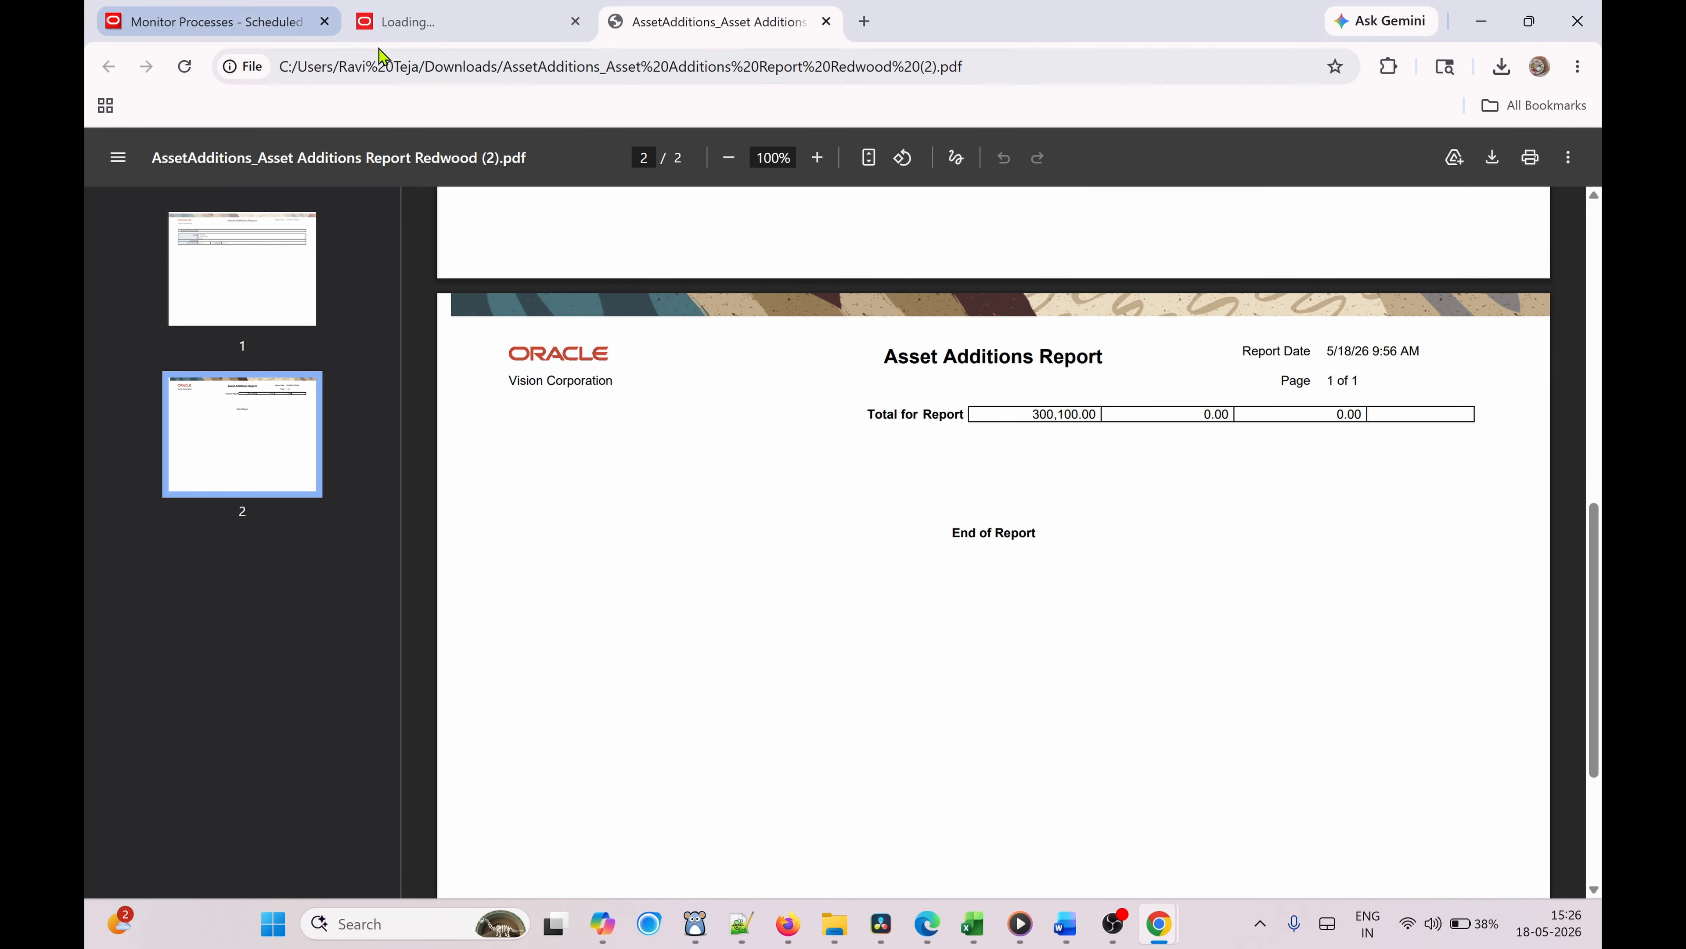
Step: Switch the browser to full screen and bring up the transaction list in Asset Inquiry
{"action": "left_click", "coordinate": [1578, 66]}
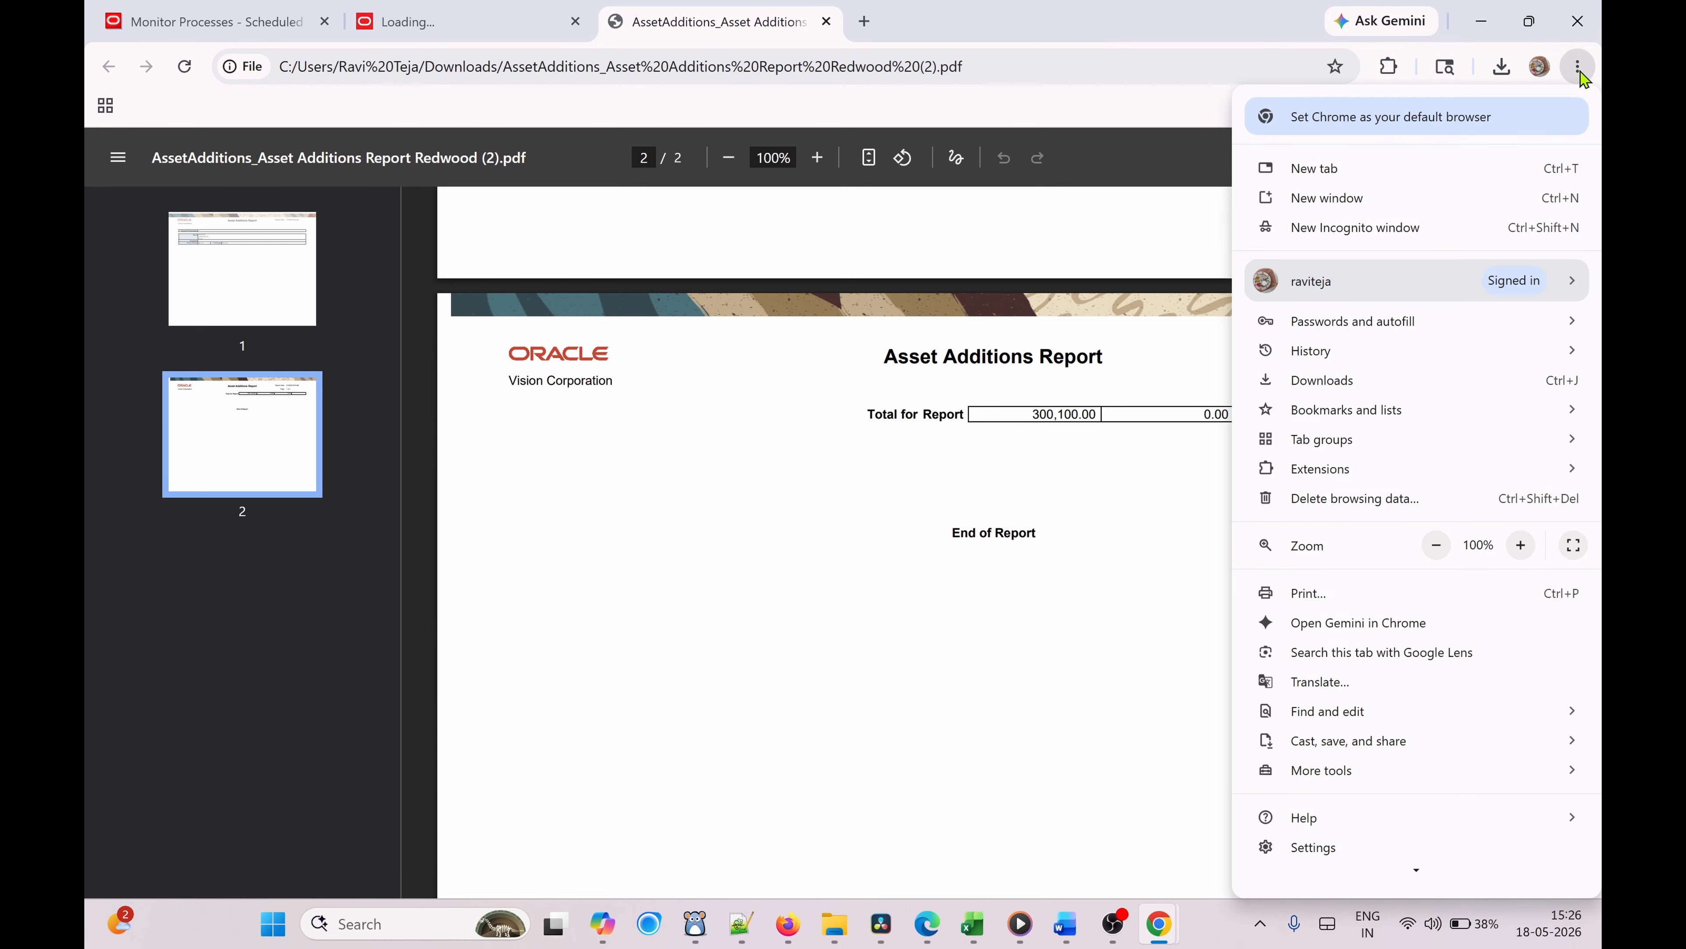
{"action": "left_click", "coordinate": [1574, 544]}
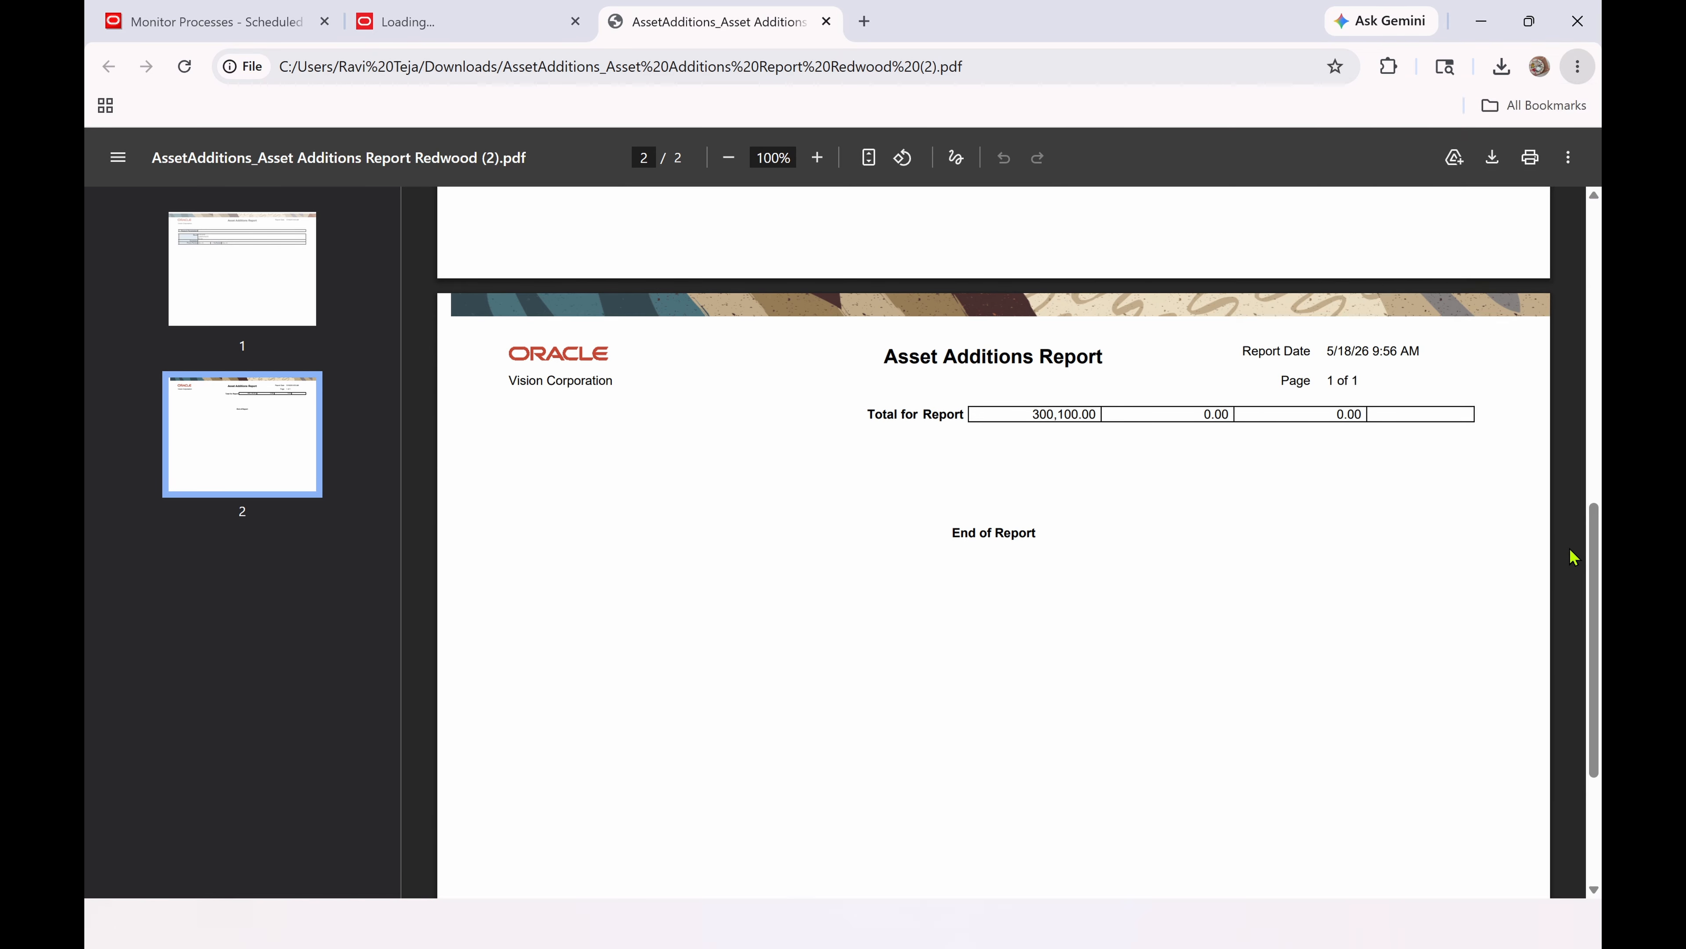
{"action": "key", "text": "ctrl+Tab"}
{"action": "key", "text": "ctrl+Tab"}
{"action": "key", "text": "ctrl+Tab"}
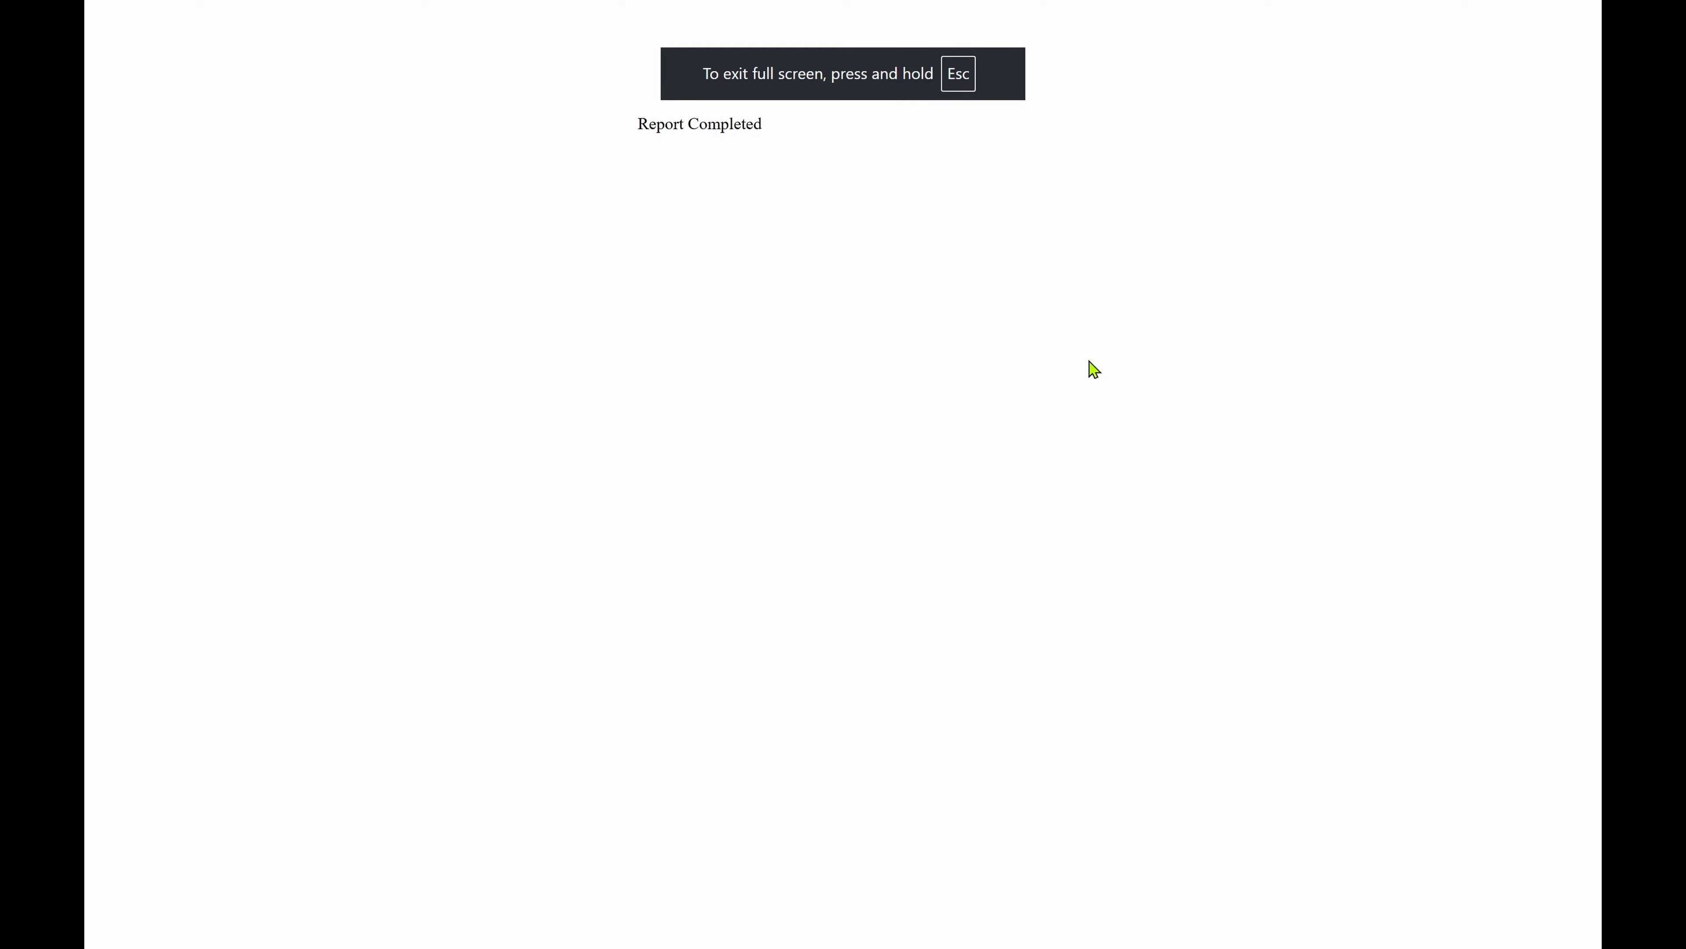
{"action": "key", "text": "ctrl+Tab"}
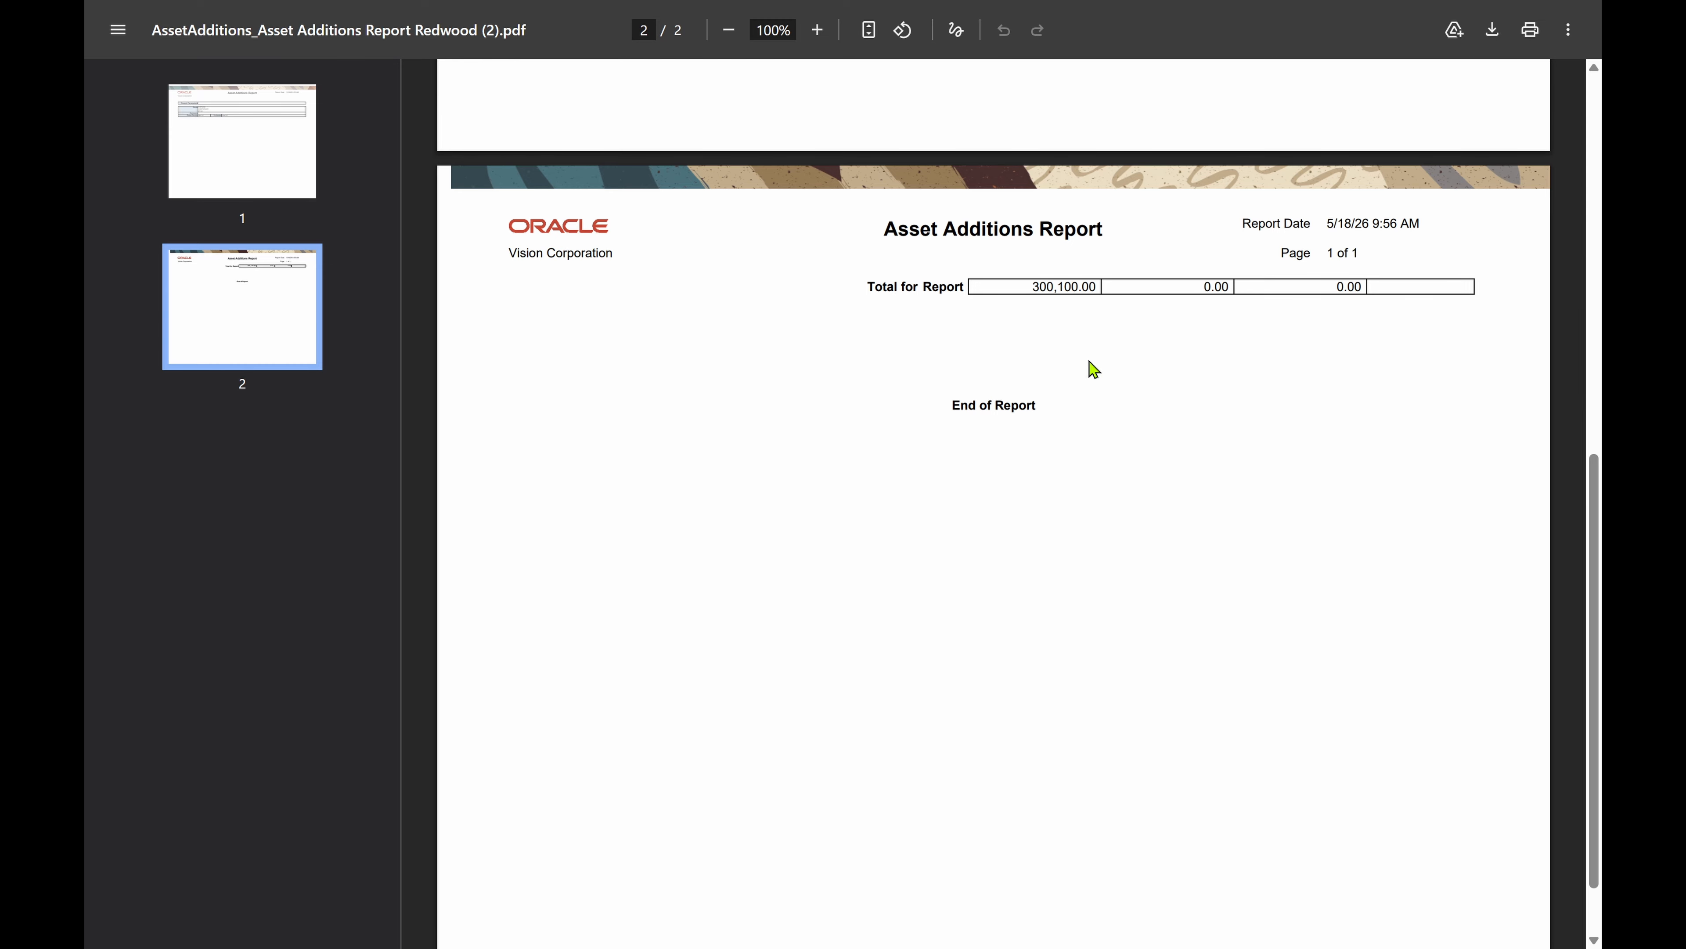
{"action": "key", "text": "ctrl+Tab"}
{"action": "scroll", "coordinate": [1092, 368], "scroll_direction": "up", "scroll_amount": 3}
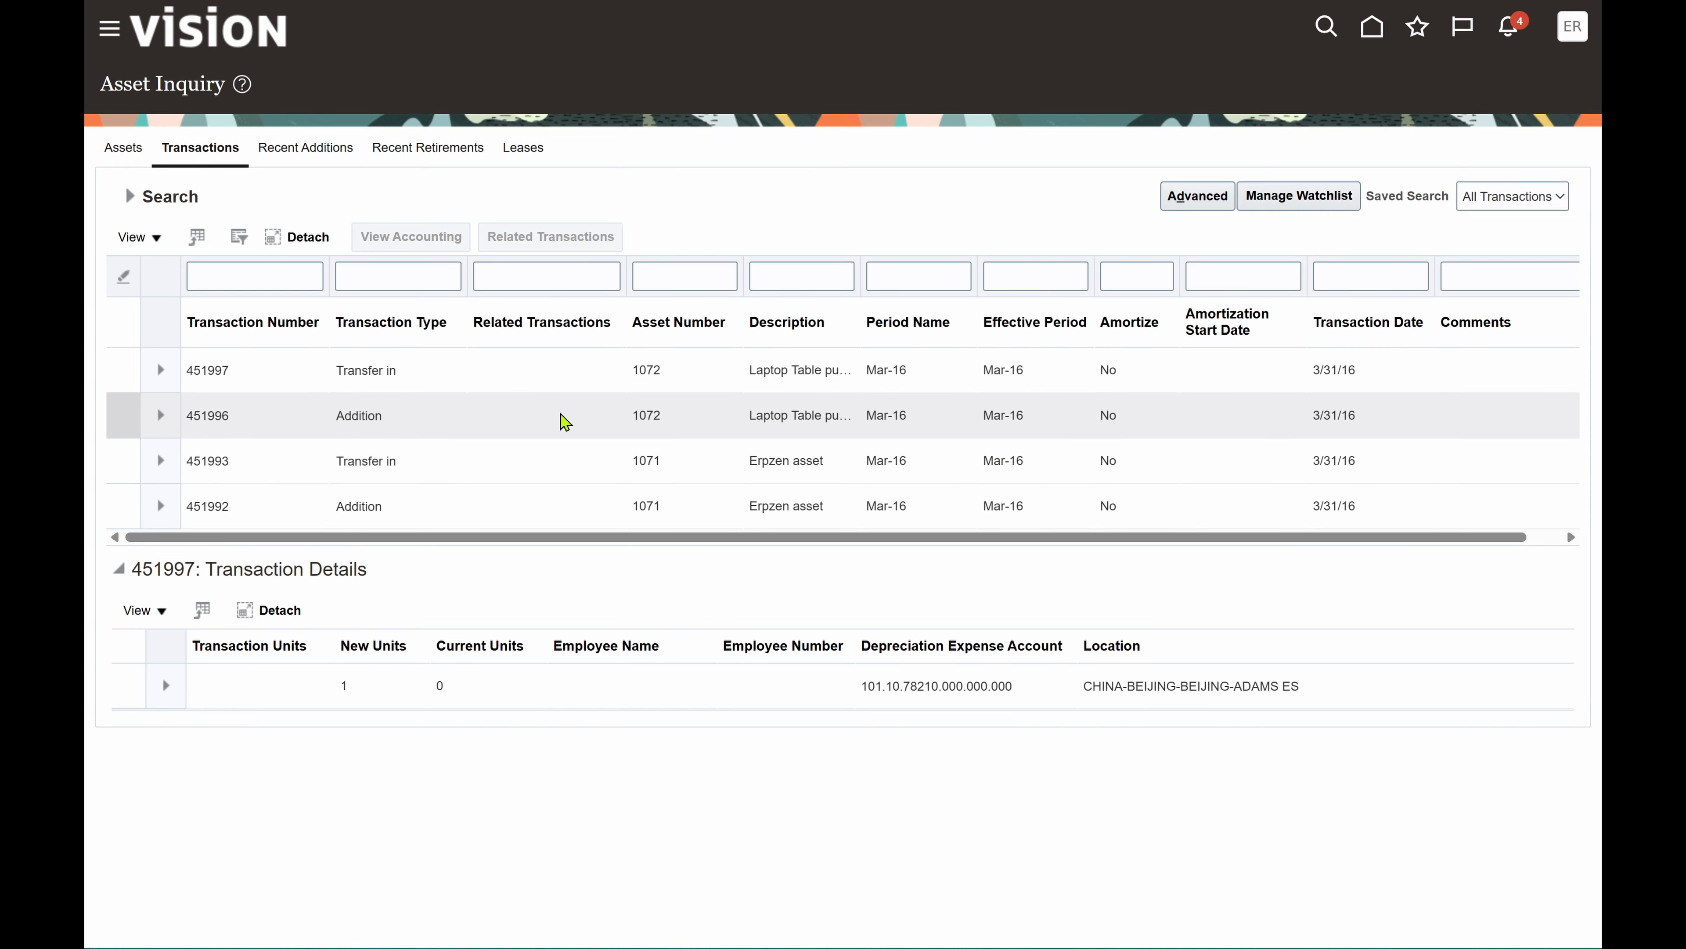
Step: Search Asset Inquiry for asset number 1071 in ERPZEN CORPORATE BOOK and check its cost and category segments
{"action": "left_click", "coordinate": [132, 196]}
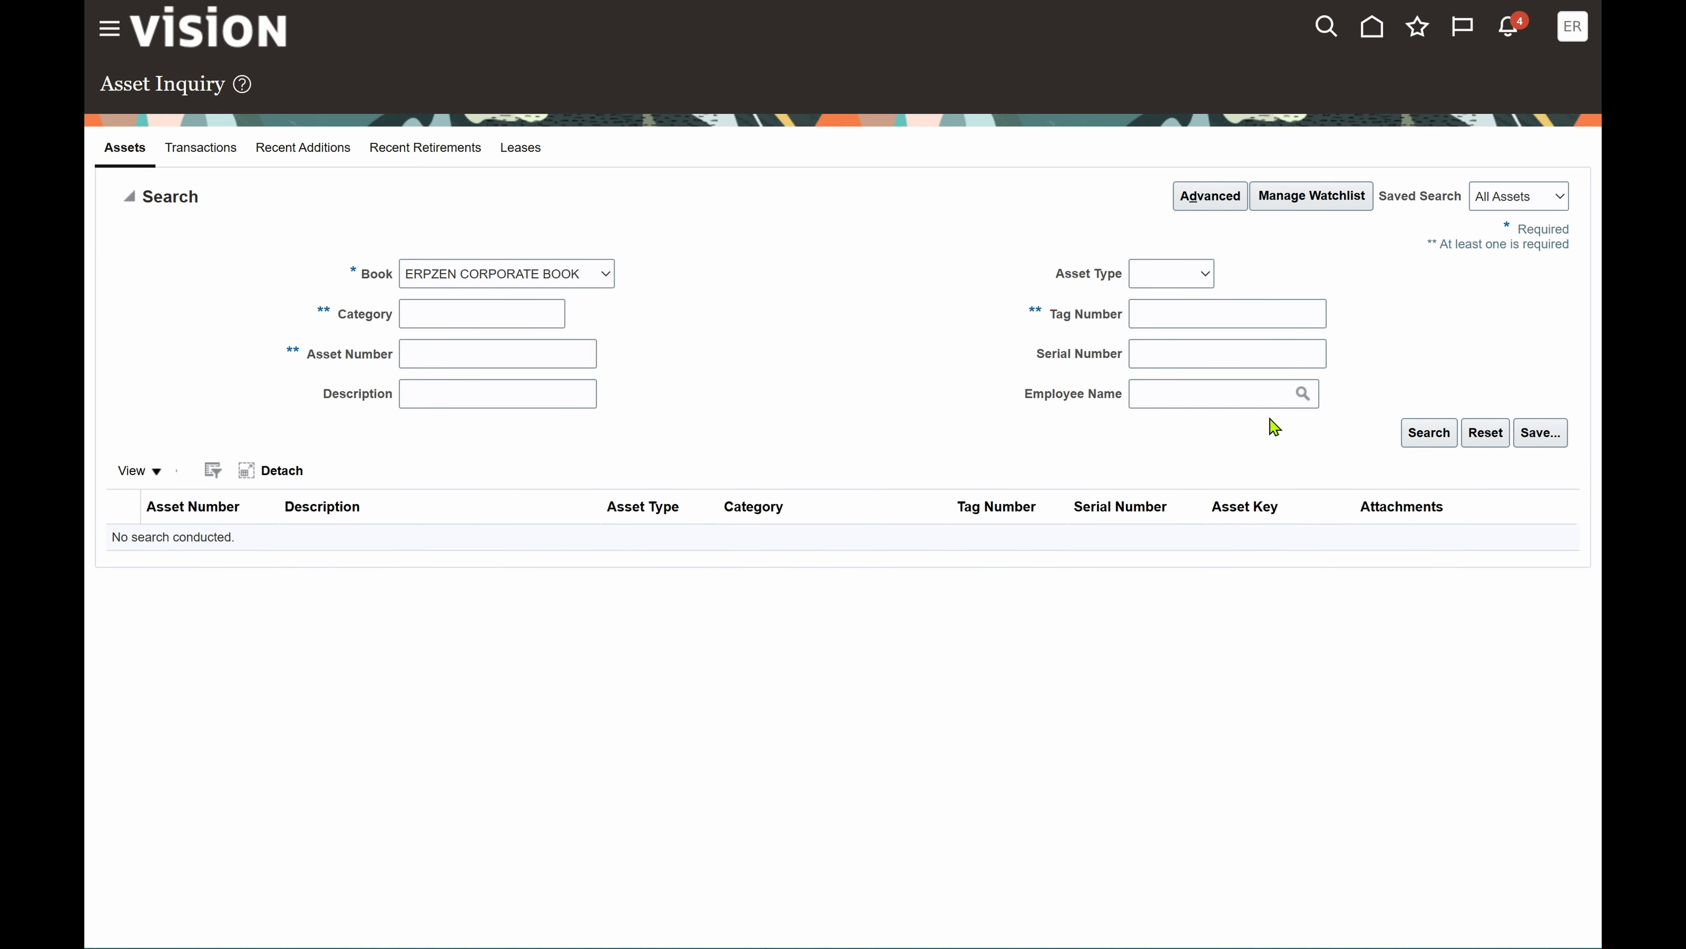
{"action": "left_click", "coordinate": [1434, 435]}
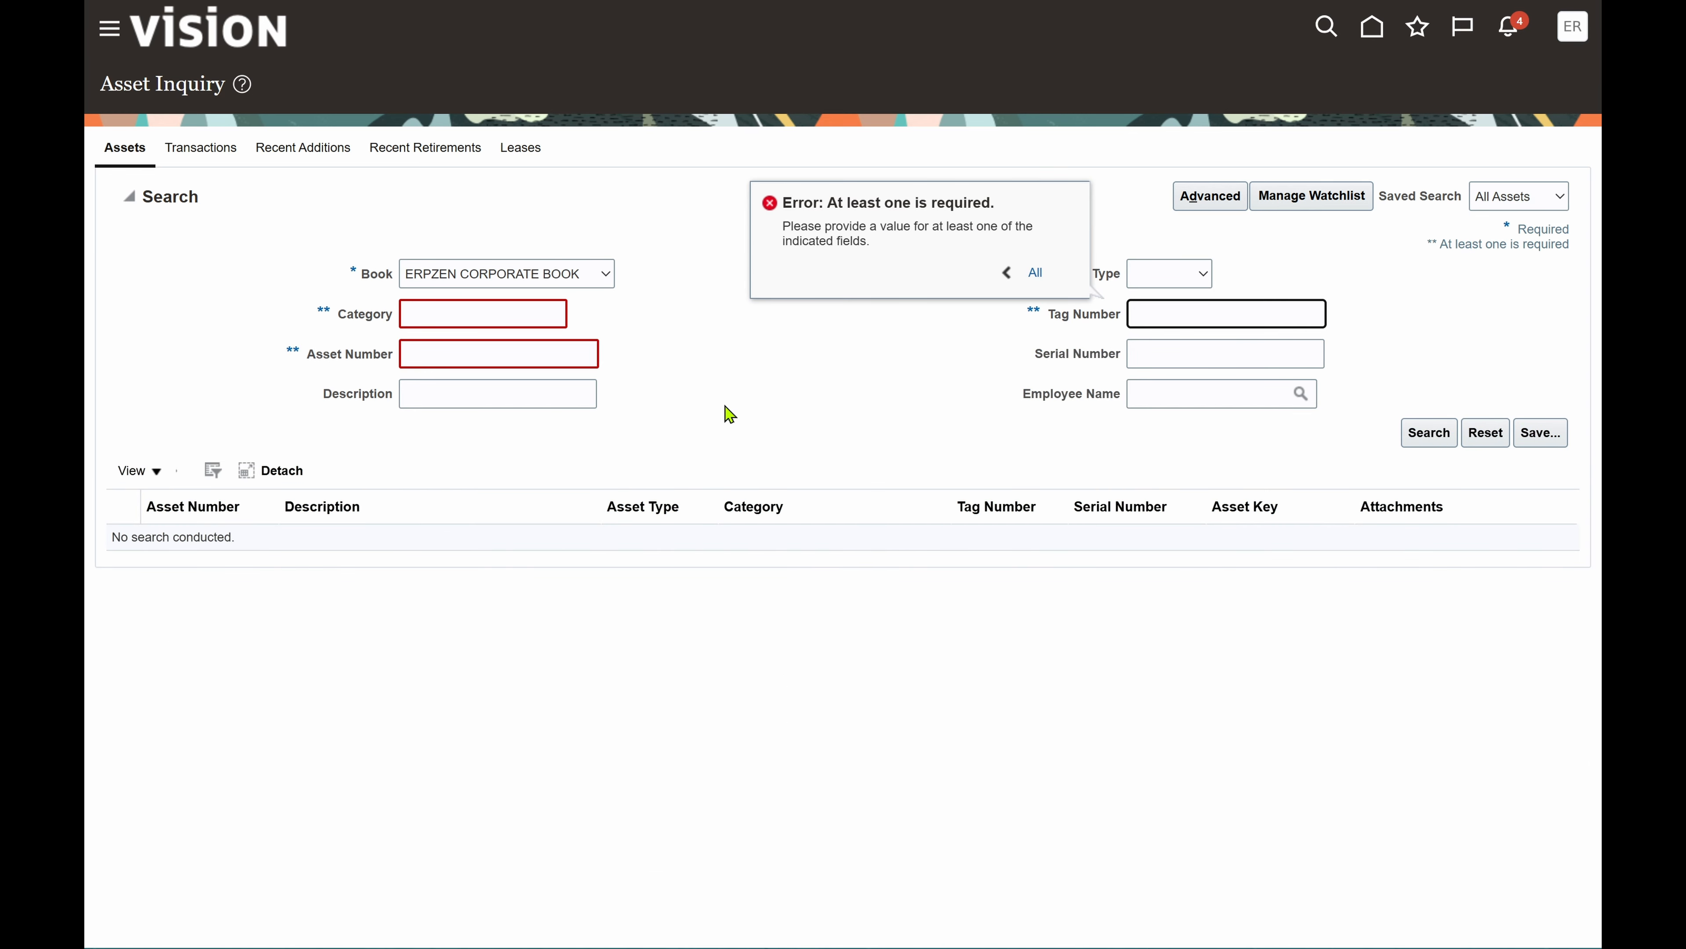
{"action": "left_click", "coordinate": [497, 352]}
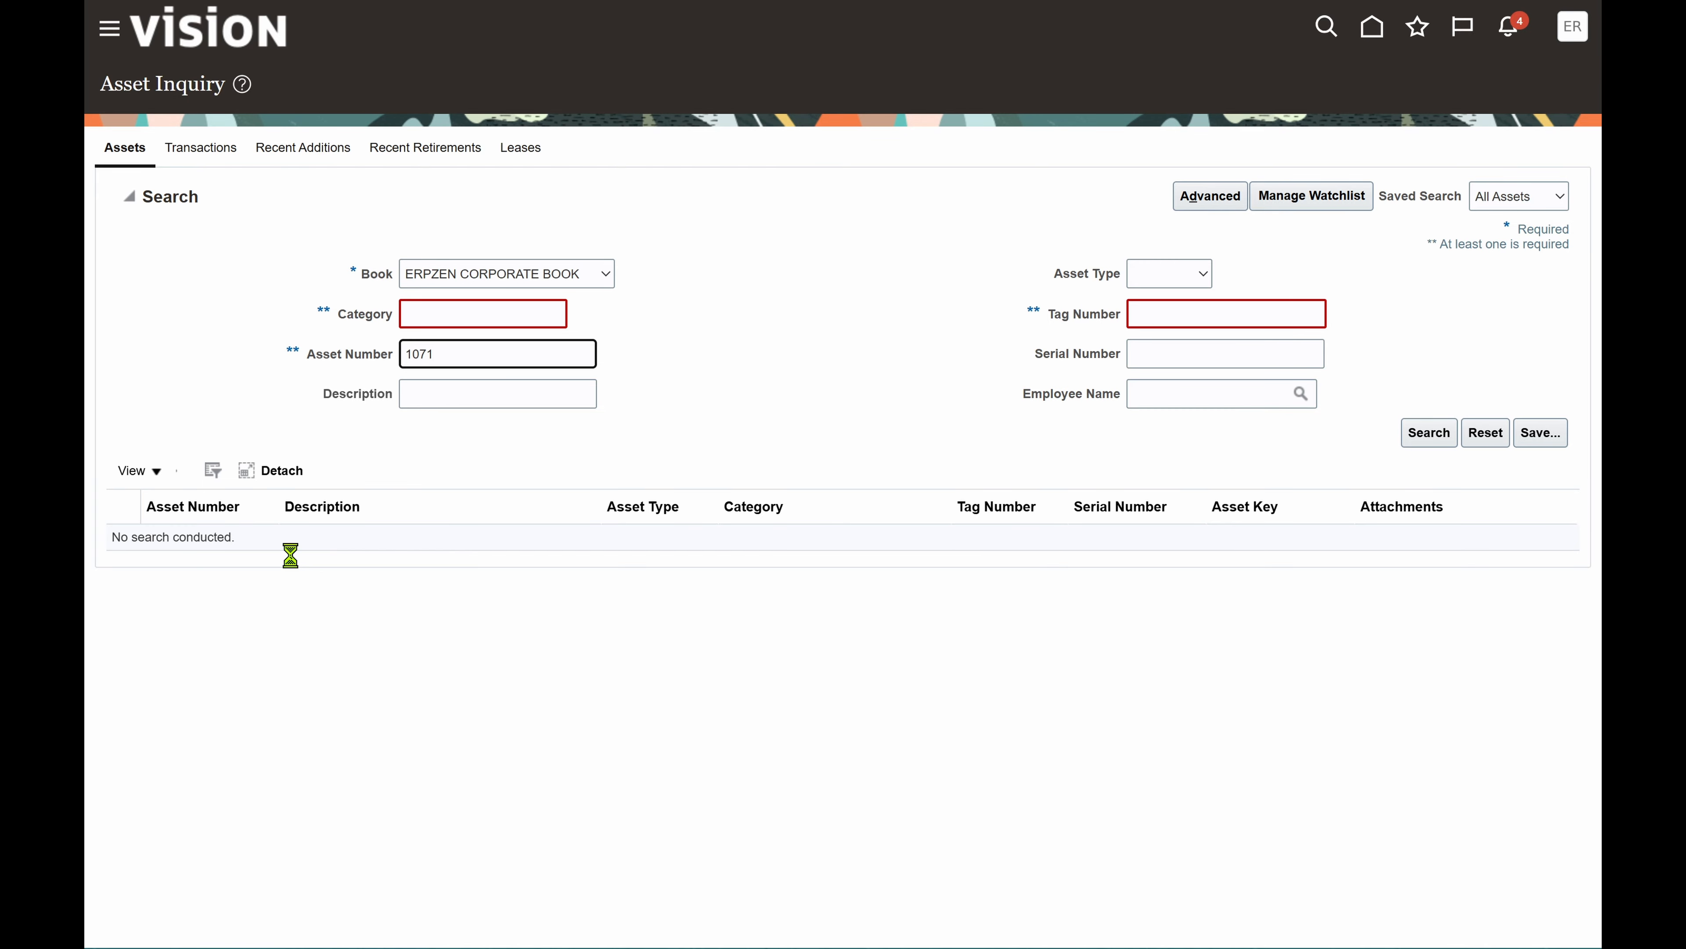
{"action": "key", "text": "Return"}
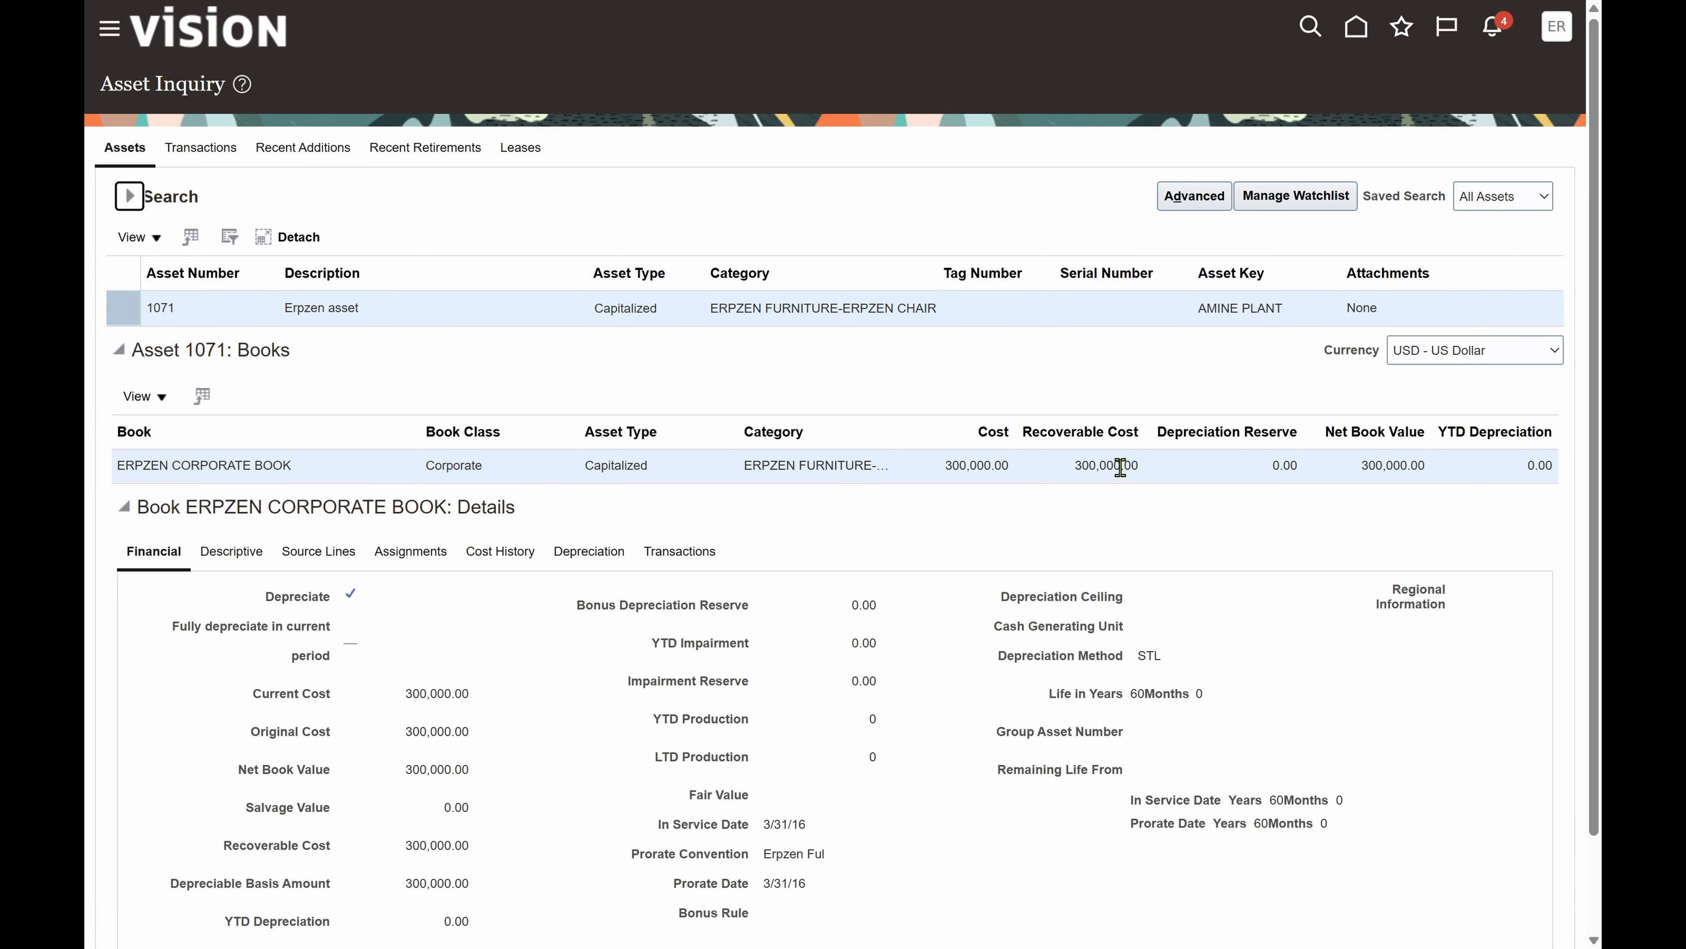
{"action": "left_click", "coordinate": [987, 460]}
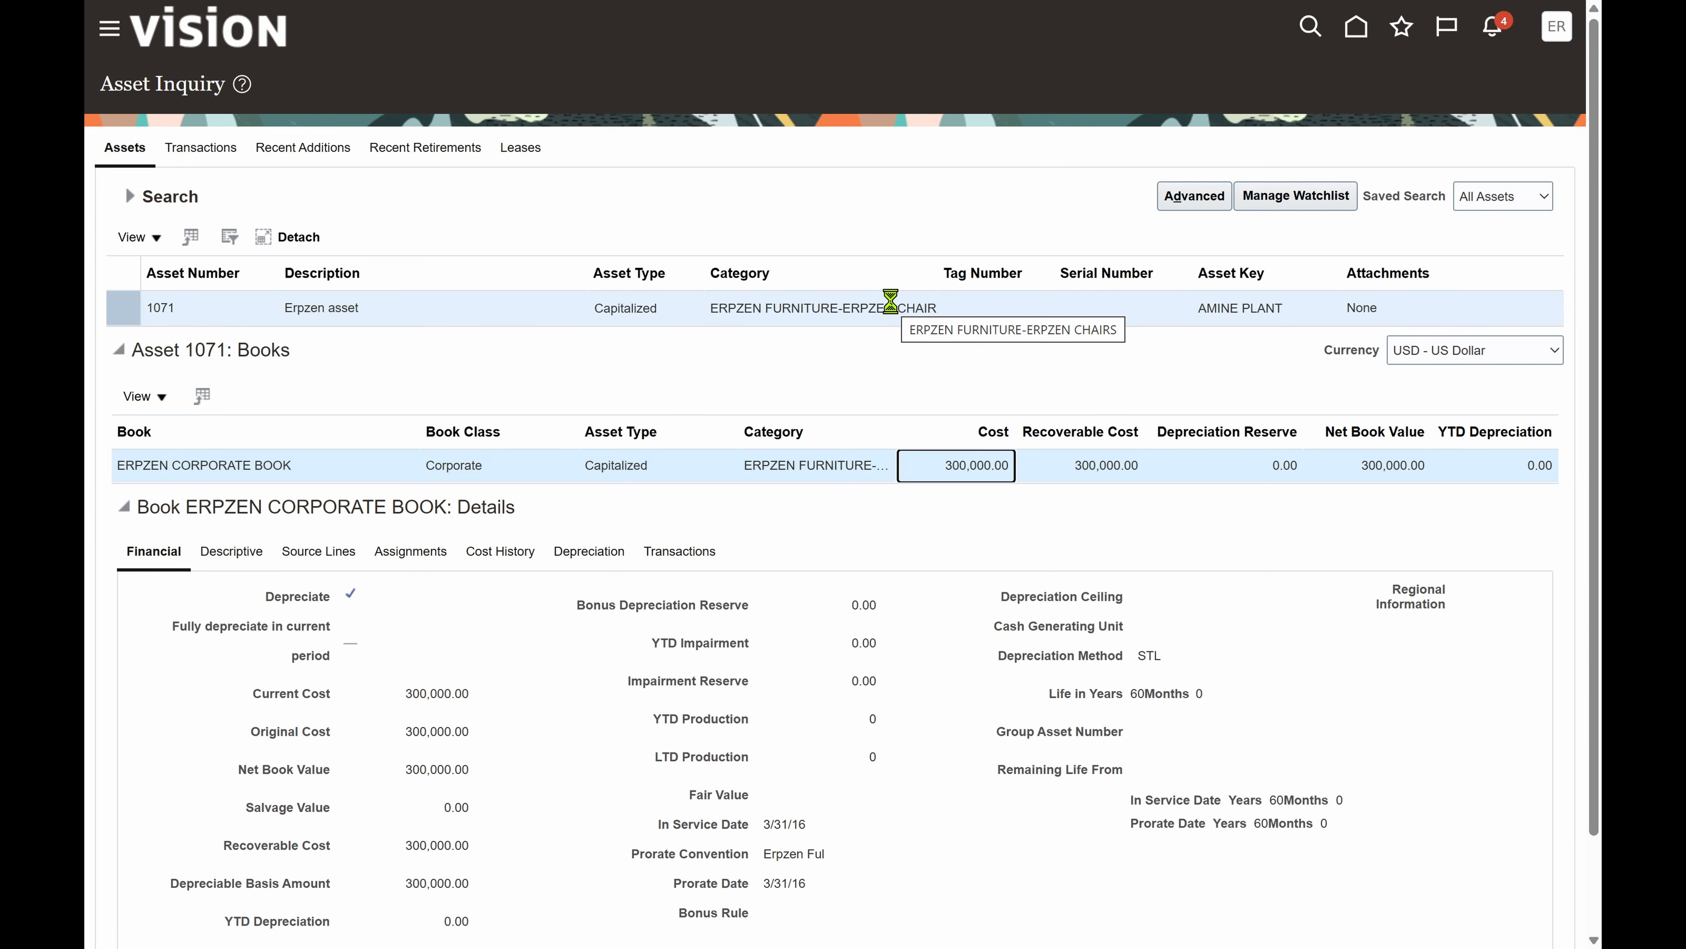
{"action": "mouse_move", "coordinate": [891, 301]}
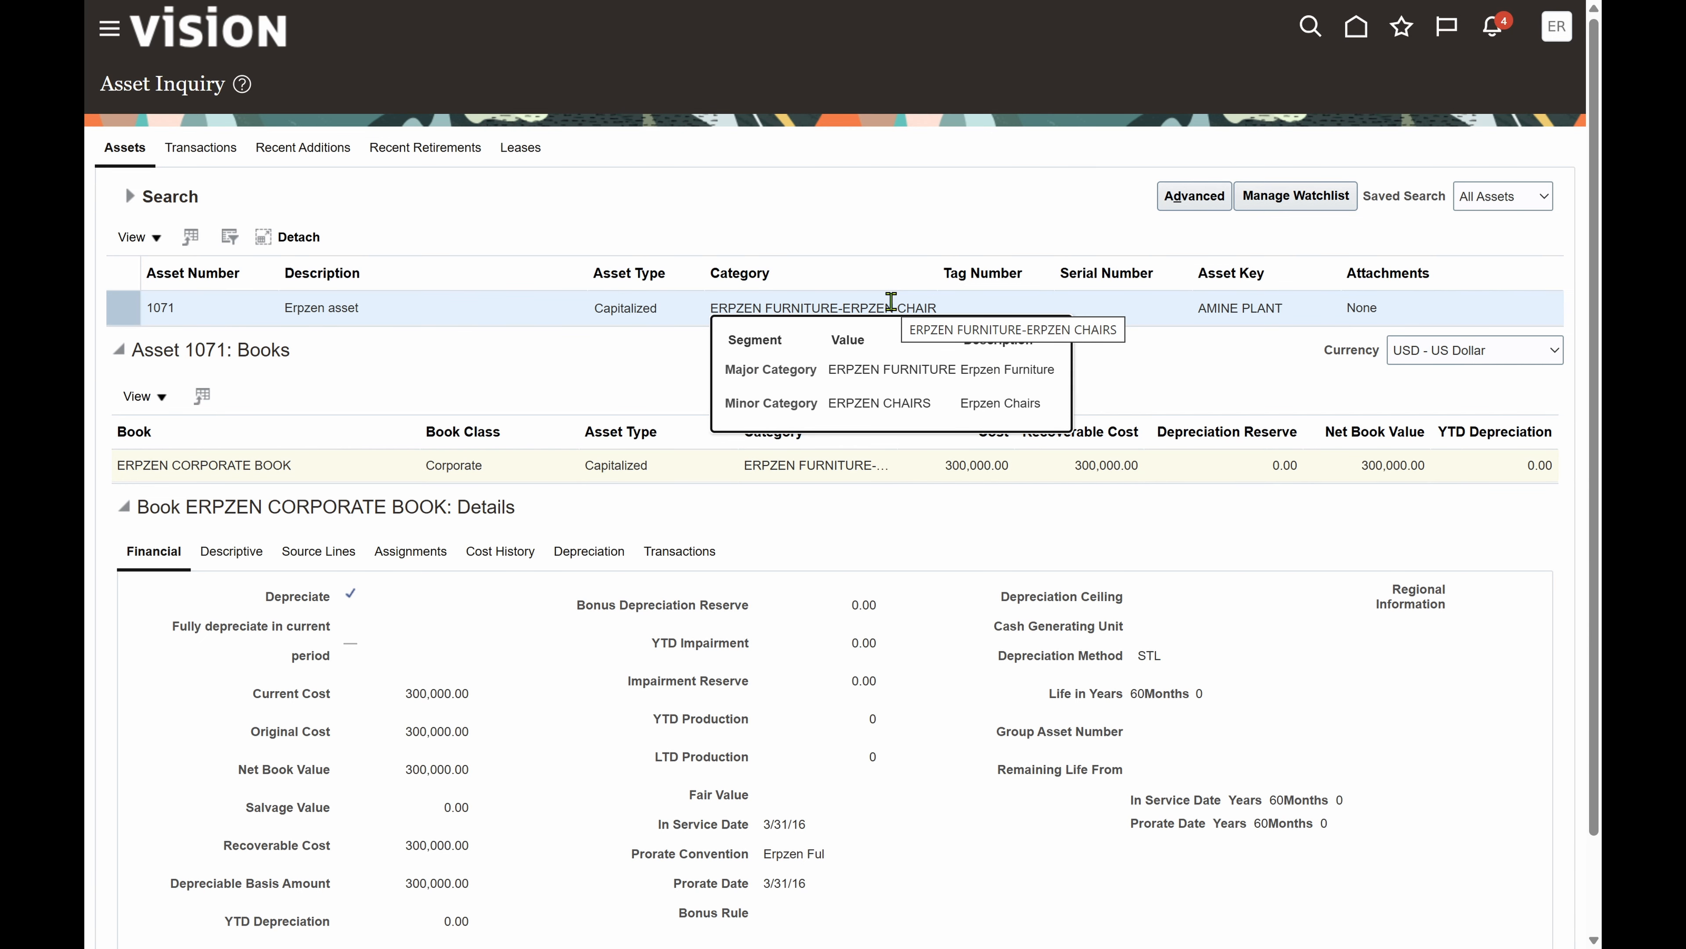
{"action": "key", "text": "super"}
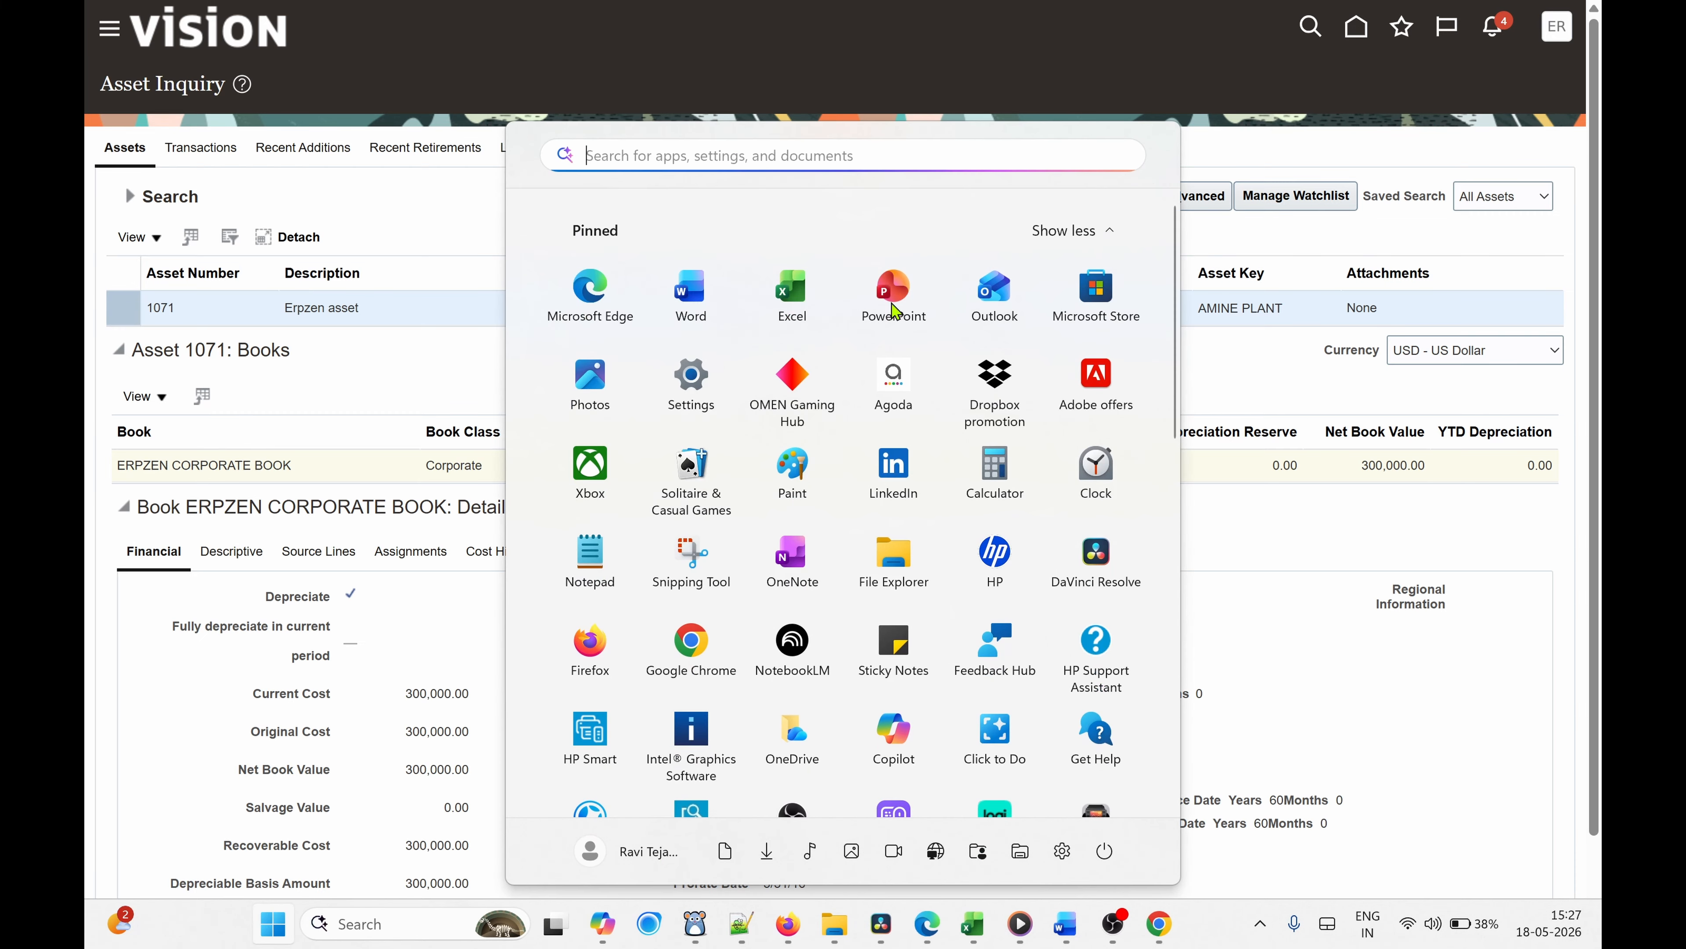
{"action": "mouse_move", "coordinate": [1163, 930]}
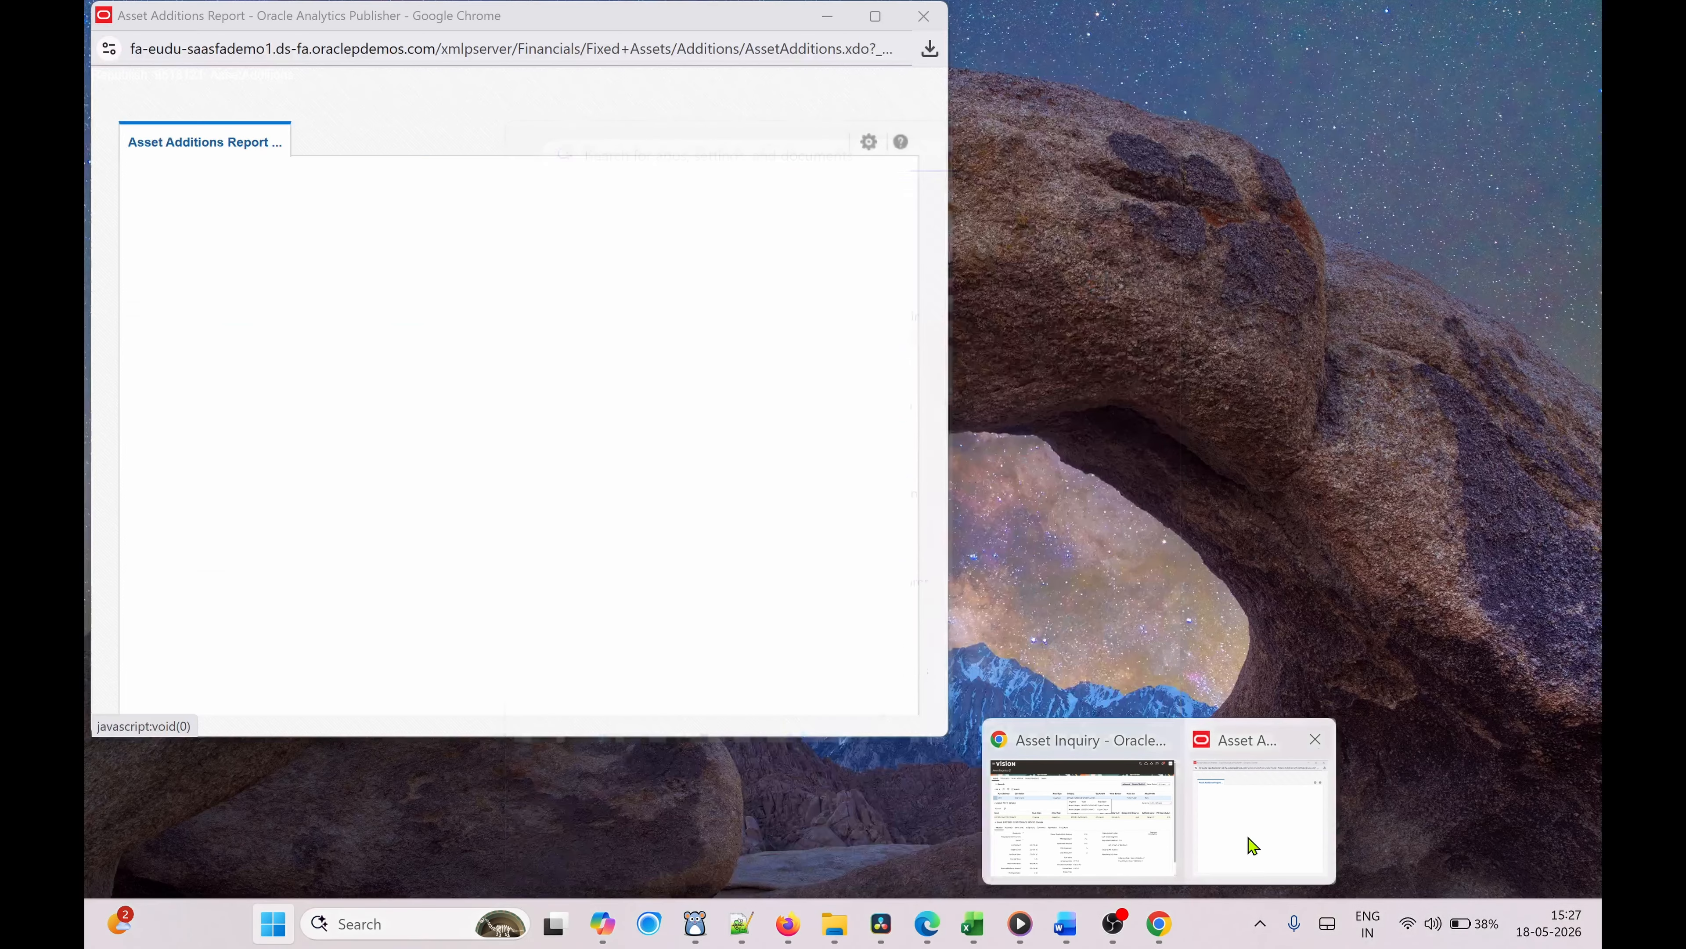
{"action": "left_click", "coordinate": [1249, 844]}
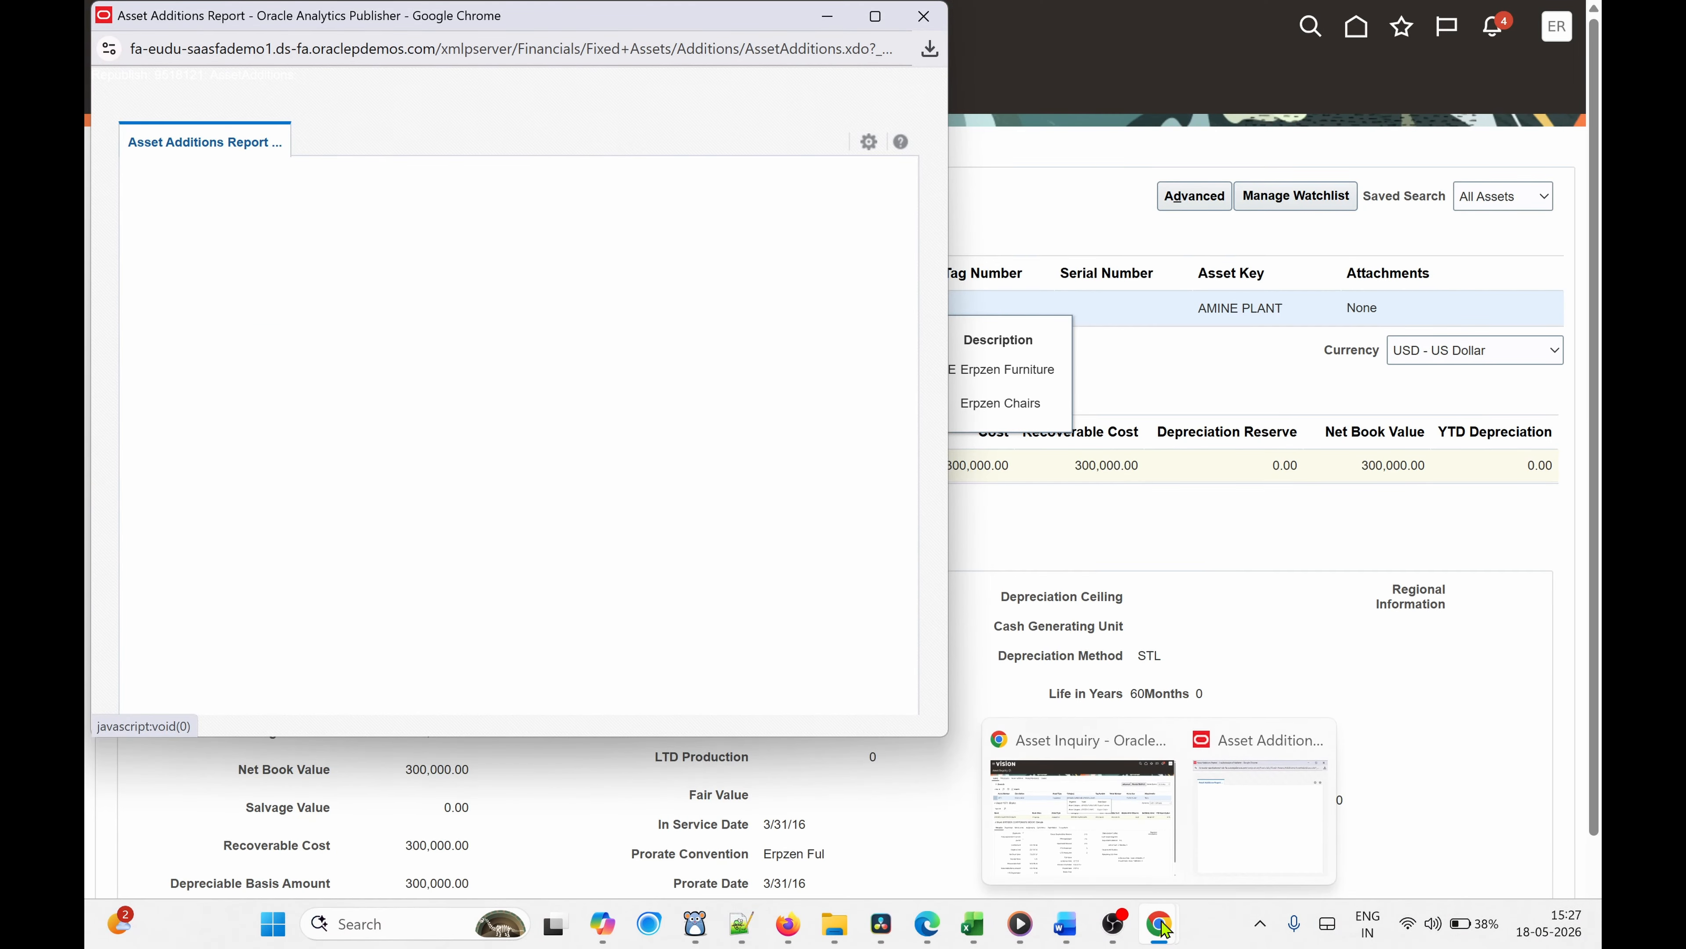
{"action": "left_click", "coordinate": [1103, 806]}
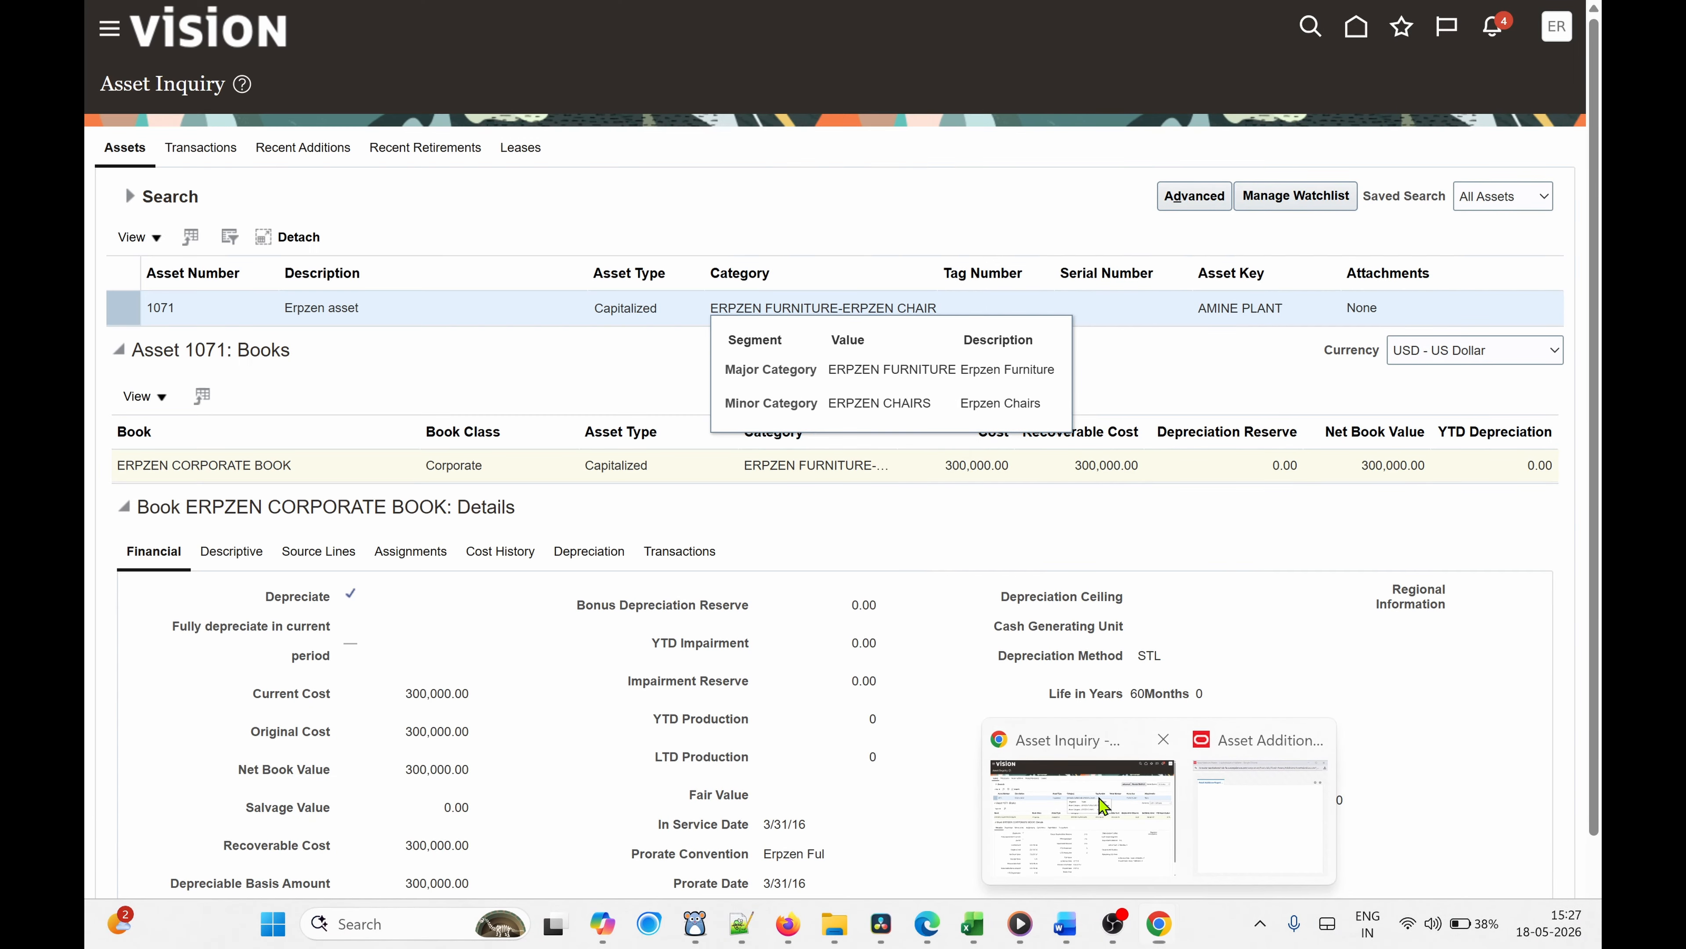
{"action": "left_click", "coordinate": [888, 175]}
Step: Leave full screen, return to the Asset Additions Report PDF and highlight its report total
{"action": "key", "text": "Escape"}
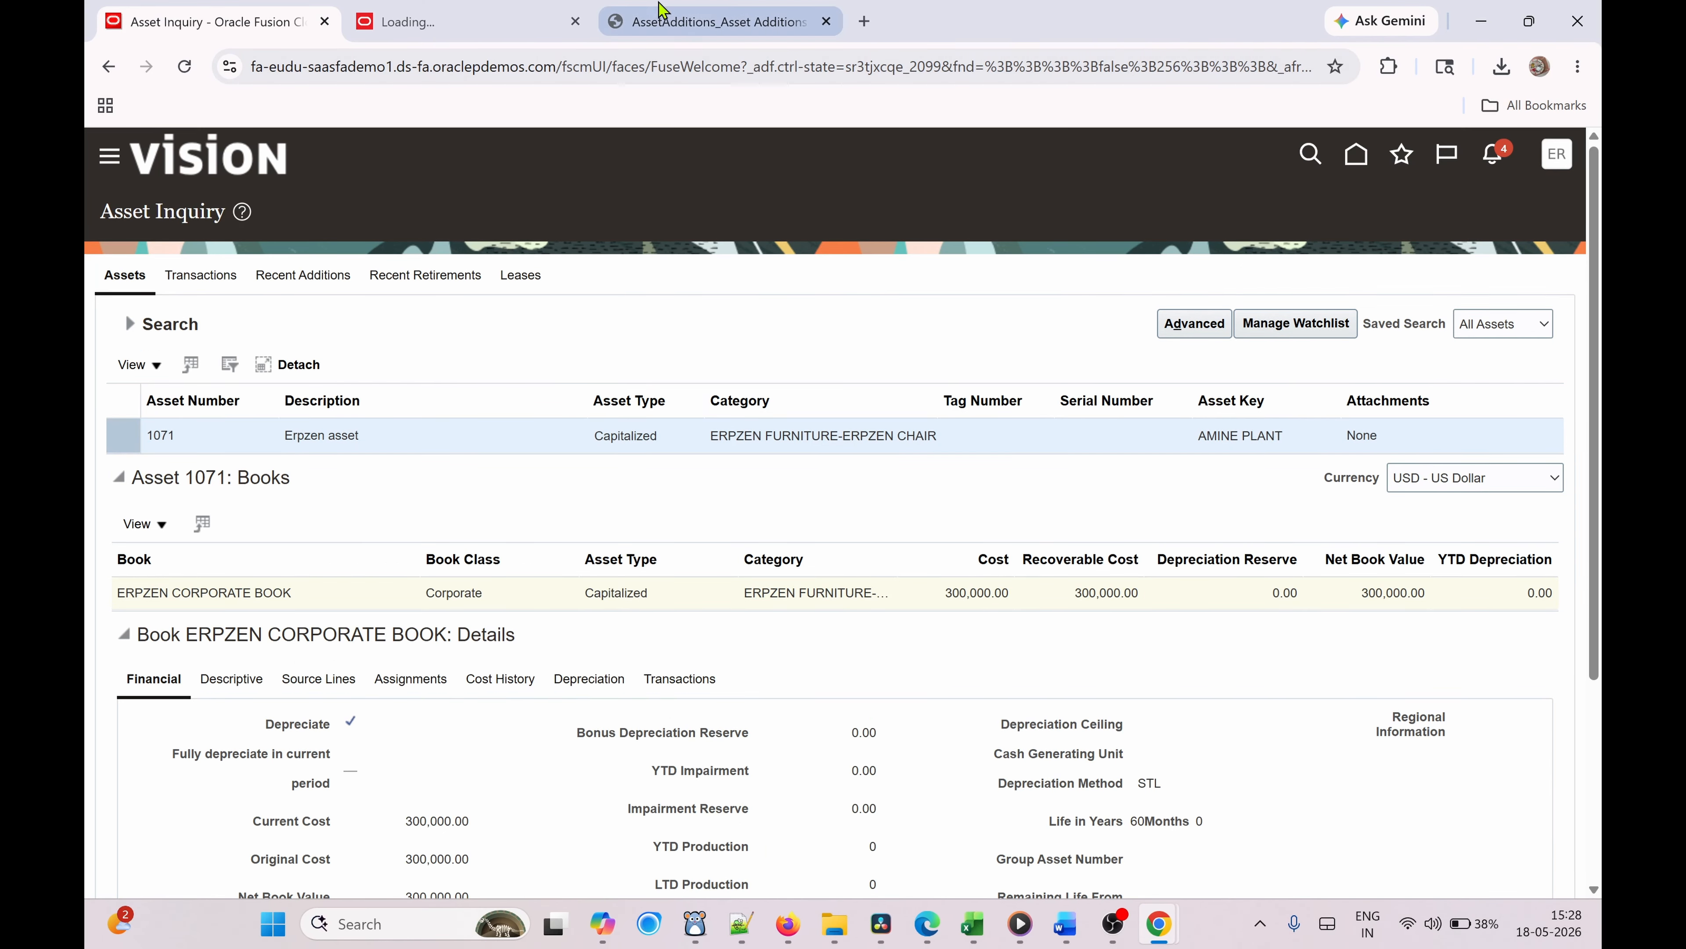
{"action": "left_click", "coordinate": [697, 20]}
{"action": "scroll", "coordinate": [1195, 571], "scroll_direction": "down", "scroll_amount": 1}
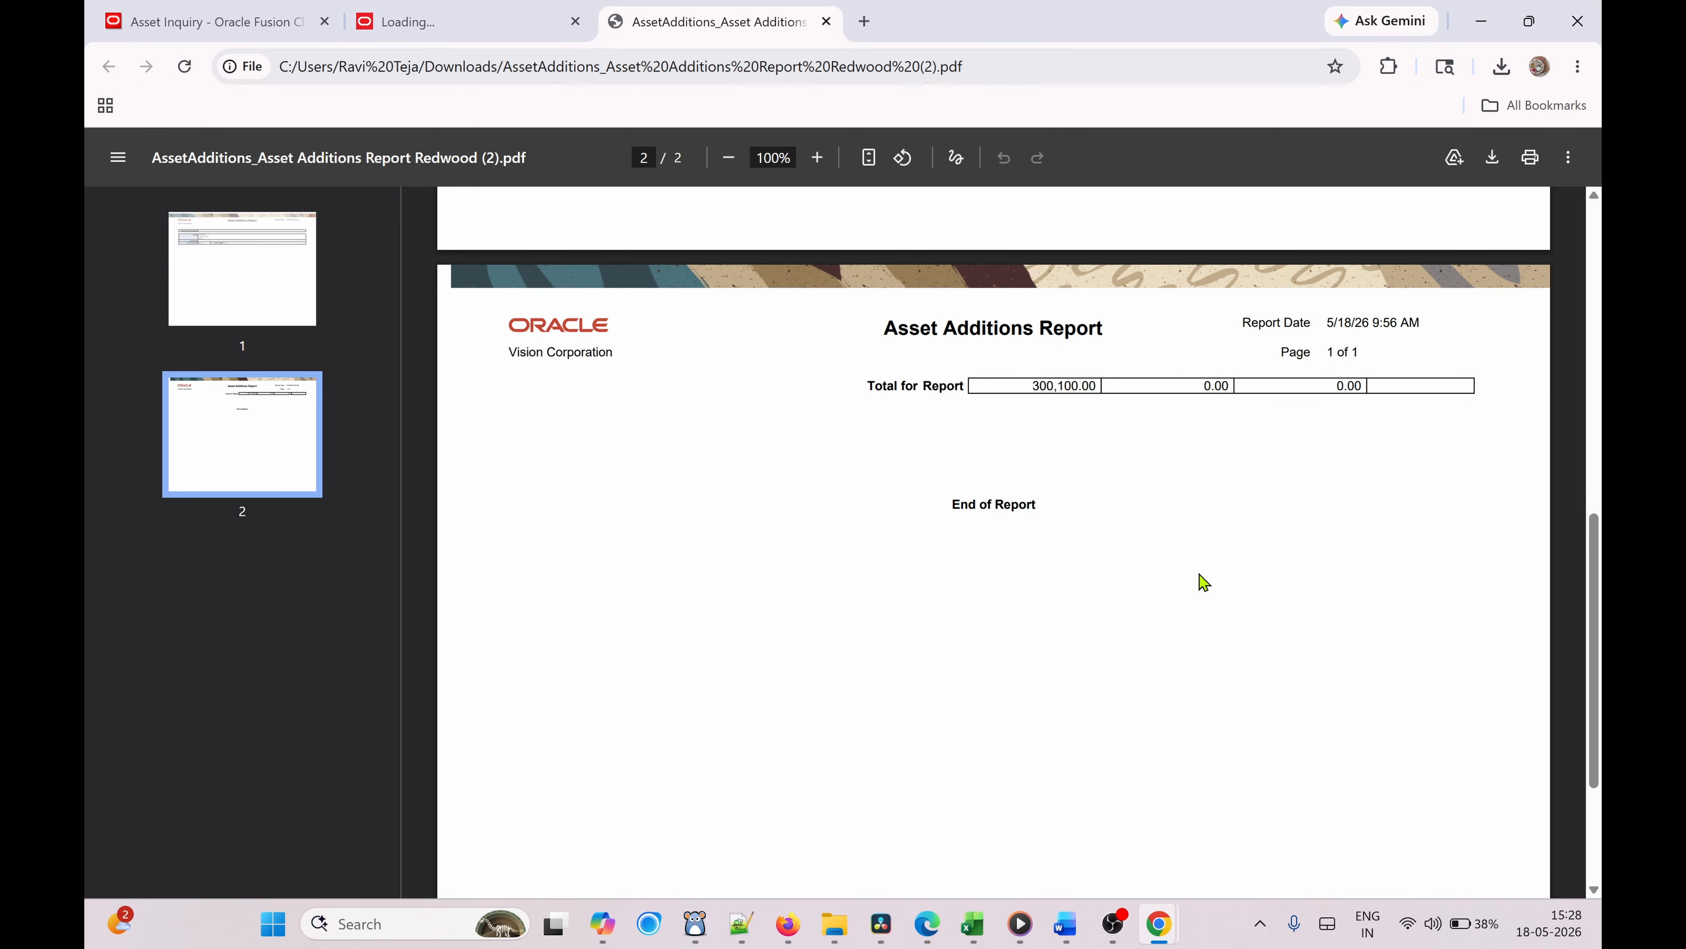
{"action": "scroll", "coordinate": [1019, 481], "scroll_direction": "up", "scroll_amount": 2}
{"action": "left_click_drag", "start_coordinate": [1019, 481], "coordinate": [1095, 478]}
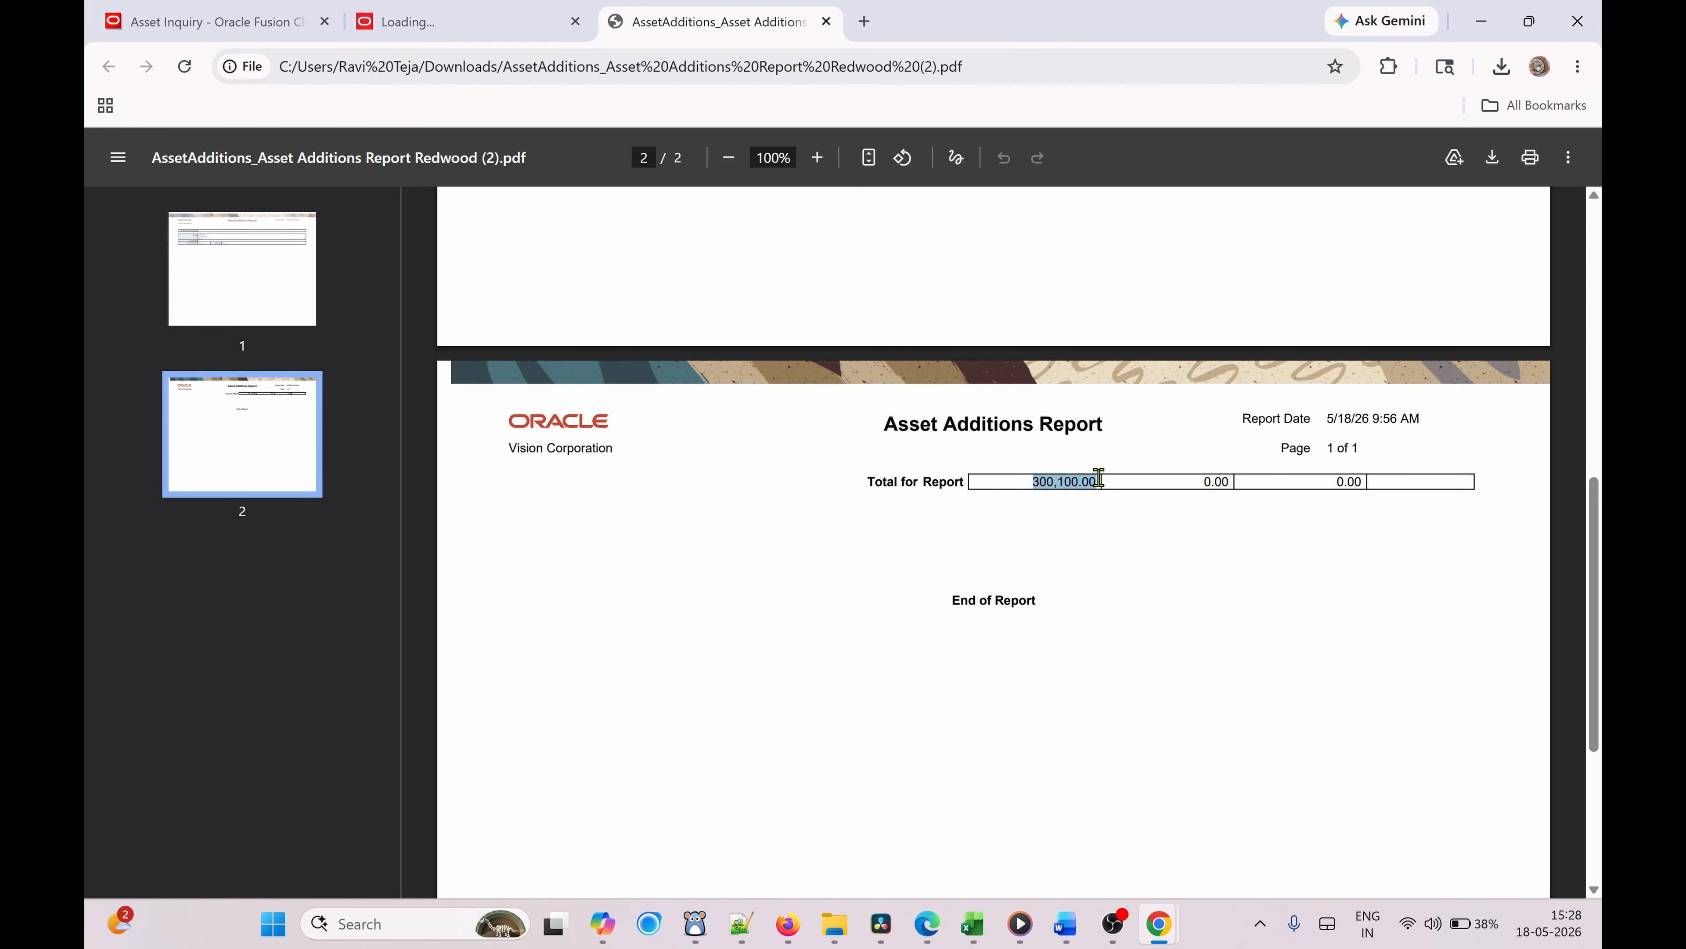
Step: Restore the full-screen view and return to the book details of asset 1071 in Asset Inquiry
{"action": "left_click", "coordinate": [1586, 69]}
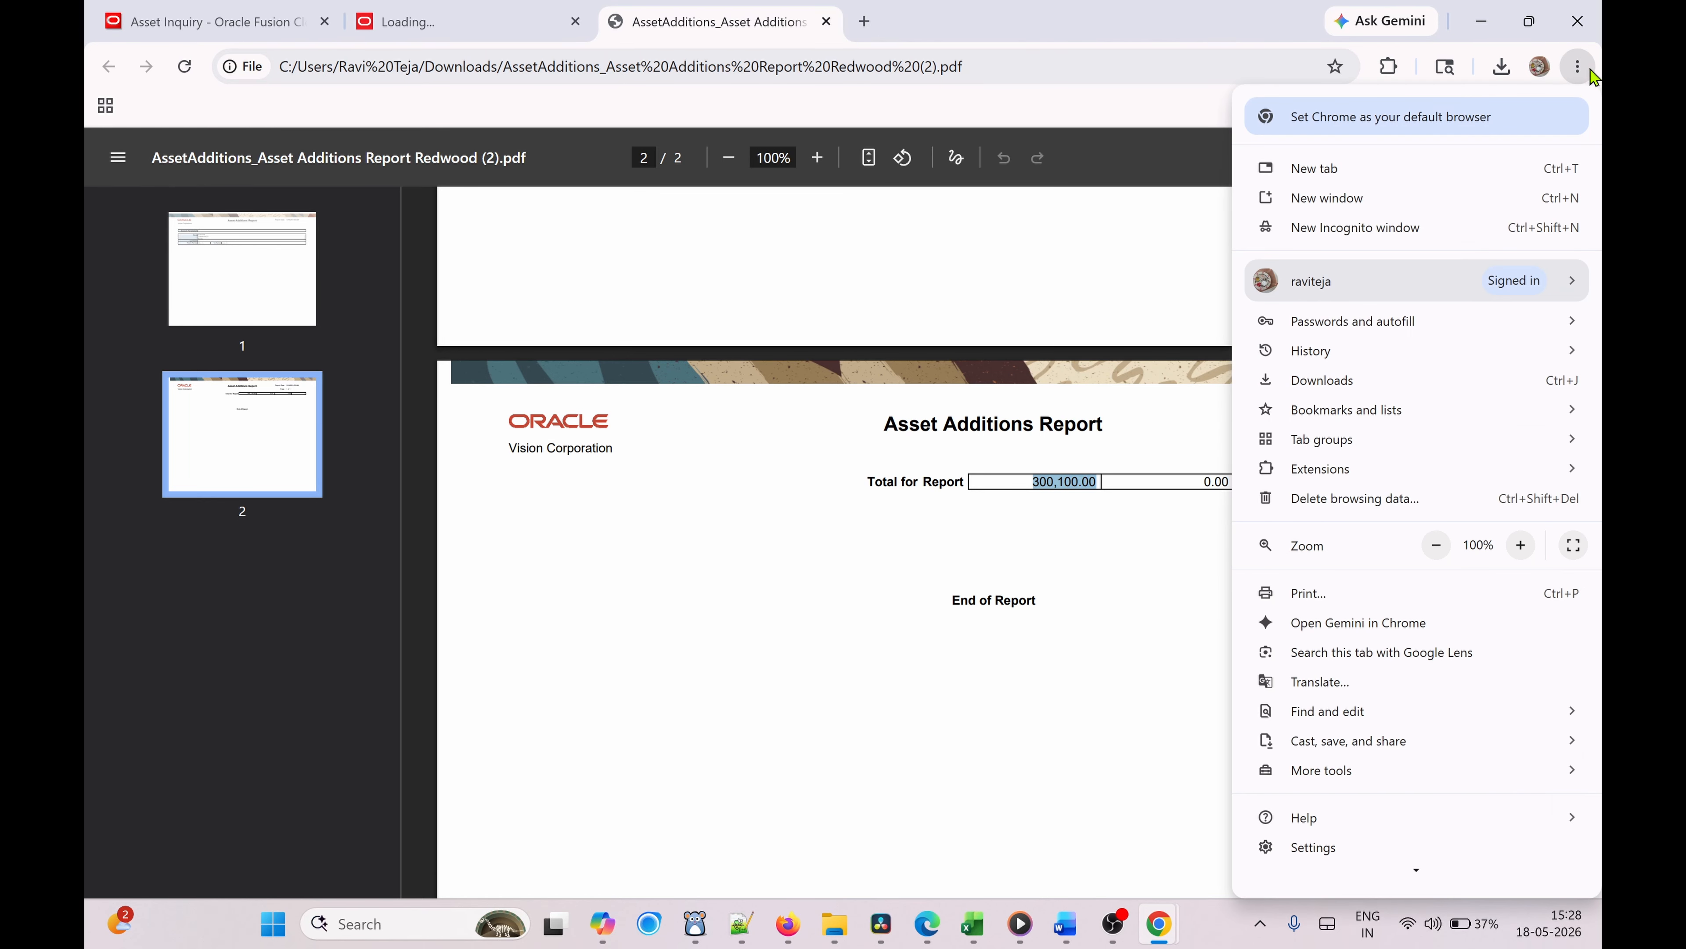
{"action": "left_click", "coordinate": [1573, 544]}
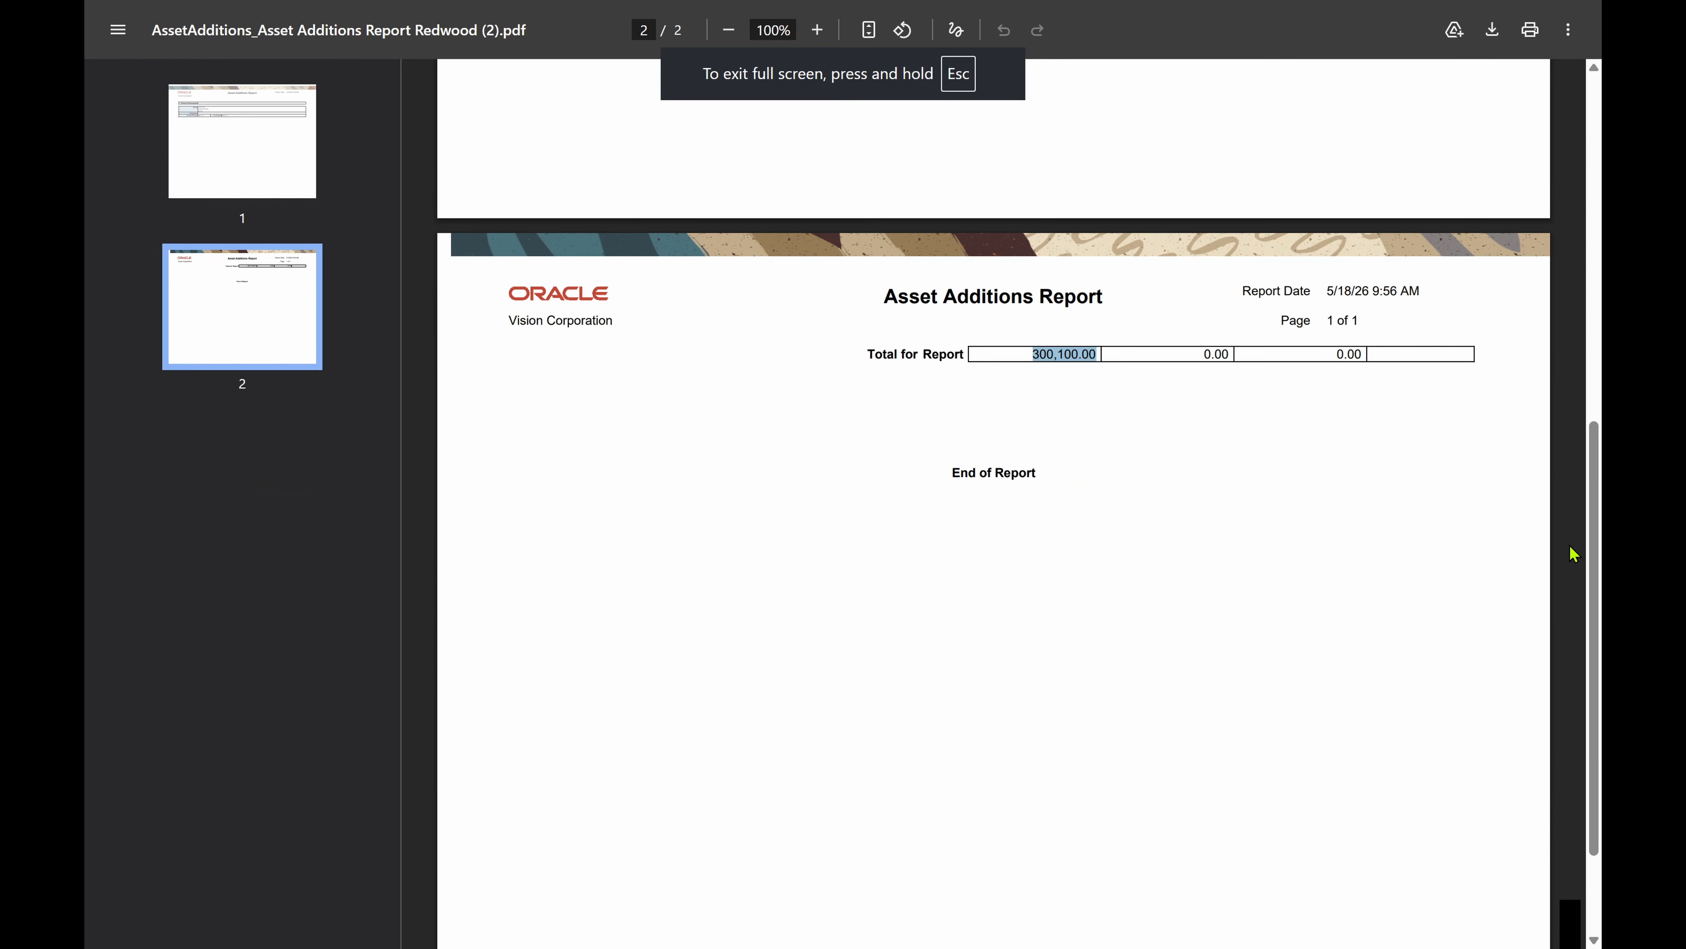
{"action": "key", "text": "ctrl+Tab"}
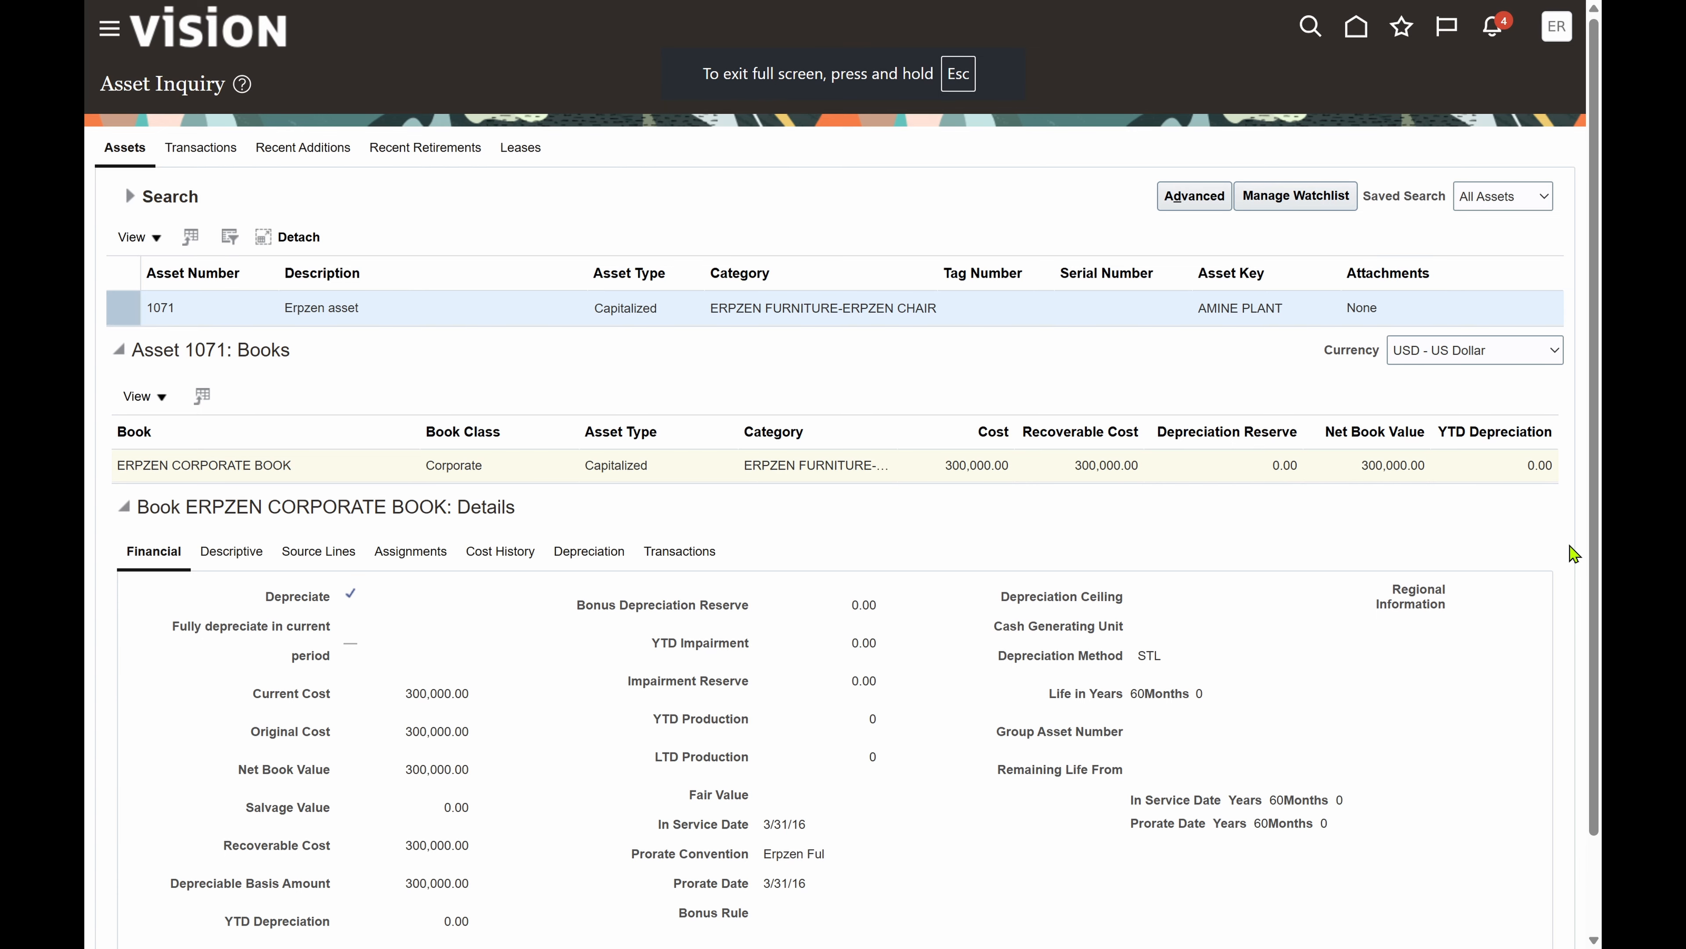